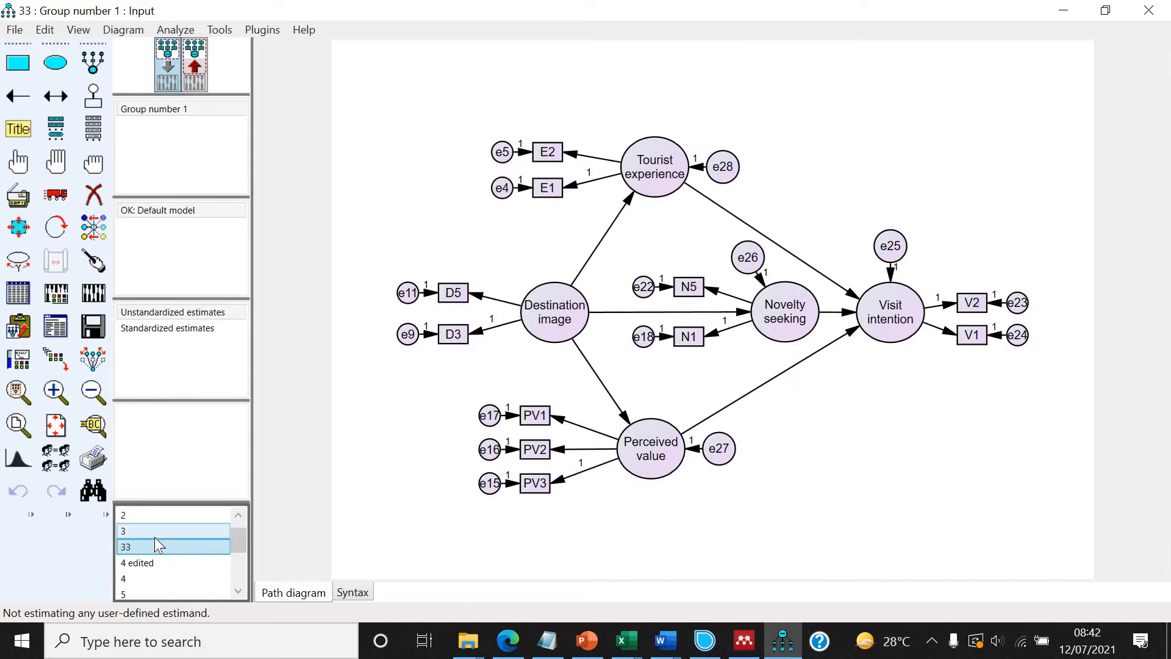
Browse the saved models in the file list and return to model 33.
left_click(155, 536)
scroll(155, 537, "up", 1)
left_click(155, 535)
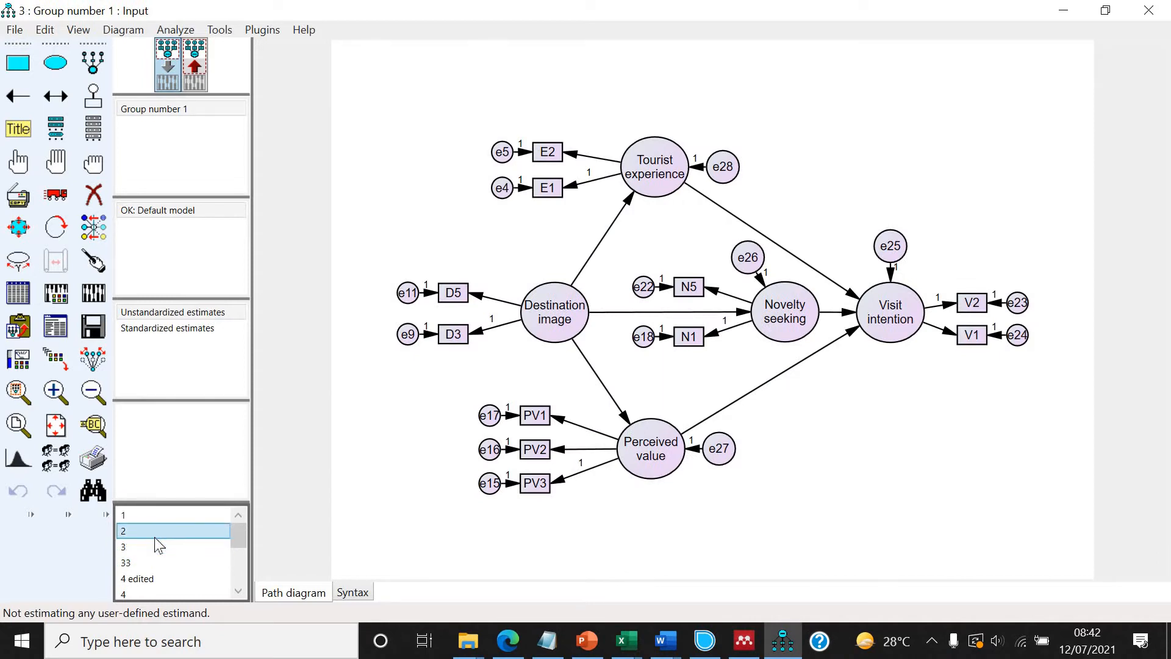
left_click(149, 548)
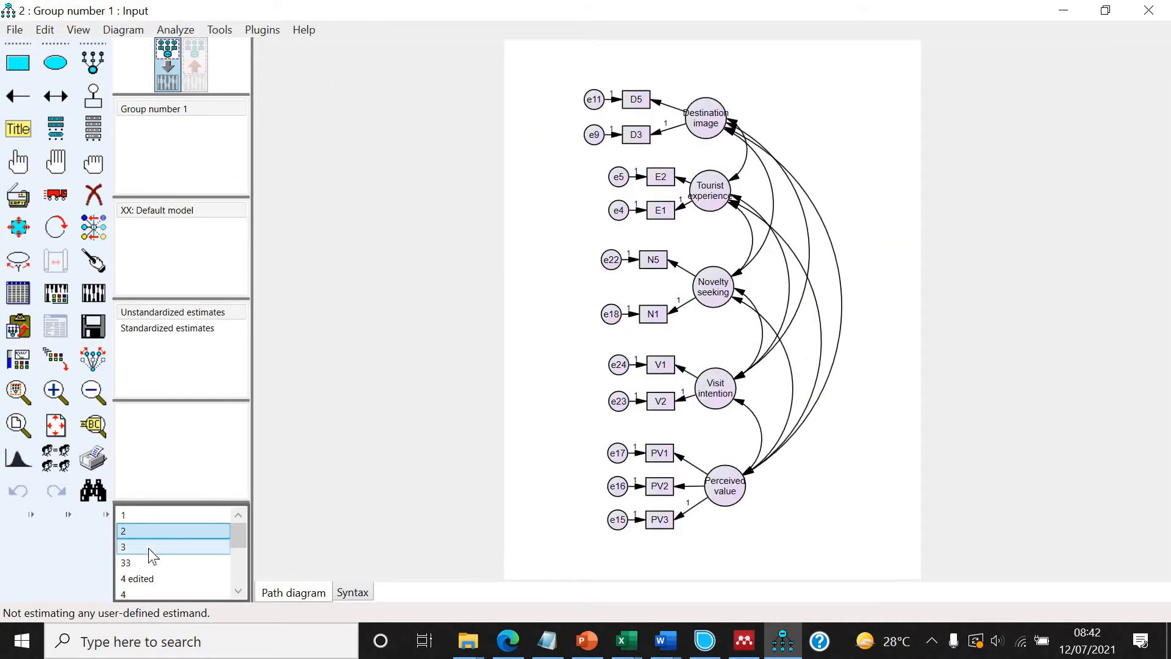
left_click(152, 560)
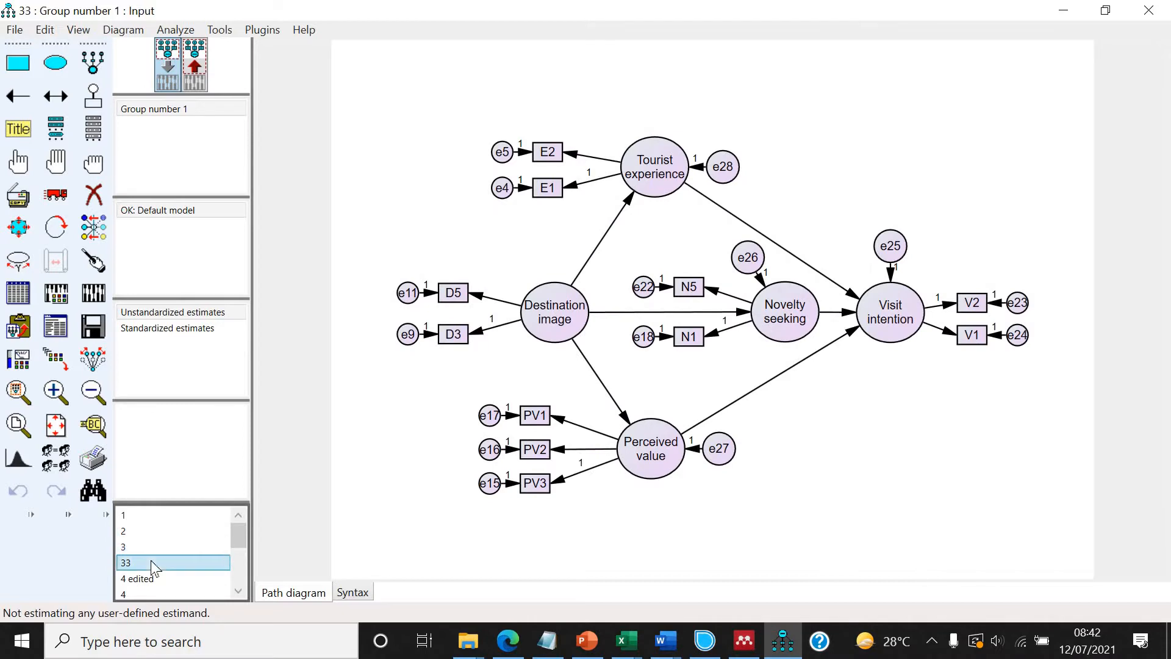
Calculate estimates for model 33 and review the Model Fit section of the text output.
left_click(95, 292)
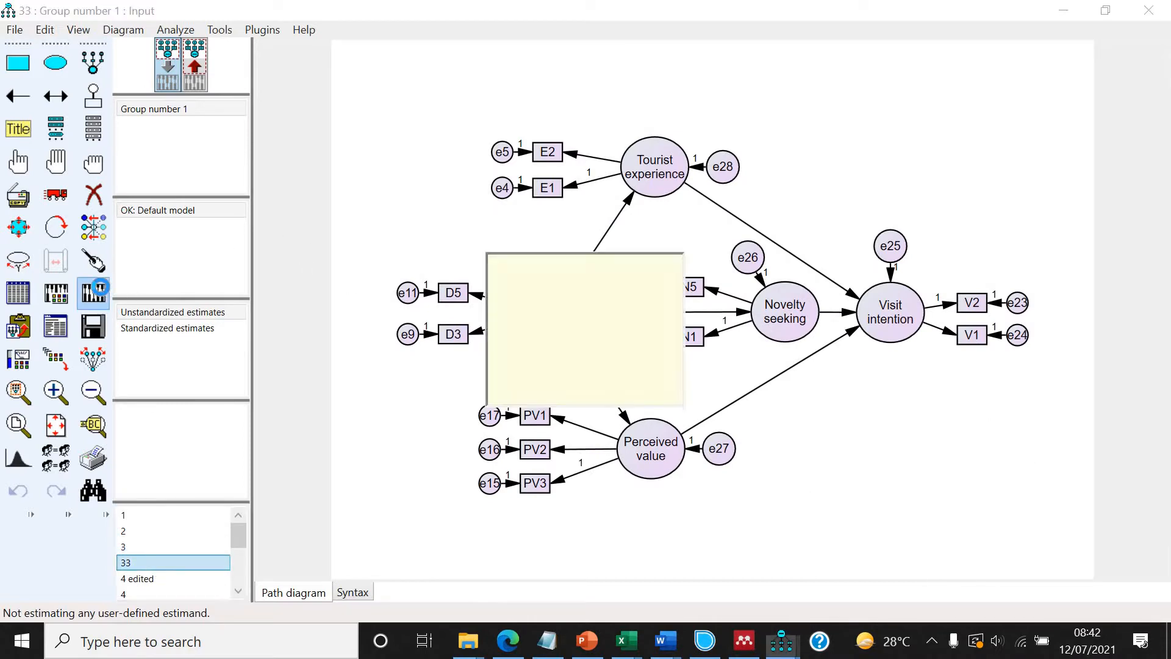
left_click(55, 326)
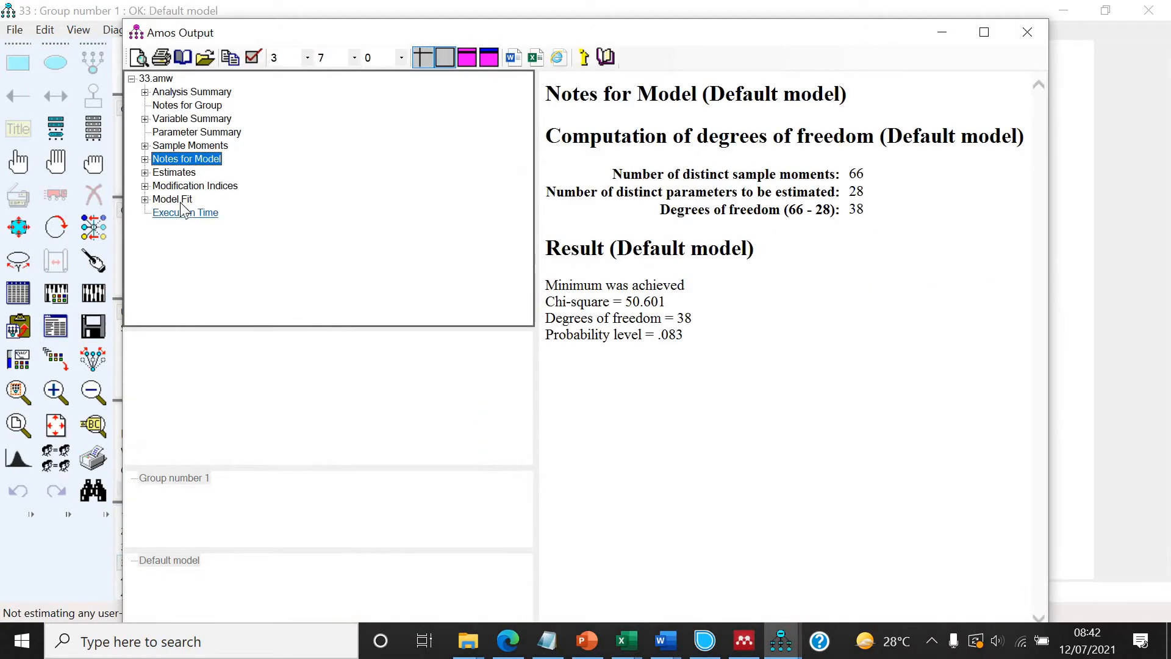
left_click(177, 200)
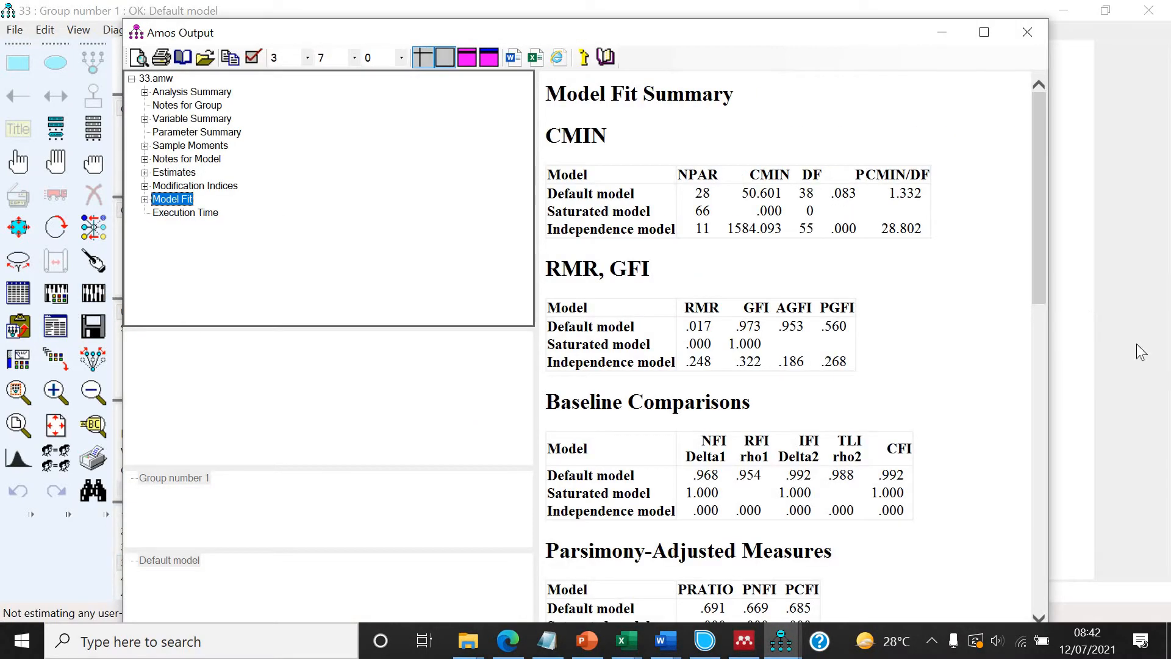
left_click(1096, 333)
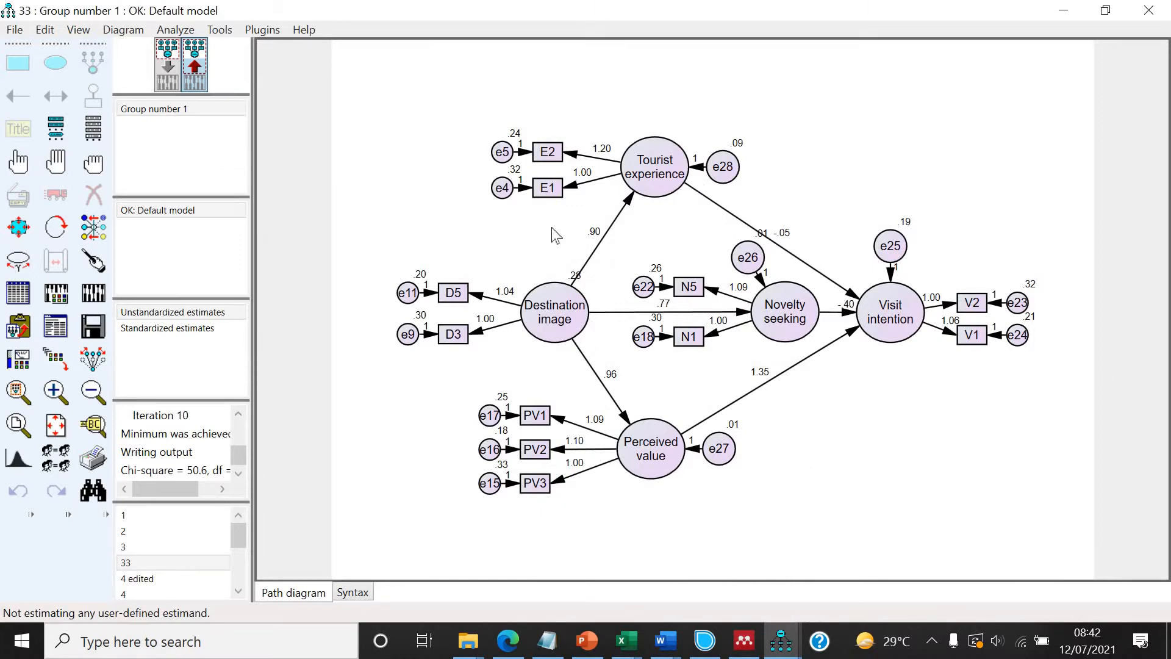
Show the standardized estimates on the path diagram.
left_click(187, 333)
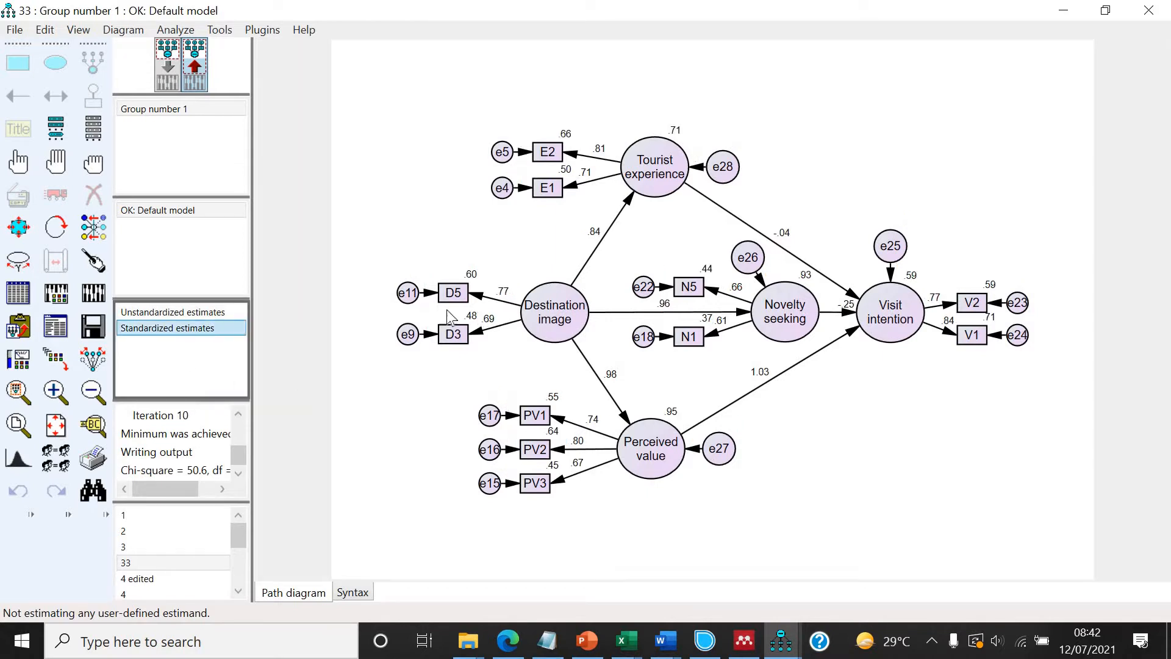
left_click(204, 316)
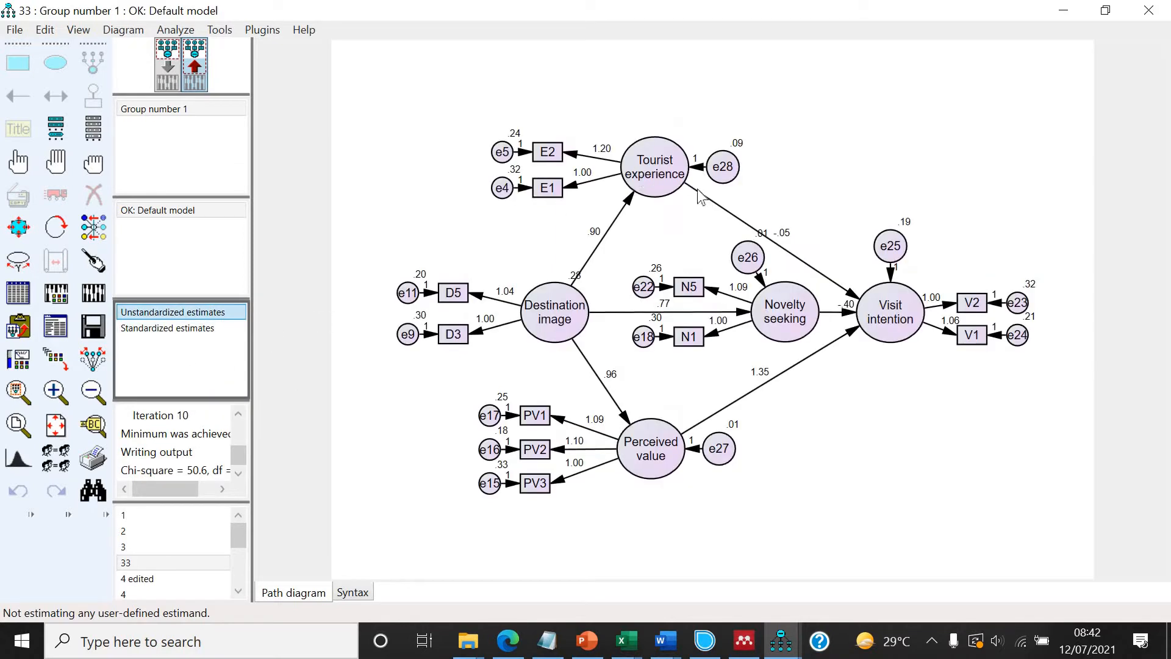
left_click(181, 332)
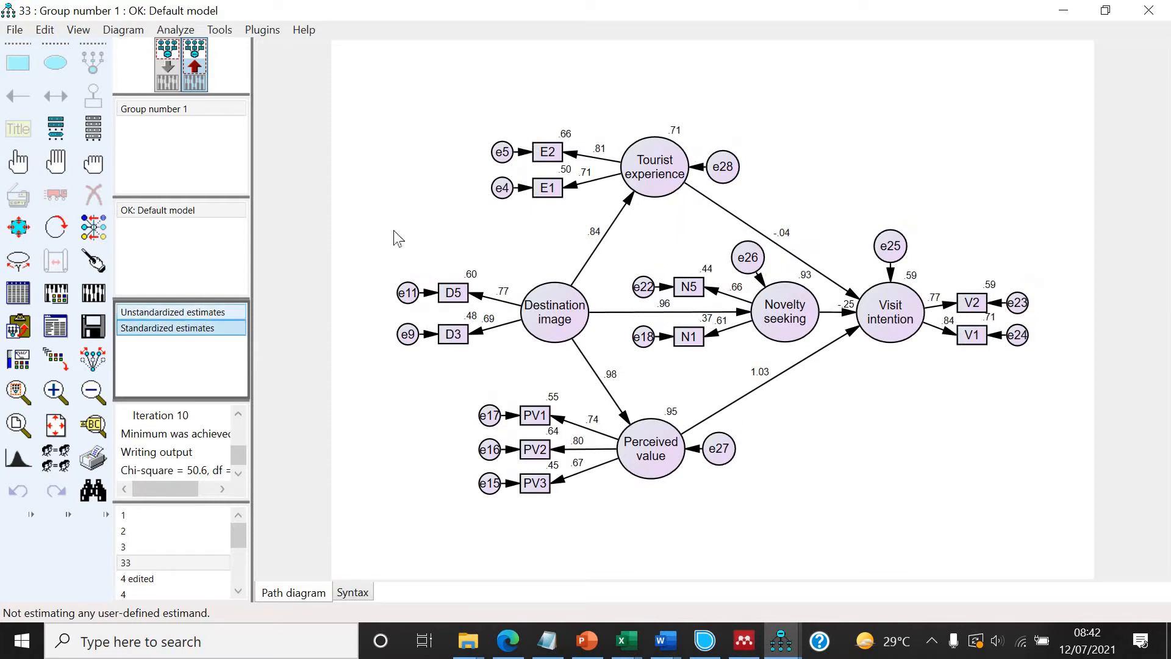
left_click(150, 311)
left_click(161, 333)
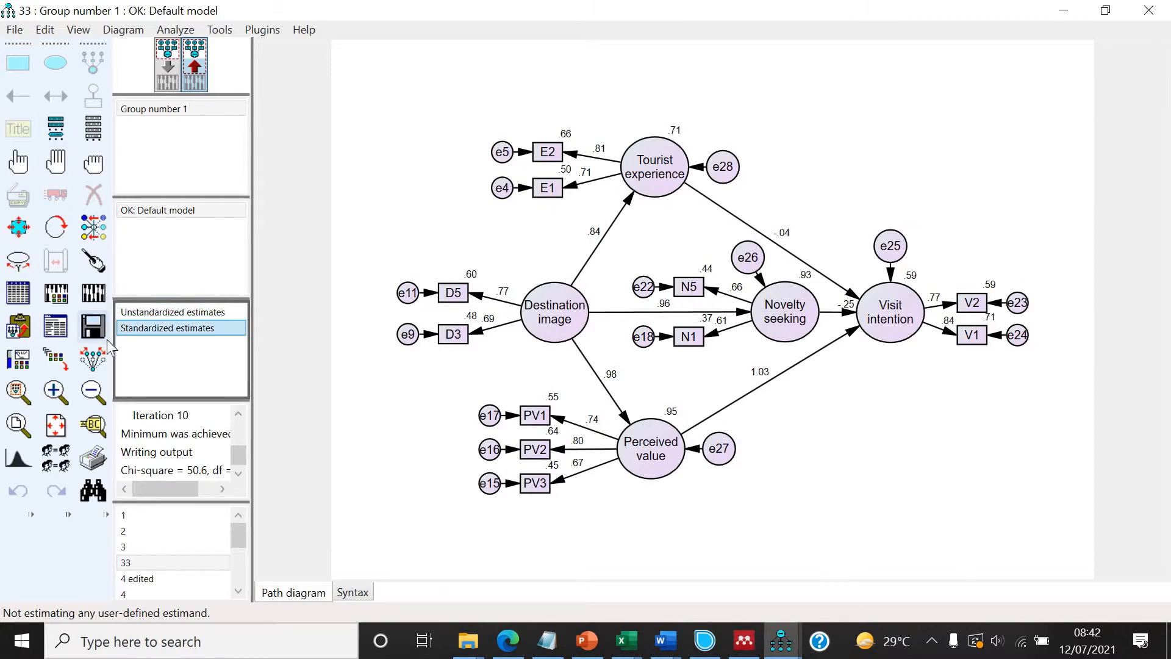
Copy the path diagram to the clipboard and paste it into the blank Word document.
left_click(20, 326)
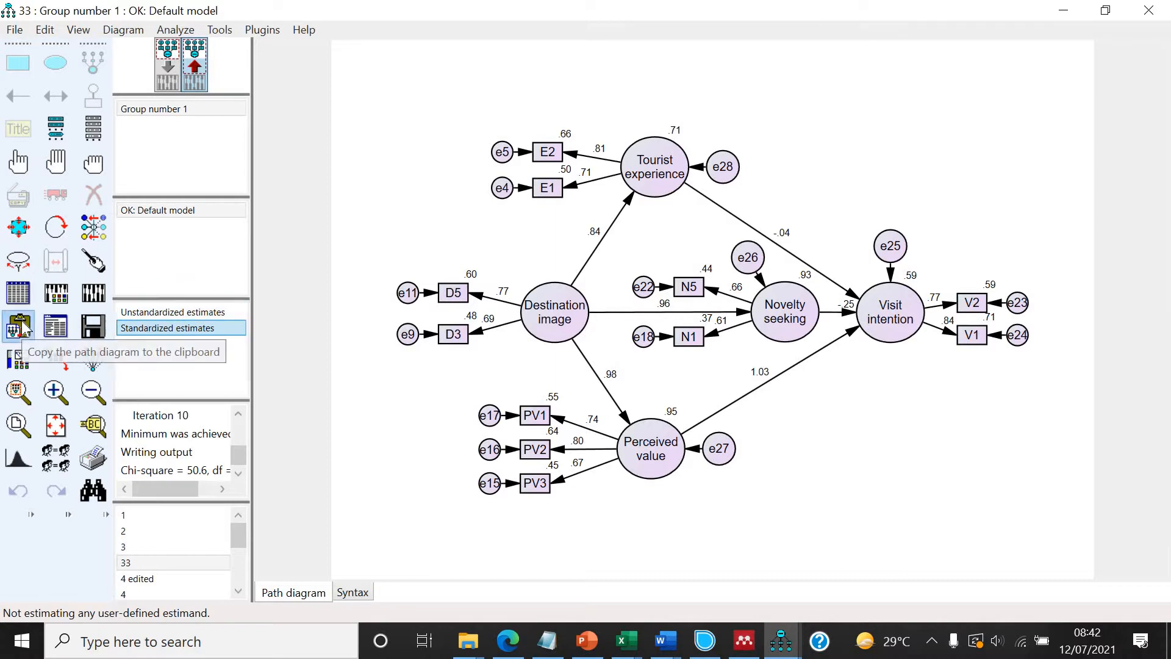
left_click(665, 640)
left_click(861, 565)
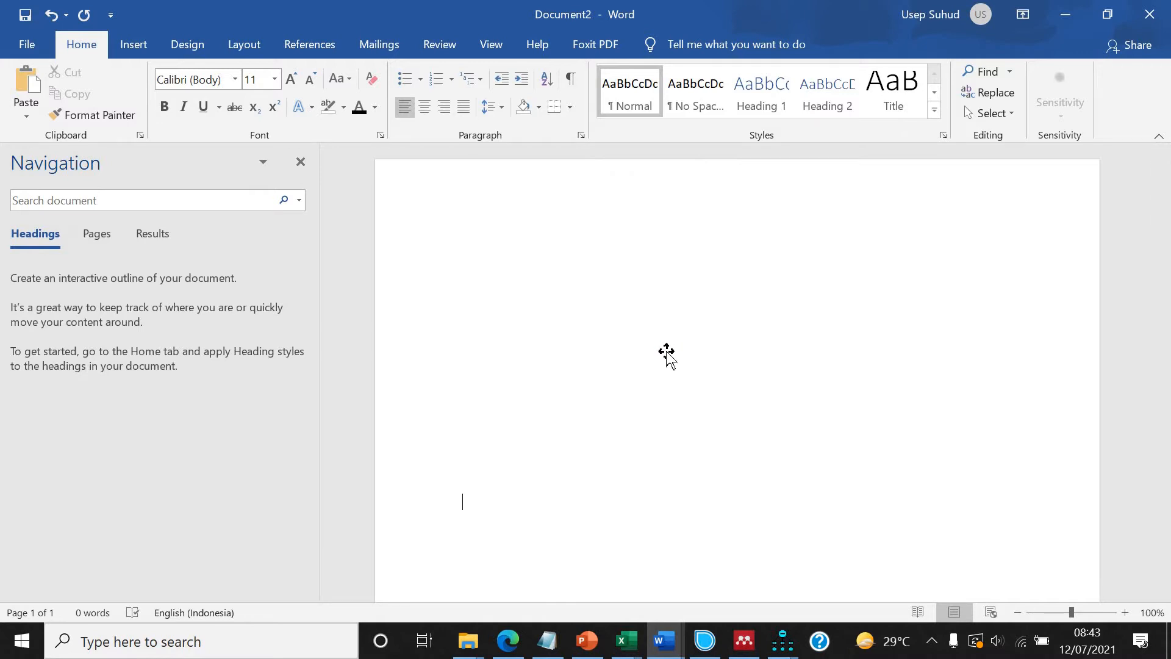
left_click(691, 369)
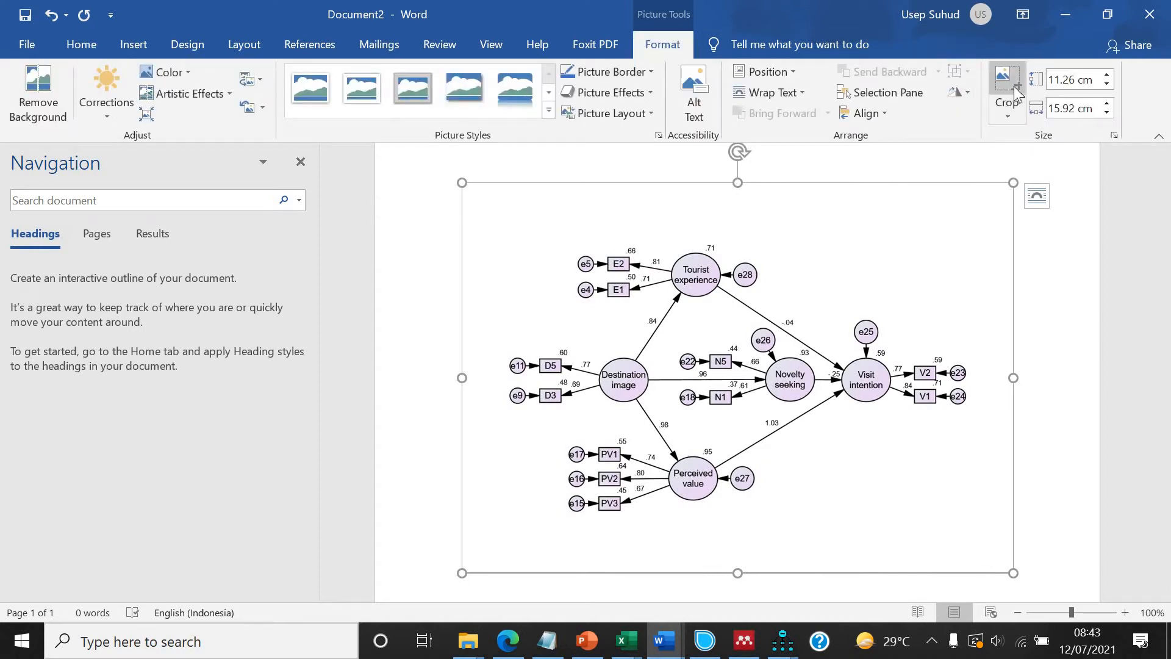
Crop the empty margins from the pasted diagram to about 8.64 cm by 13.99 cm.
left_click(1007, 84)
left_click_drag(468, 178, 495, 227)
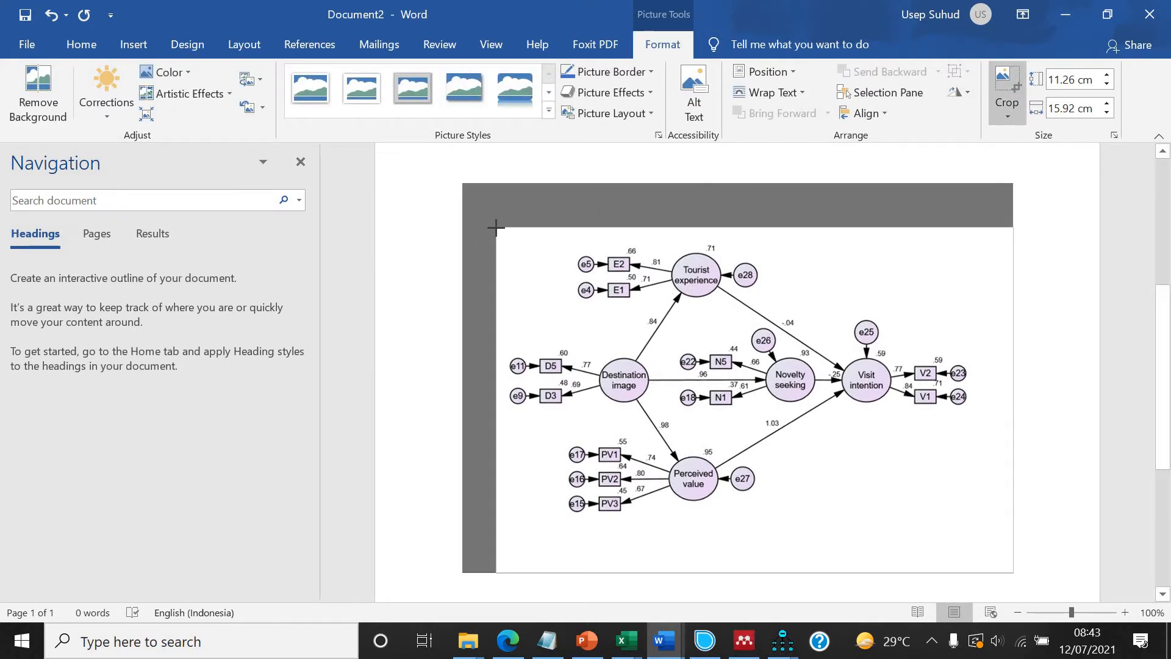
left_click_drag(953, 512, 946, 483)
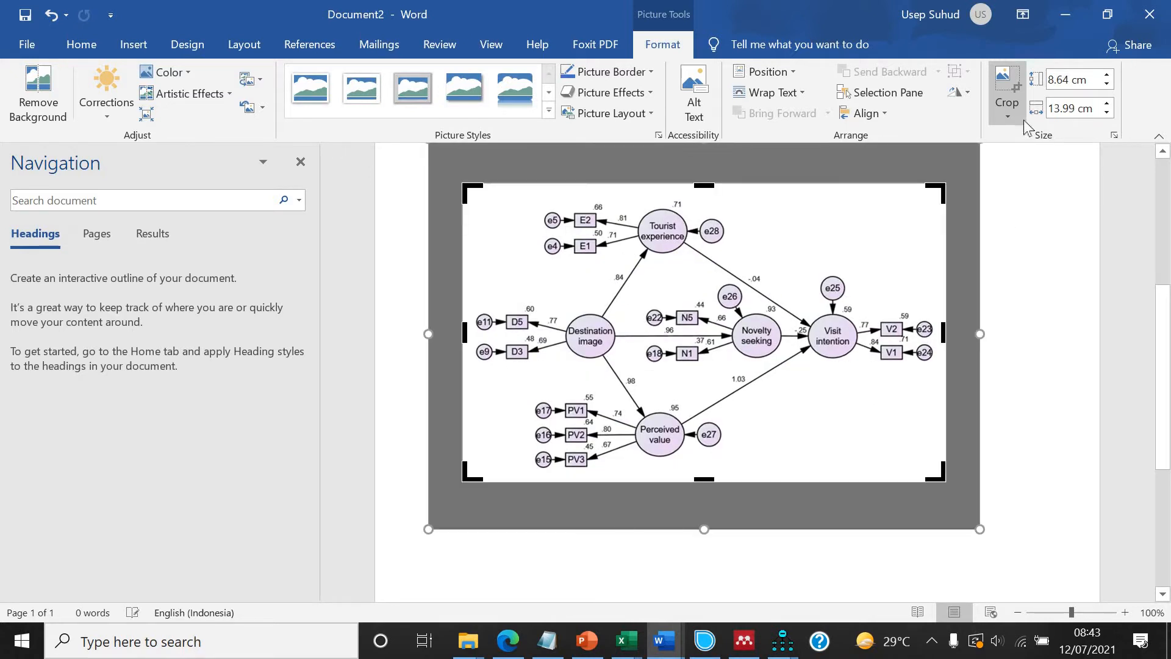
left_click(999, 79)
left_click(81, 44)
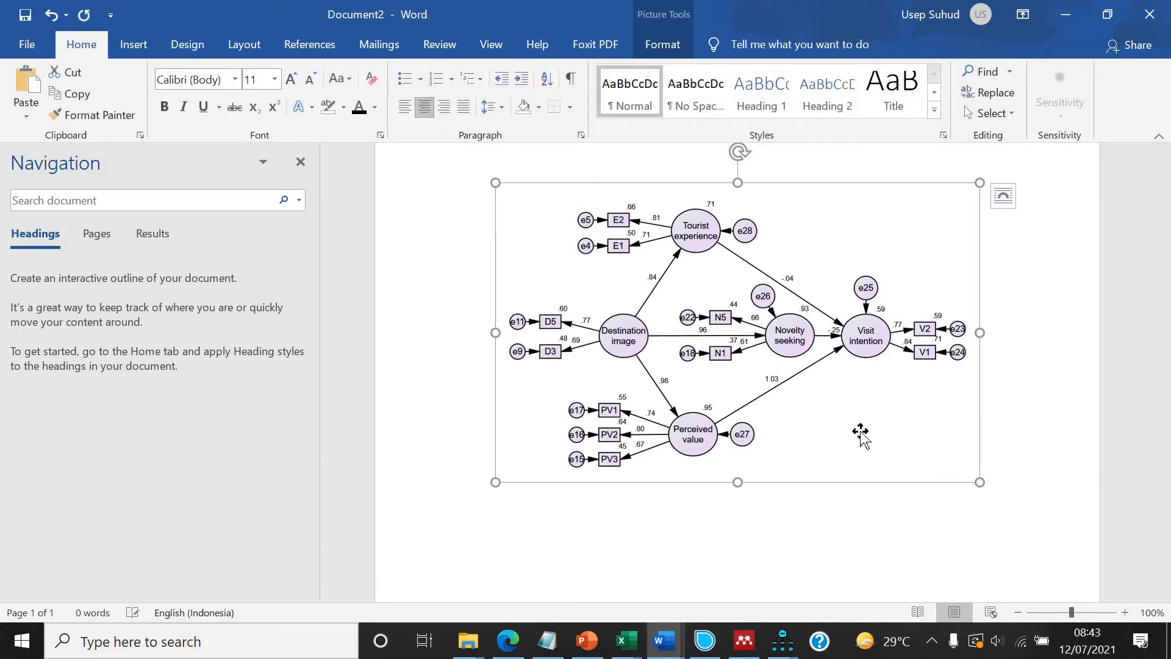
Add a new line below the diagram and insert a caption using the Gambar label.
left_click(1001, 457)
key("Return")
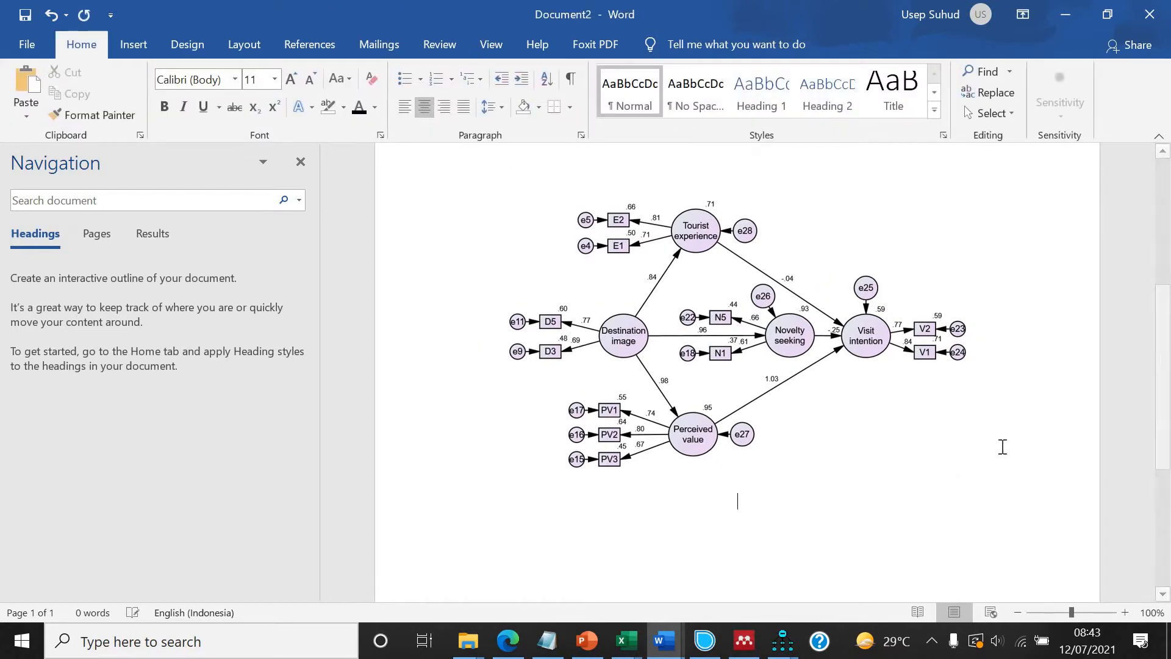
left_click(309, 46)
left_click(844, 101)
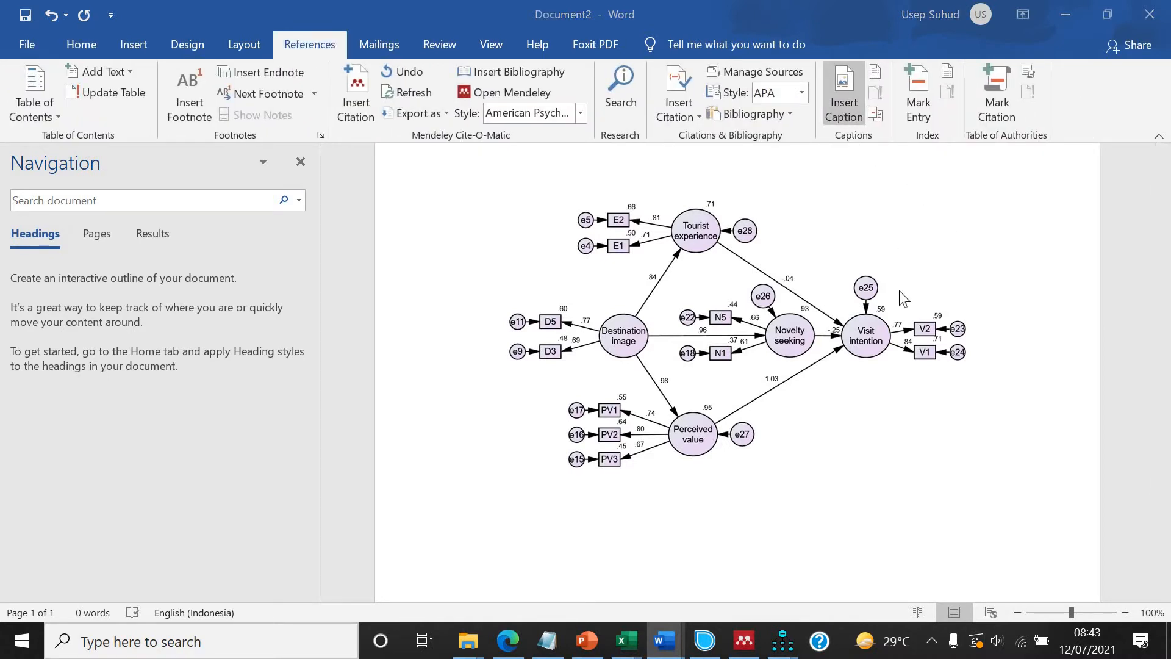
left_click(957, 306)
scroll(881, 342, "down", 4)
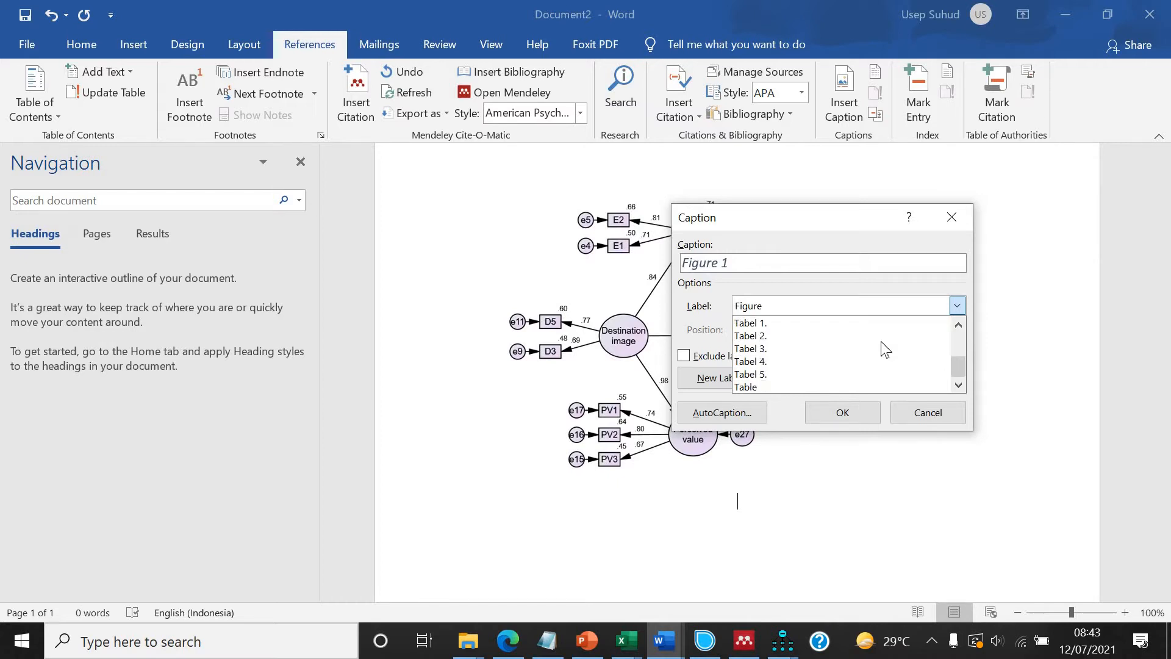
scroll(881, 342, "up", 3)
scroll(881, 341, "up", 1)
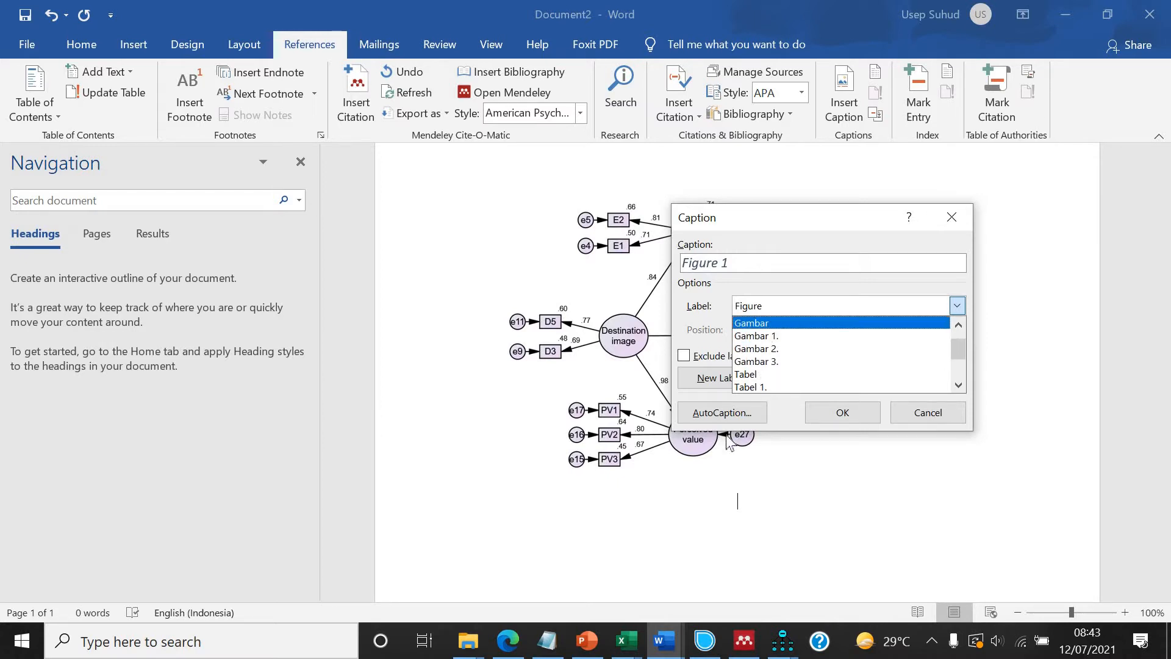
left_click(764, 324)
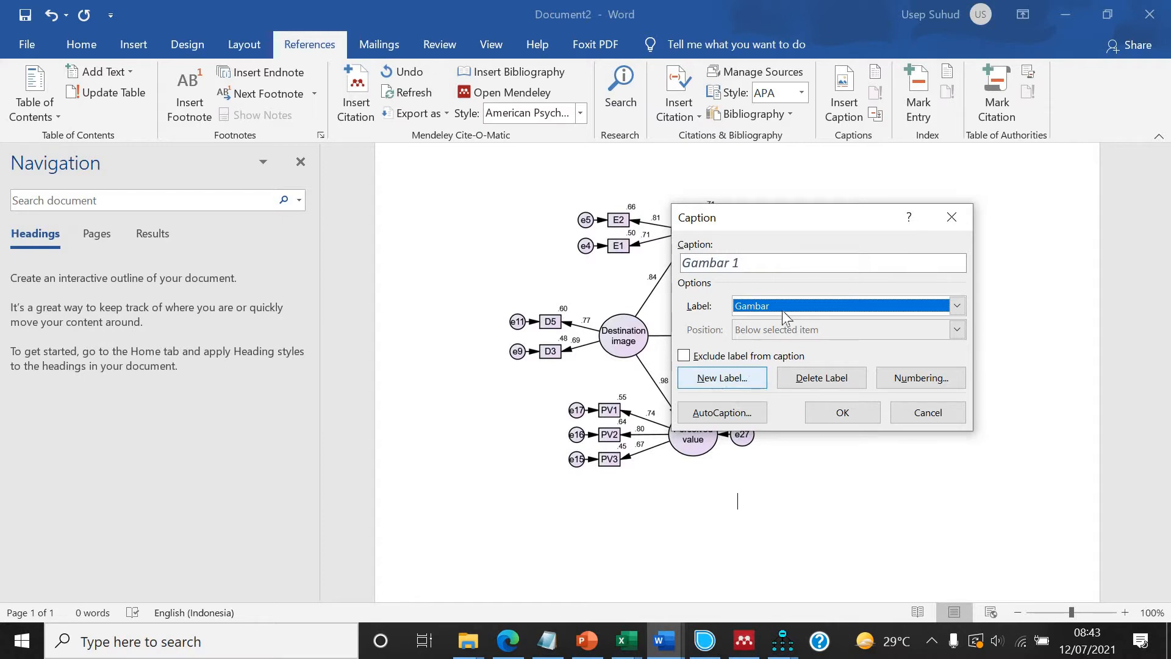
left_click(840, 415)
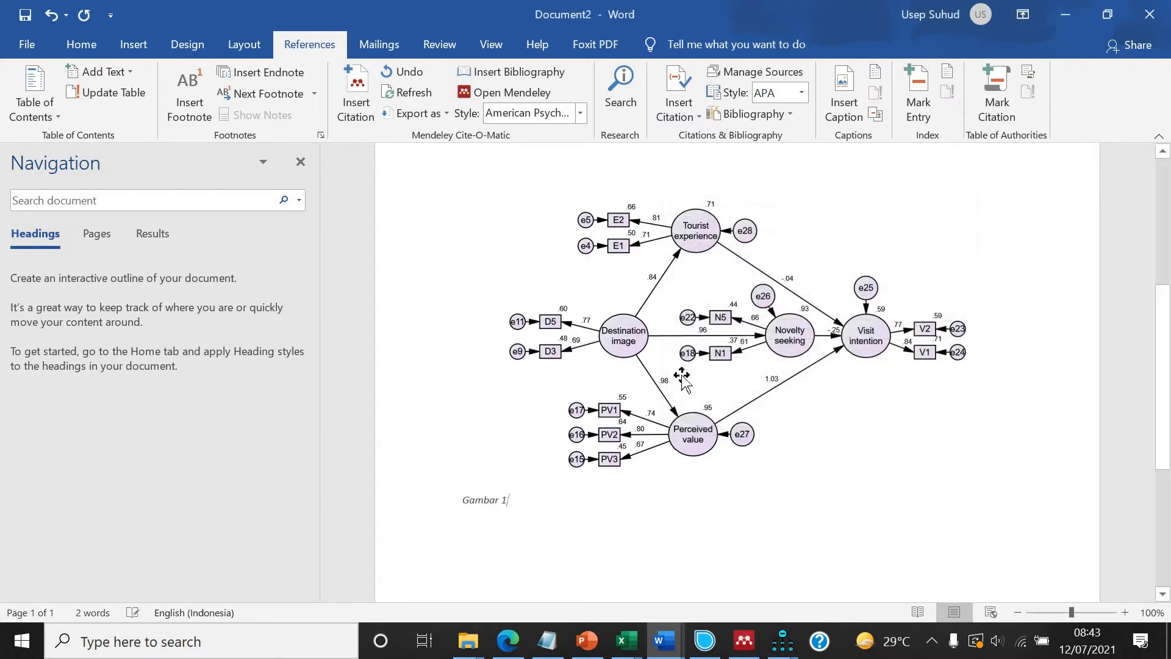
Complete the caption text as "Model structural uji kerangka teori".
type("Struc")
key("BackSpace")
key("BackSpace")
key("BackSpace")
key("BackSpace")
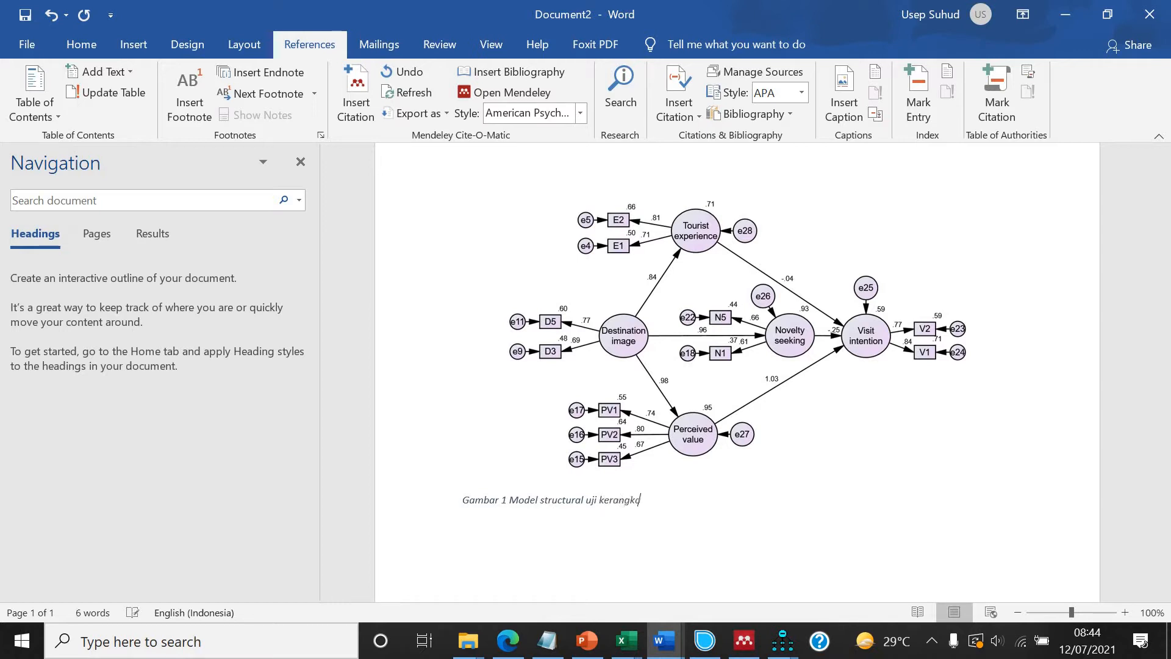
type("ted")
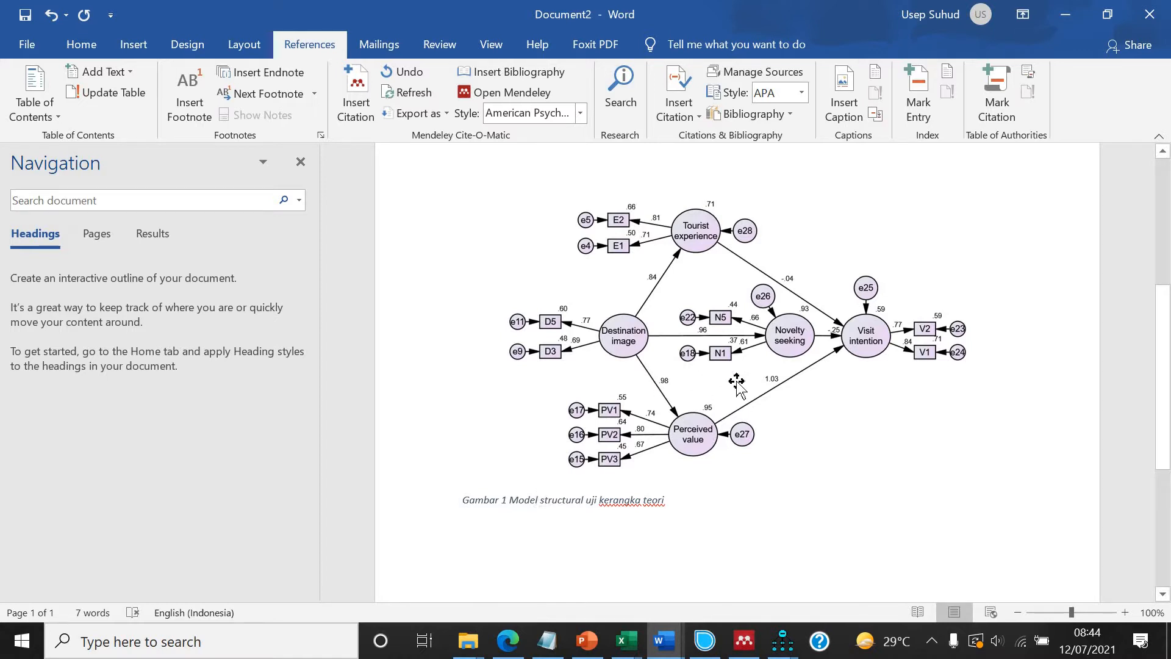
scroll(581, 224, "up", 3)
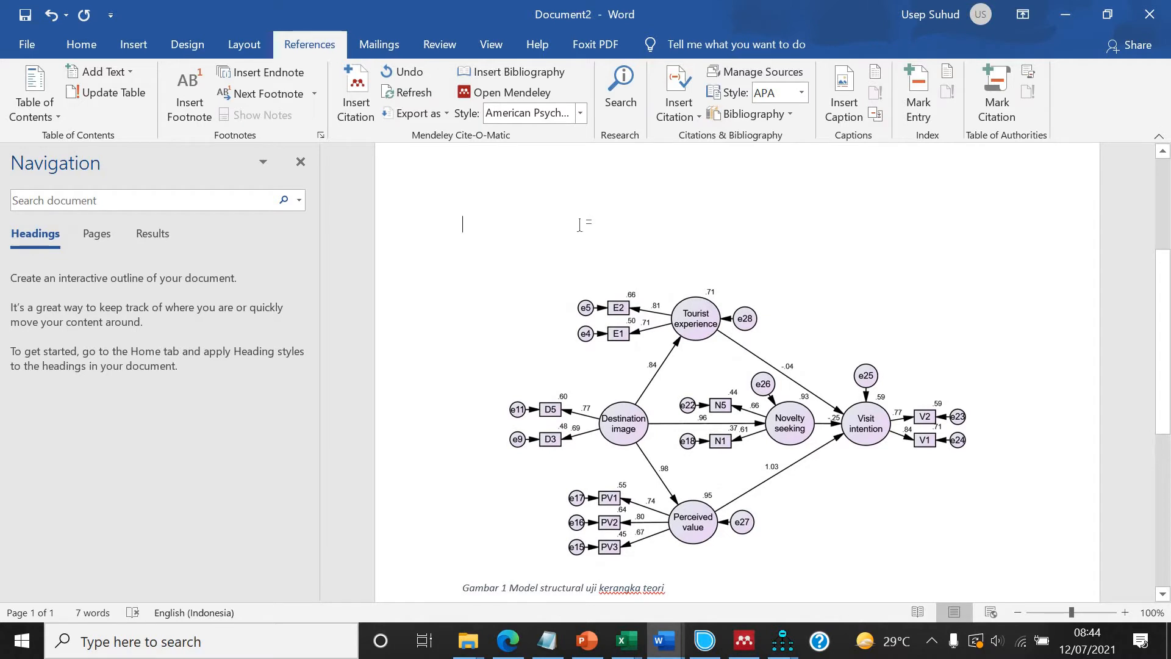
scroll(616, 297, "up", 3)
scroll(616, 298, "down", 6)
scroll(616, 297, "up", 3)
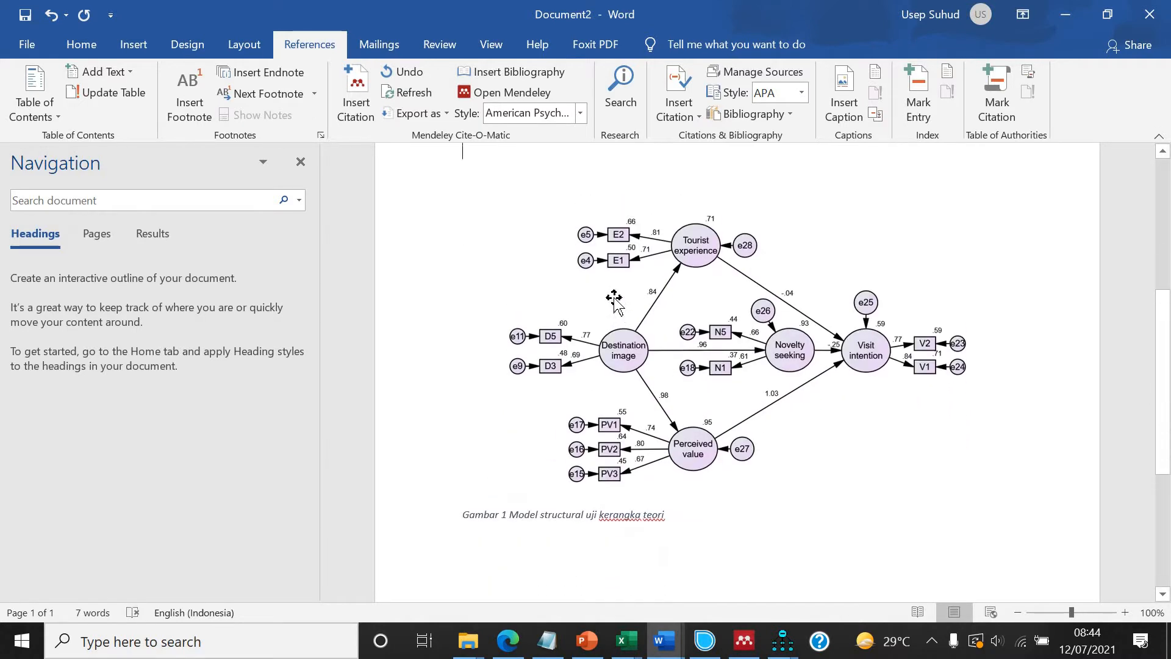
scroll(615, 298, "down", 3)
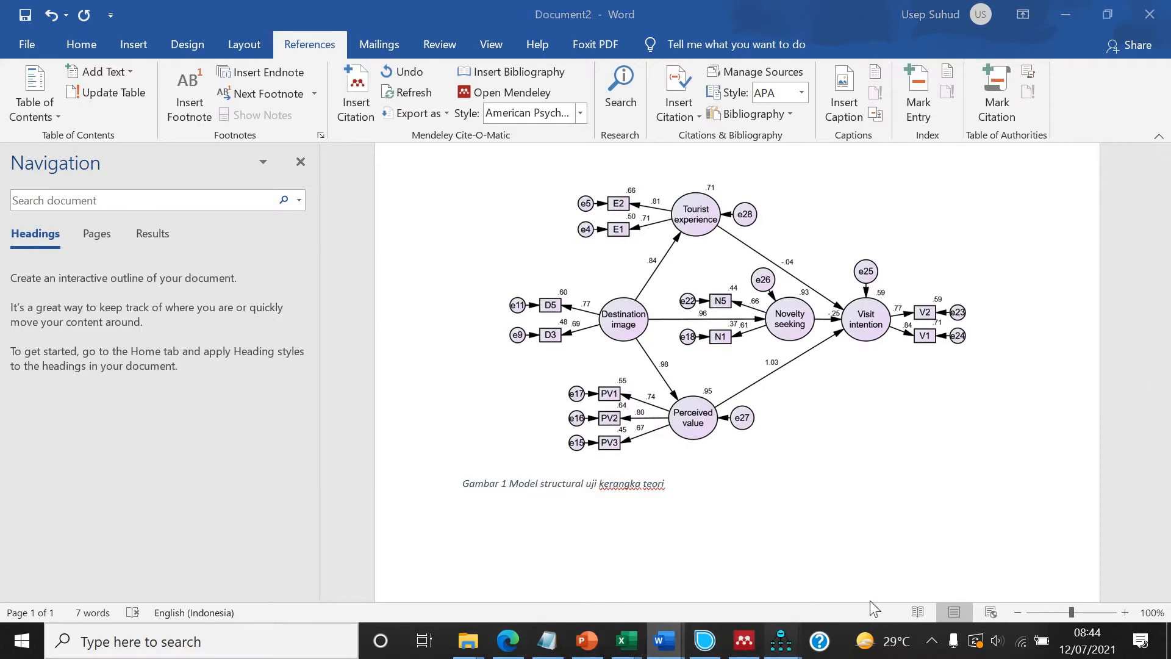
Open the Estimates section of the text output and copy the Regression Weights table.
left_click(782, 641)
left_click(881, 564)
left_click(173, 172)
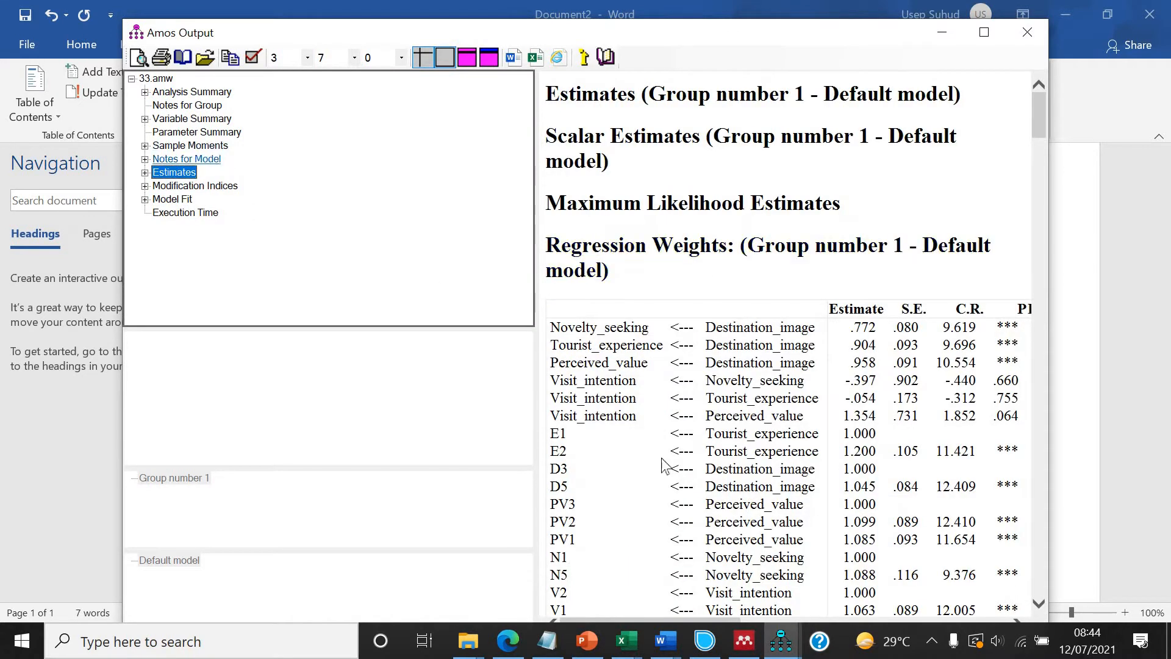
left_click(628, 479)
right_click(620, 470)
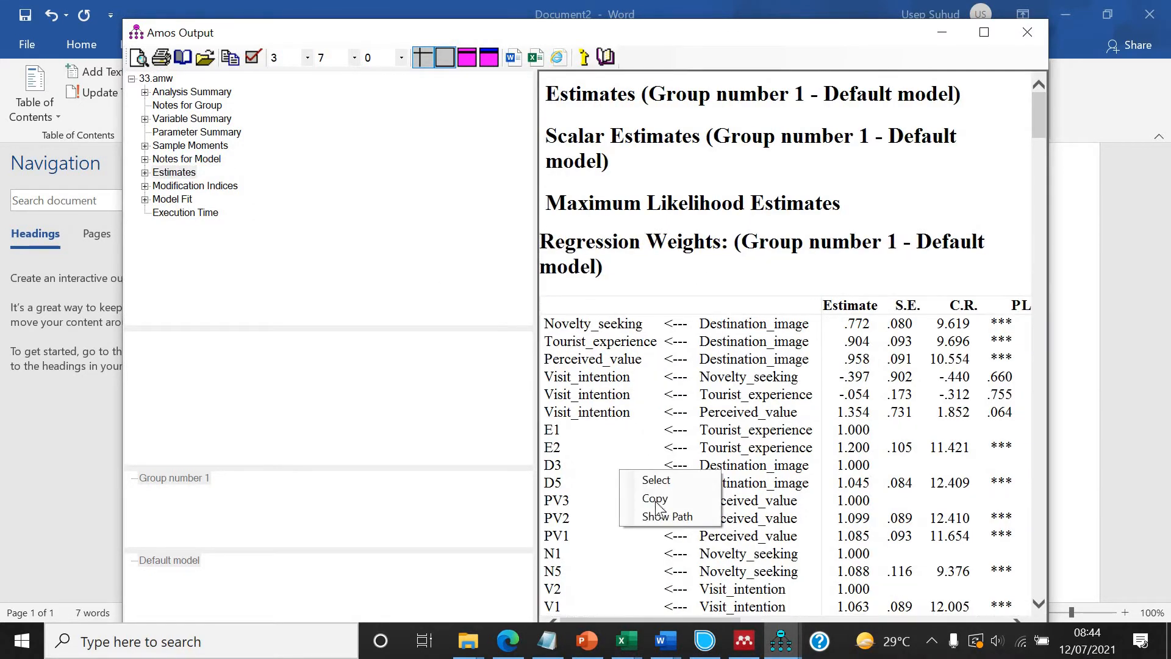
left_click(656, 498)
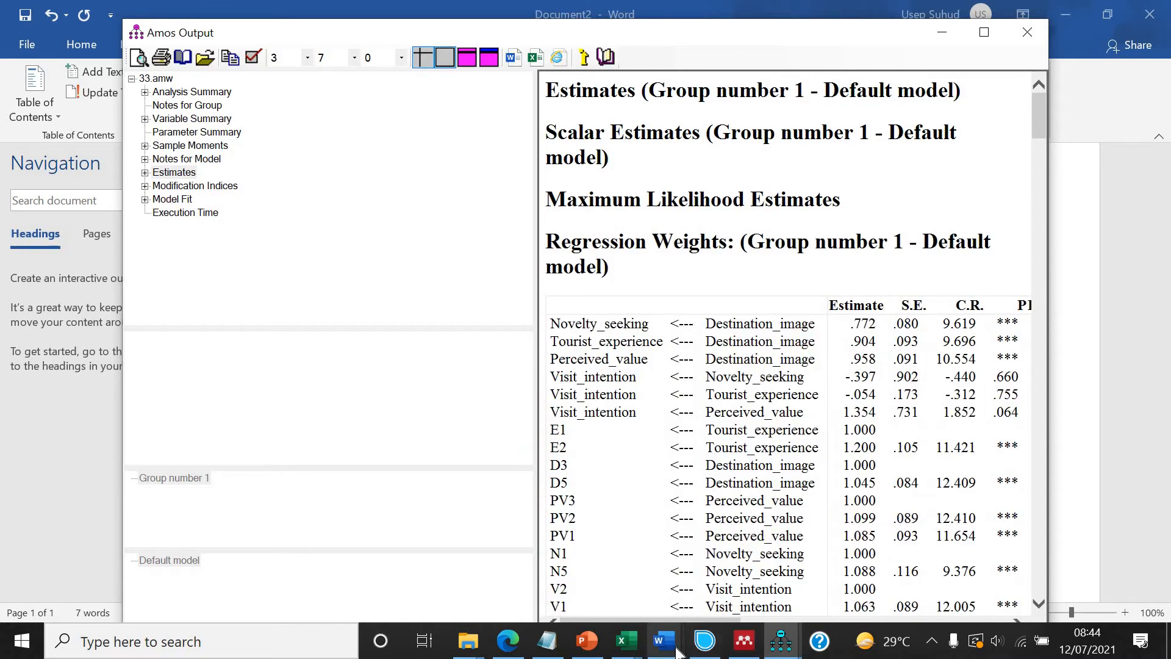
Paste the Regression Weights table into the document below the caption.
left_click(664, 640)
left_click(840, 589)
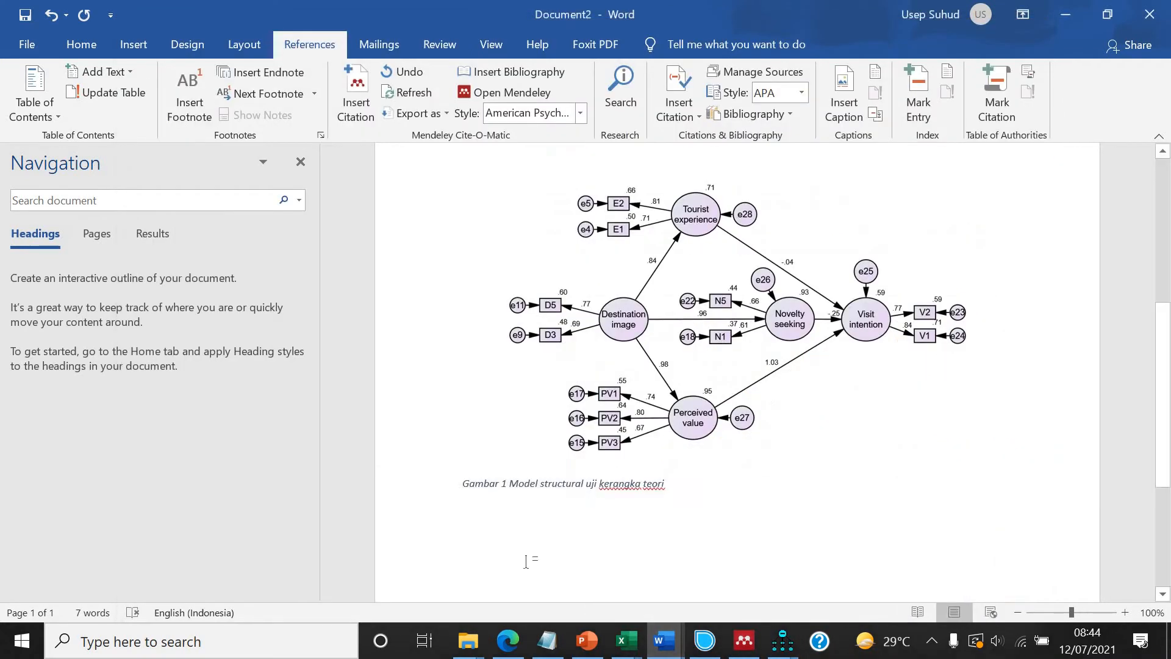
left_click(678, 485)
key("ctrl+v")
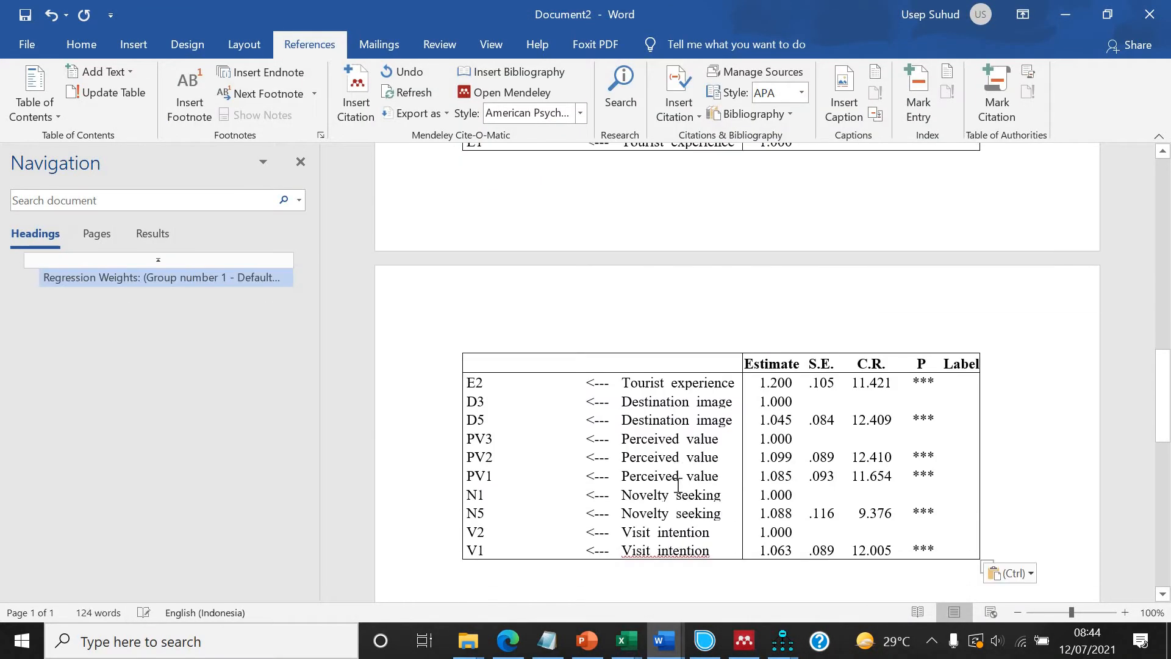
scroll(677, 485, "up", 5)
scroll(677, 485, "down", 5)
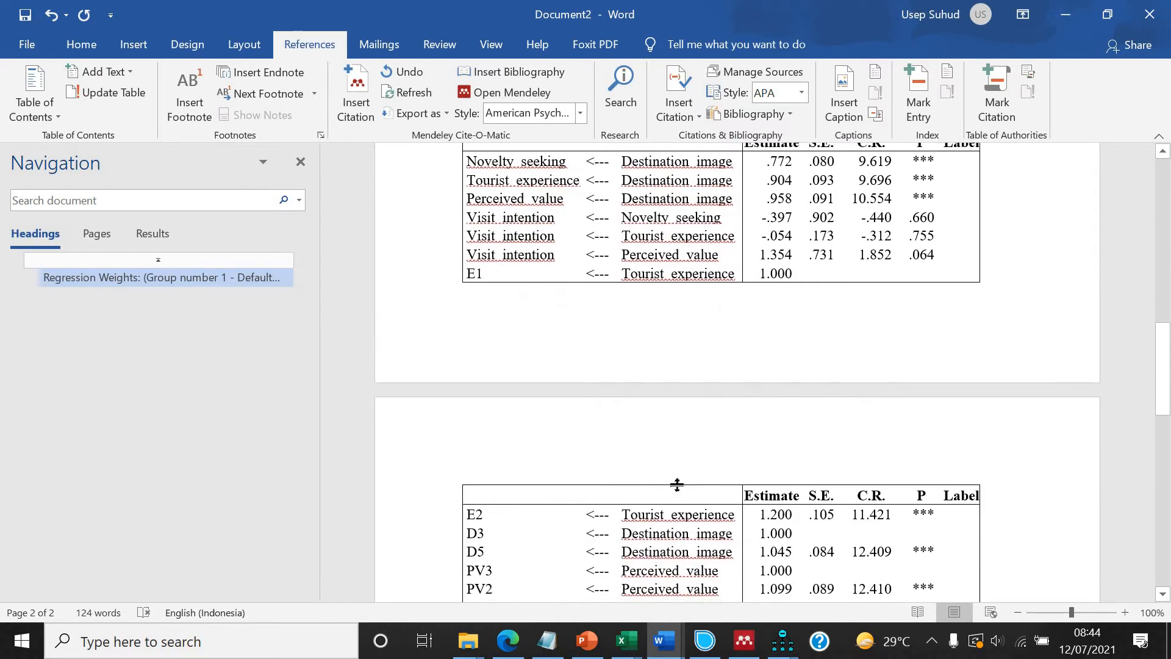
scroll(678, 485, "up", 5)
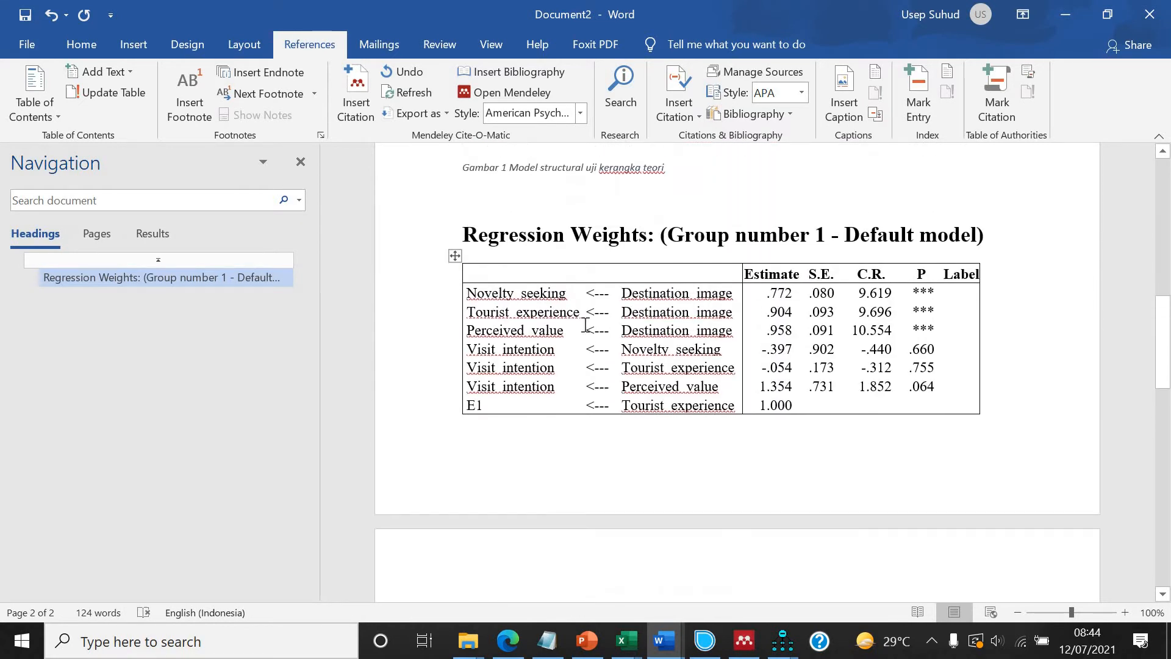
Delete the E1 row and the pasted measurement-weight rows so only the six structural paths remain in the table.
left_click_drag(469, 292, 940, 386)
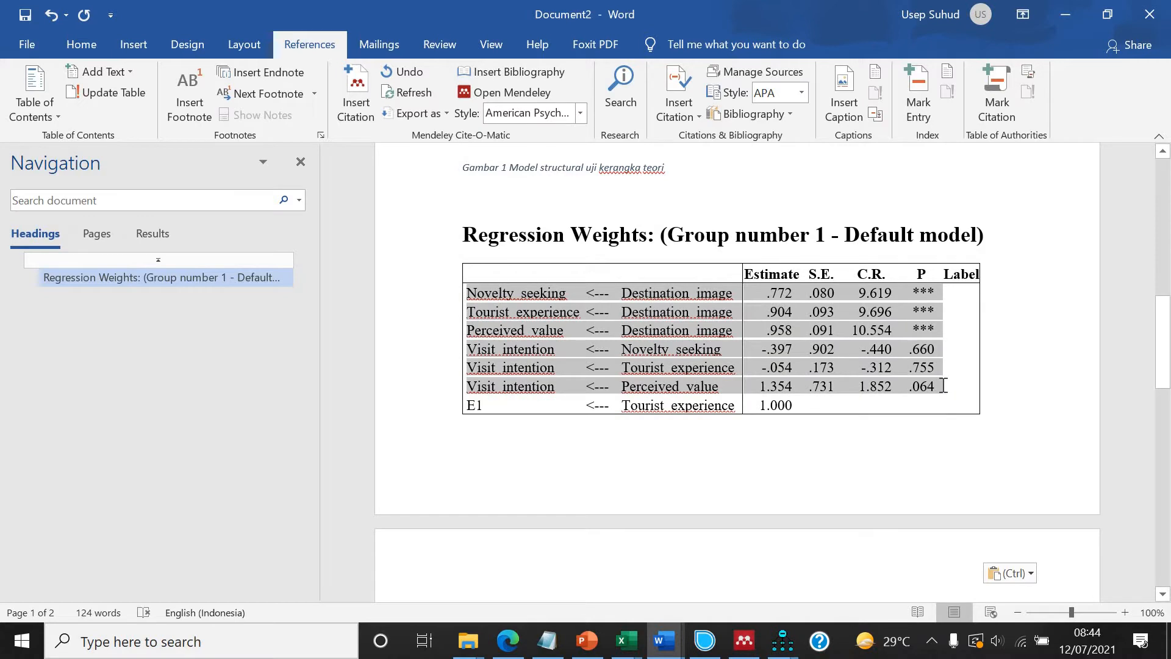
scroll(490, 235, "down", 5)
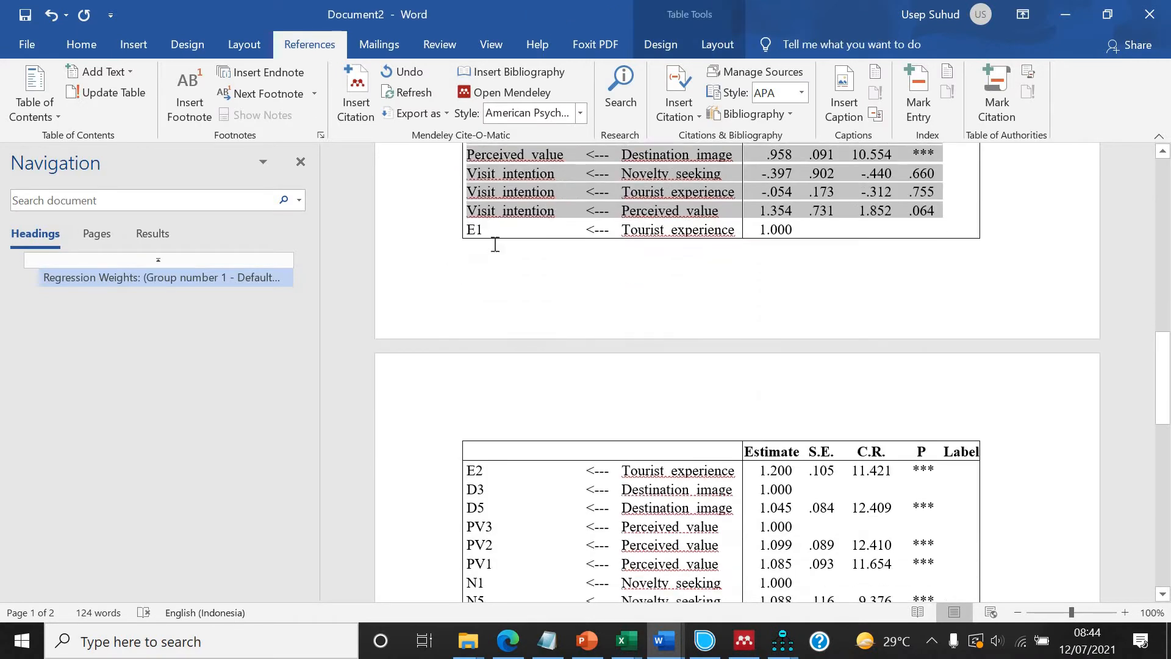
left_click_drag(556, 420, 552, 460)
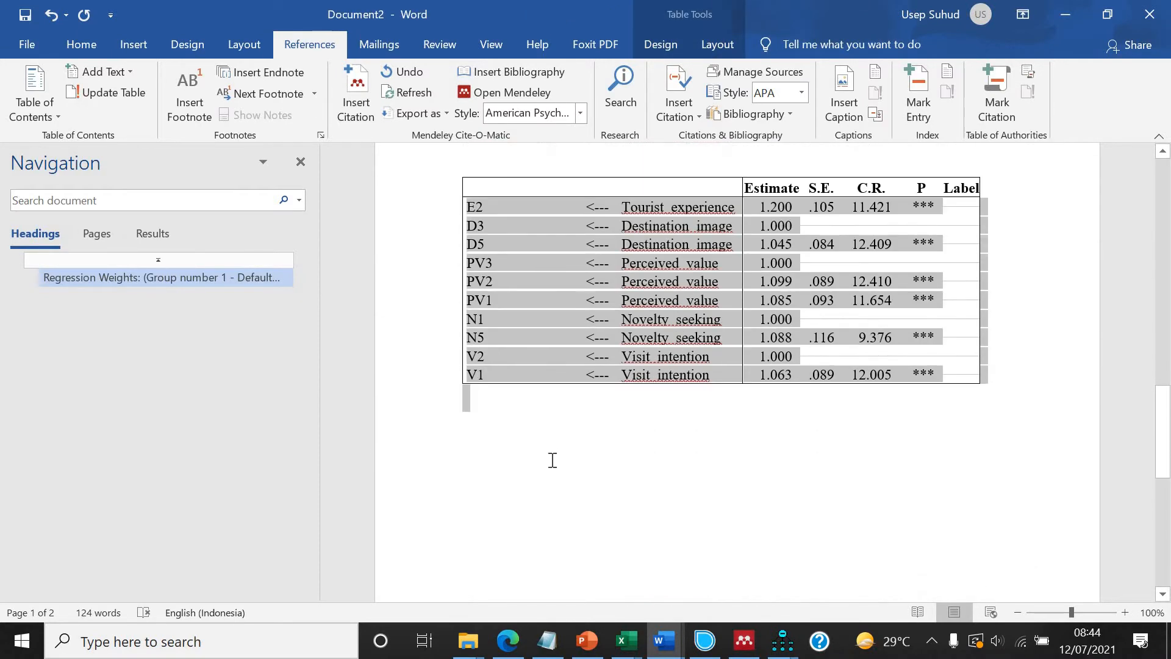
key("Delete")
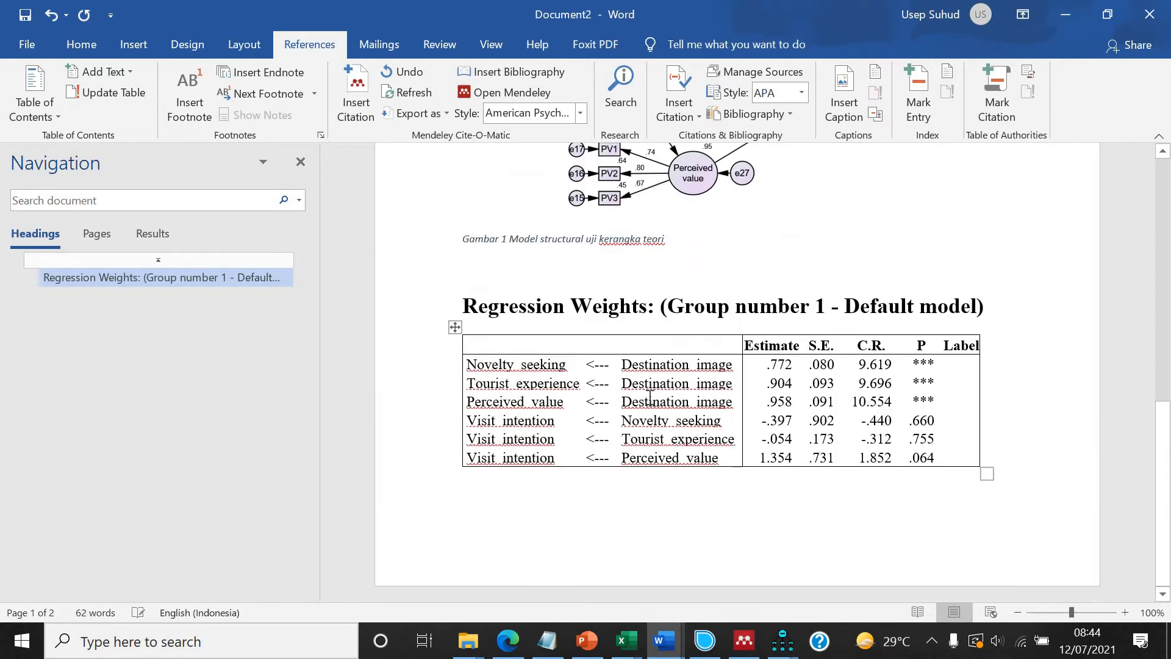
Delete the Regression Weights heading line above the table and remove the Estimate and S.E. columns.
left_click(379, 307)
key("Delete")
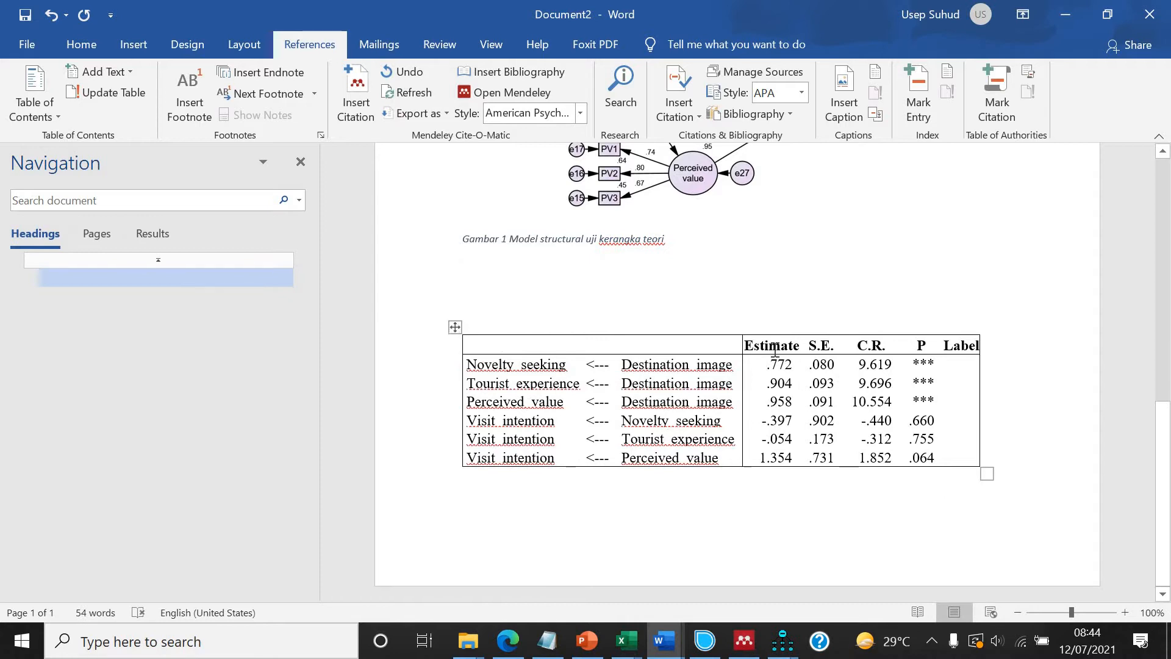
left_click_drag(818, 434, 818, 462)
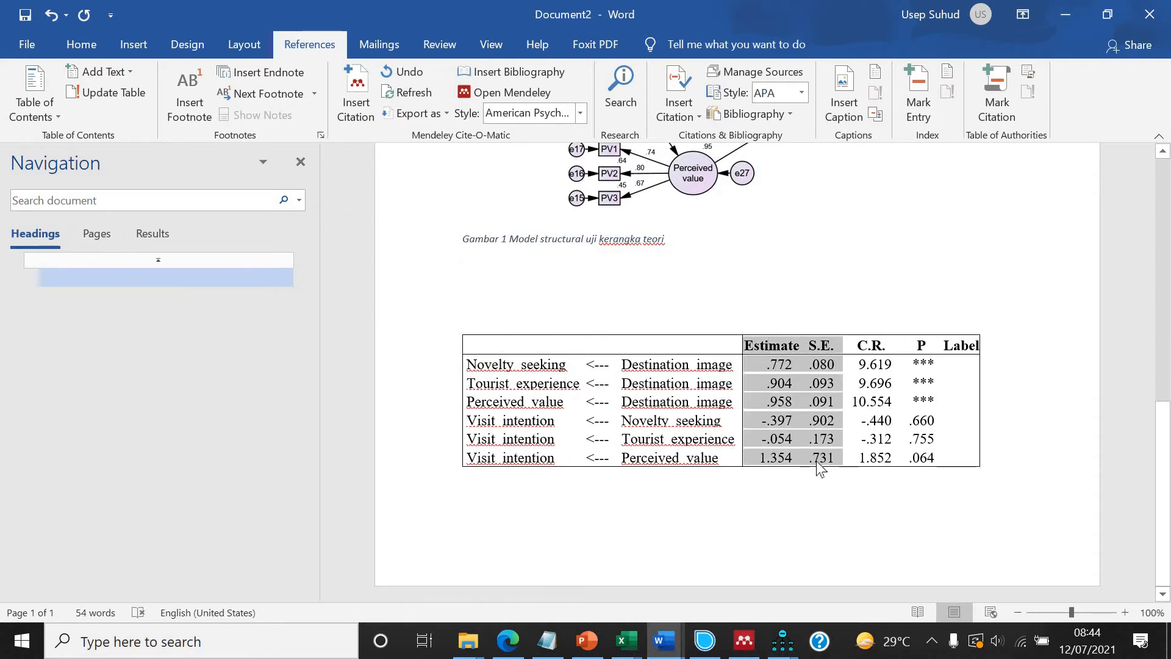
key("BackSpace")
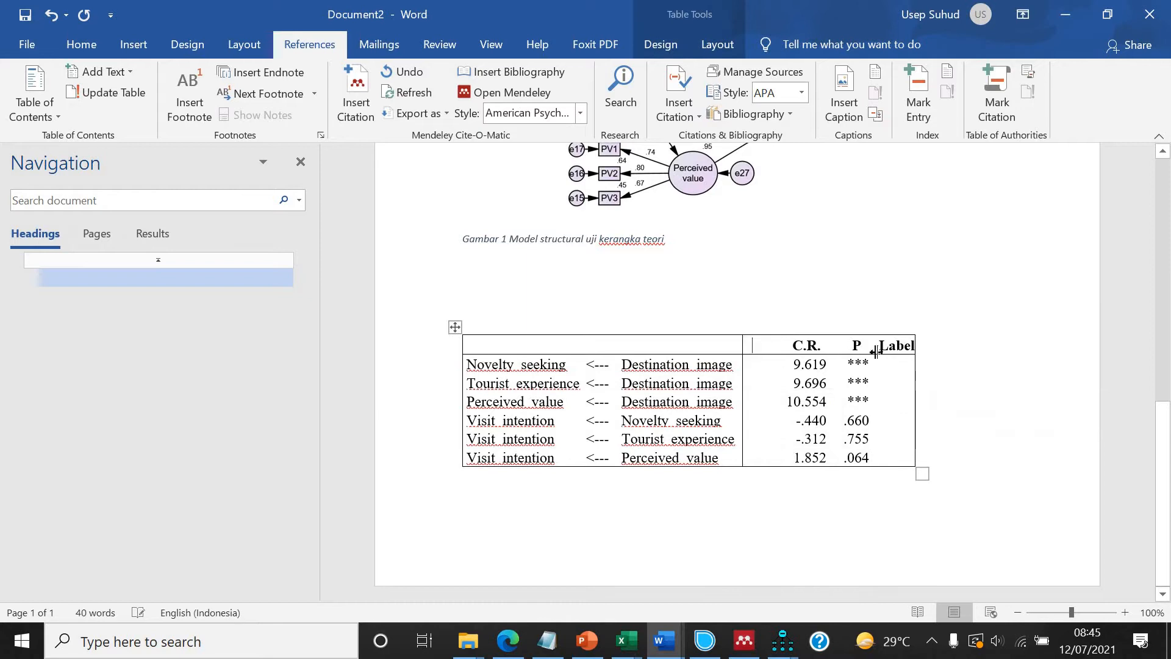
Rename the Label column header to "Hasil".
double_click(928, 350)
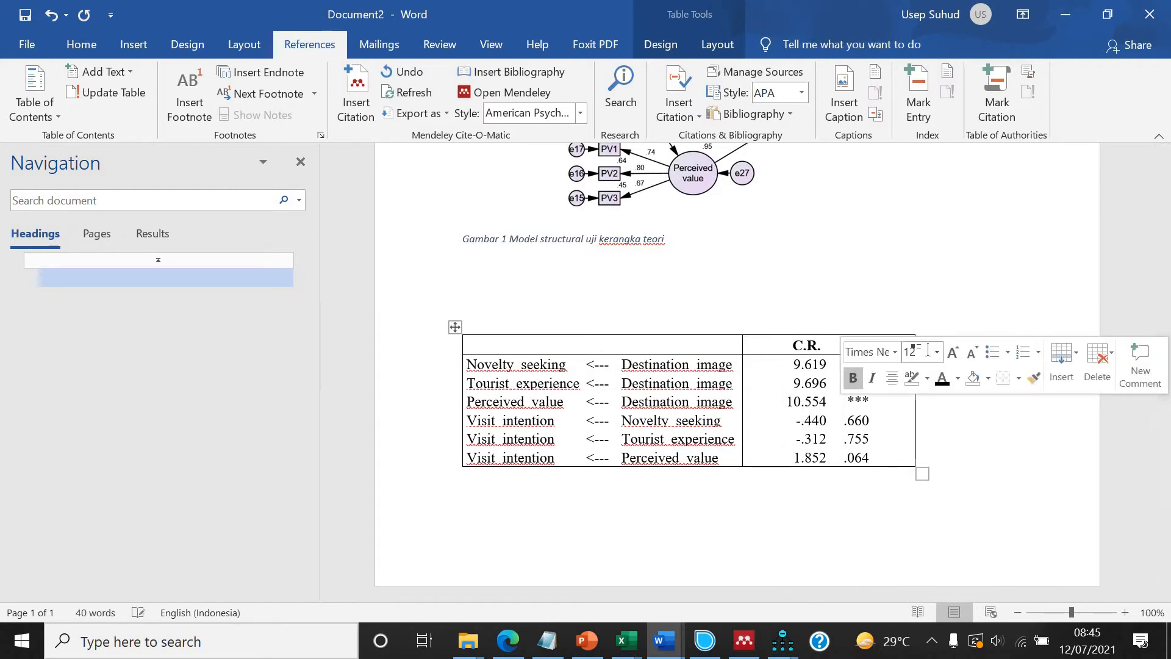
type("hasil")
left_click(937, 346)
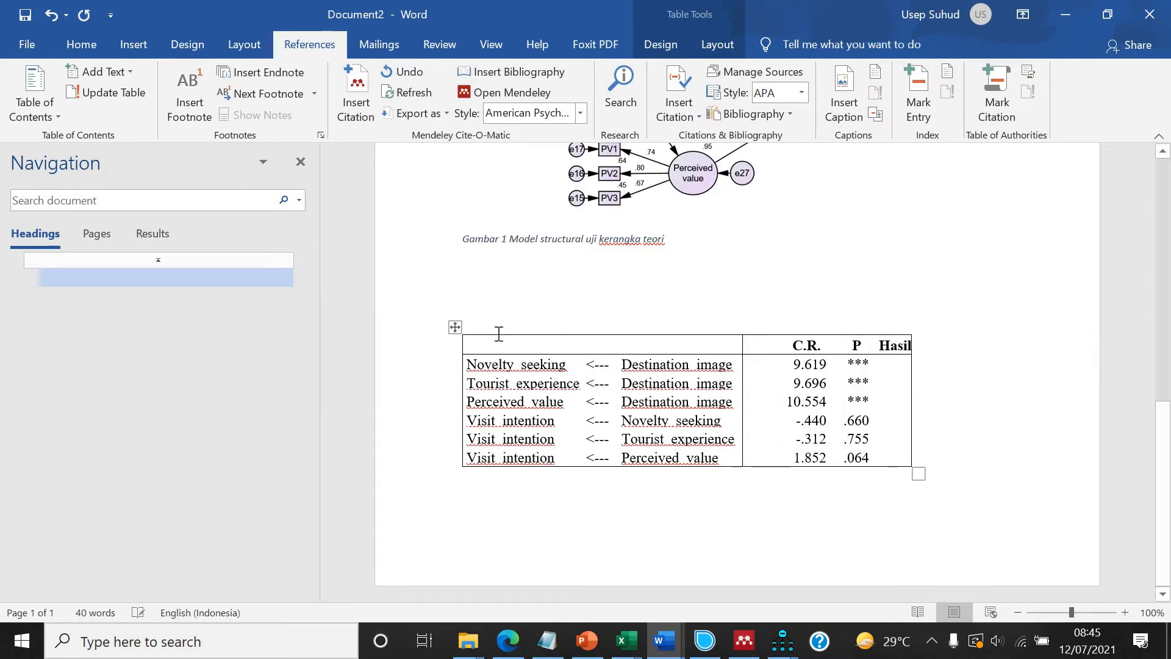
AutoFit the whole table to the page width.
left_click(454, 325)
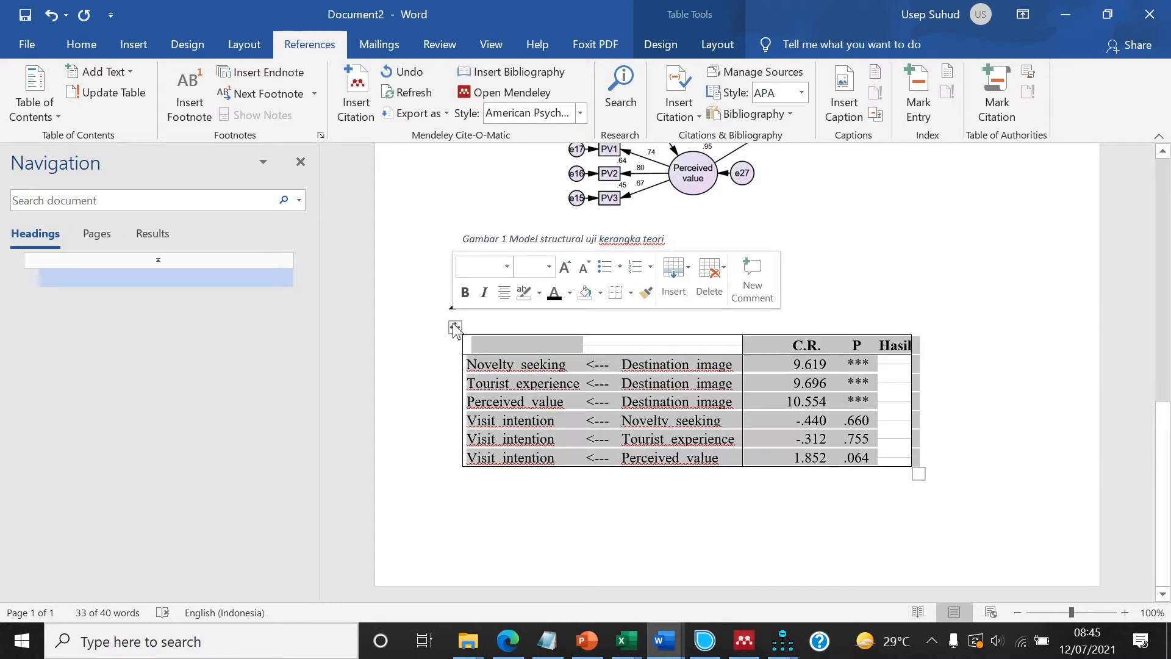
right_click(454, 328)
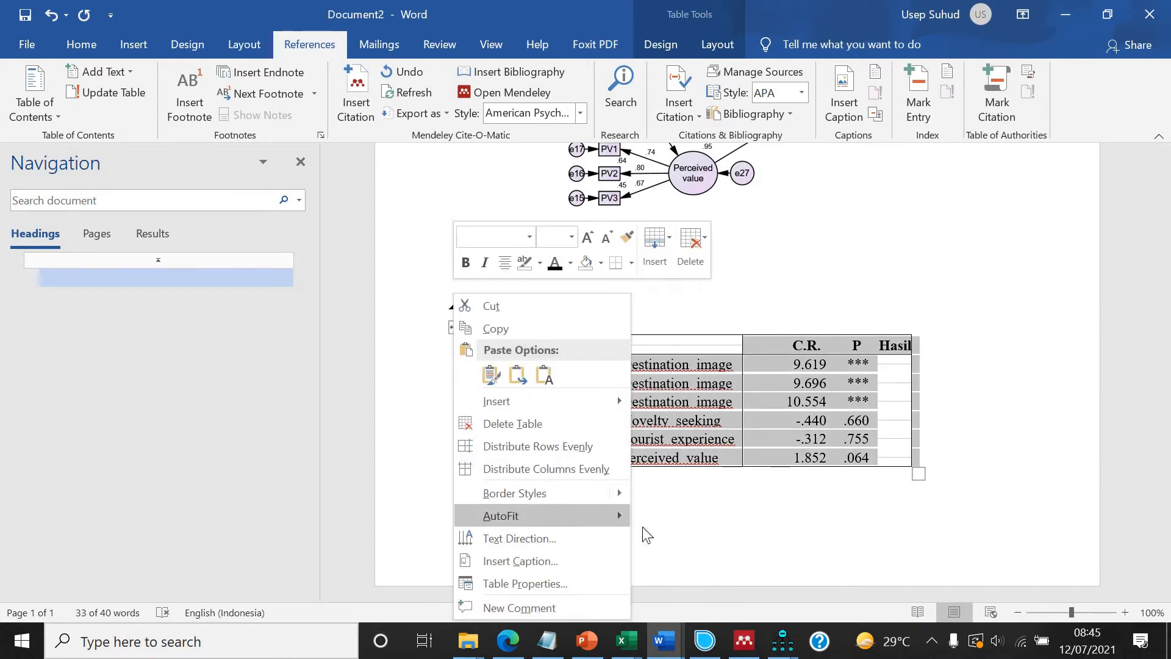
mouse_move(644, 528)
left_click(684, 539)
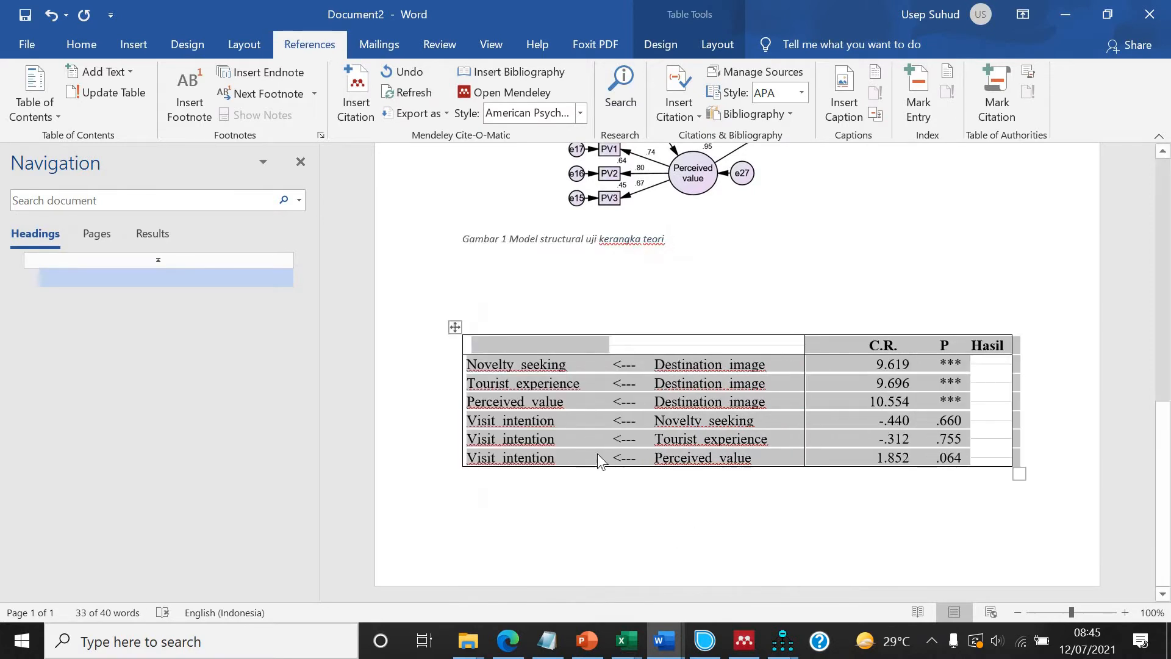
left_click(579, 461)
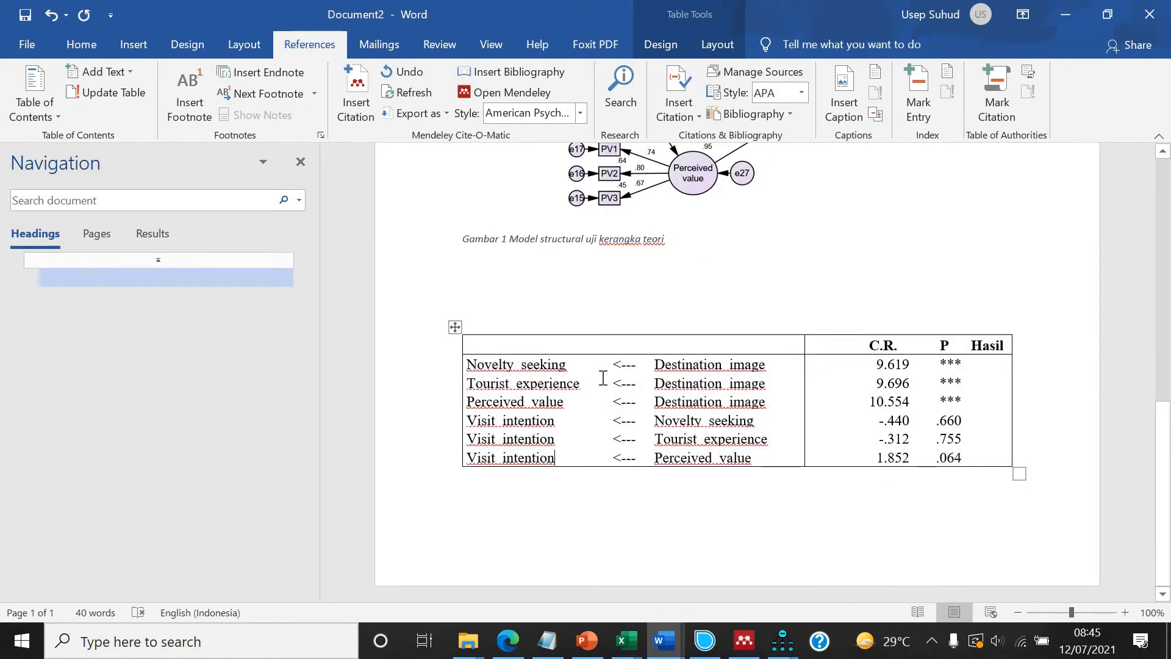
Remove the extra spaces inside the variable names in both name columns of the table.
scroll(601, 373, "up", 2)
scroll(512, 392, "down", 2)
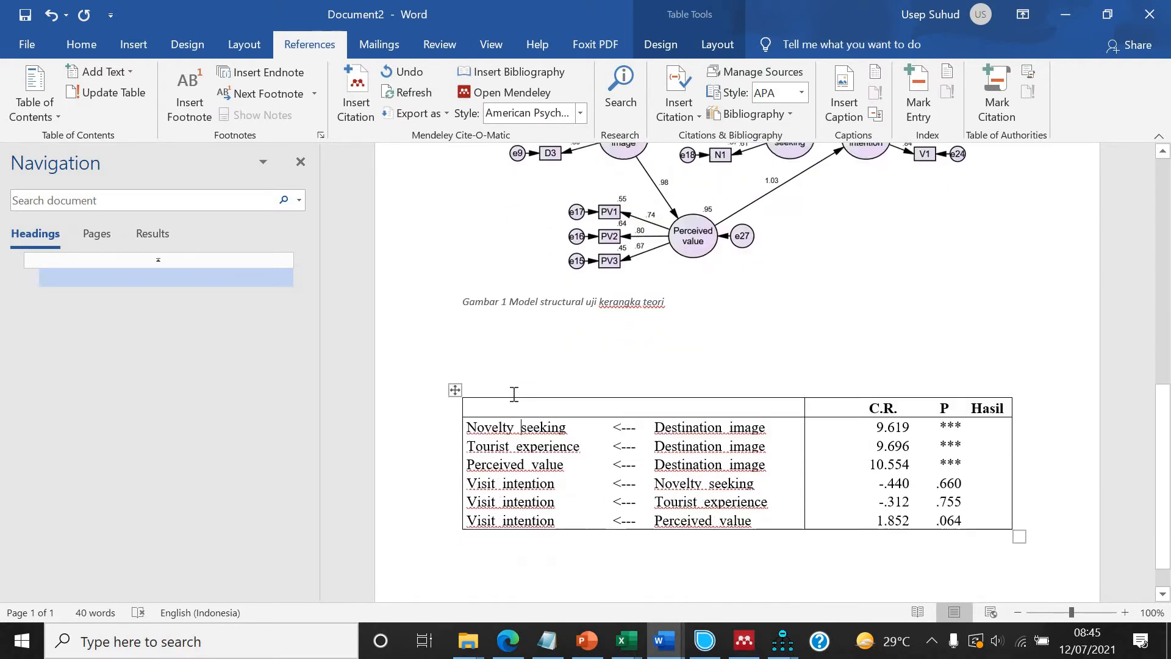
key("BackSpace")
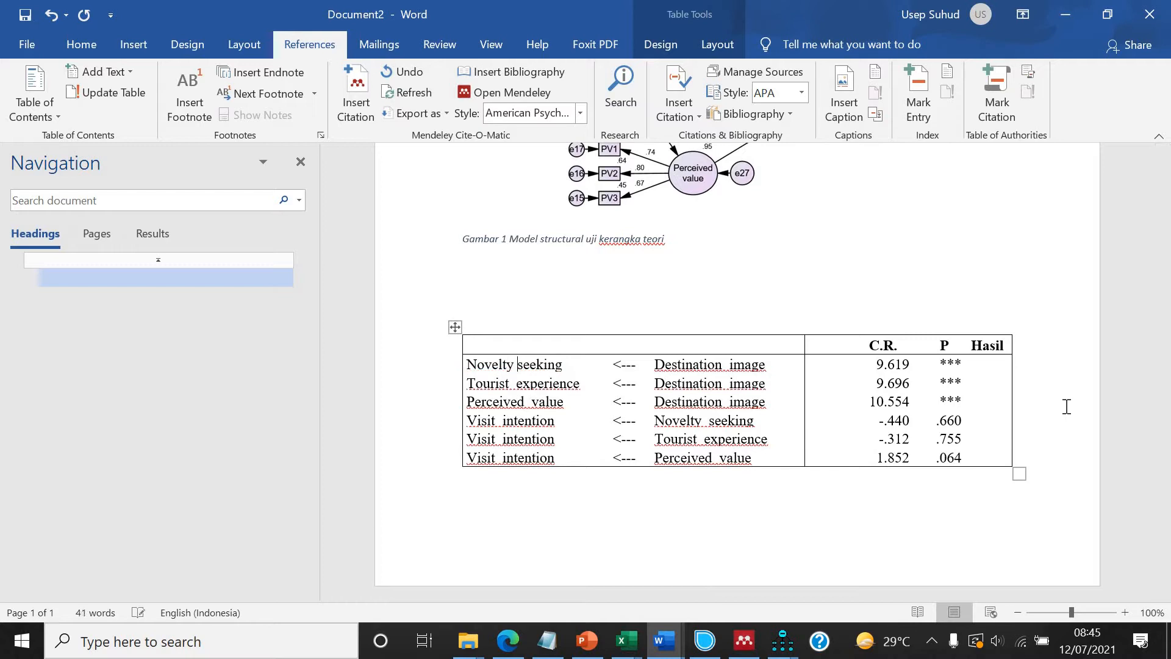
key("BackSpace")
key("Down")
key("BackSpace")
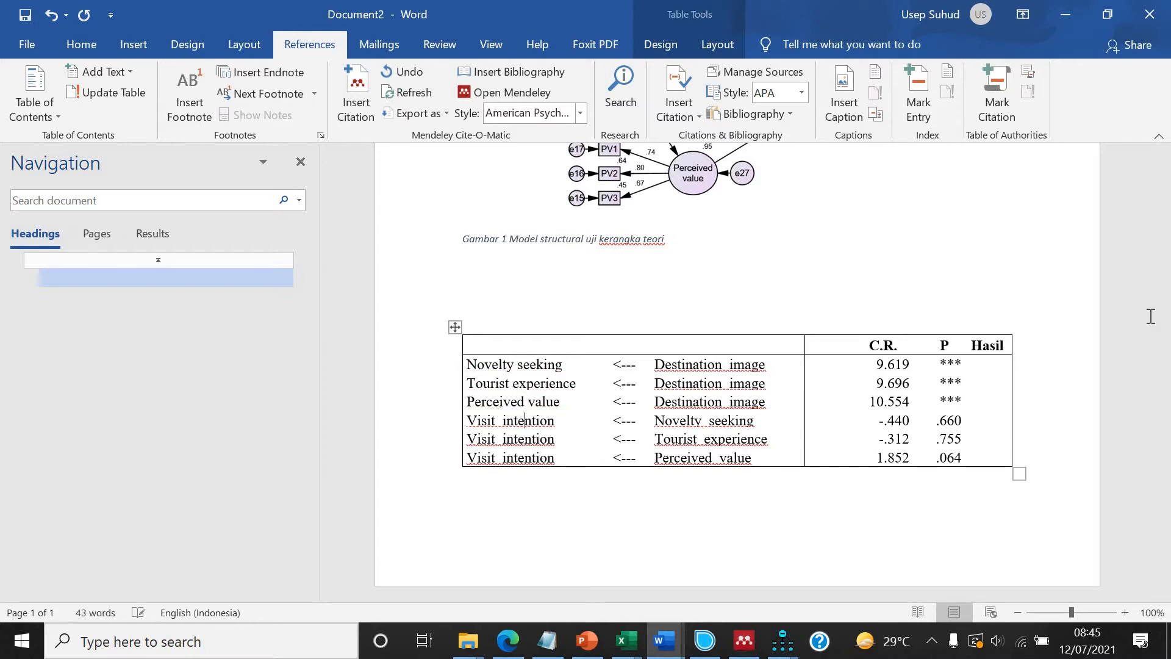
key("BackSpace")
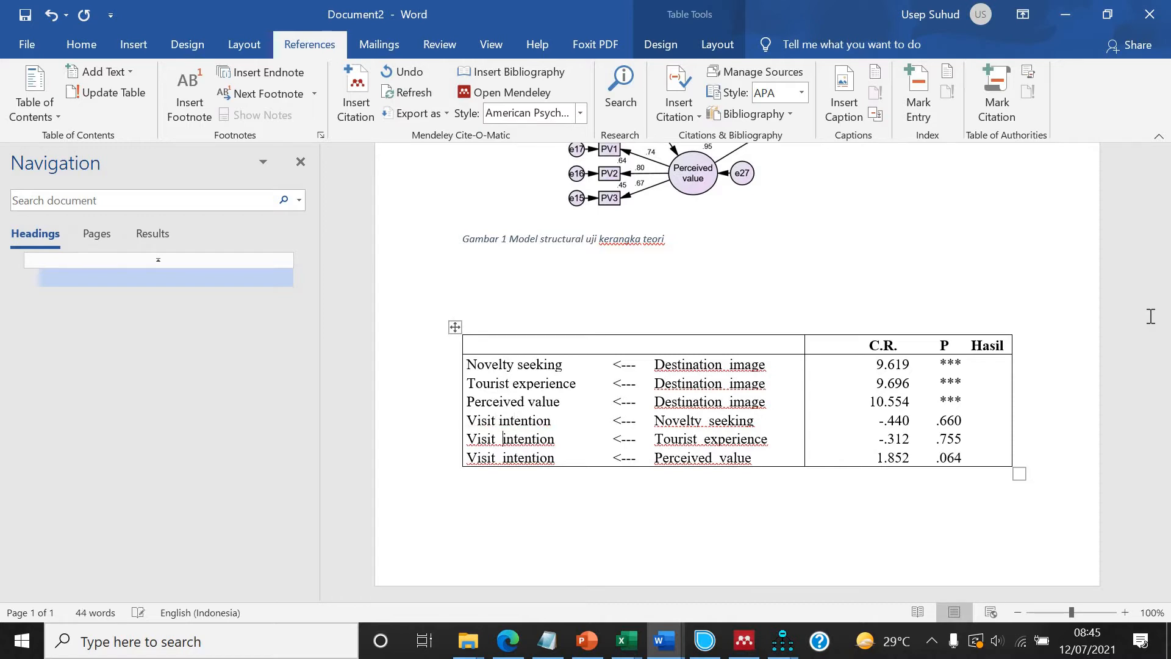
key("BackSpace")
key("Down")
key("BackSpace")
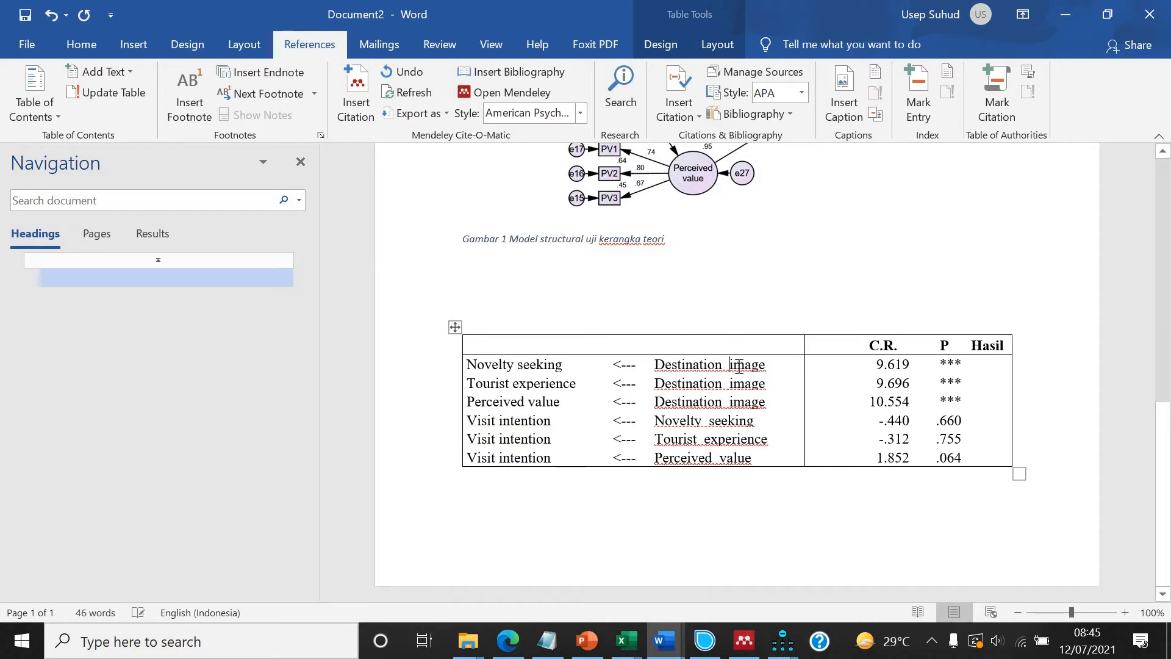
key("BackSpace")
key("BackSpace")
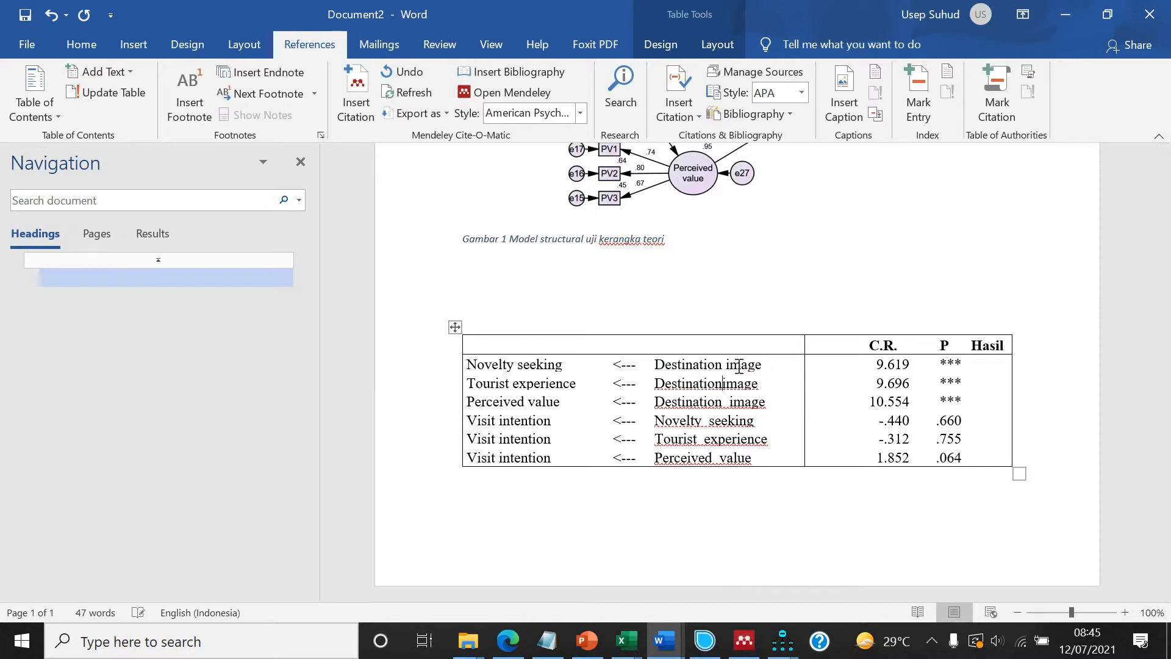
key("Down")
key("BackSpace")
key("Down")
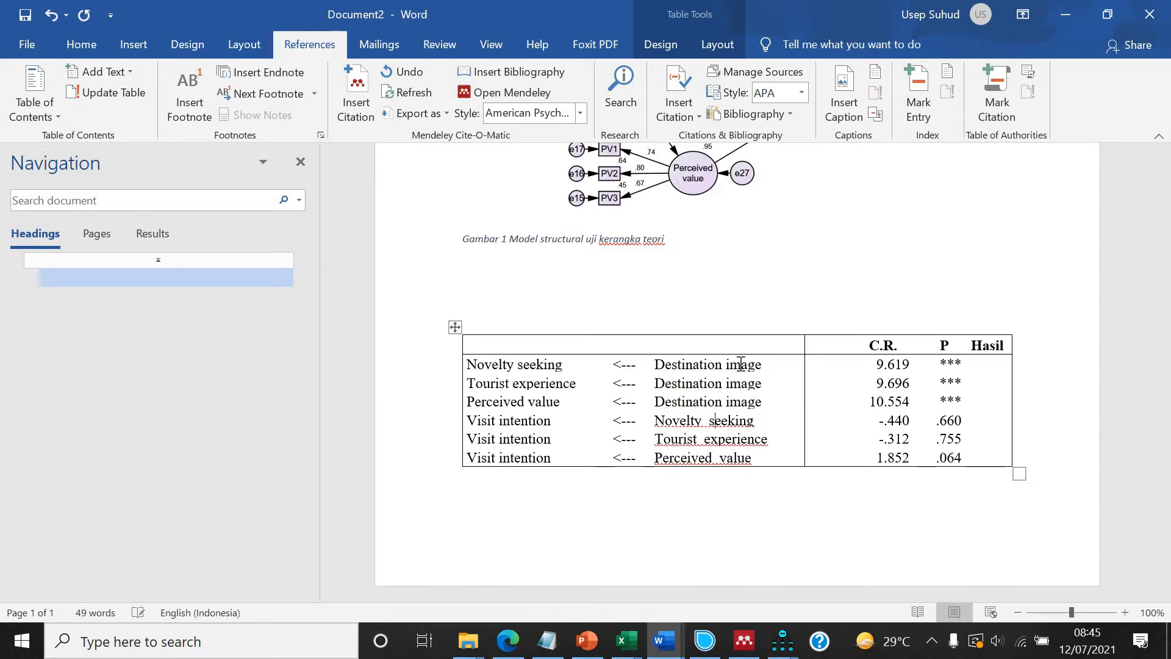
key("BackSpace")
key("BackSpace")
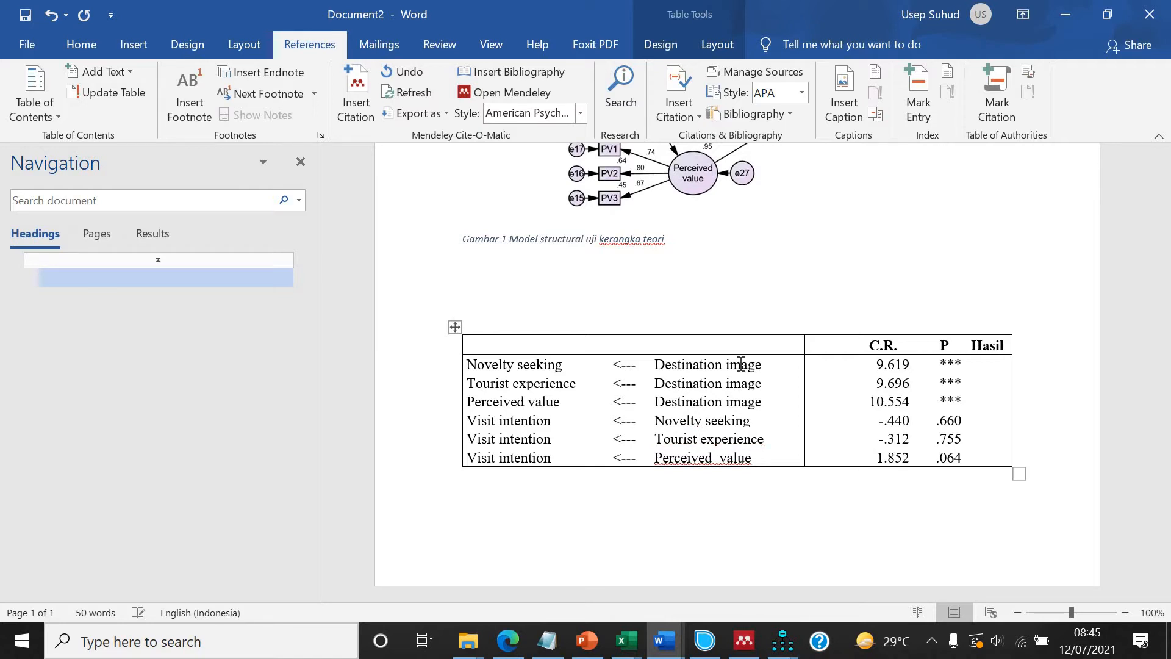
key("Delete")
key("Home")
key("BackSpace")
Italicize the variable names in the first and third columns of the table.
left_click_drag(510, 365, 510, 460)
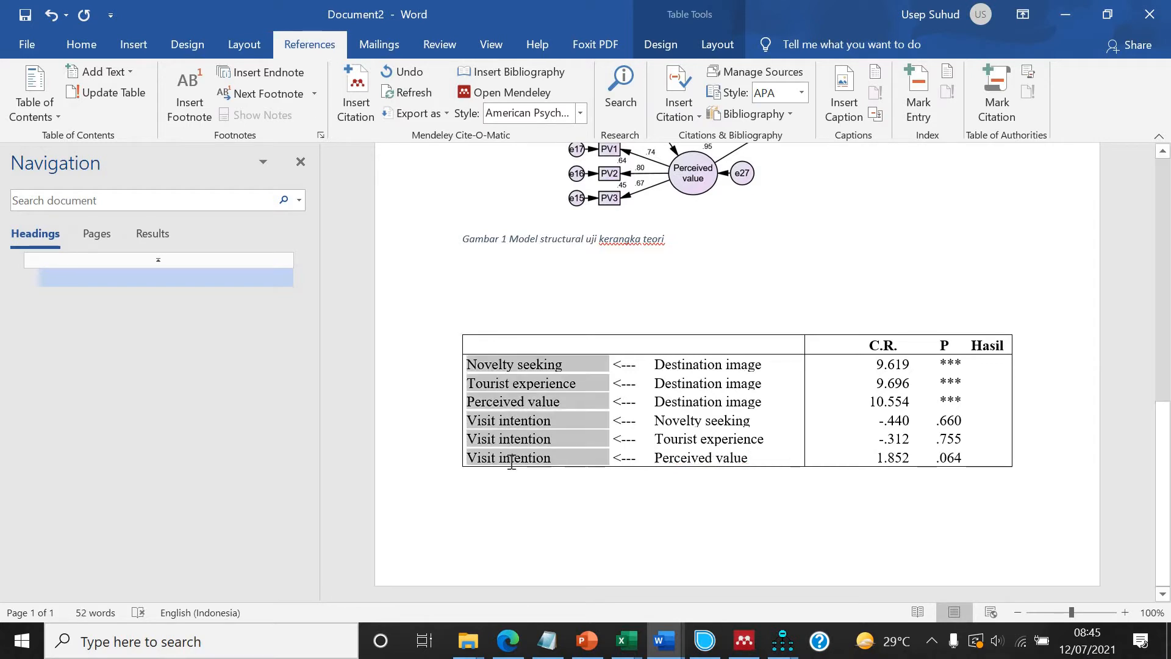
key("ctrl+i")
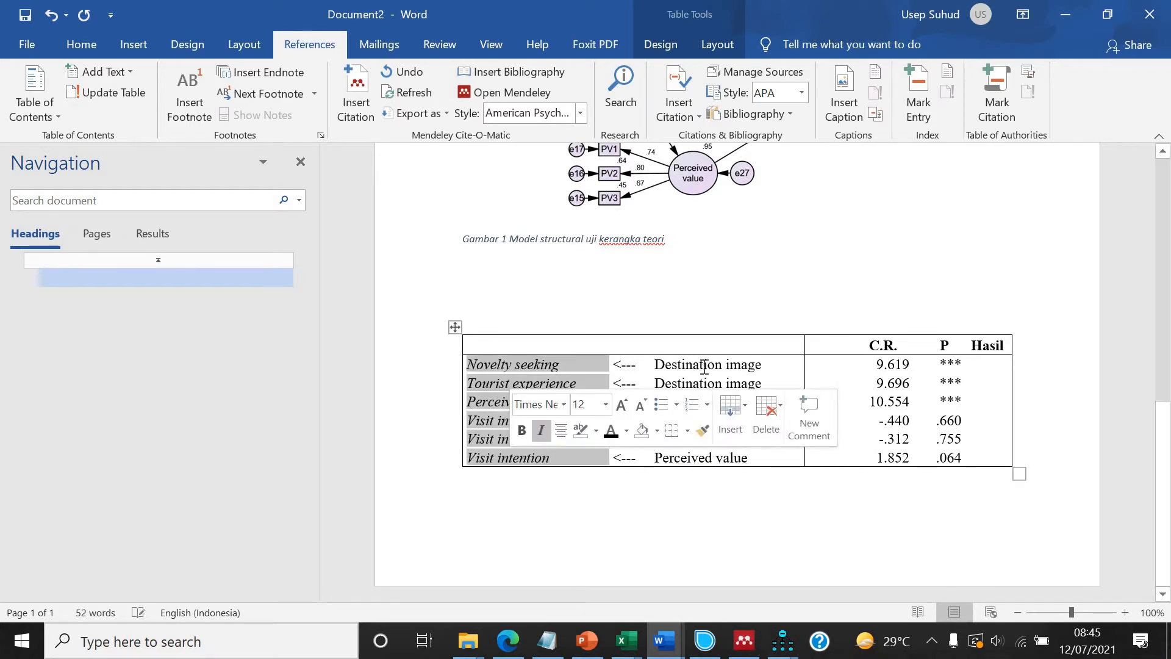
left_click_drag(705, 364, 690, 459)
key("ctrl+i")
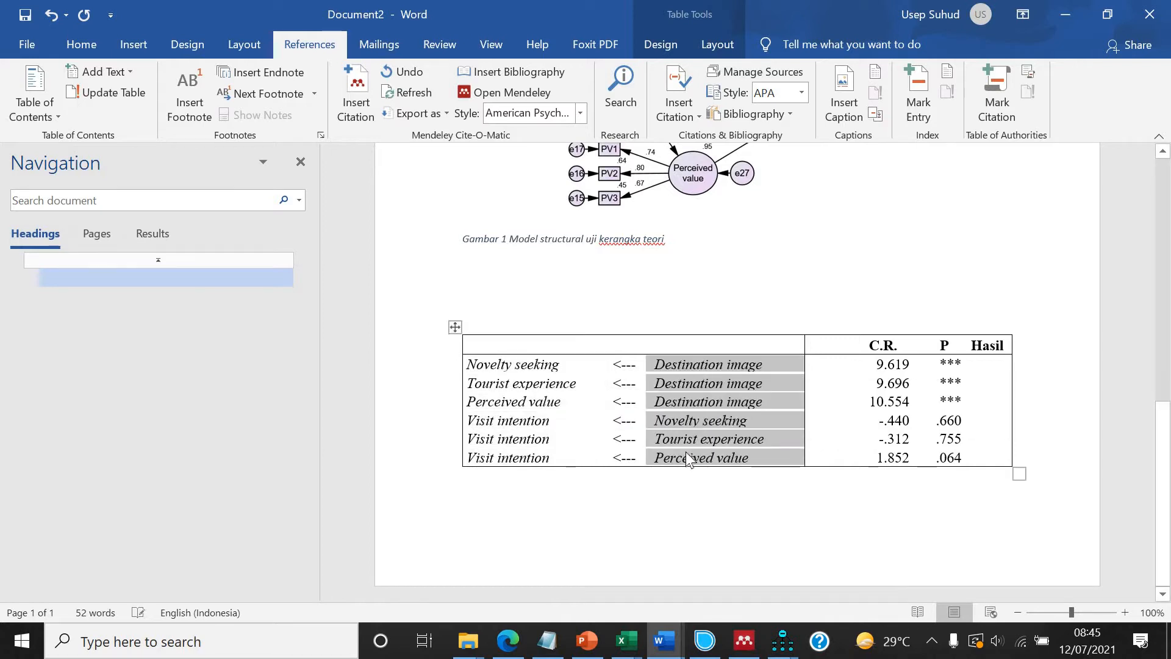
left_click(822, 541)
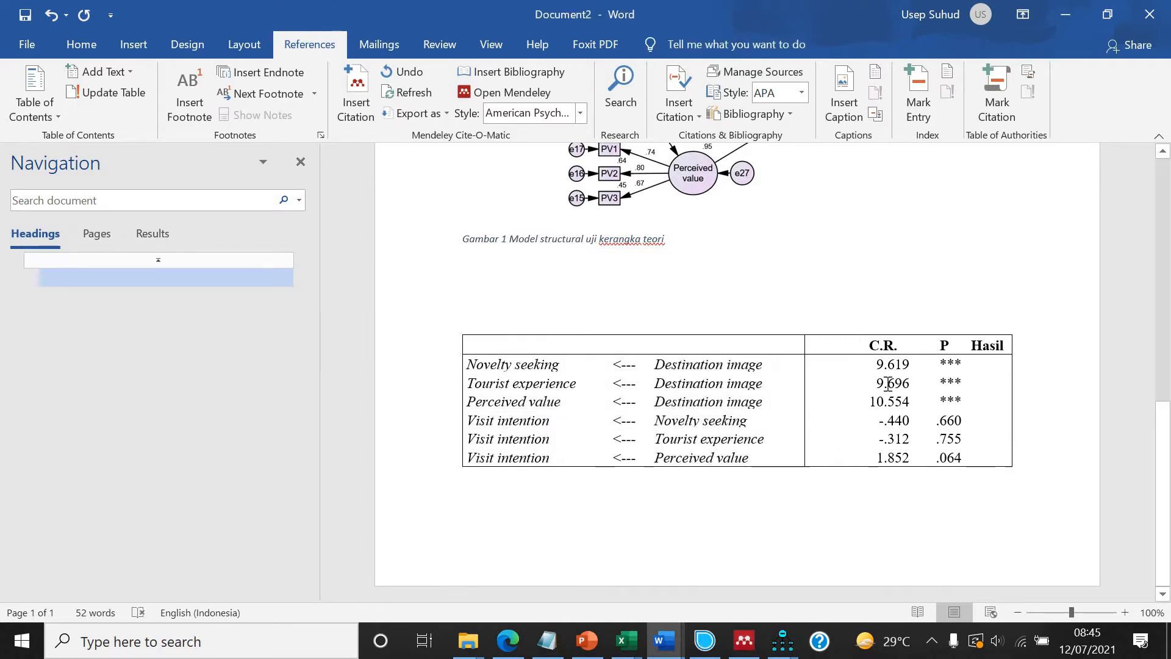
Add a leading zero to the decimal C.R. and P values, such as -0.440, -0.312 and 0.064.
left_click(885, 421)
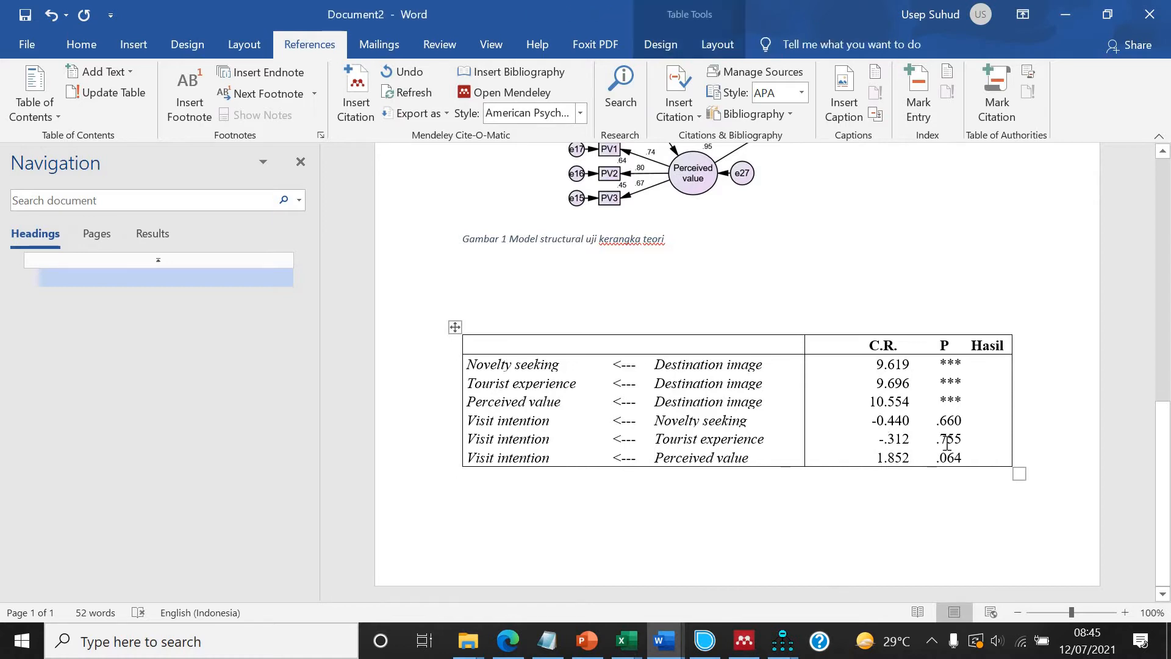
key("Down")
type("0")
left_click(929, 457)
type("0")
Apply all borders to the entire table.
left_click(455, 327)
left_click(81, 44)
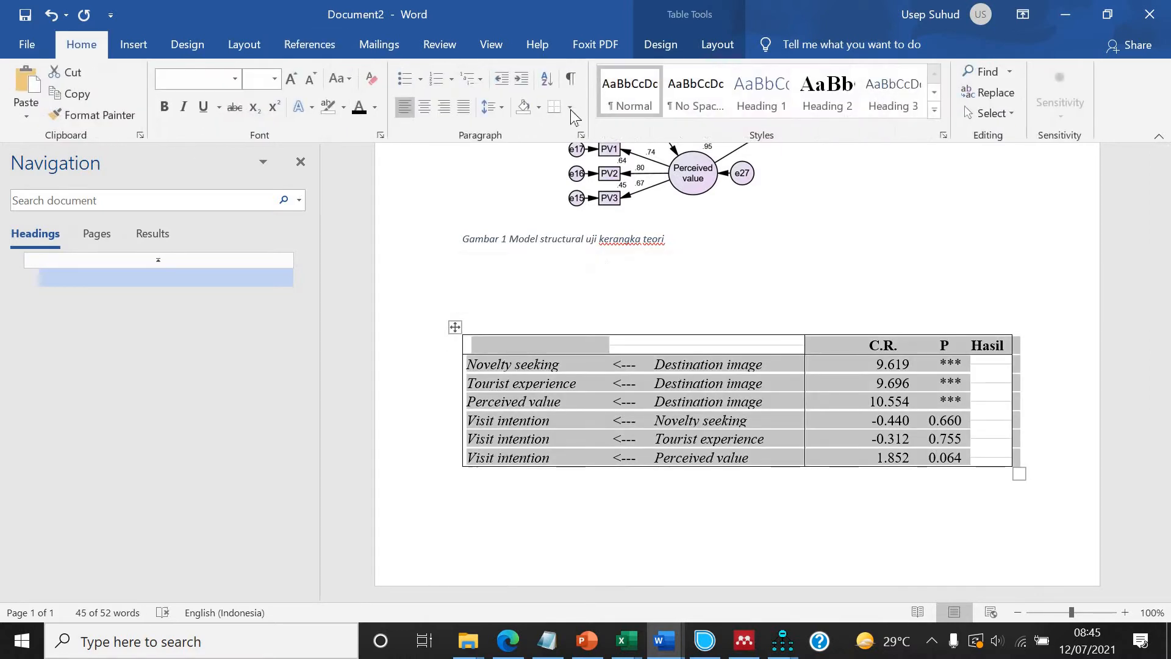
left_click(570, 108)
left_click(604, 238)
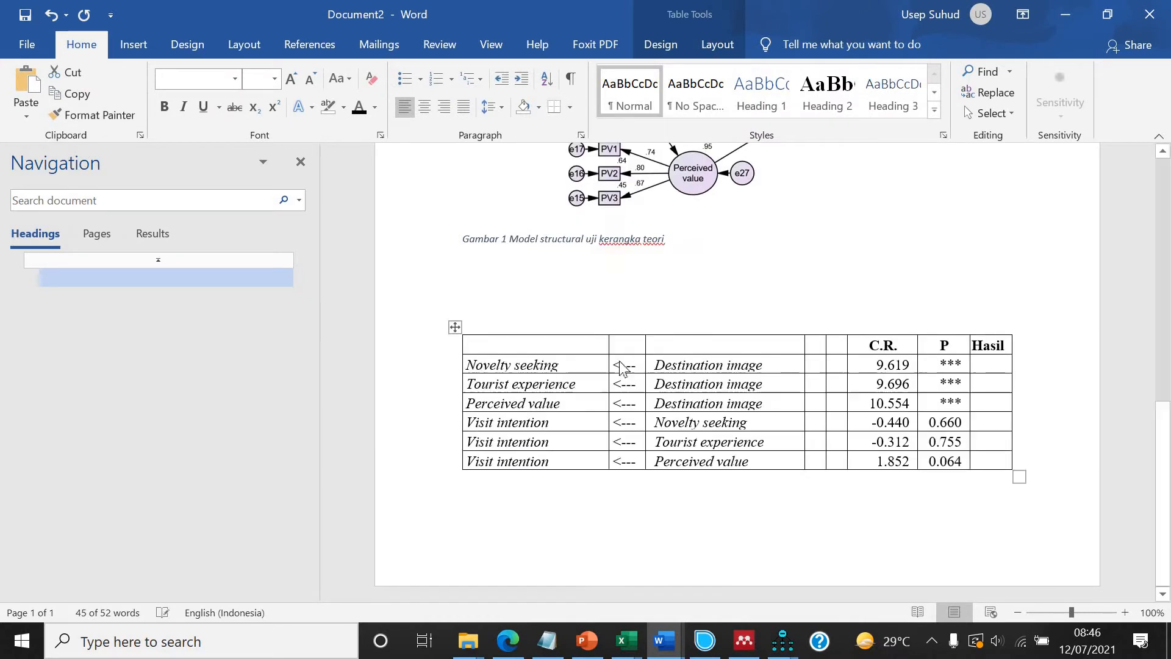
left_click(1004, 400)
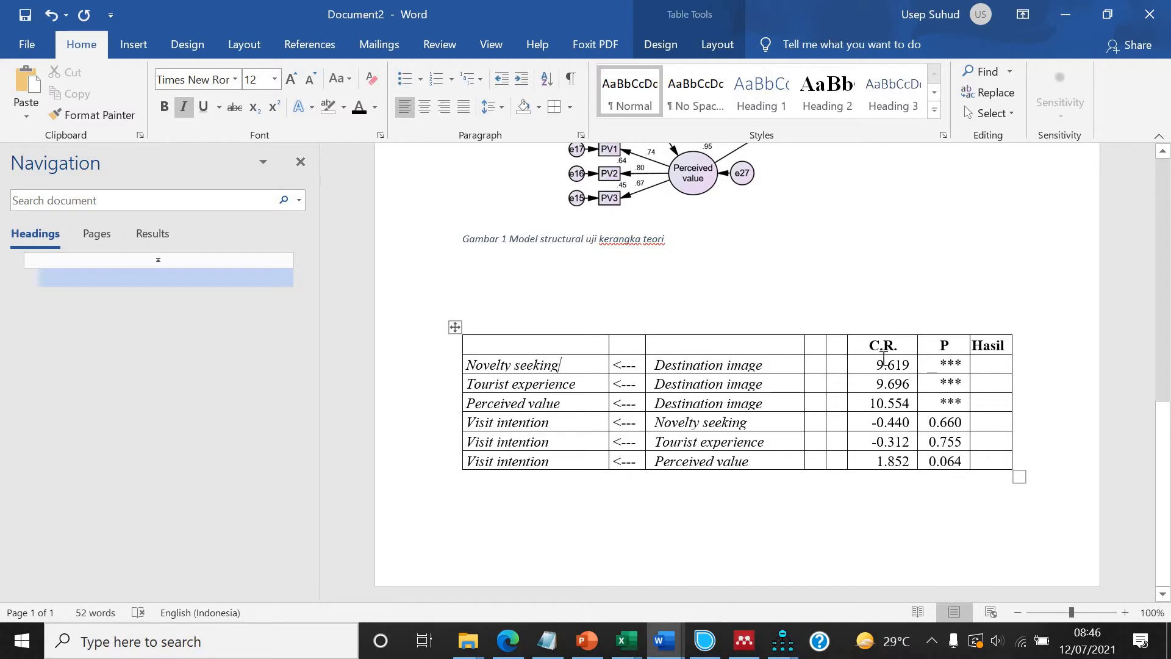
Center-align the C.R. and P columns of the table.
left_click_drag(890, 375, 888, 404)
left_click(987, 365)
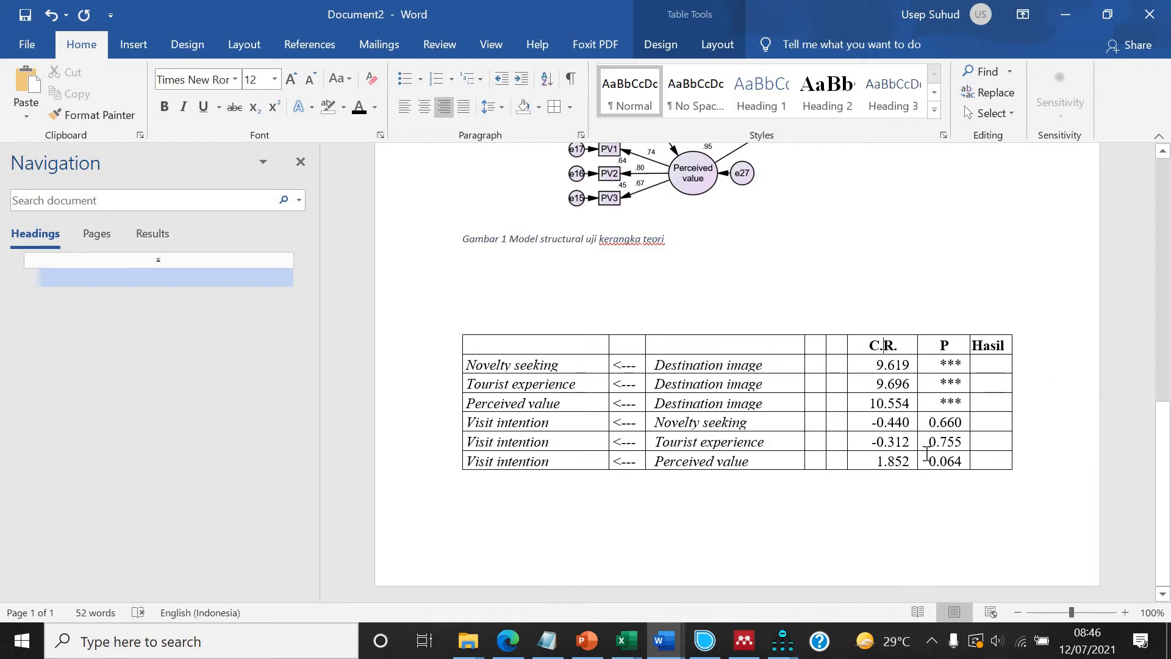
left_click_drag(883, 345, 945, 461)
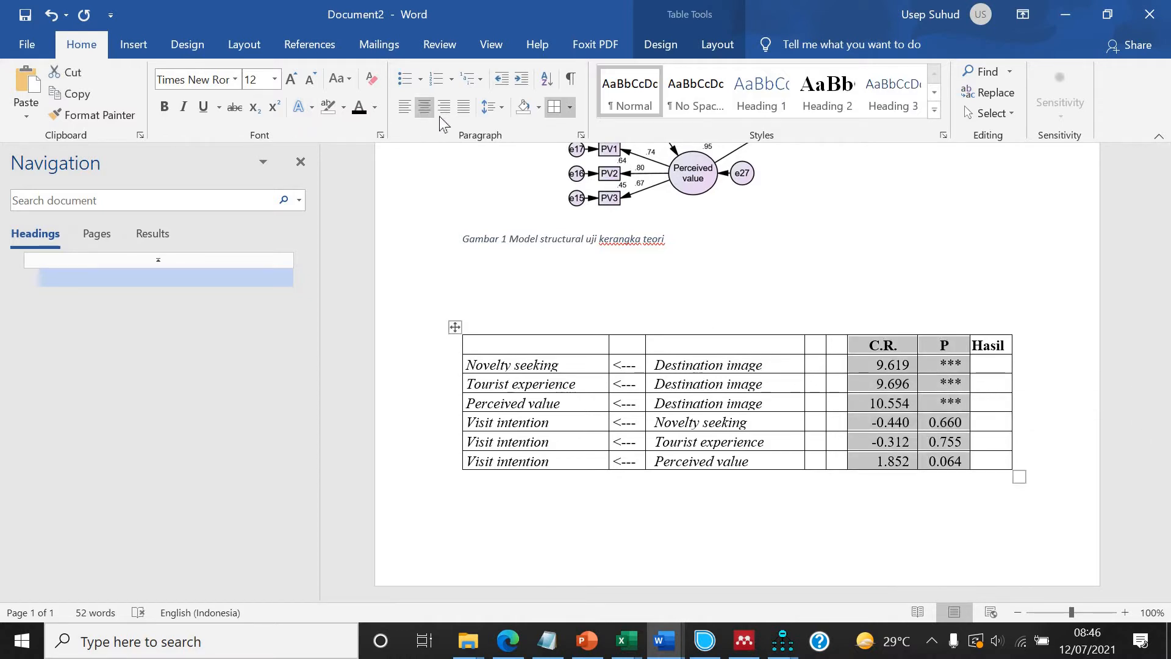
left_click(424, 106)
left_click(1093, 395)
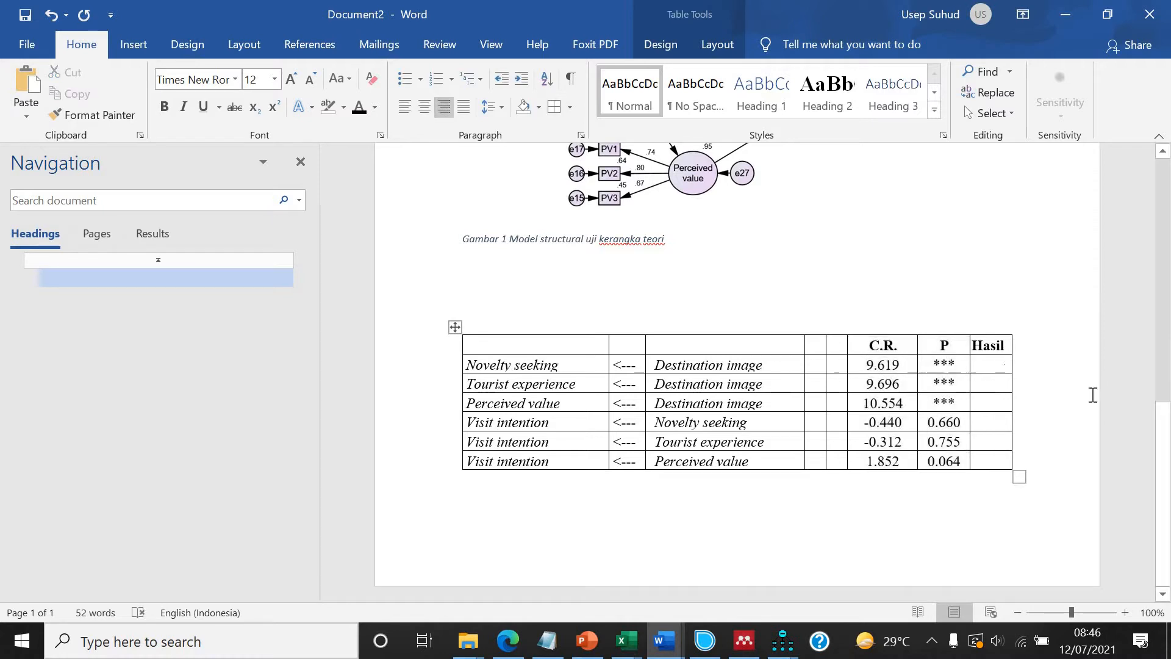
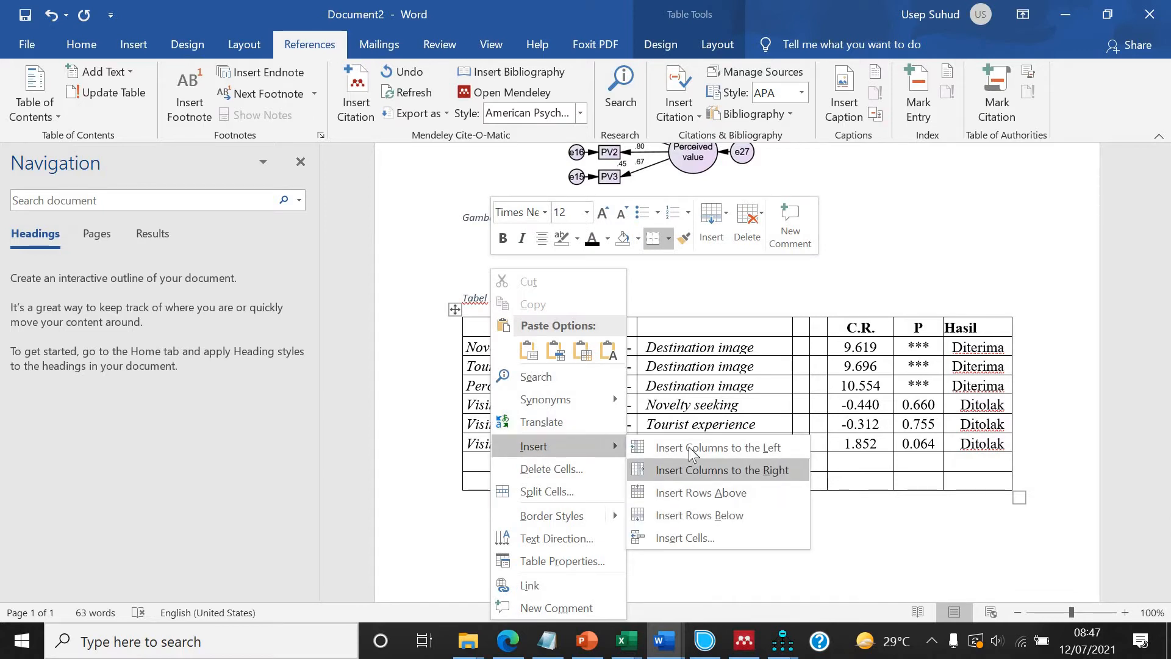
Insert a new column at the table's left edge and enter the headers Hipotesis and Jalur.
left_click(693, 449)
left_click(560, 334)
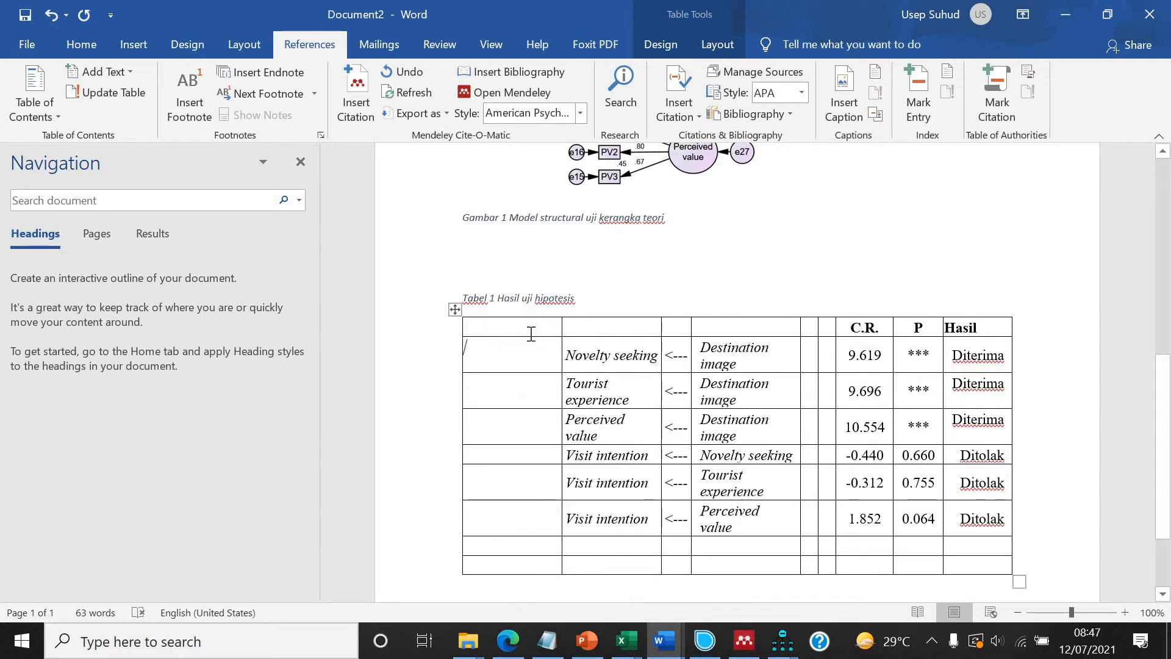
type("hi")
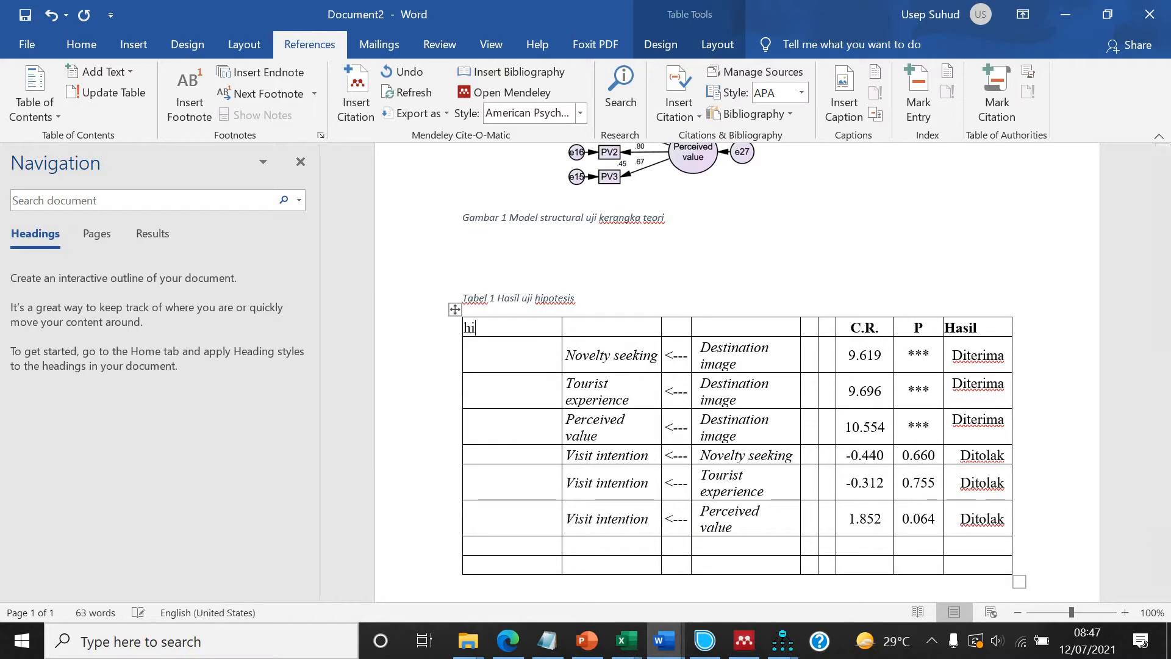
type("potesis")
key("Tab")
type("jal")
key("Tab")
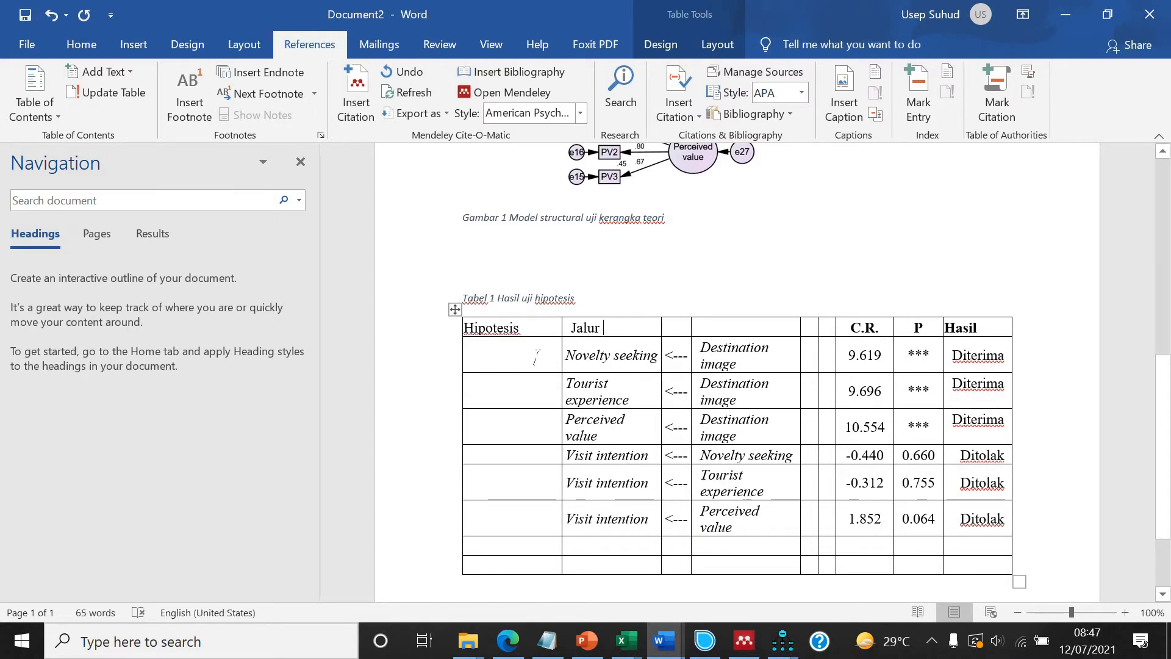
Label the Tourist experience row H1 and the Novelty seeking row H2, checking the paths in the diagram.
scroll(628, 360, "up", 8)
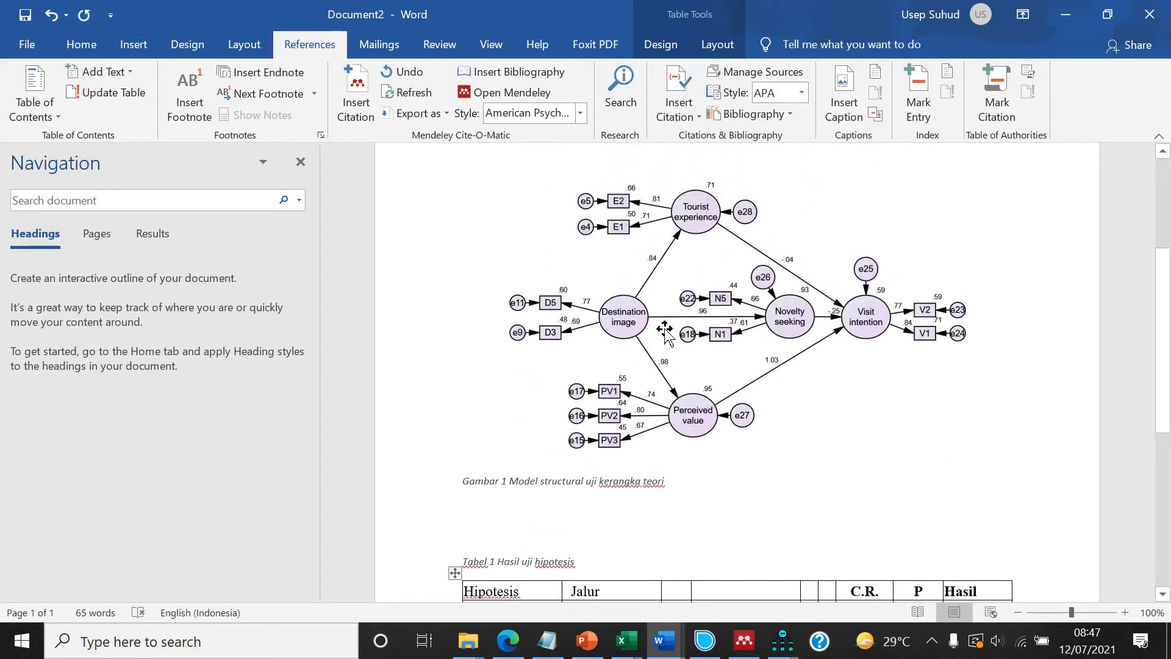
scroll(633, 335, "down", 2)
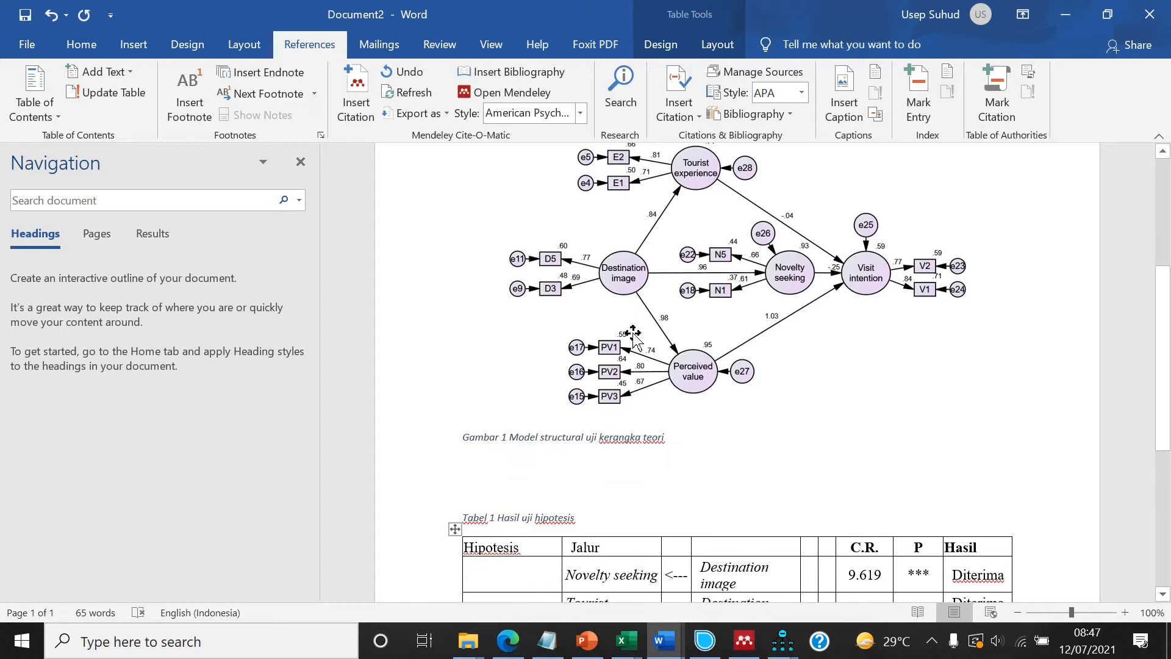
scroll(635, 333, "down", 8)
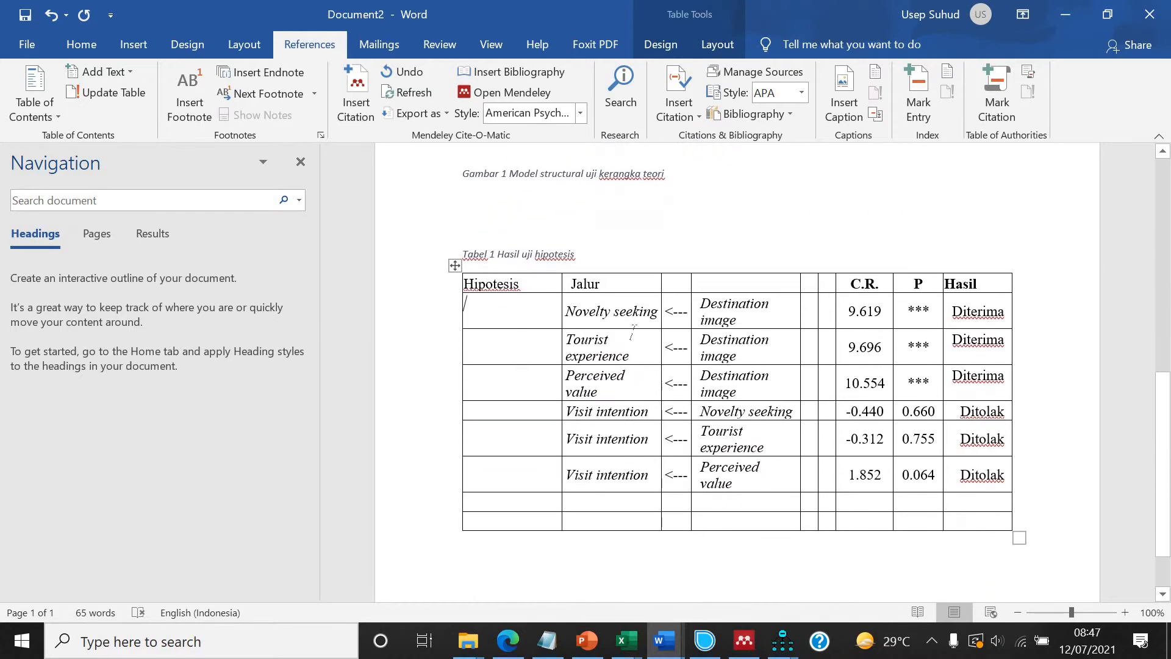
scroll(635, 334, "up", 9)
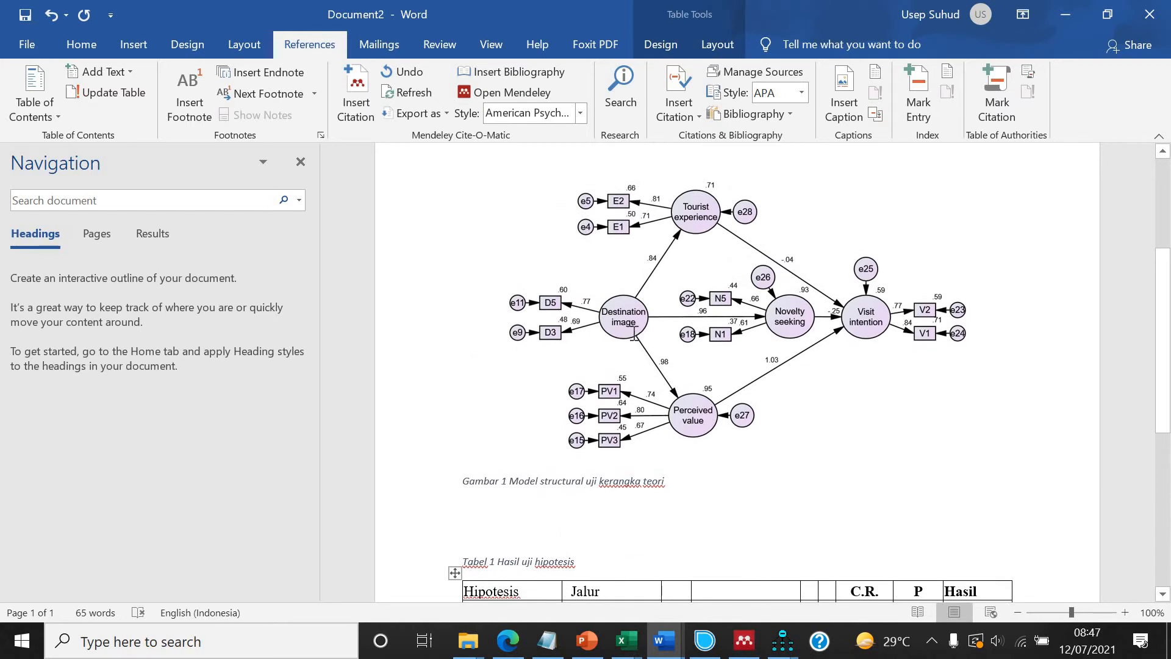
scroll(634, 333, "down", 9)
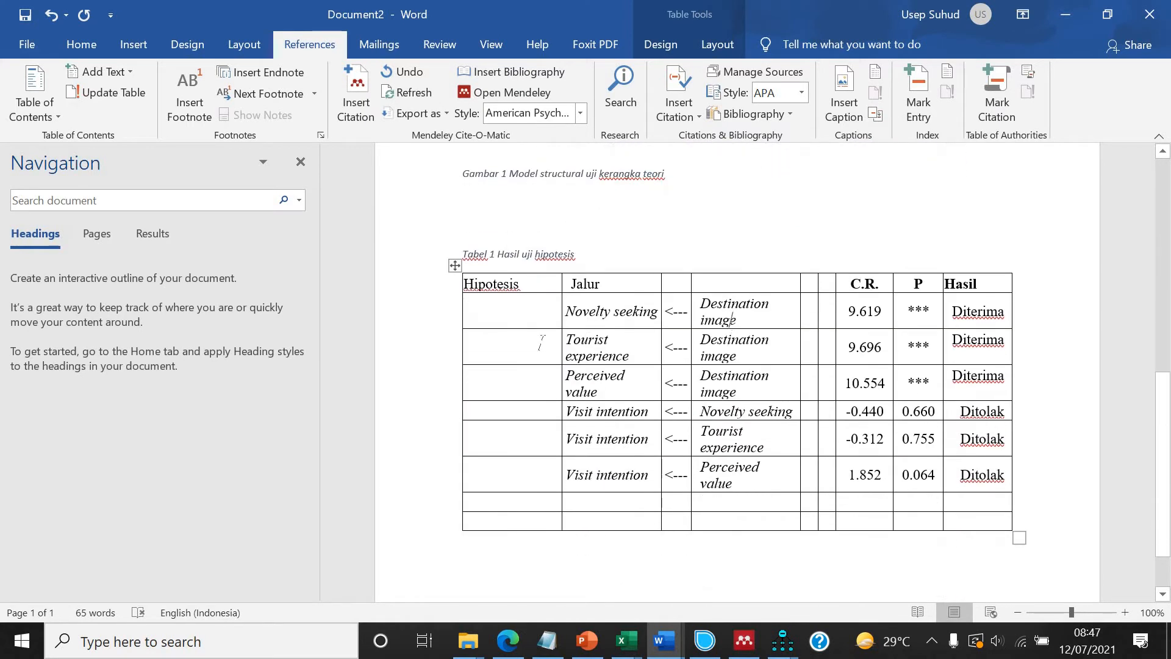
left_click(540, 343)
type("h")
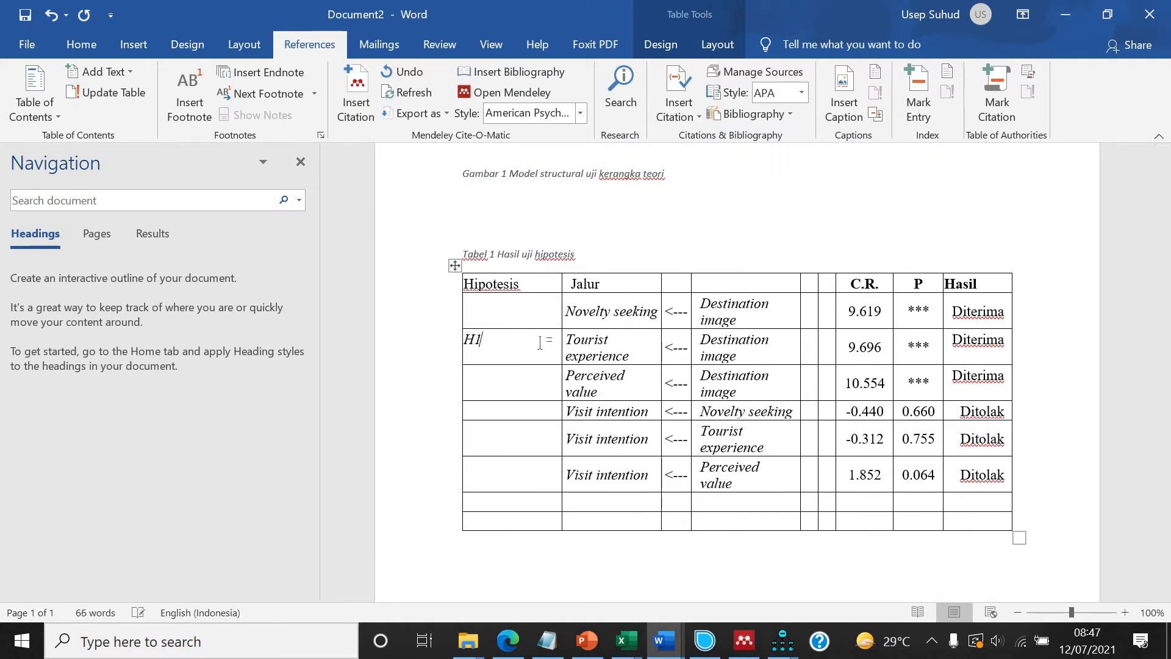
scroll(540, 343, "up", 10)
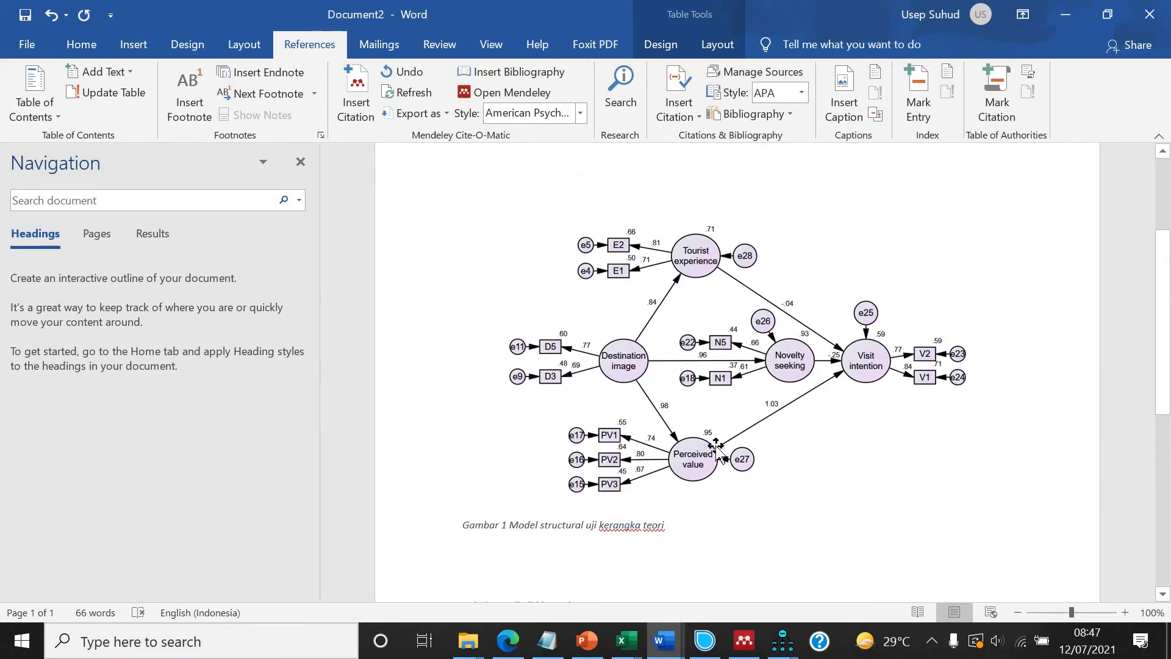
scroll(718, 445, "down", 8)
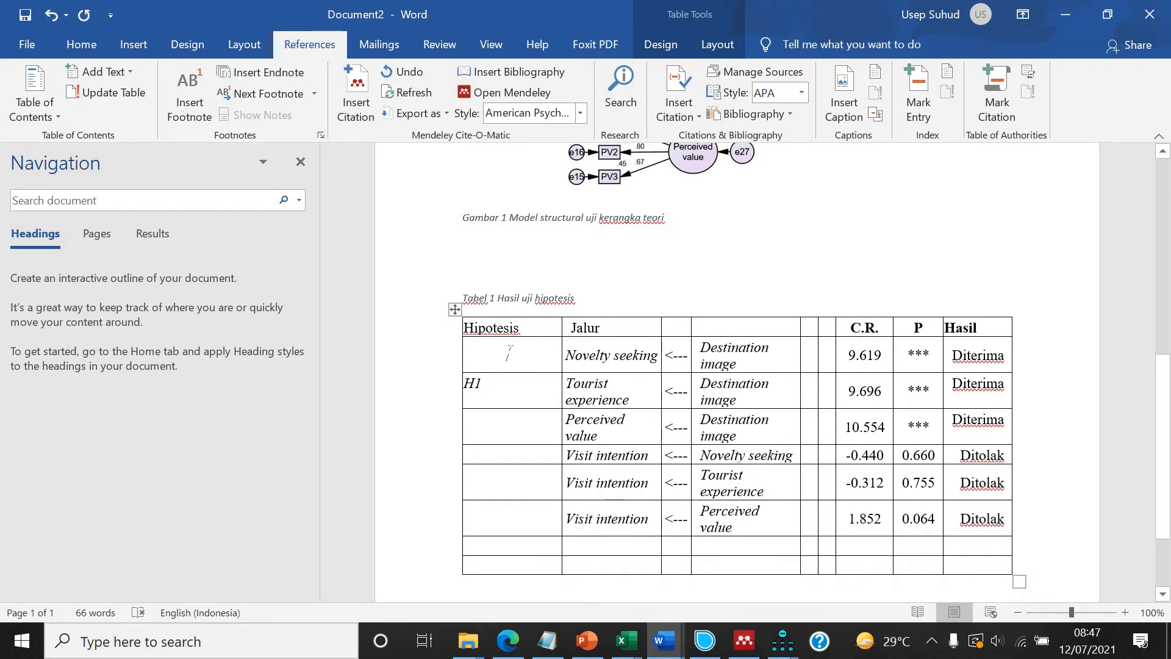
type("H2")
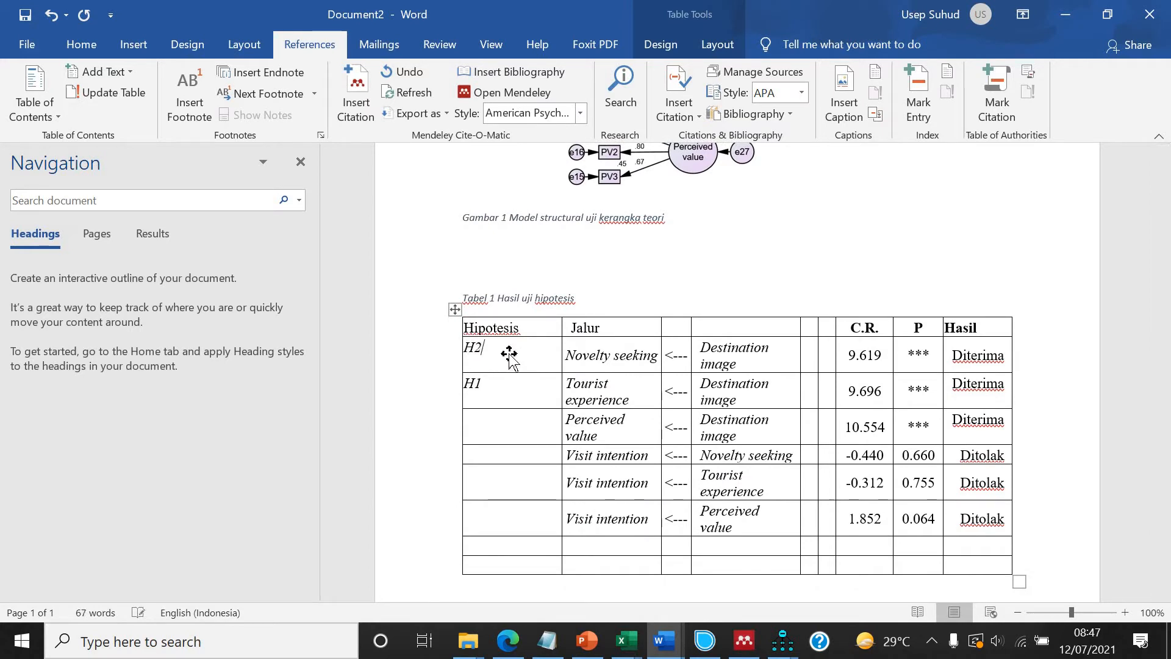
Label the remaining rows H3, H5, H4 and H6 in the Hipotesis column according to the diagram paths.
scroll(631, 263, "up", 5)
scroll(632, 262, "up", 1)
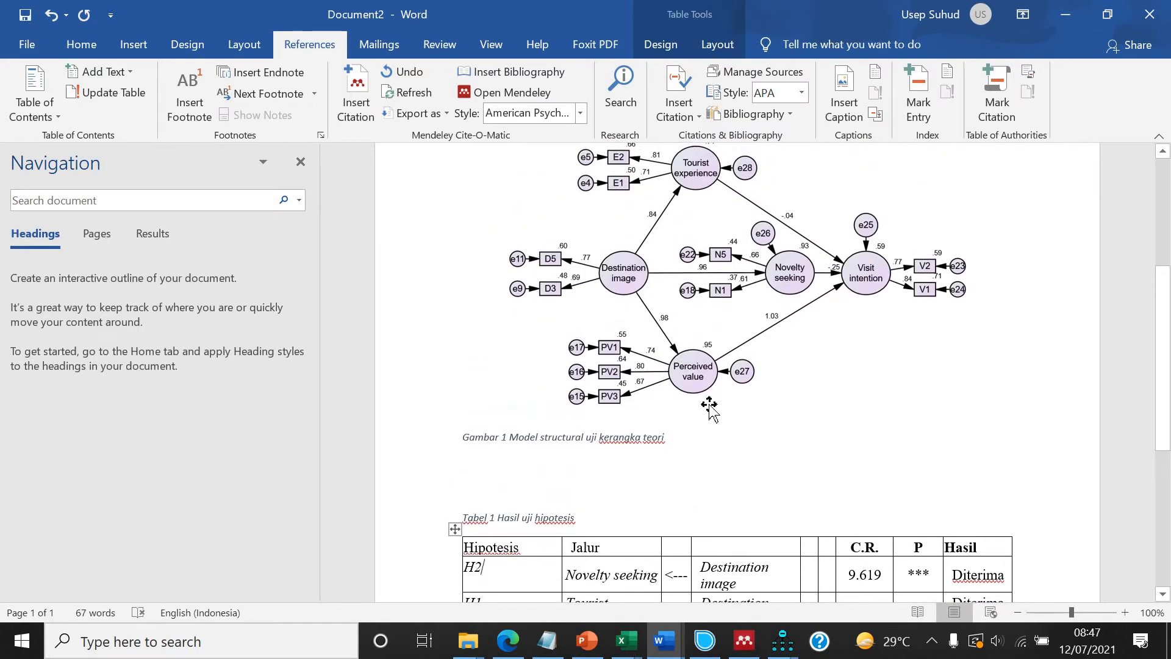
scroll(708, 403, "down", 7)
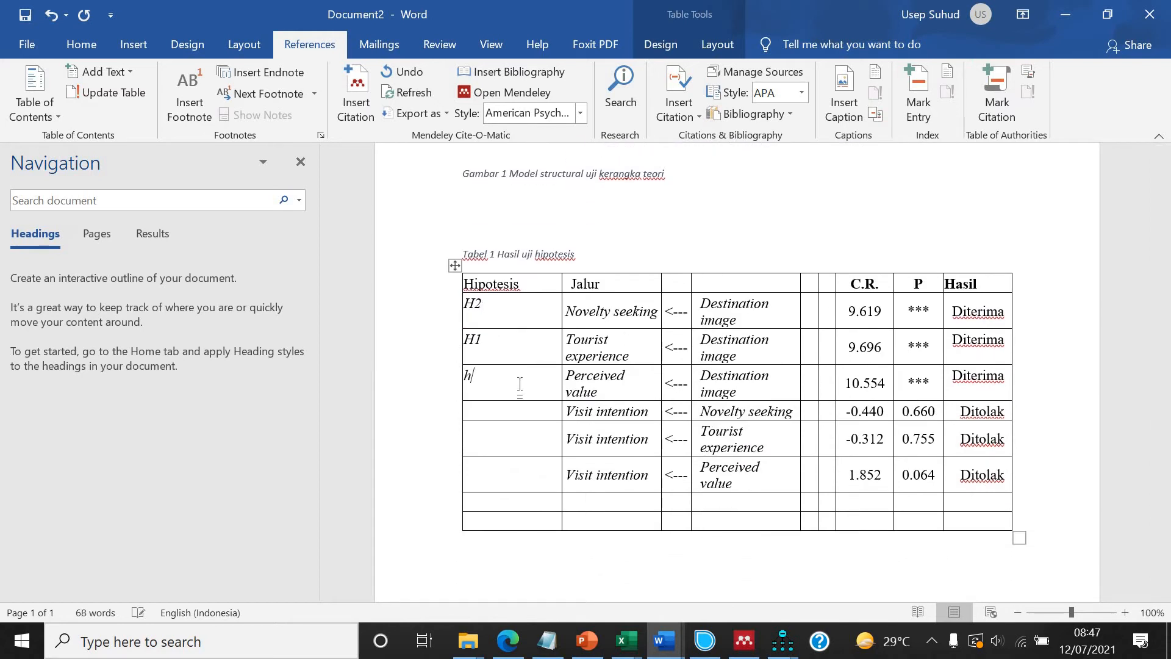
scroll(524, 381, "up", 7)
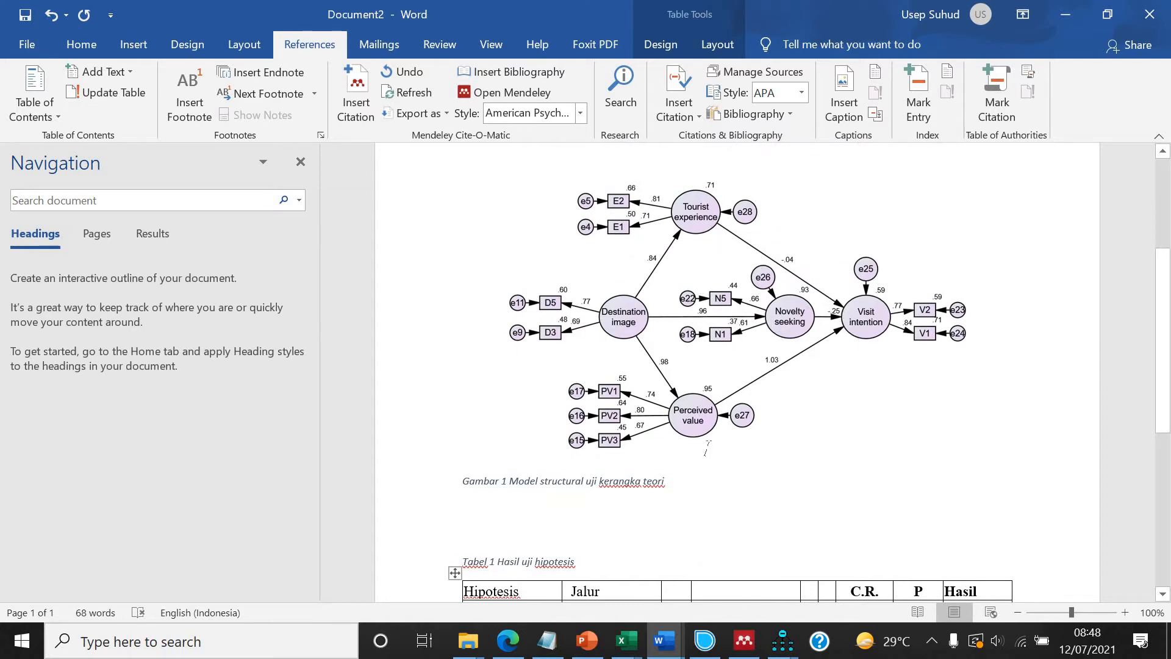
scroll(705, 449, "down", 6)
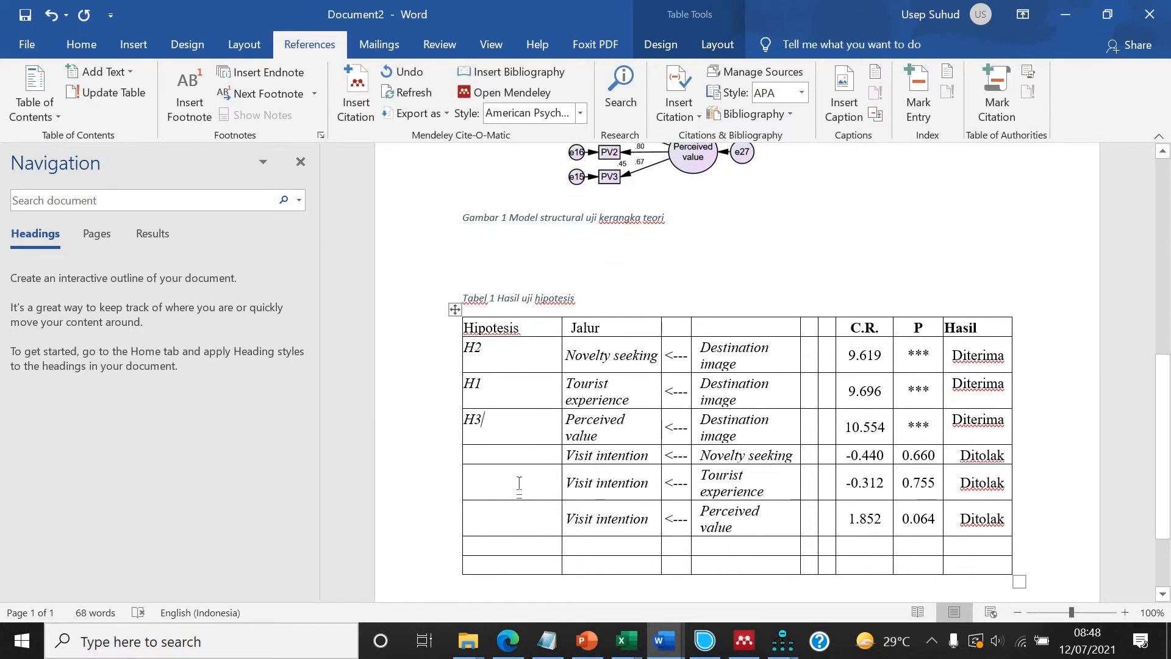
type("H4")
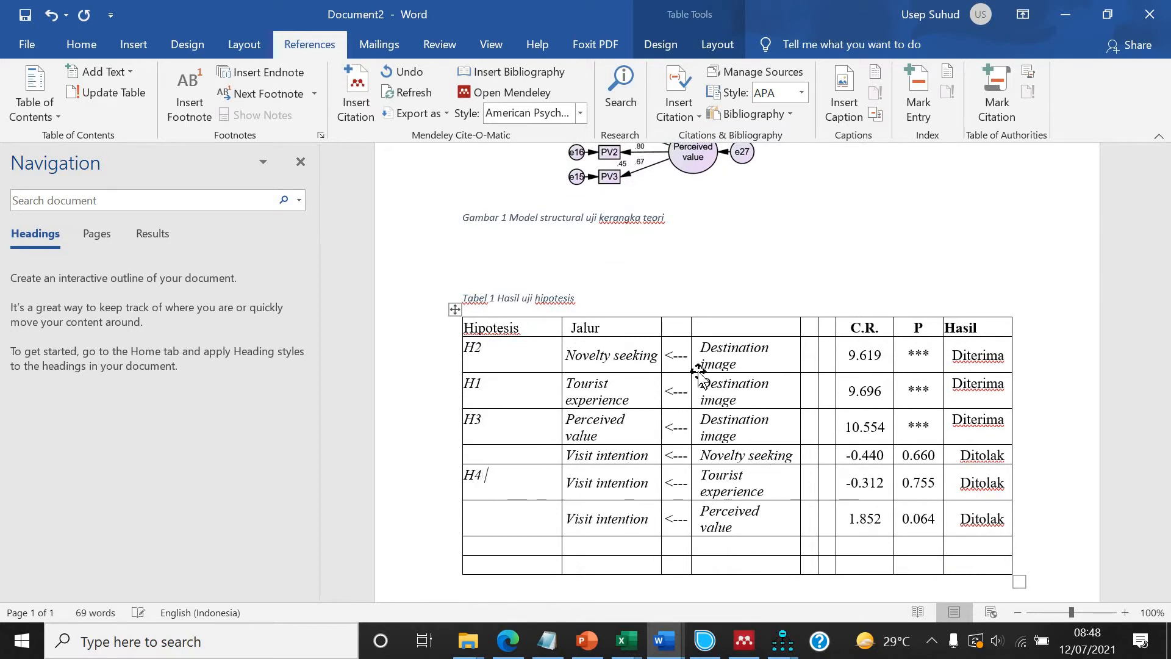
scroll(700, 377, "up", 4)
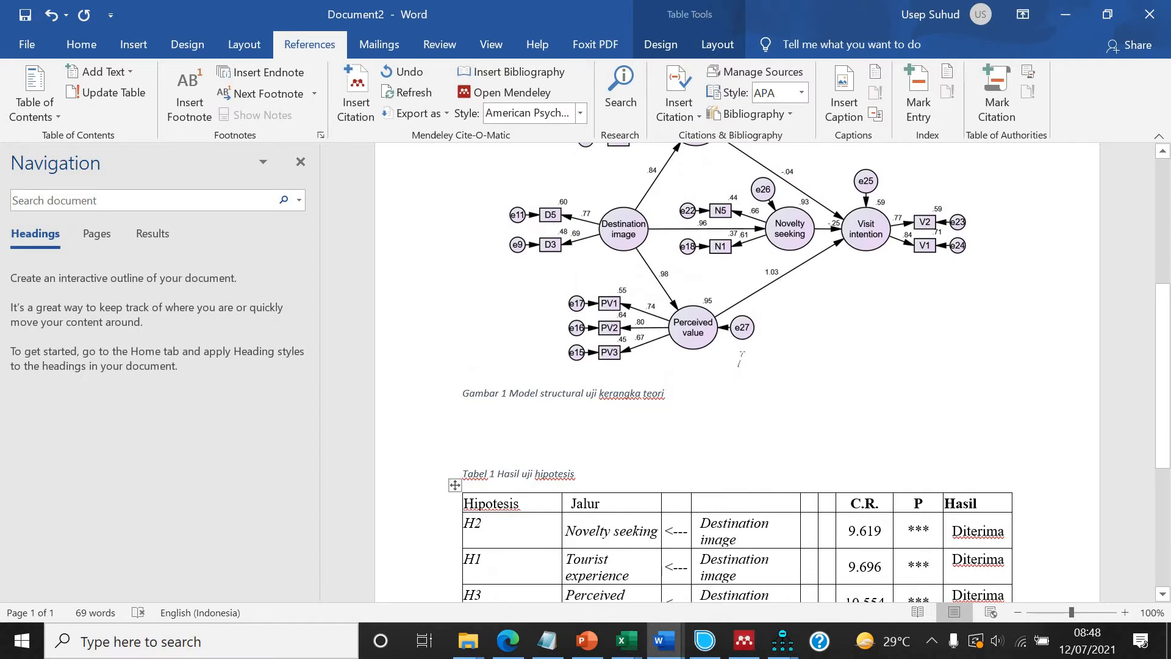
scroll(743, 360, "down", 4)
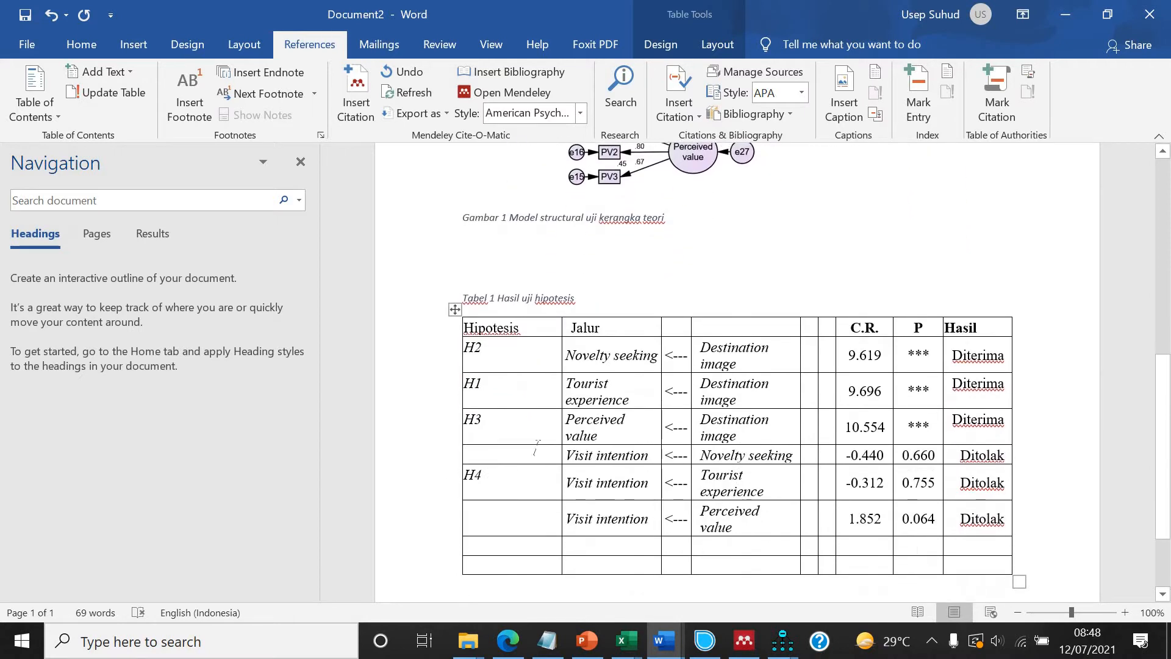
type("H5")
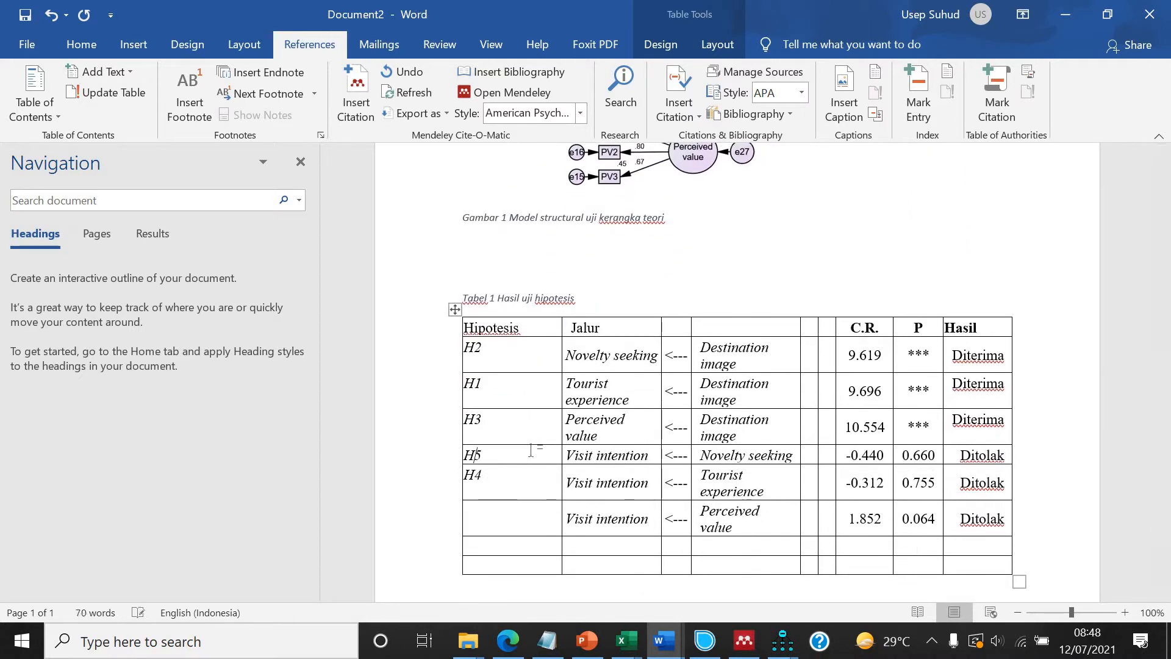
scroll(615, 427, "up", 6)
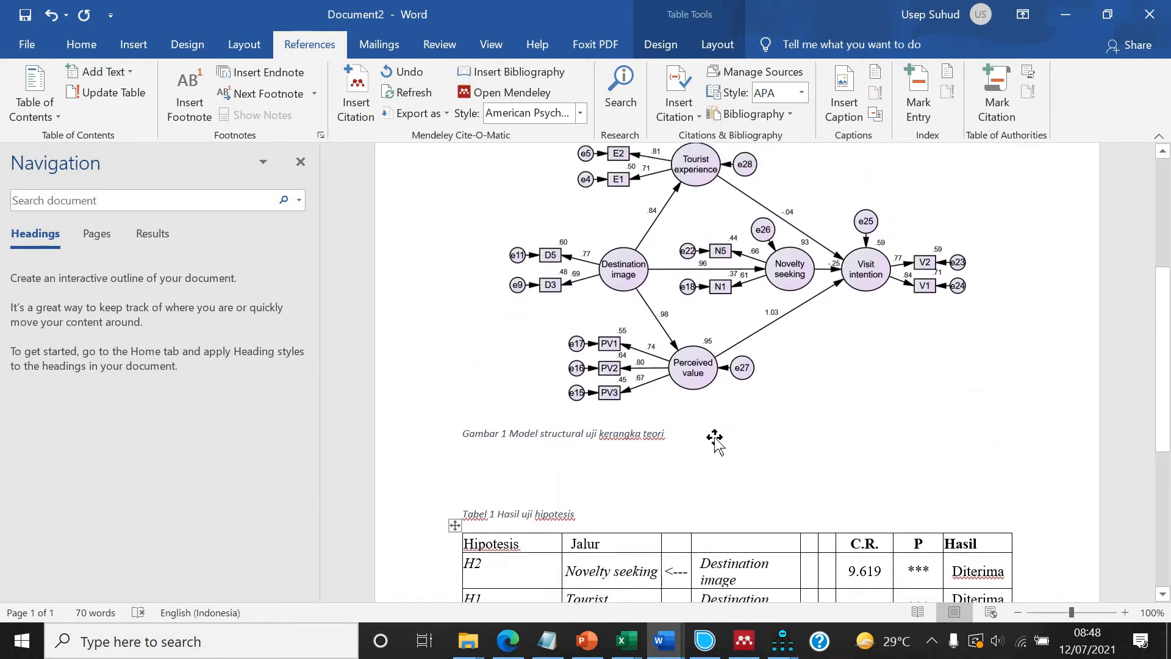
scroll(701, 431, "down", 6)
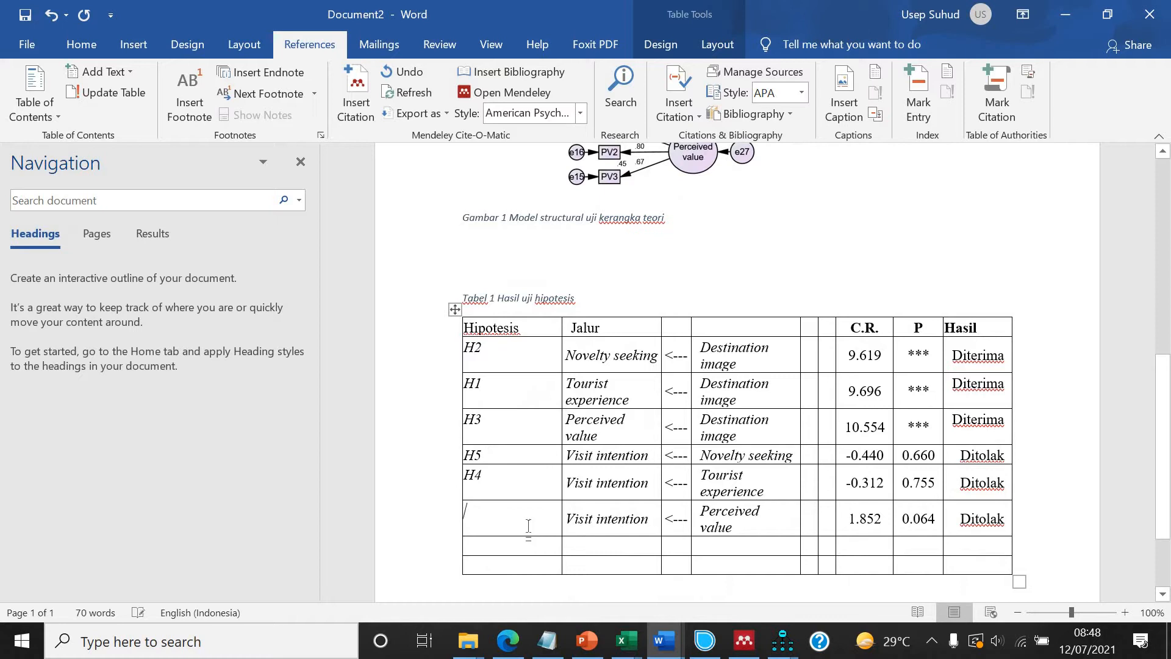
type("6")
Remove the italics from the hypothesis labels and center-align the Hipotesis column.
left_click_drag(517, 472, 518, 526)
key("ctrl+i")
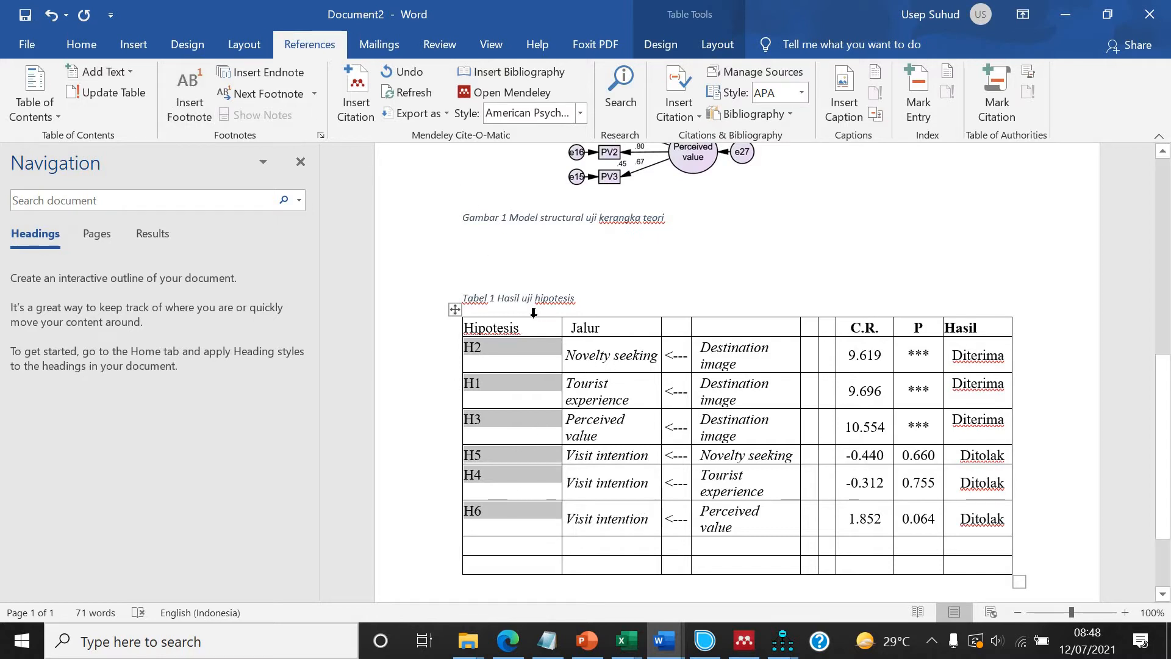
left_click(533, 313)
left_click(81, 44)
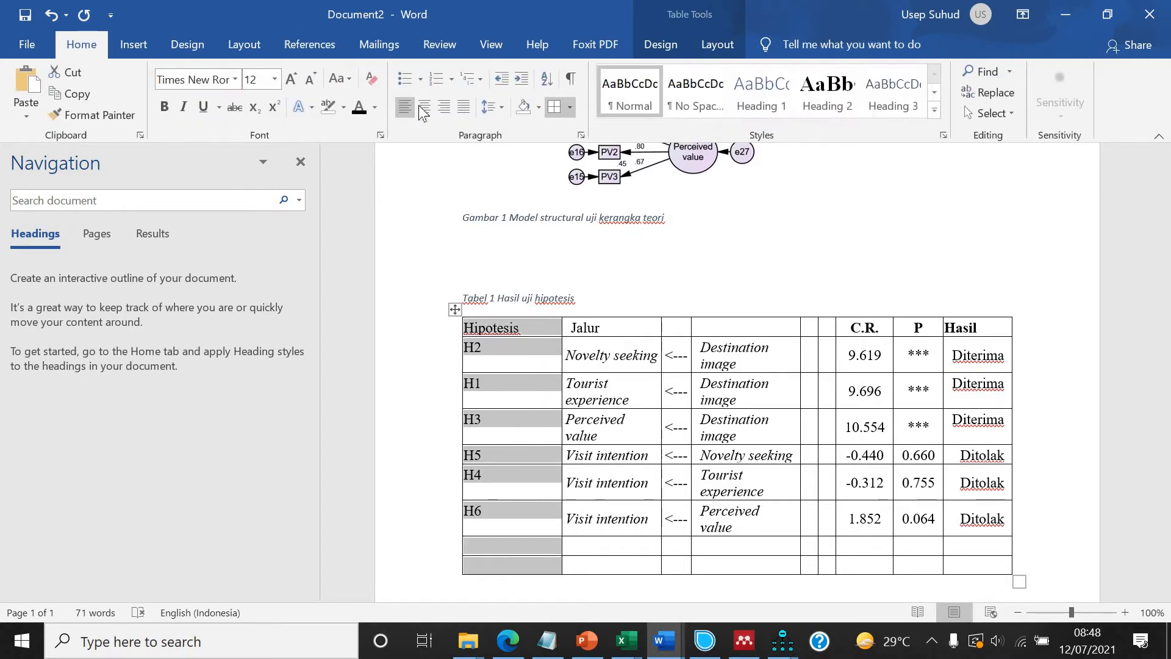
left_click(424, 107)
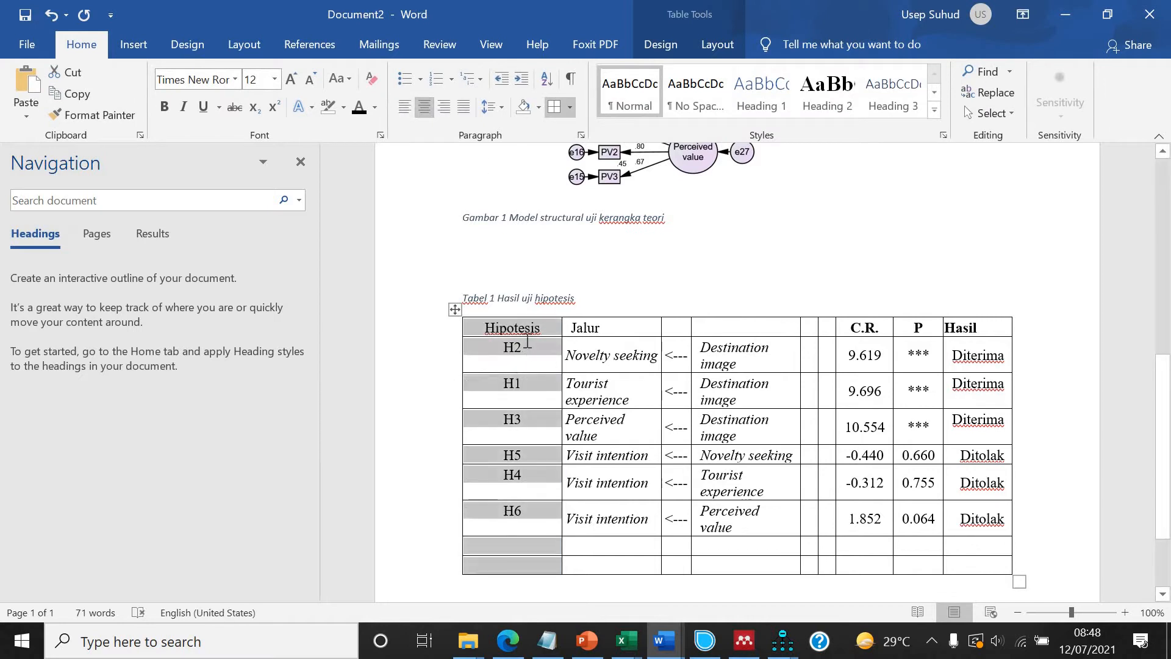
Make the numbers in the H2, H1 and H3 labels subscript.
left_click(519, 343)
key("shift+Left")
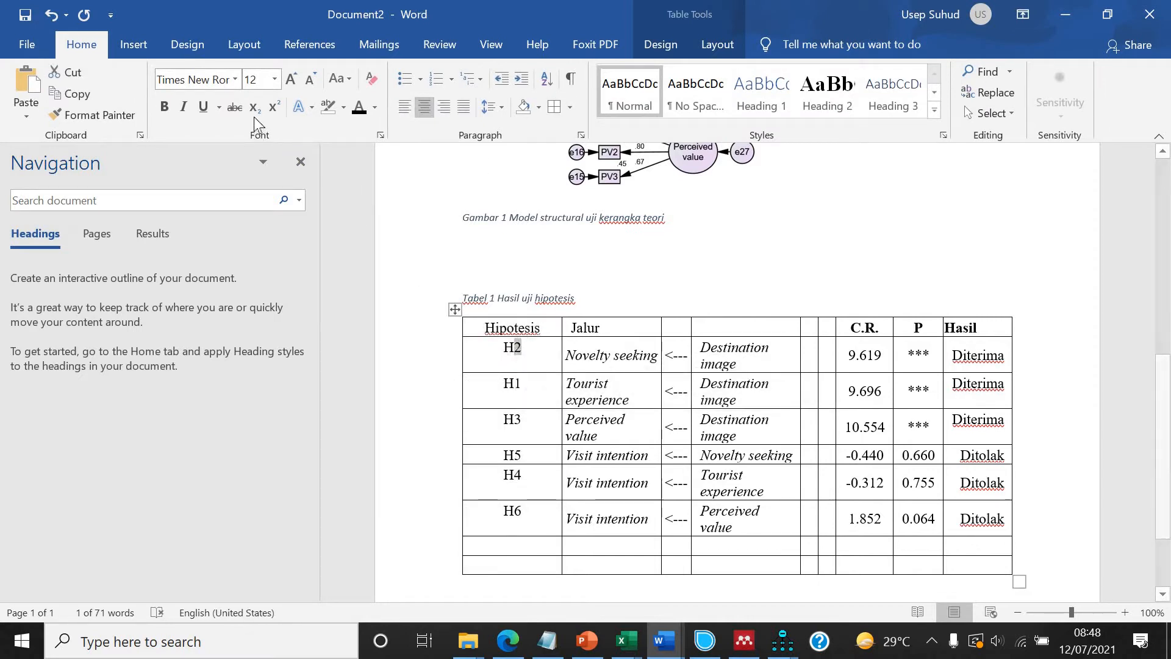
left_click(255, 106)
left_click(519, 380)
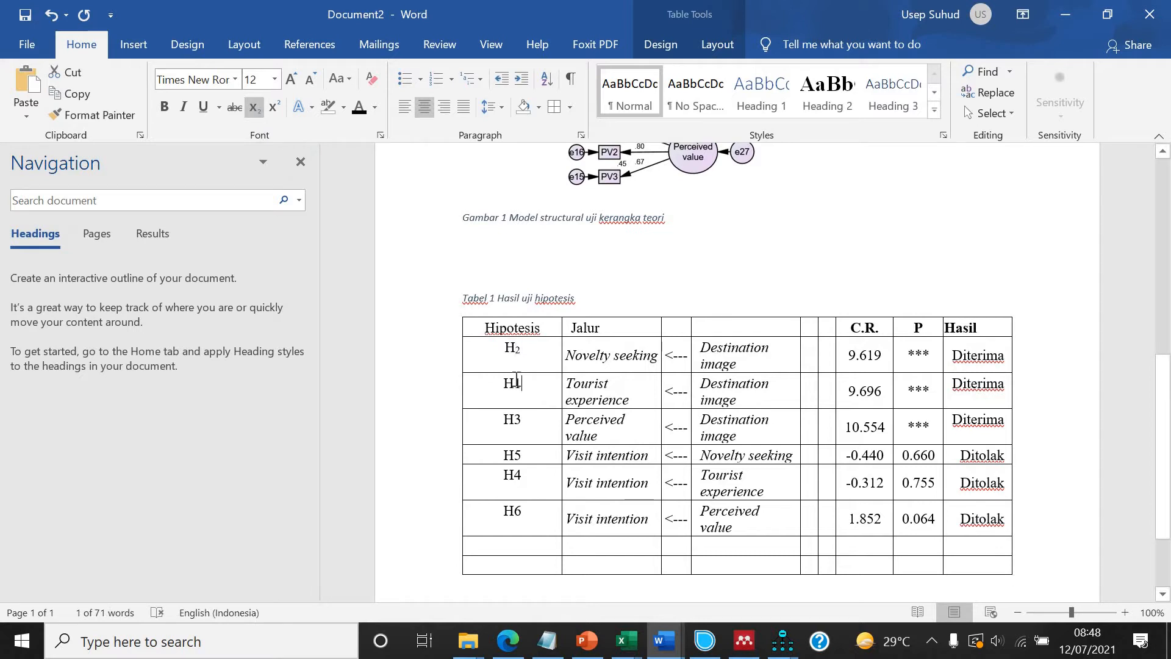
left_click(255, 107)
left_click(519, 421)
key("shift+Left")
left_click(255, 107)
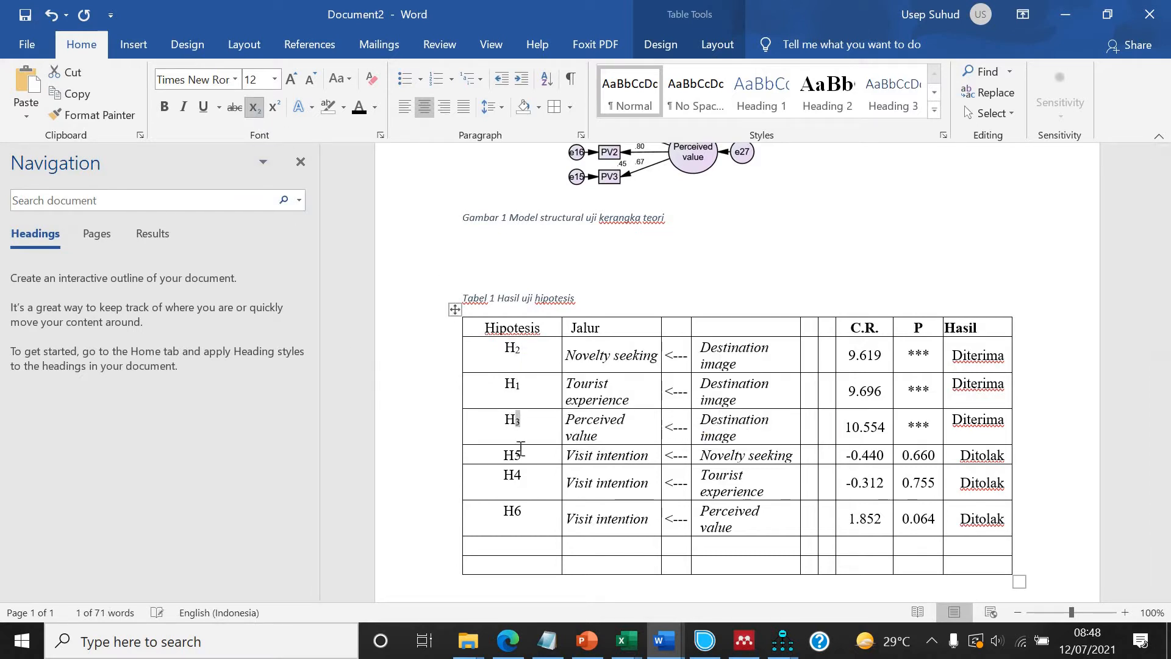
Make the numbers in the H5, H4 and H6 labels subscript.
left_click(513, 455)
key("shift+Right")
left_click(255, 107)
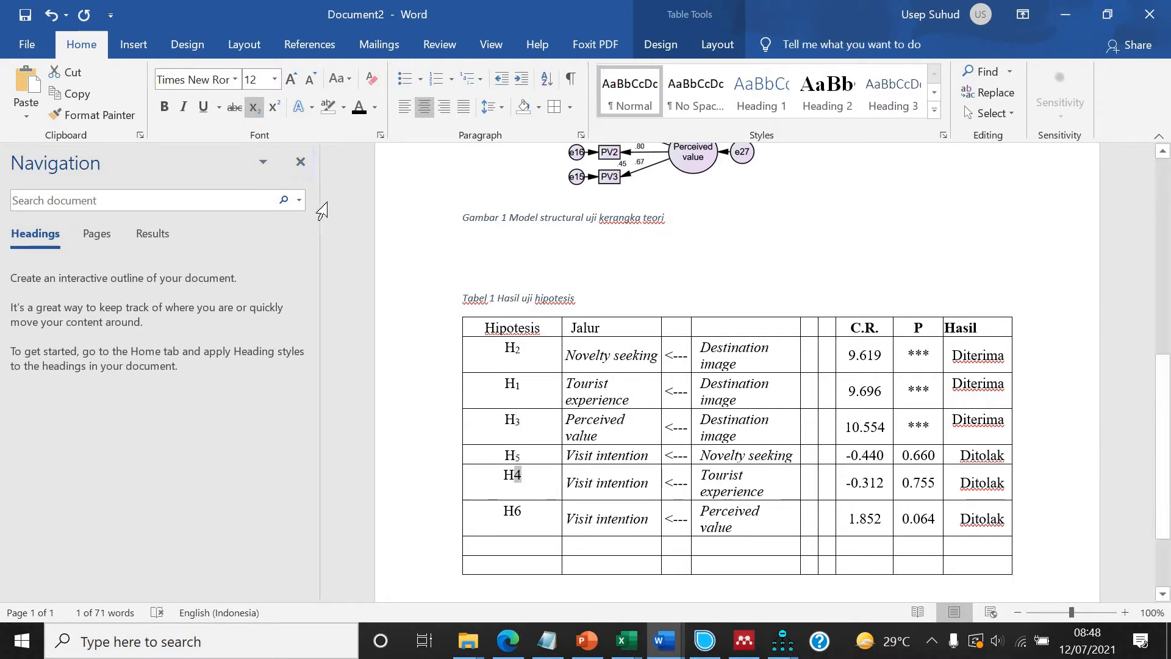
left_click(255, 107)
left_click(519, 507)
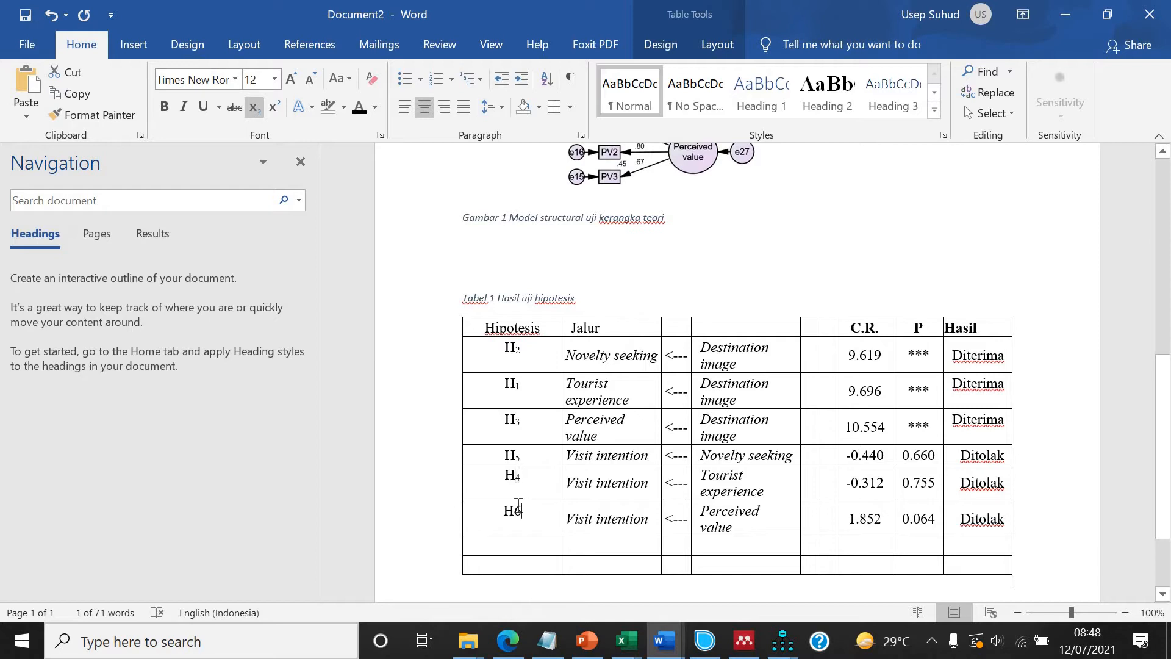
left_click(255, 106)
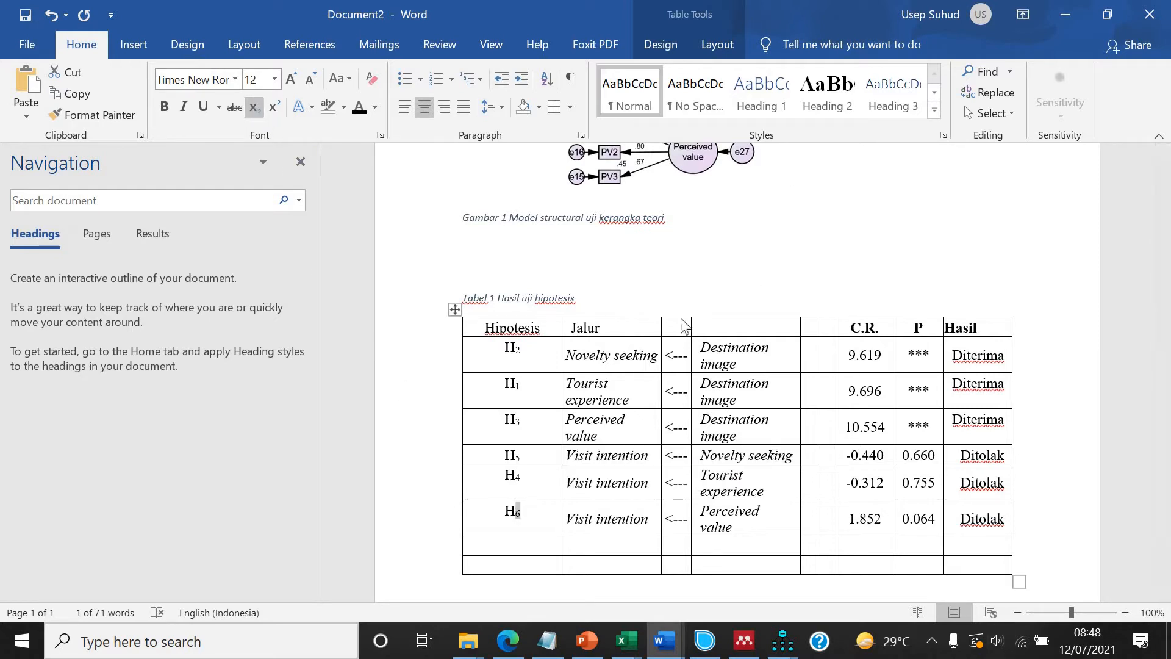
Move the H2 row of the table down below the H6 row.
left_click(523, 350)
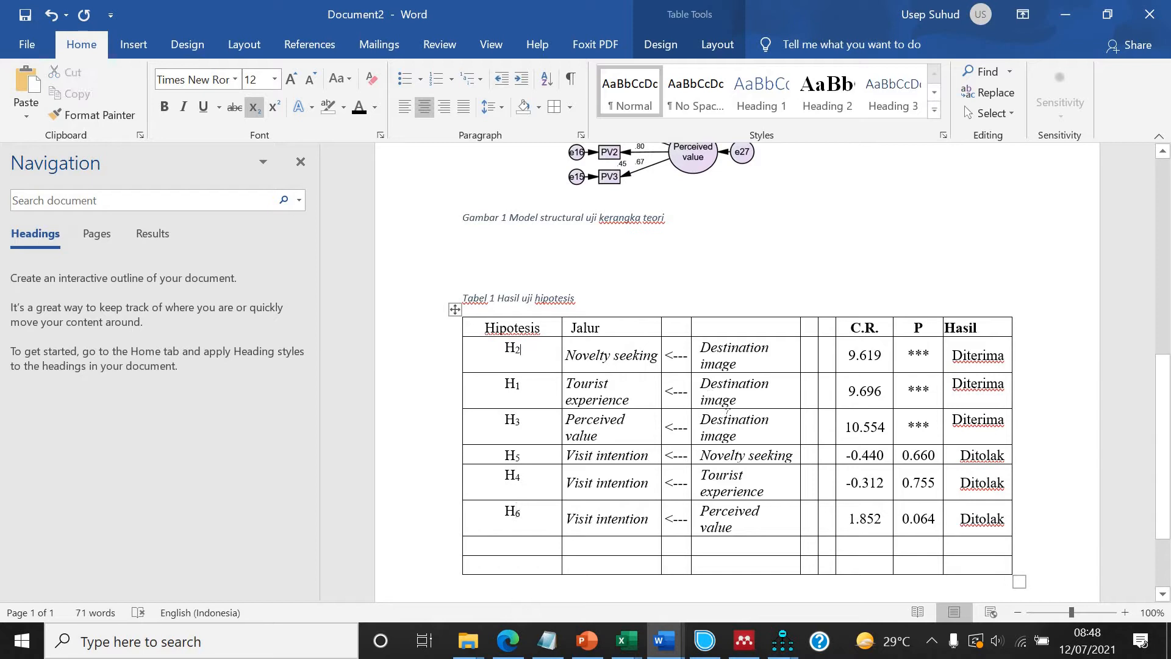
scroll(726, 413, "down", 2)
scroll(488, 458, "up", 2)
scroll(538, 363, "down", 2)
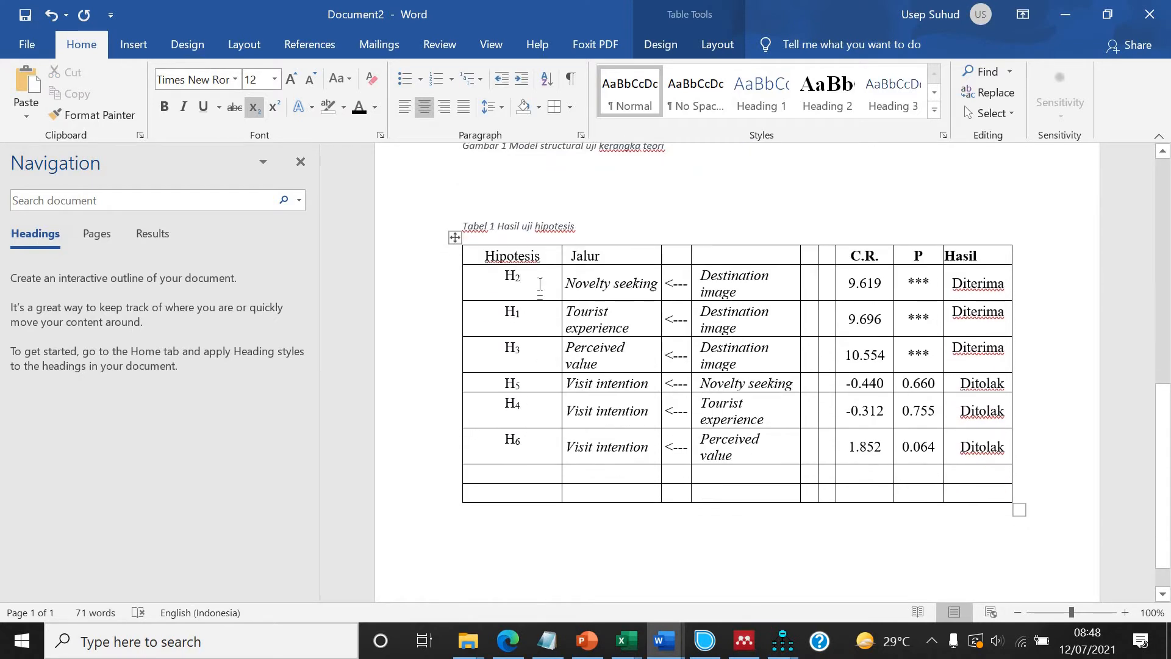
left_click(425, 287)
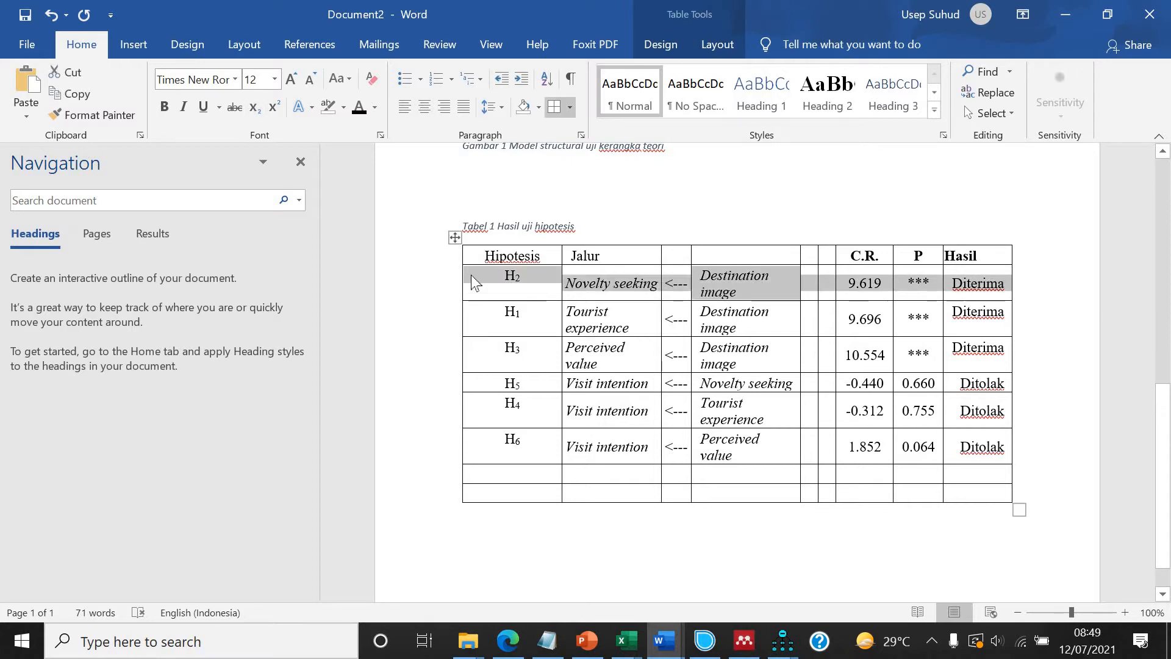
left_click_drag(500, 451, 514, 475)
left_click_drag(927, 314, 976, 303)
left_click_drag(479, 295, 511, 274)
left_click_drag(532, 466, 974, 479)
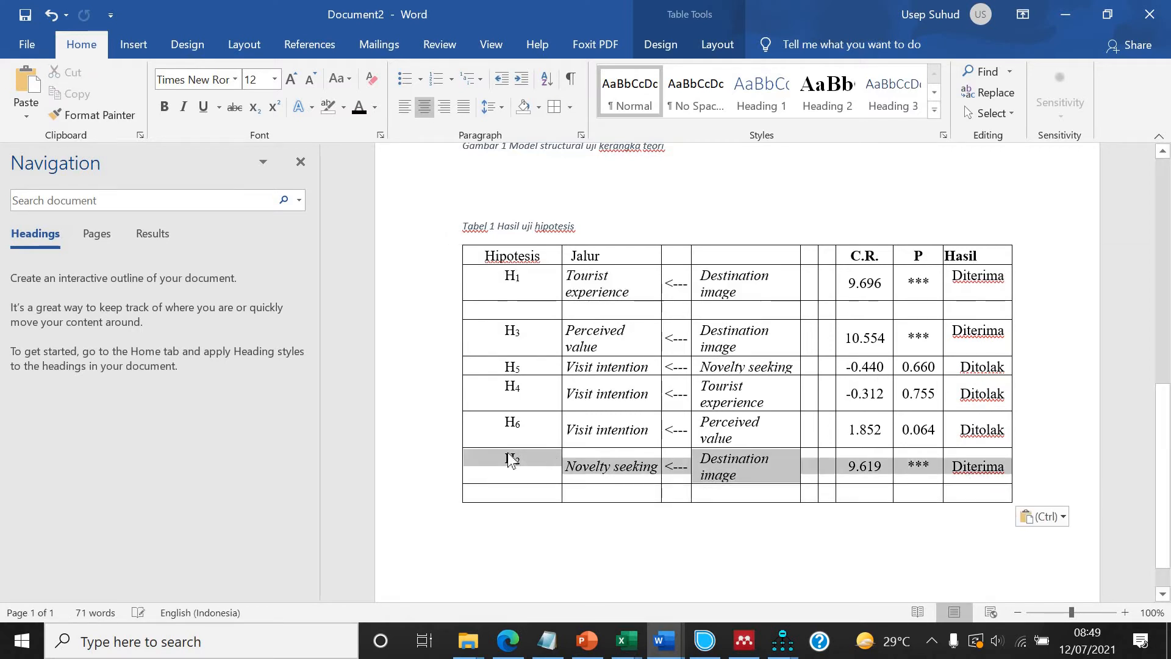
Reorder the table rows so the hypotheses run in sequence from H1 to H6.
left_click_drag(494, 332, 512, 310)
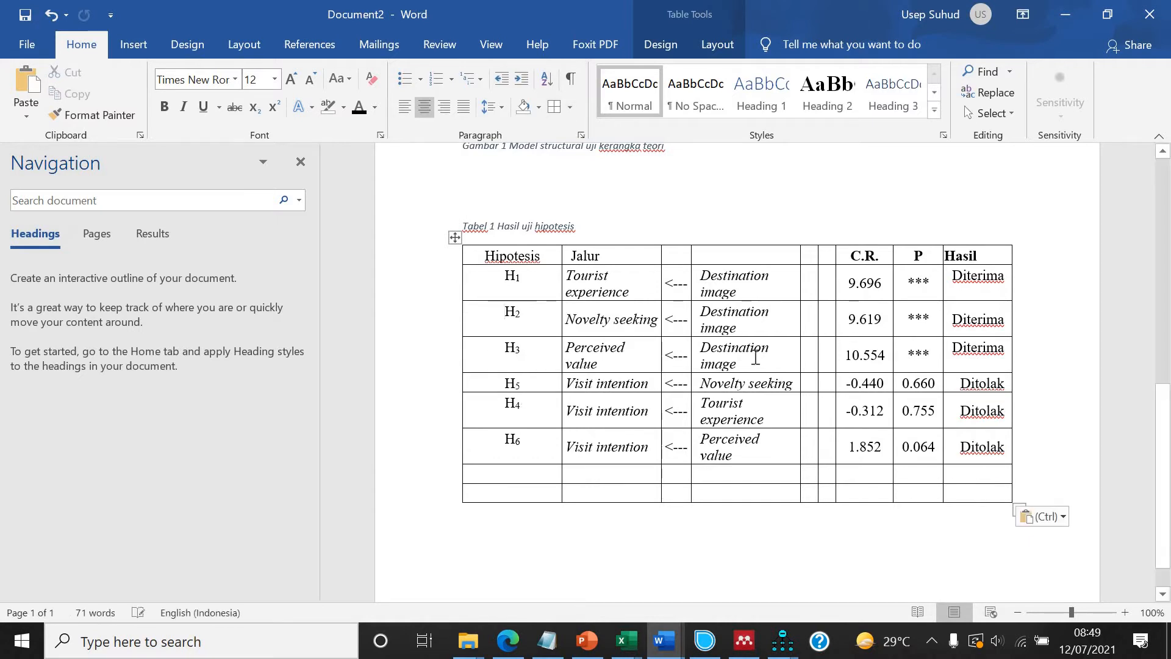
left_click_drag(738, 358, 757, 358)
left_click_drag(539, 385, 982, 385)
mouse_move(500, 467)
left_mouse_down()
mouse_move(499, 484)
mouse_move(515, 473)
left_mouse_up()
left_click_drag(941, 396, 972, 409)
left_click_drag(487, 409, 484, 385)
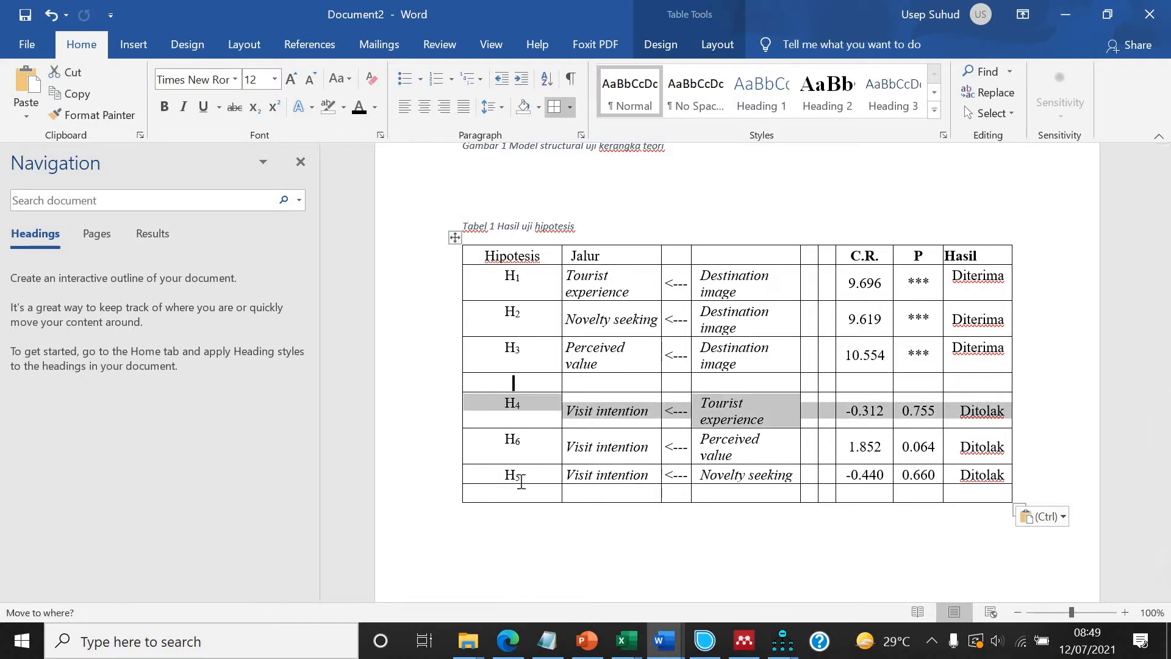
left_click_drag(521, 481, 988, 477)
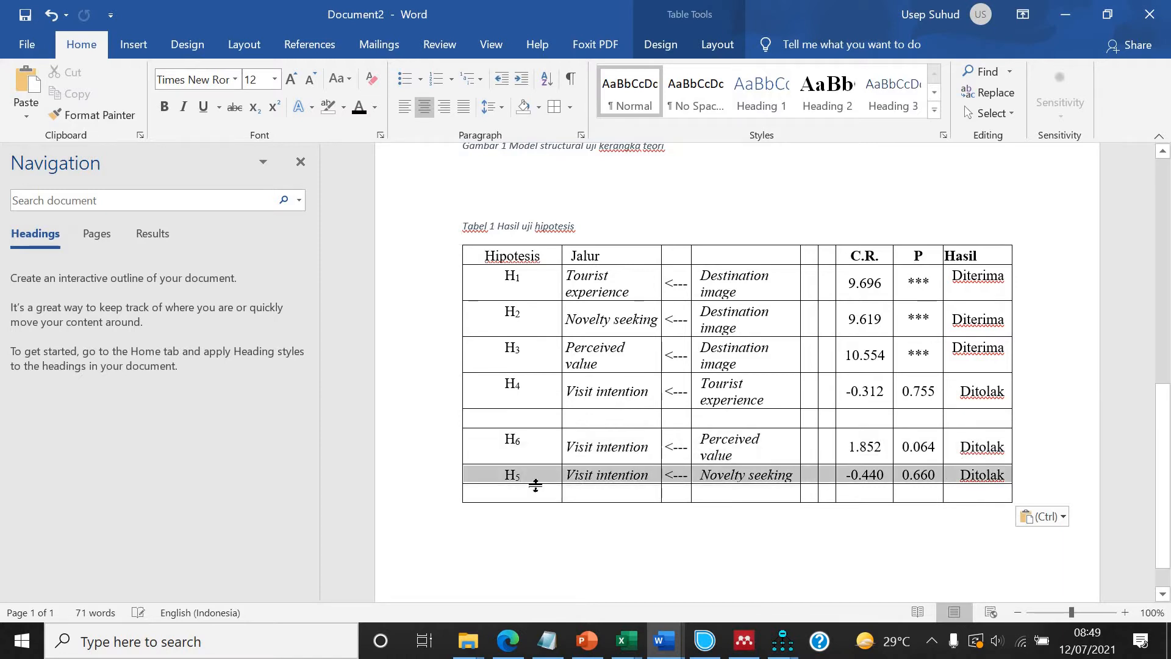
left_click_drag(497, 479, 488, 434)
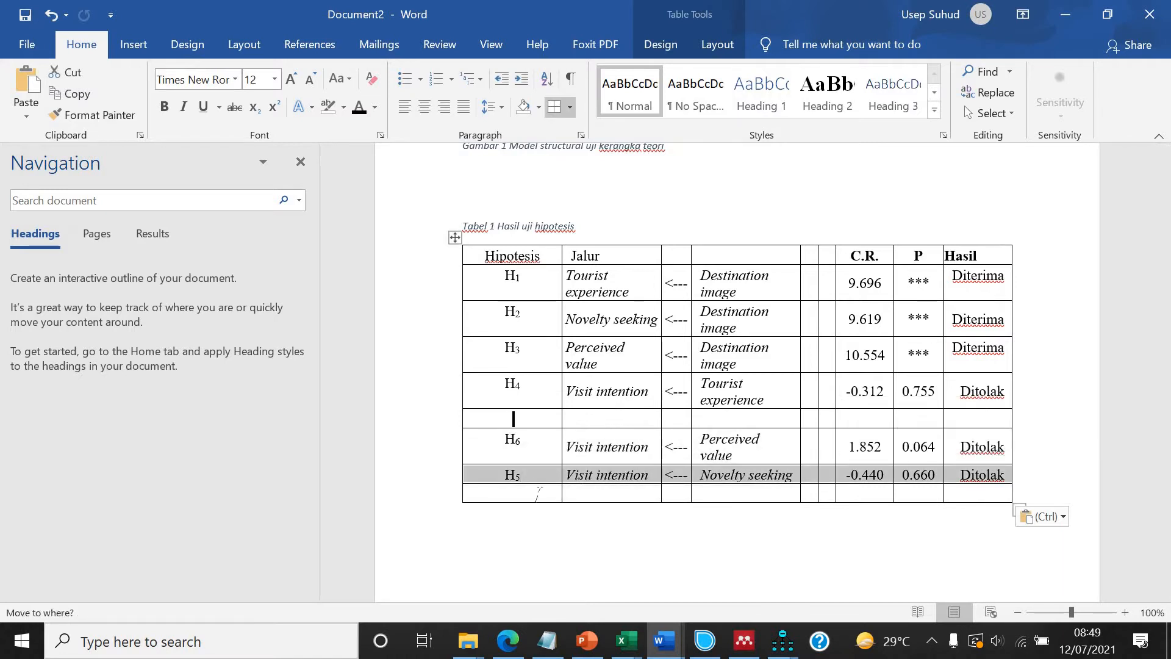
left_click_drag(539, 491, 532, 482)
left_click_drag(597, 500, 520, 494)
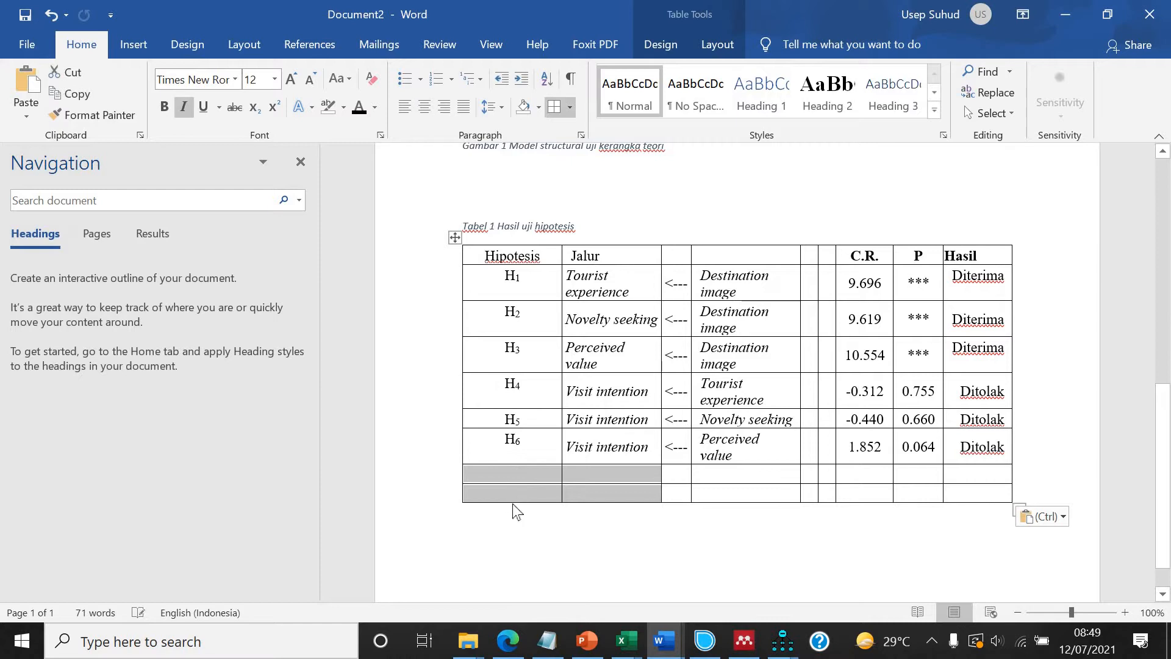
Delete the empty rows at the bottom of the table.
right_click(514, 510)
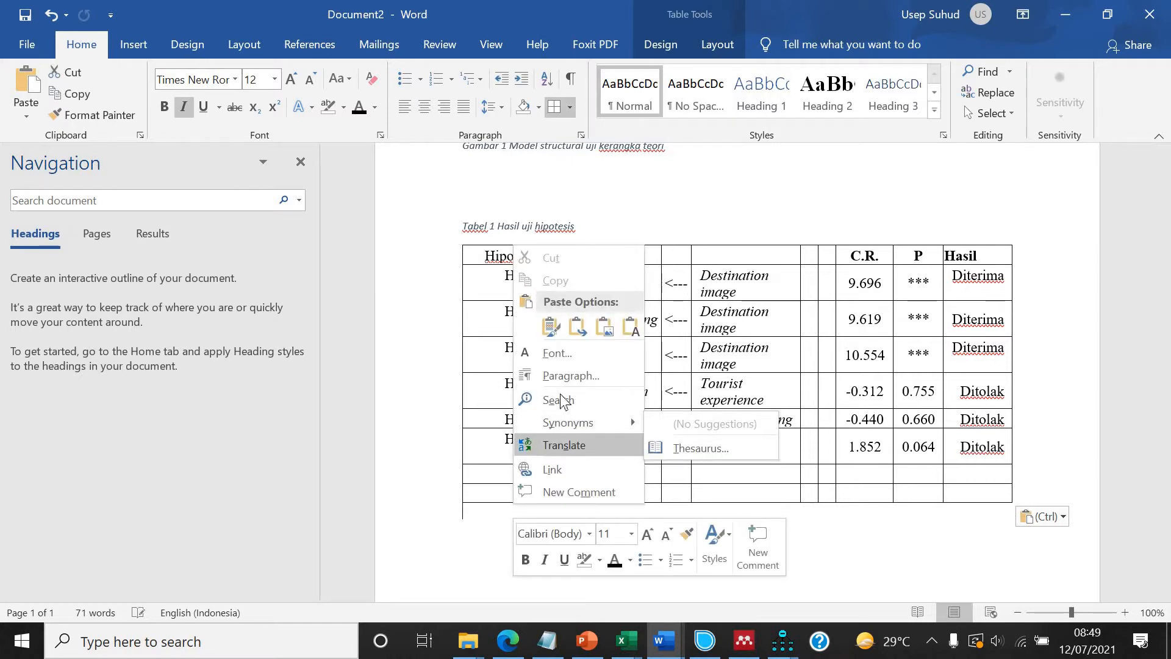
left_click_drag(476, 471, 586, 498)
right_click(586, 499)
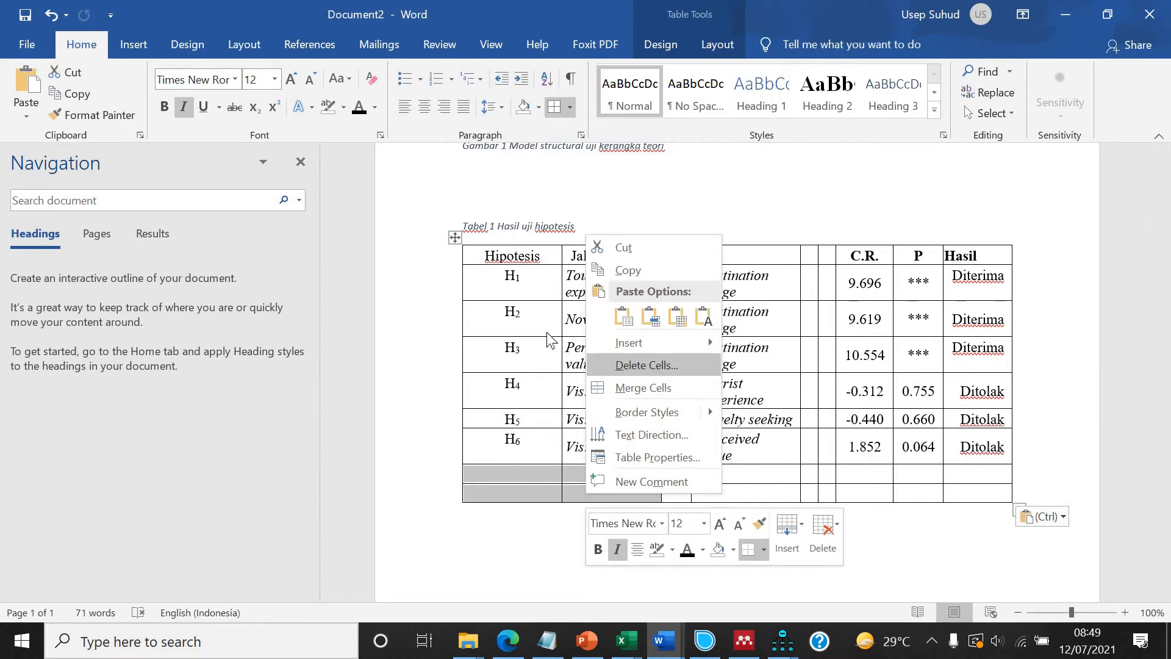
left_click(652, 365)
left_click(510, 304)
left_click(542, 353)
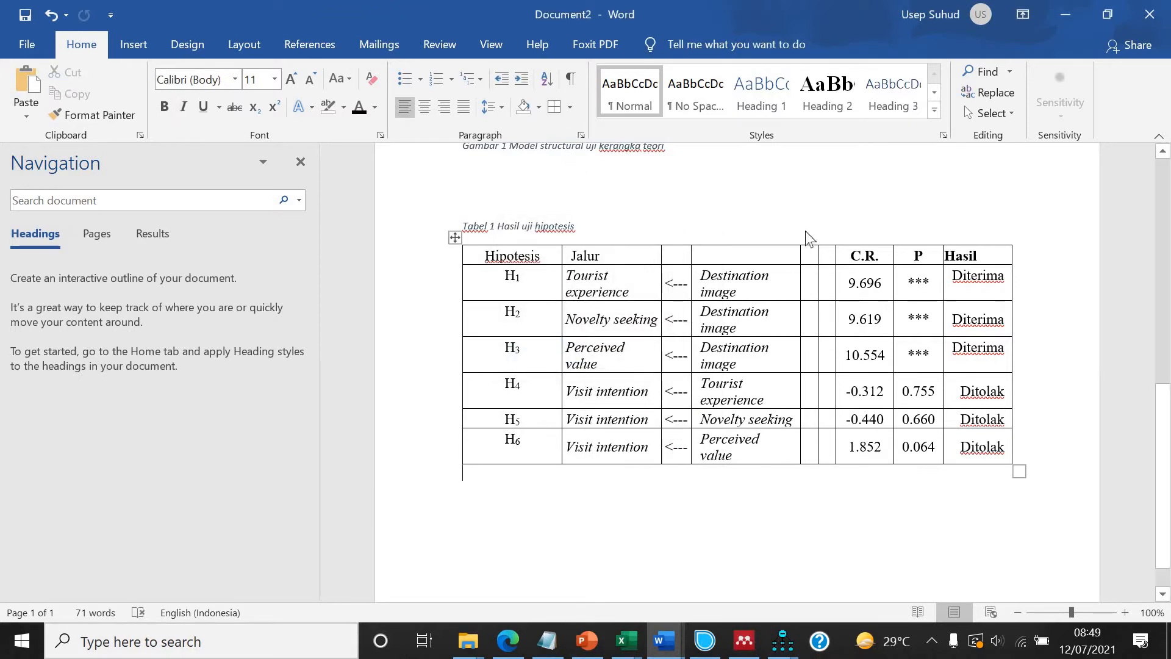
Delete the two empty columns between the path columns and the C.R. column.
left_click_drag(810, 240, 824, 242)
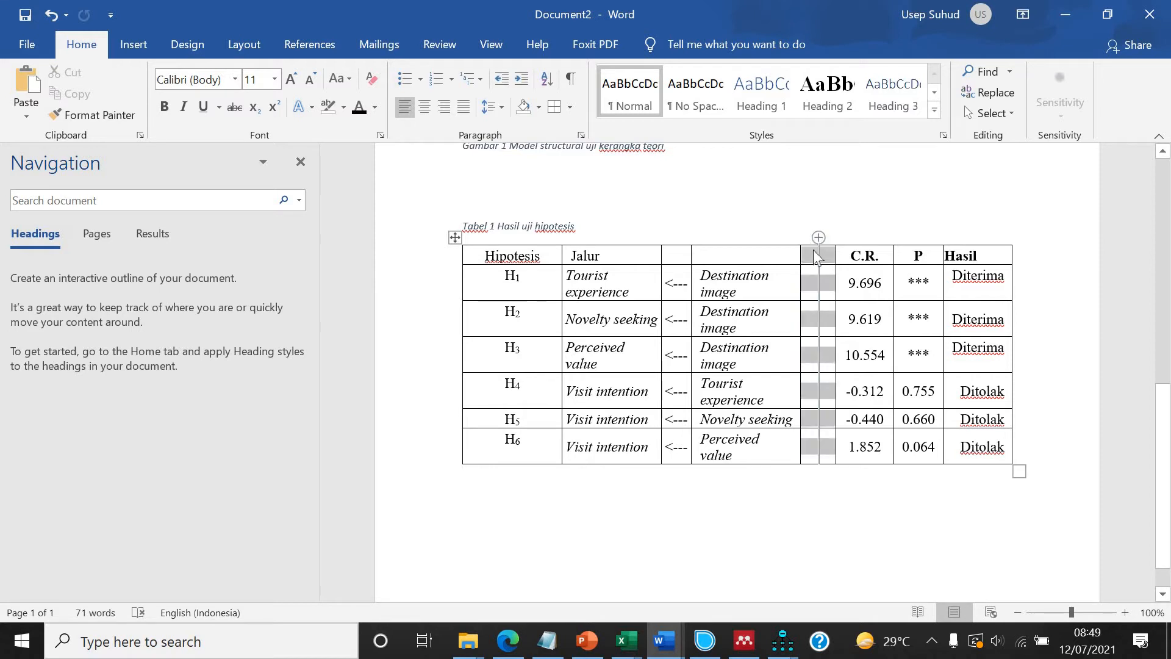
right_click(820, 271)
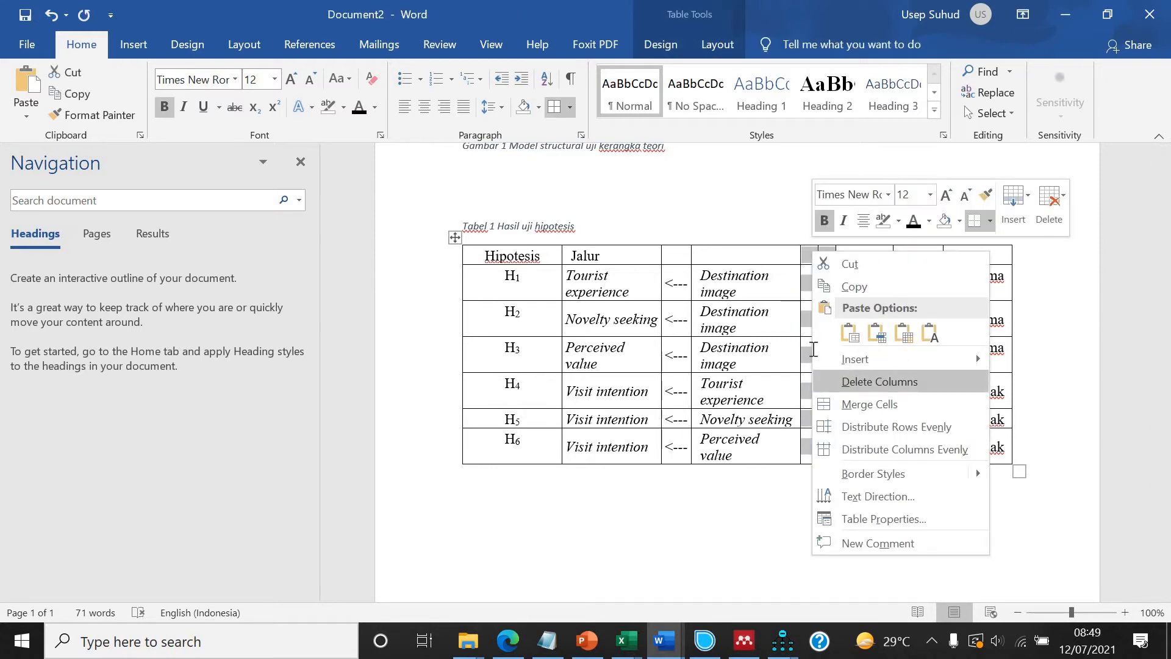
left_click(860, 378)
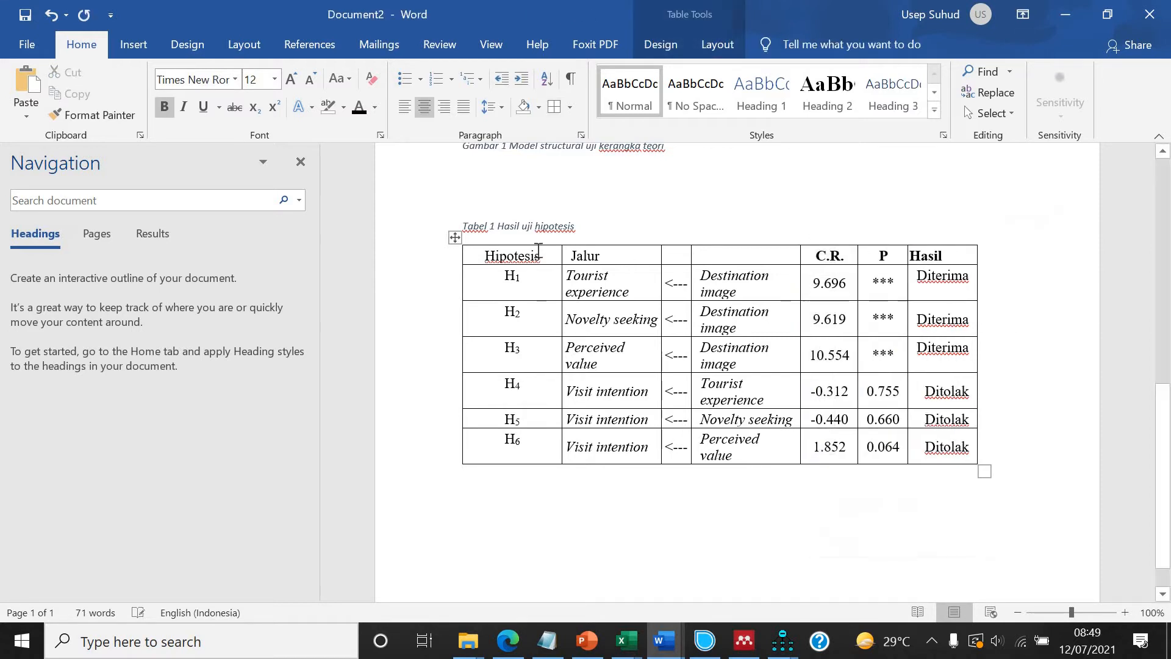
AutoFit the table to the window.
right_click(454, 239)
mouse_move(616, 462)
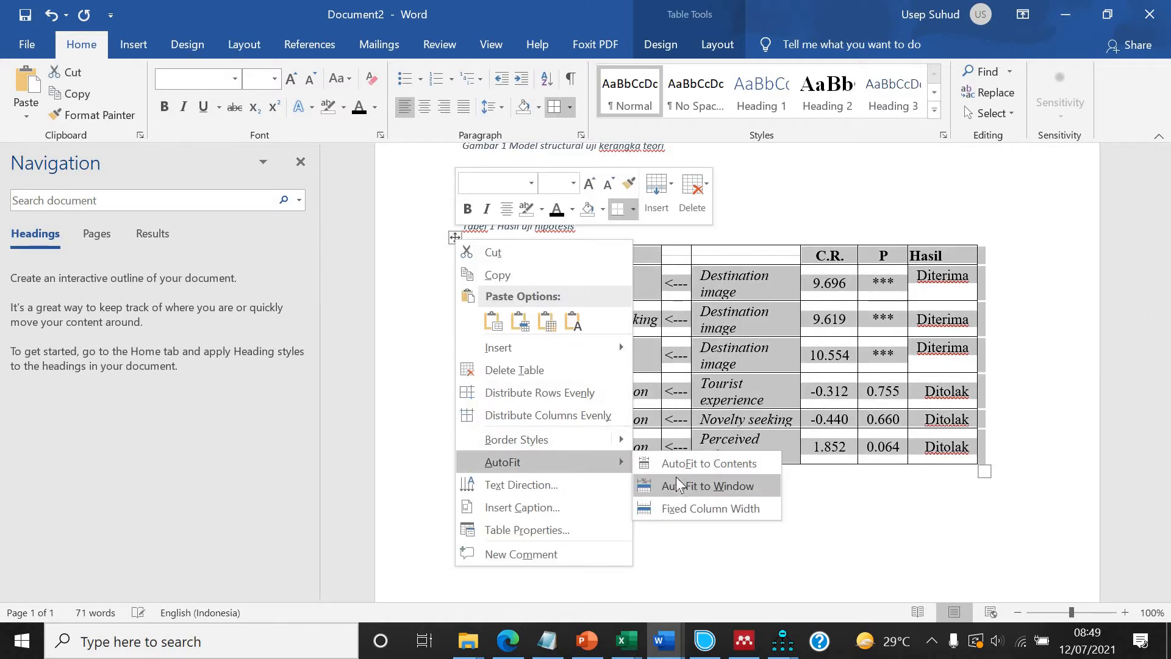
left_click(677, 485)
left_click(691, 283)
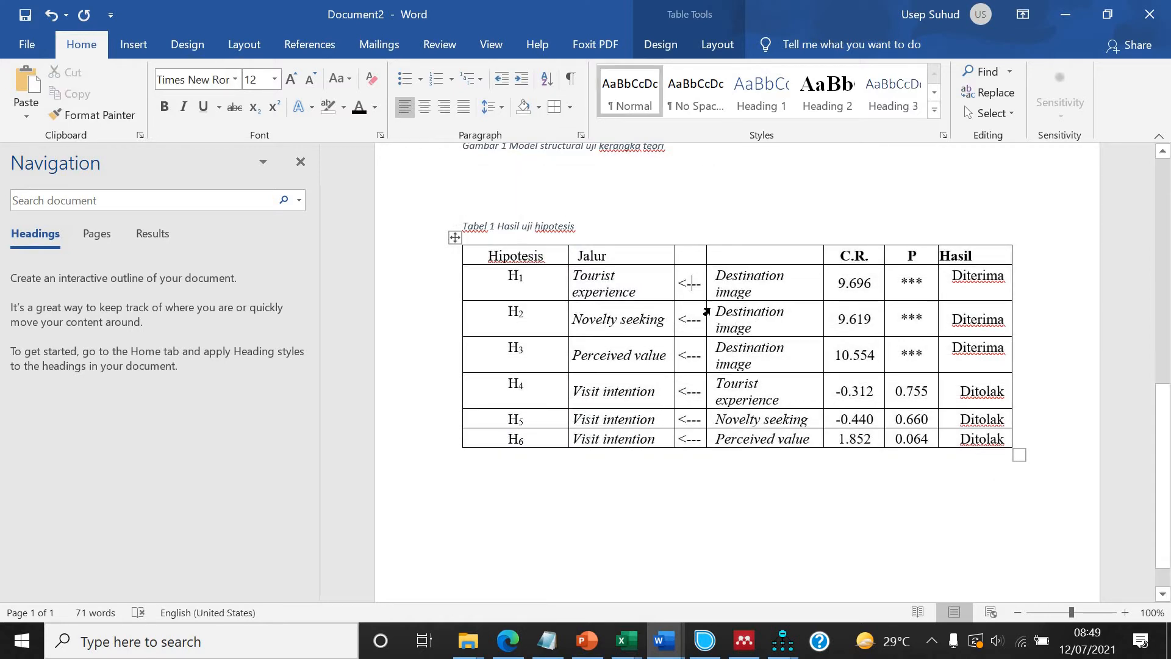
Select the whole table and paste a duplicate of it onto the next page.
left_click(456, 238)
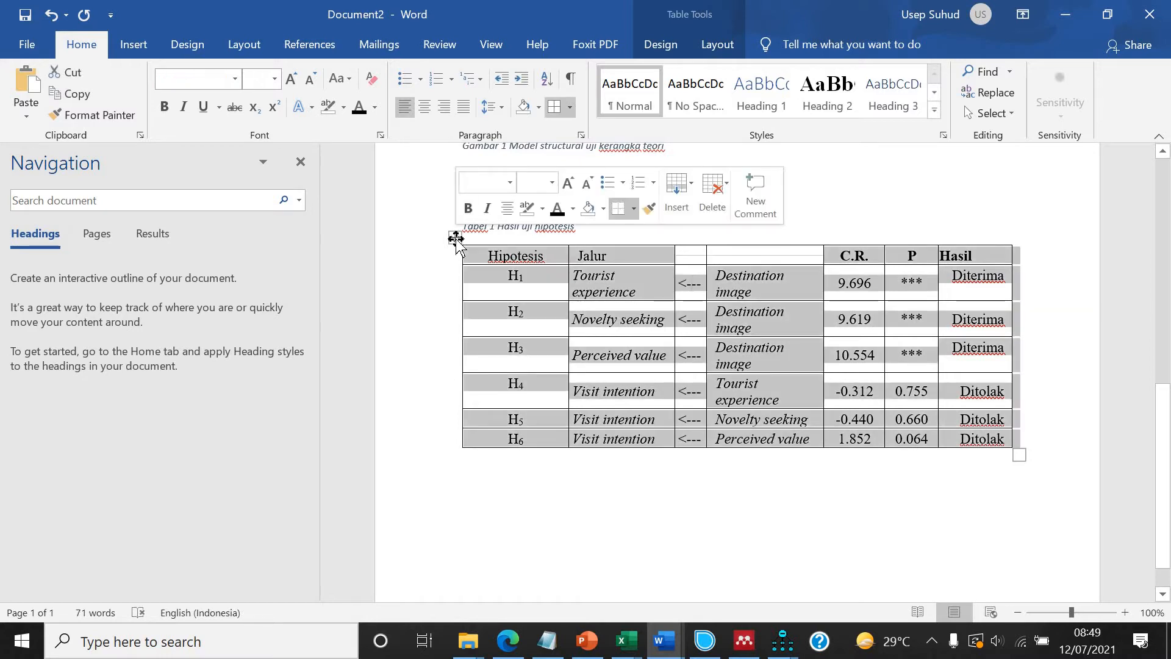
left_click(537, 466)
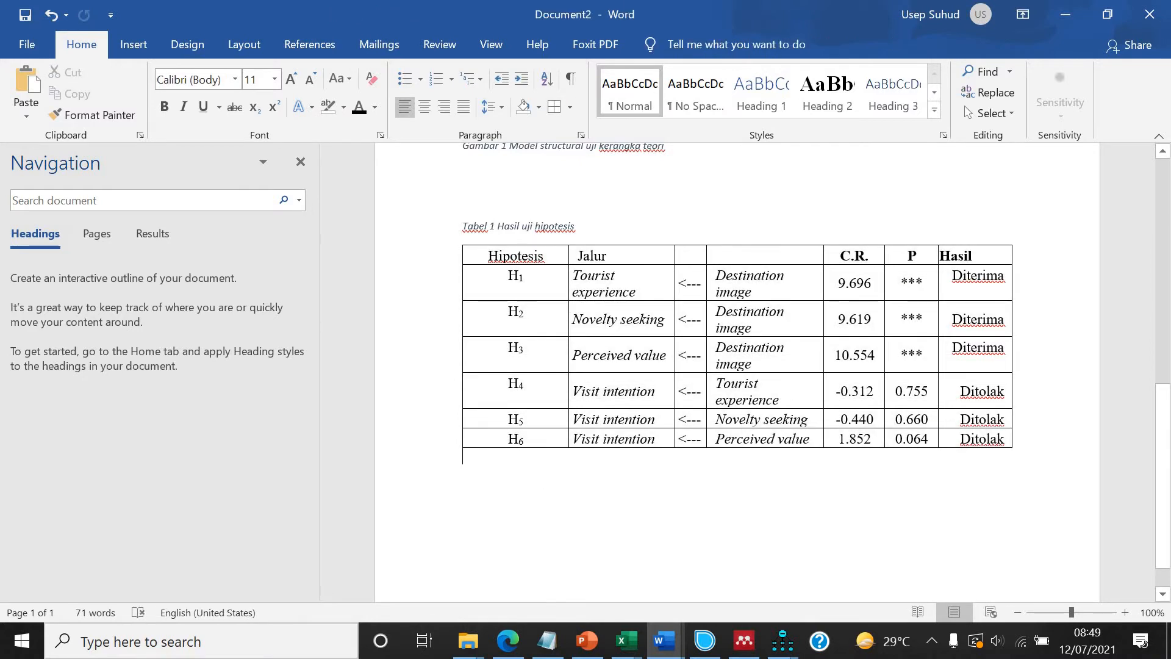
key("ctrl+v")
scroll(560, 447, "up", 3)
scroll(569, 438, "down", 5)
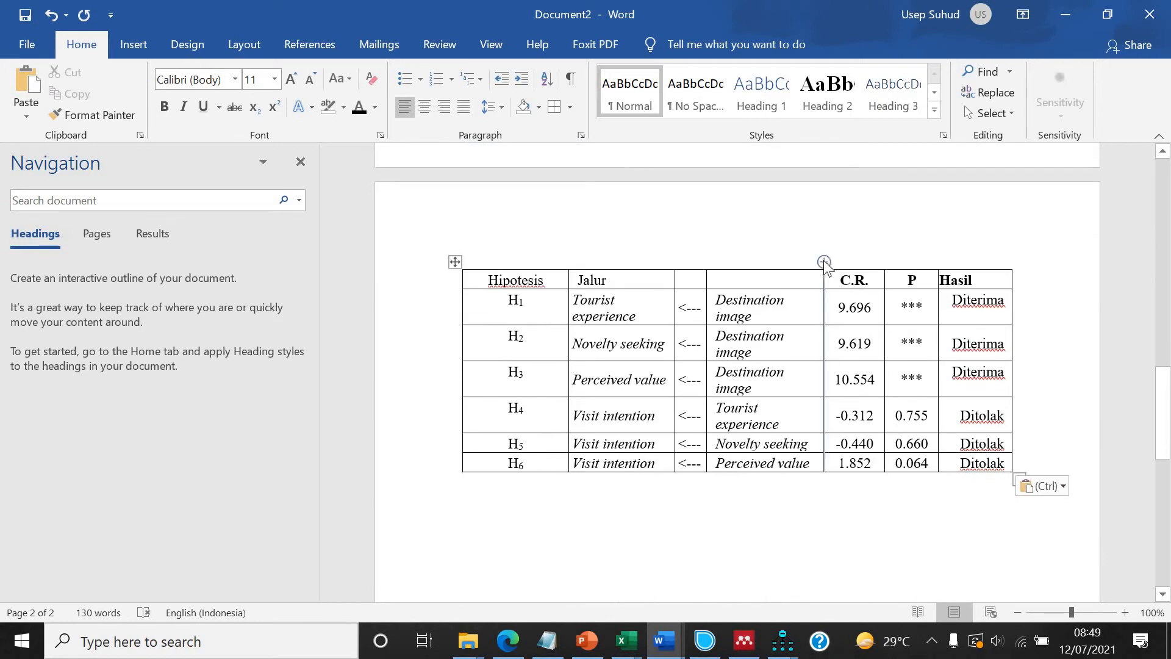
In the duplicate table, add a column before C.R. and rearrange the path cells so source variables come first and outcome variables last.
left_click(824, 261)
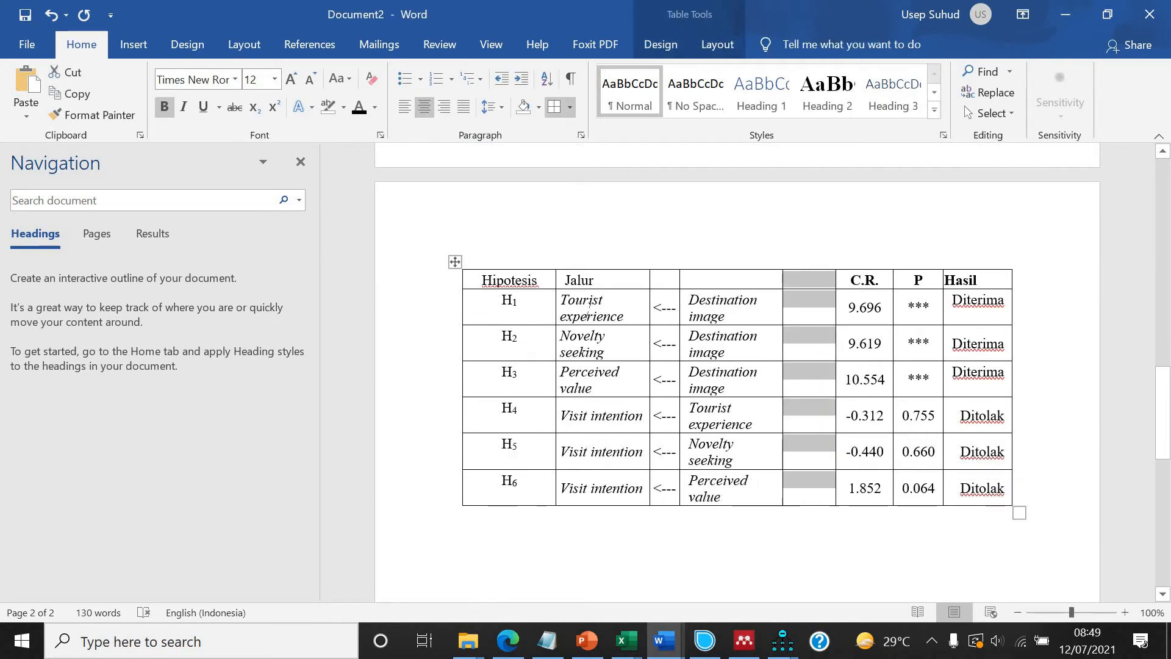
left_click_drag(574, 305, 600, 488)
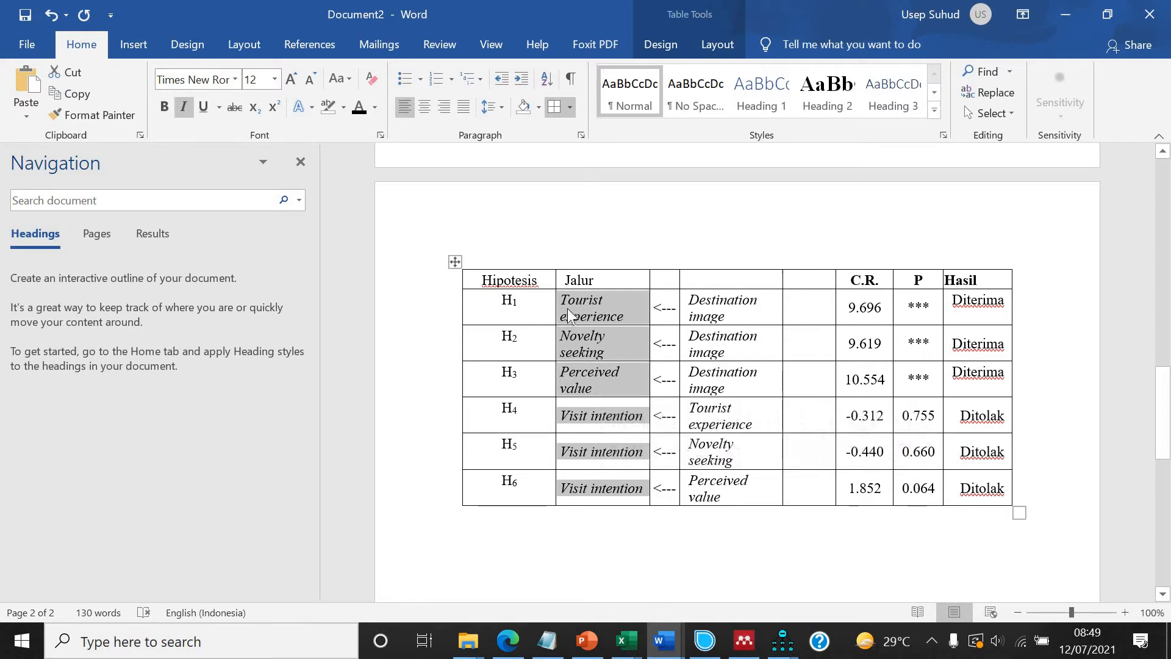
left_click_drag(785, 344, 790, 323)
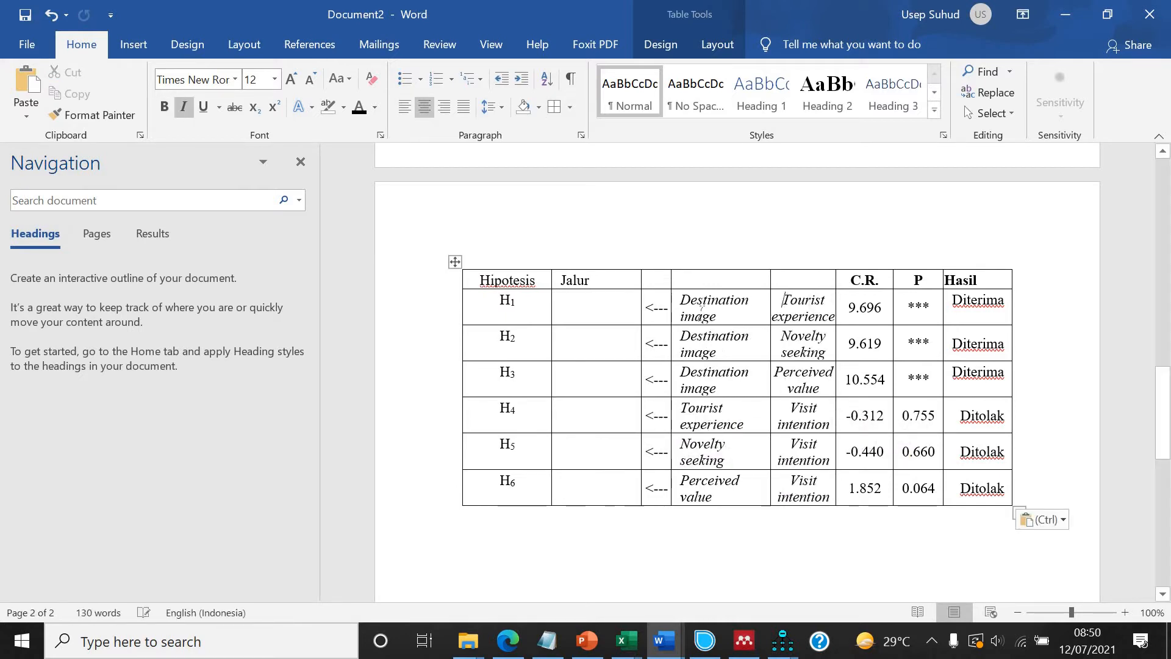
left_click_drag(716, 477, 694, 300)
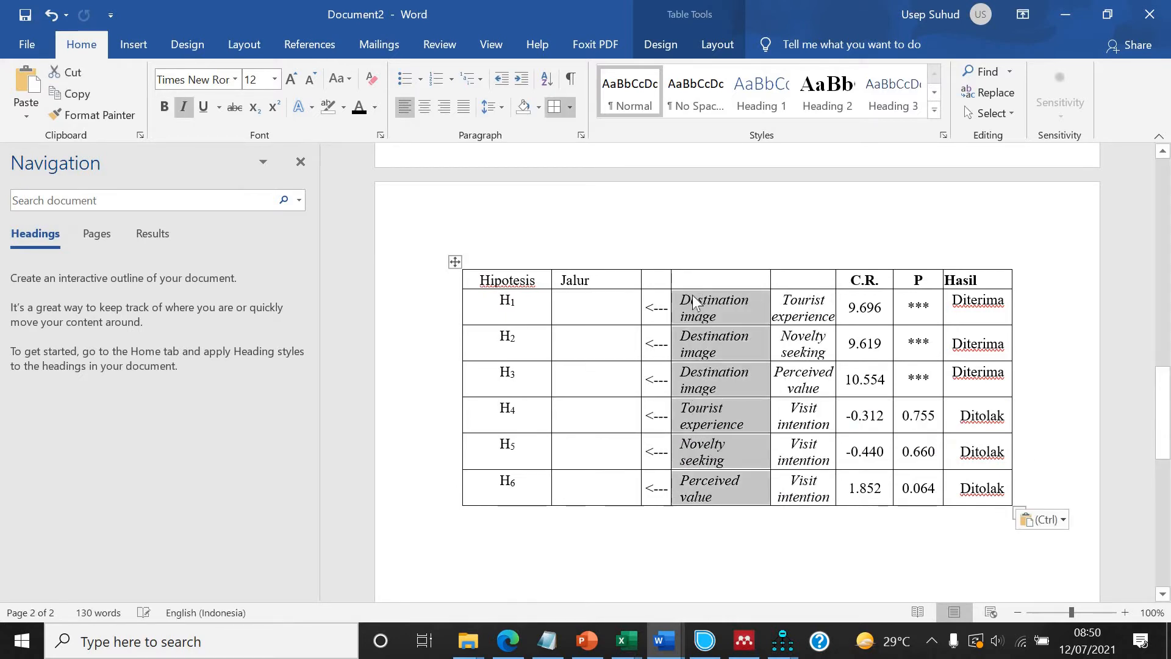
left_click_drag(603, 311, 603, 311)
Replace the <--- arrows in the duplicate table with a → symbol in every path row.
left_click_drag(655, 422, 672, 481)
key("Delete")
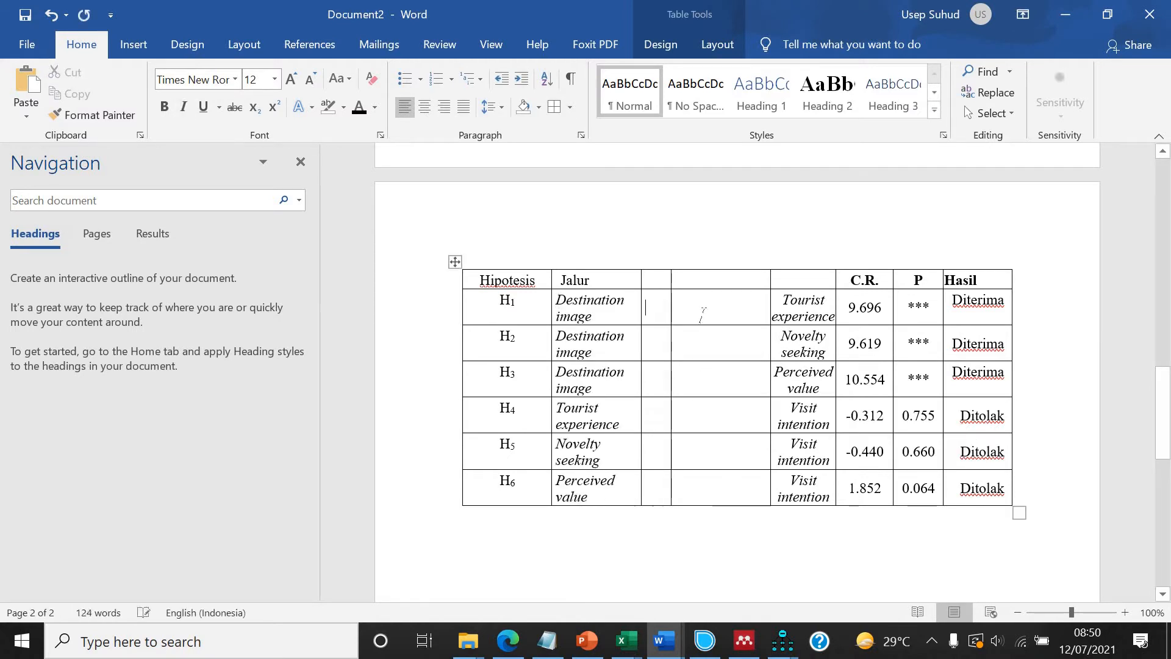
left_click(136, 46)
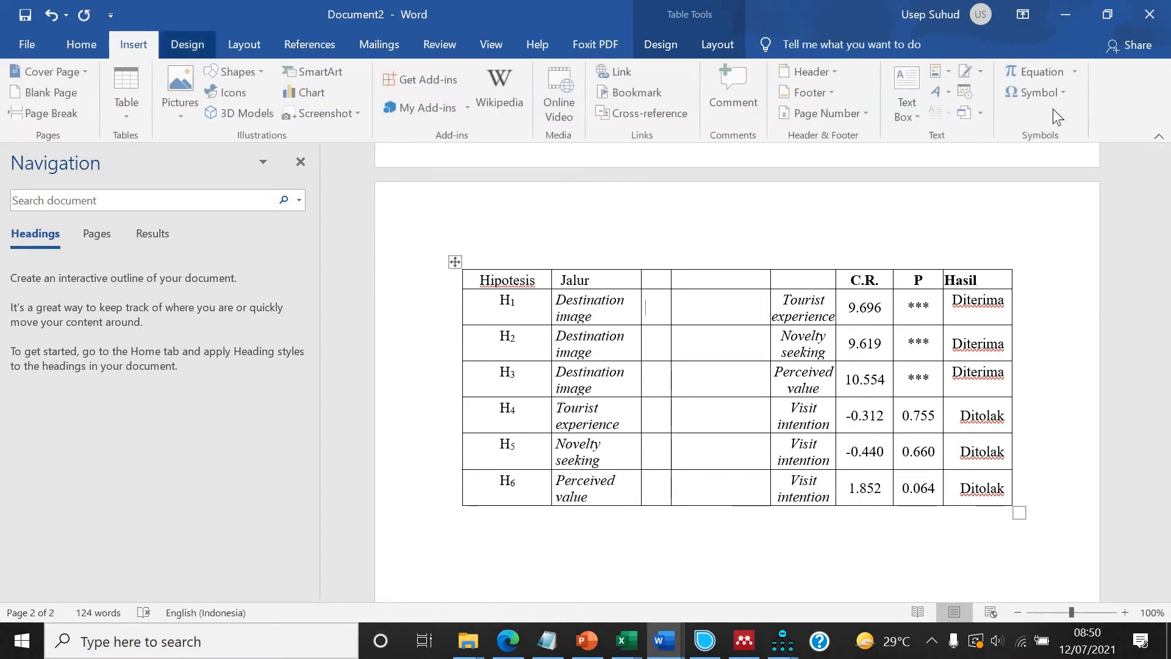
left_click(1025, 97)
left_click(1018, 117)
double_click(654, 307)
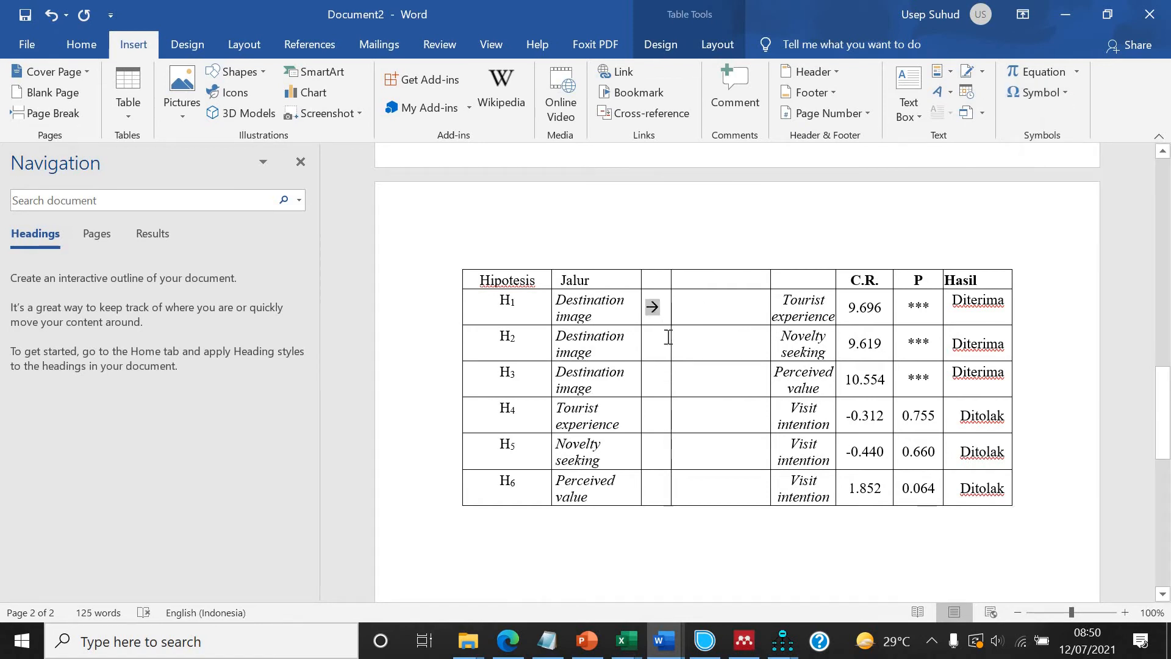
left_click_drag(656, 342, 660, 482)
type("→ → → → →")
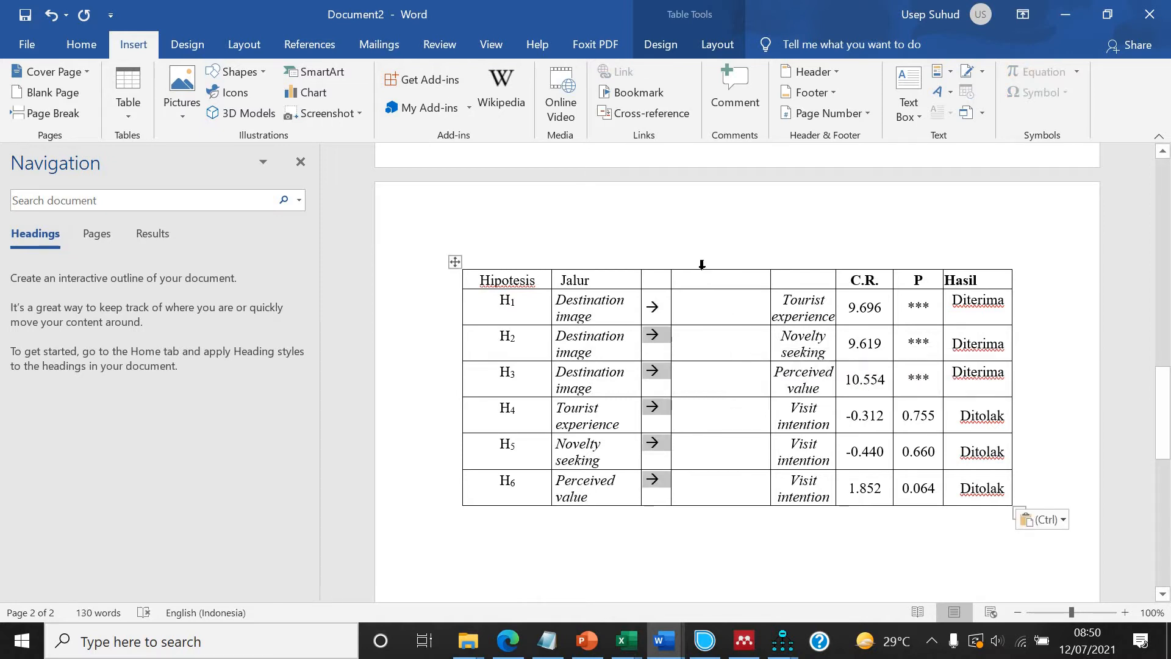
Delete the empty column between the arrows and the outcome variables in the duplicate table.
left_click(702, 265)
right_click(703, 275)
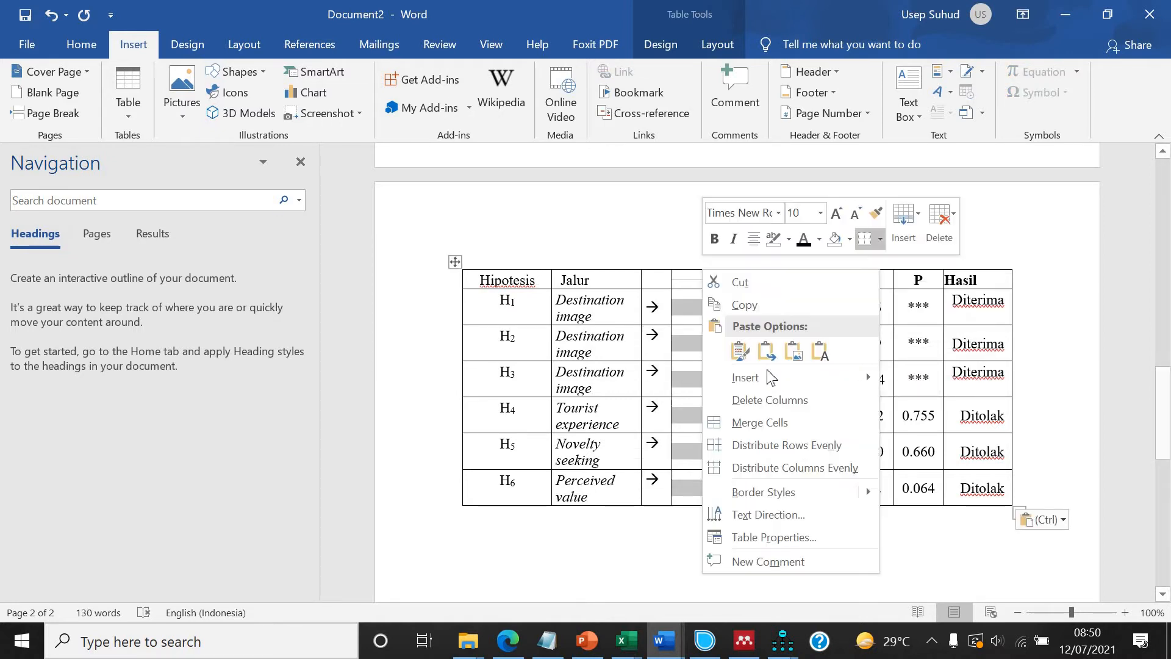
left_click(738, 397)
AutoFit the duplicate table to the window and widen its Jalur column.
scroll(652, 316, "up", 10)
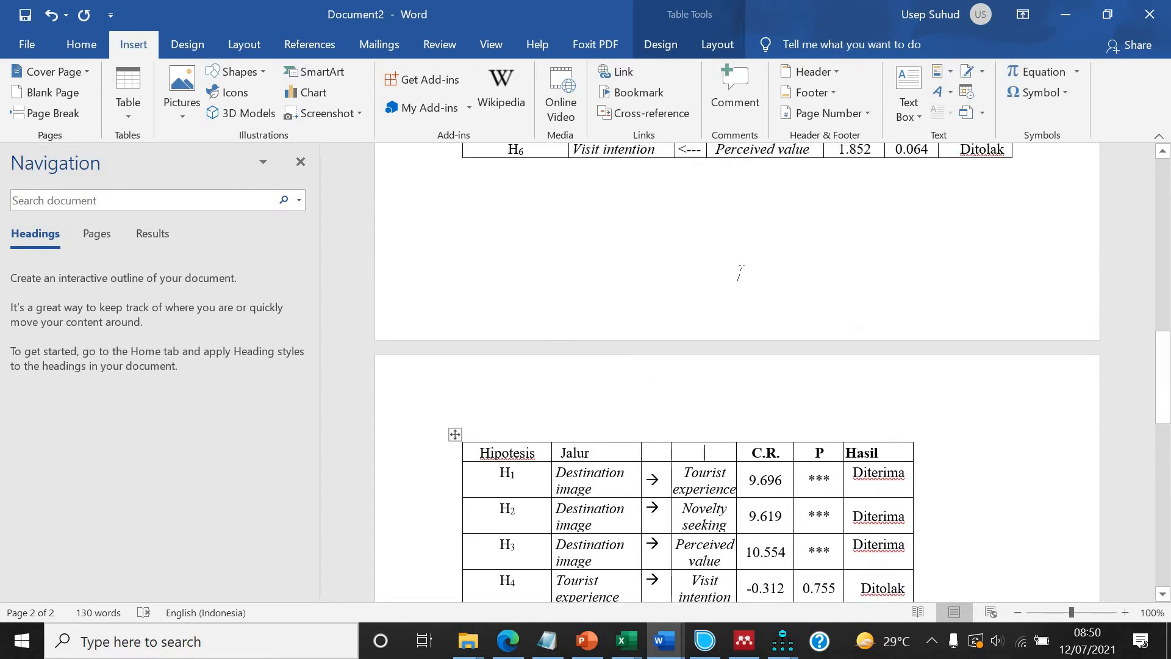
scroll(646, 247, "up", 4)
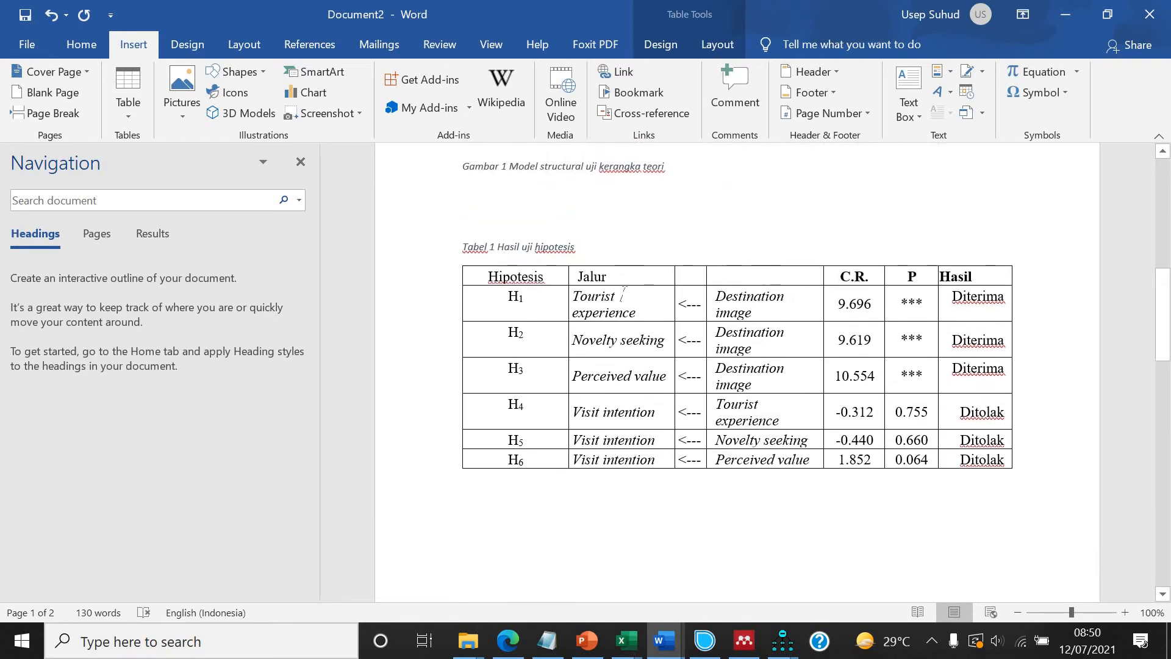
scroll(646, 317, "down", 15)
scroll(811, 313, "up", 14)
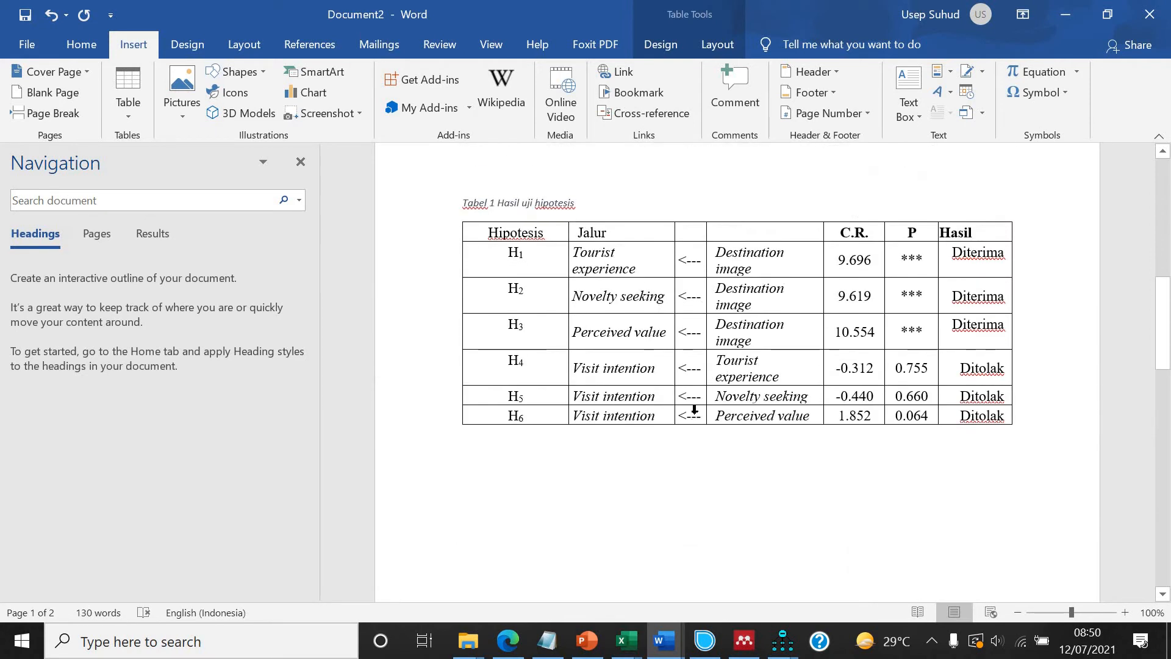
scroll(695, 410, "down", 12)
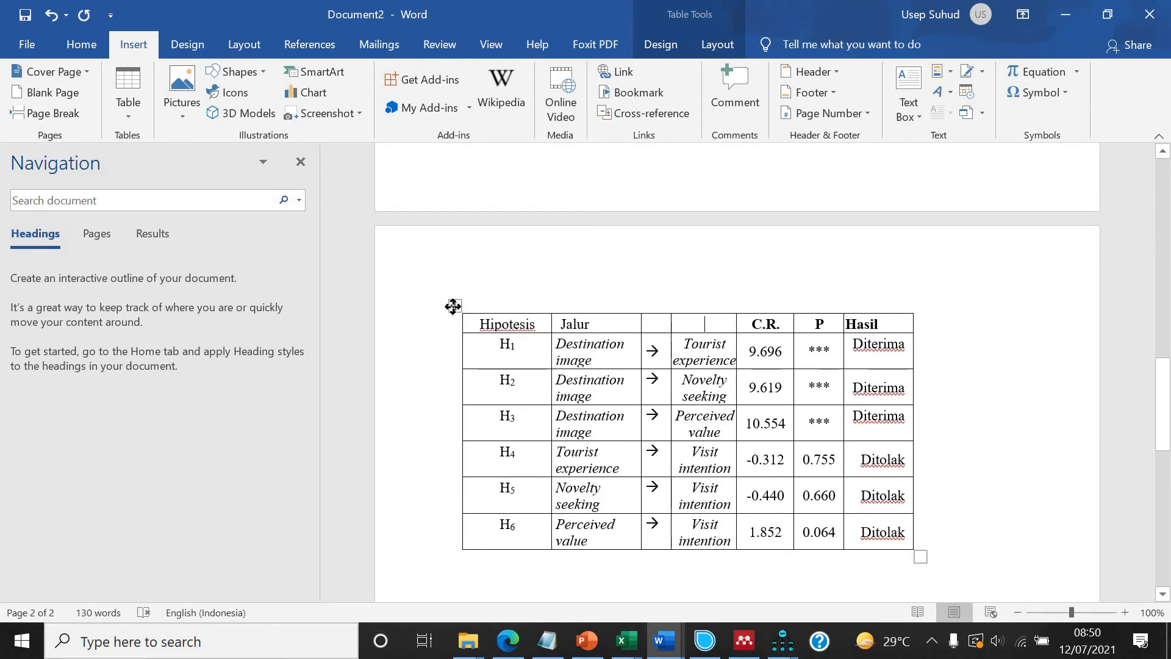
left_click(453, 306)
right_click(453, 305)
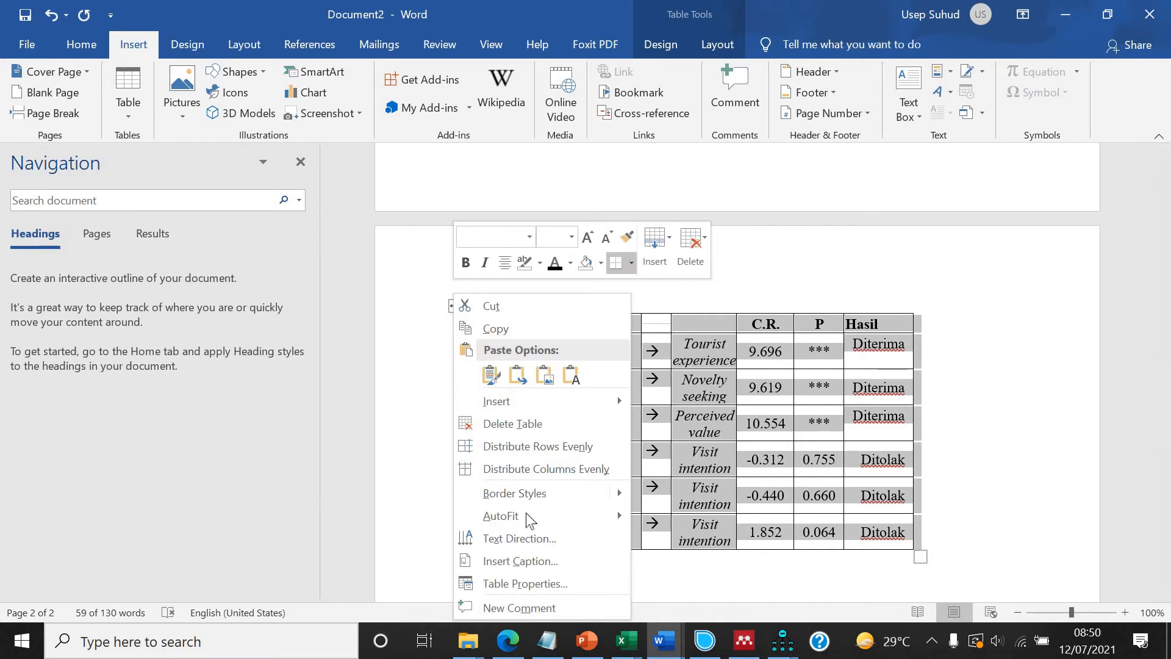
mouse_move(585, 516)
left_click(701, 543)
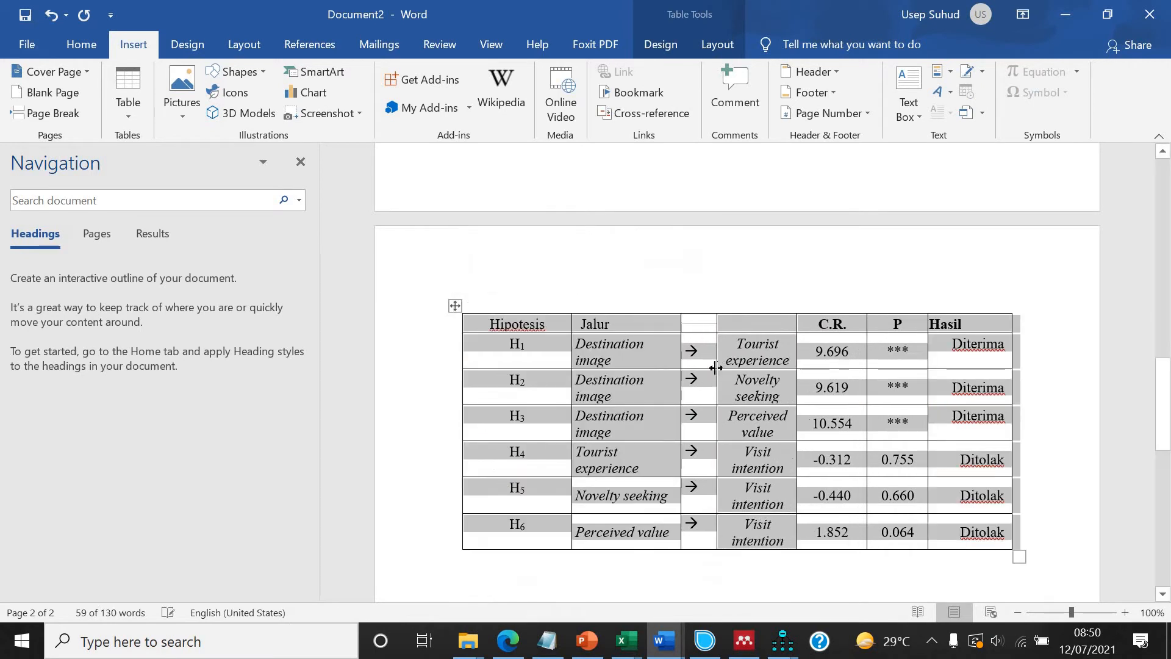
left_click(561, 358)
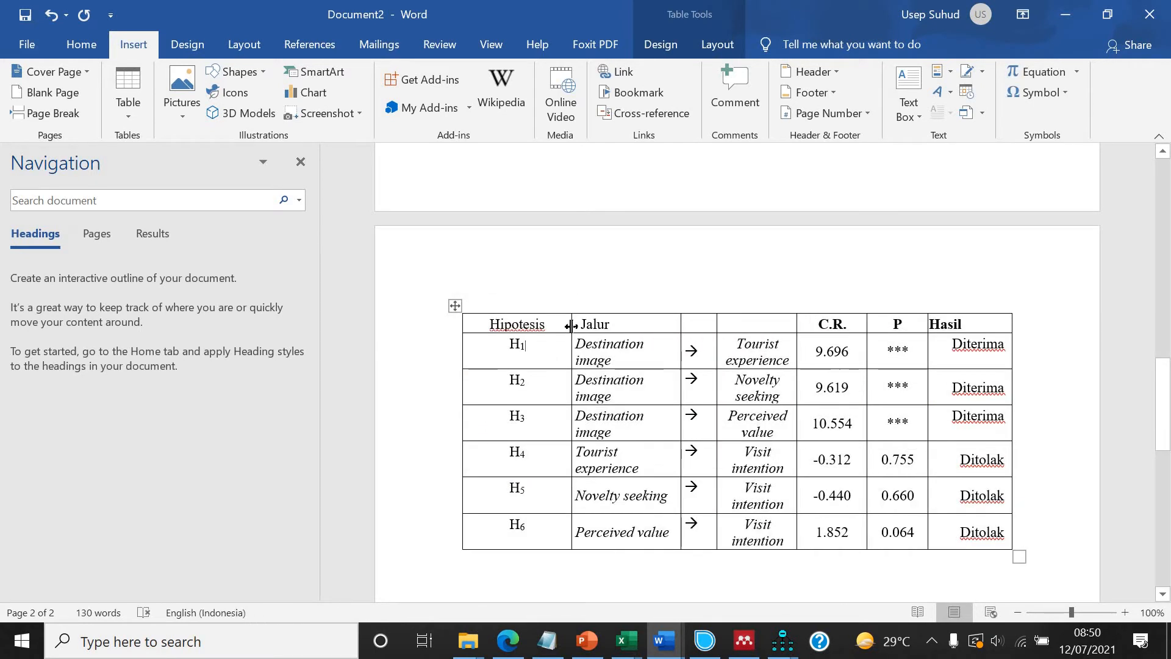
left_click_drag(565, 325, 557, 326)
Remove all borders from the duplicate table, then add only a top and a bottom border.
left_click(453, 307)
left_click(81, 44)
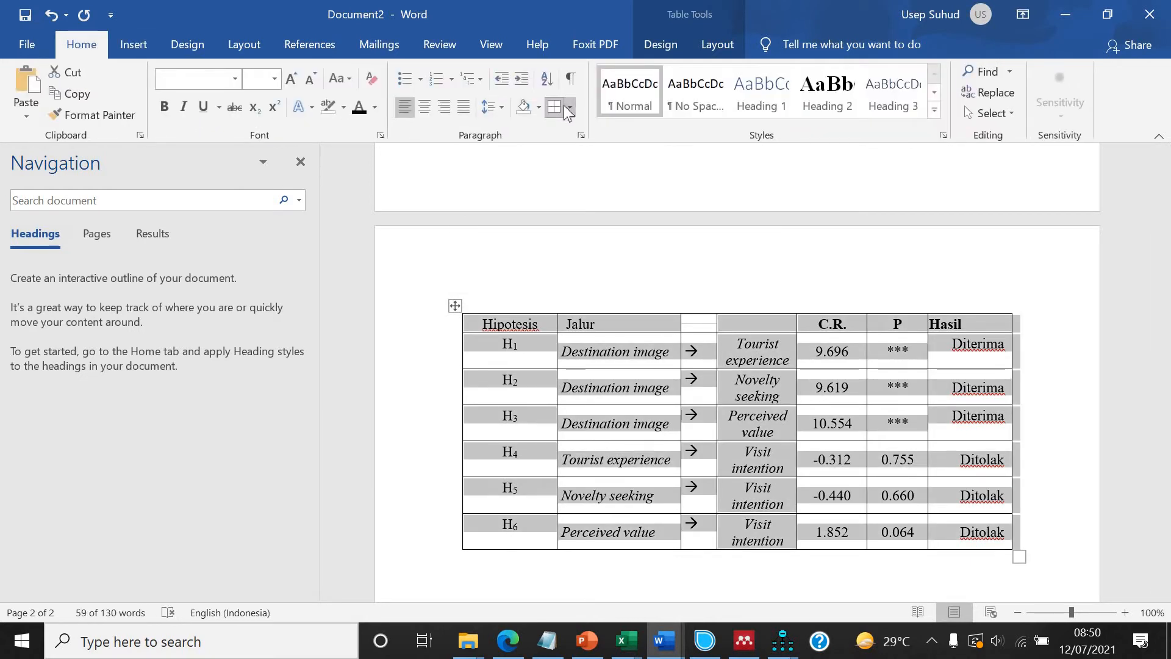
left_click(559, 108)
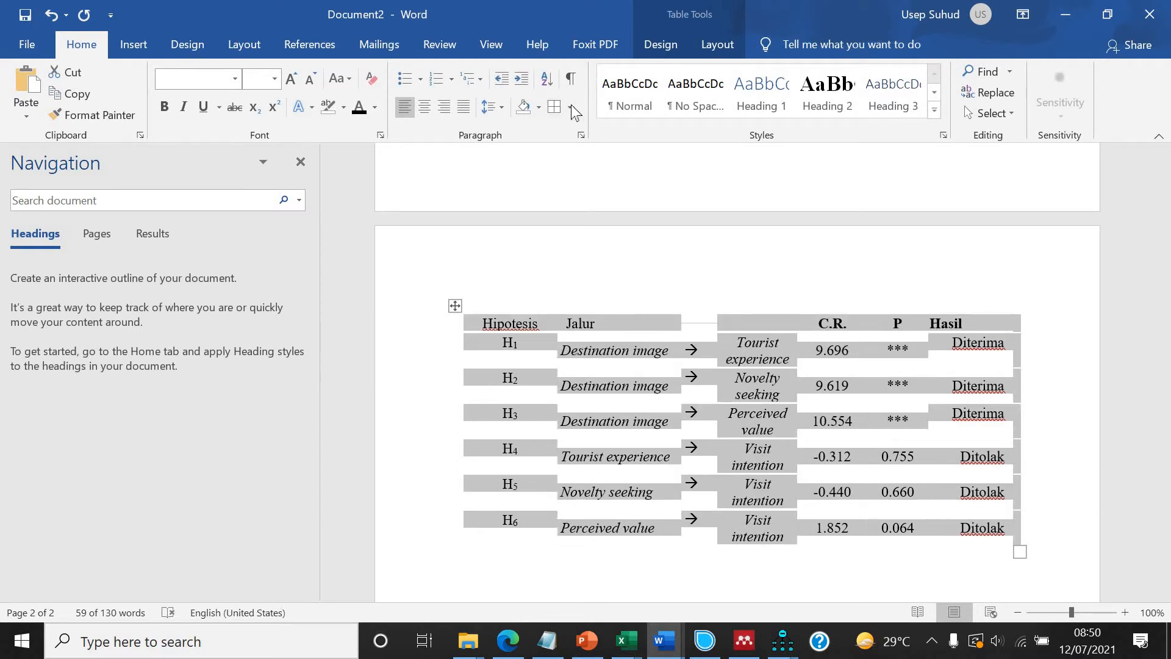
left_click(570, 108)
left_click(600, 149)
left_click(570, 108)
left_click(580, 196)
Add a bottom border under the header row of the duplicate table.
left_click(480, 324)
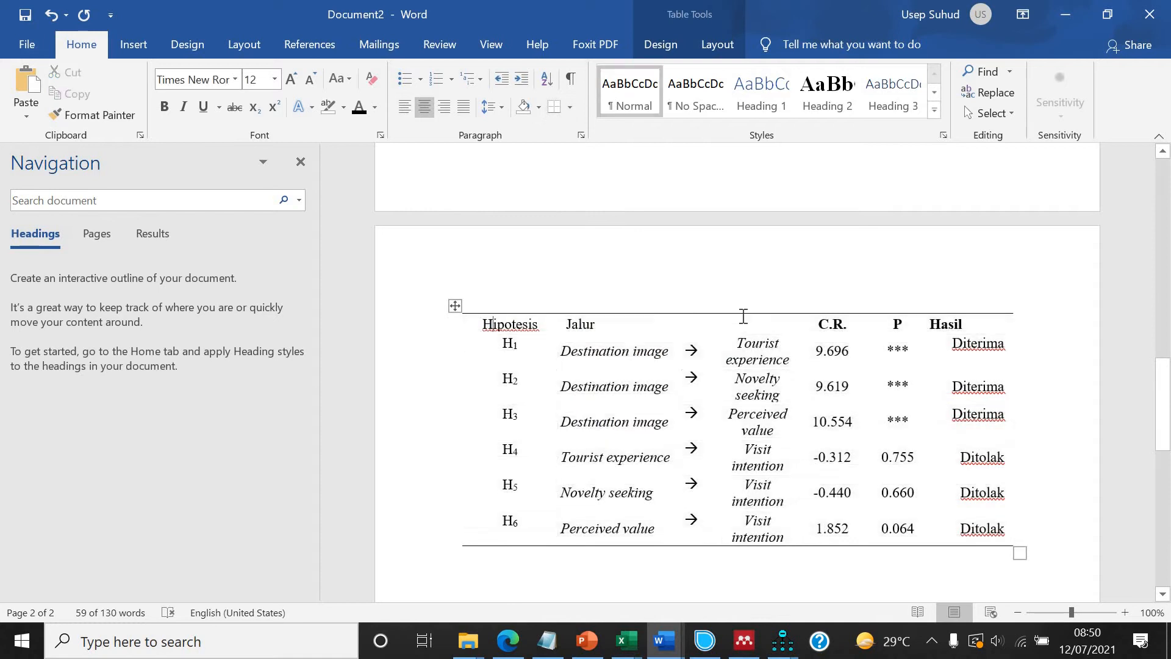
left_click(554, 108)
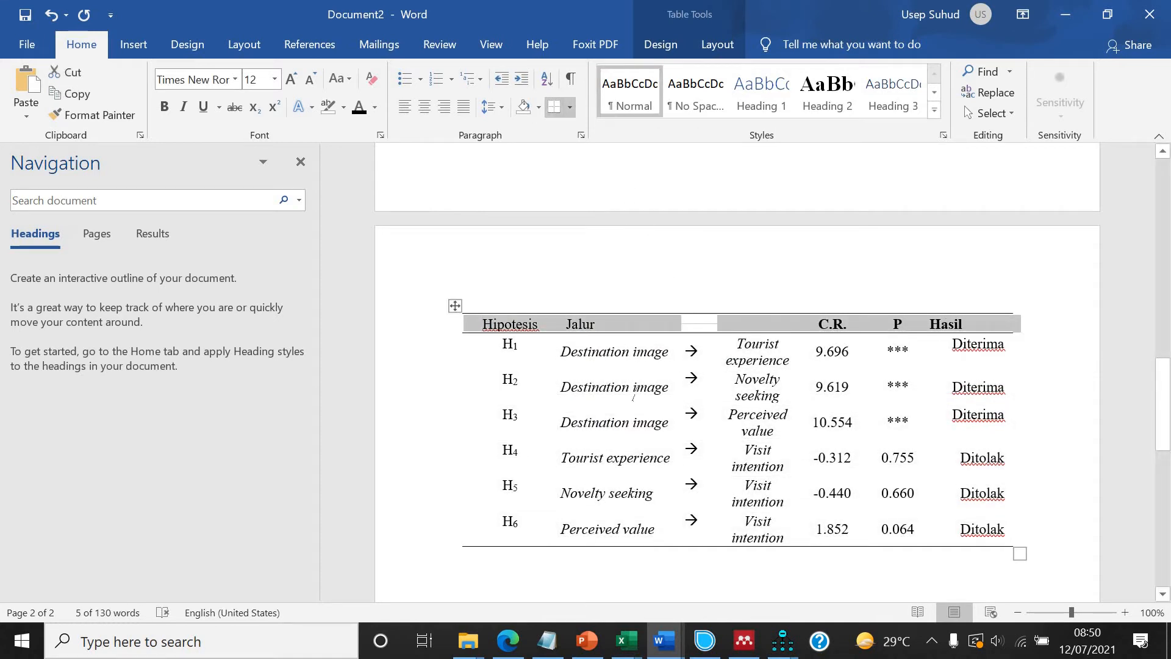
Left-align the outcome variable cells in the duplicate table's path rows.
left_click_drag(756, 353, 756, 531)
left_click(411, 111)
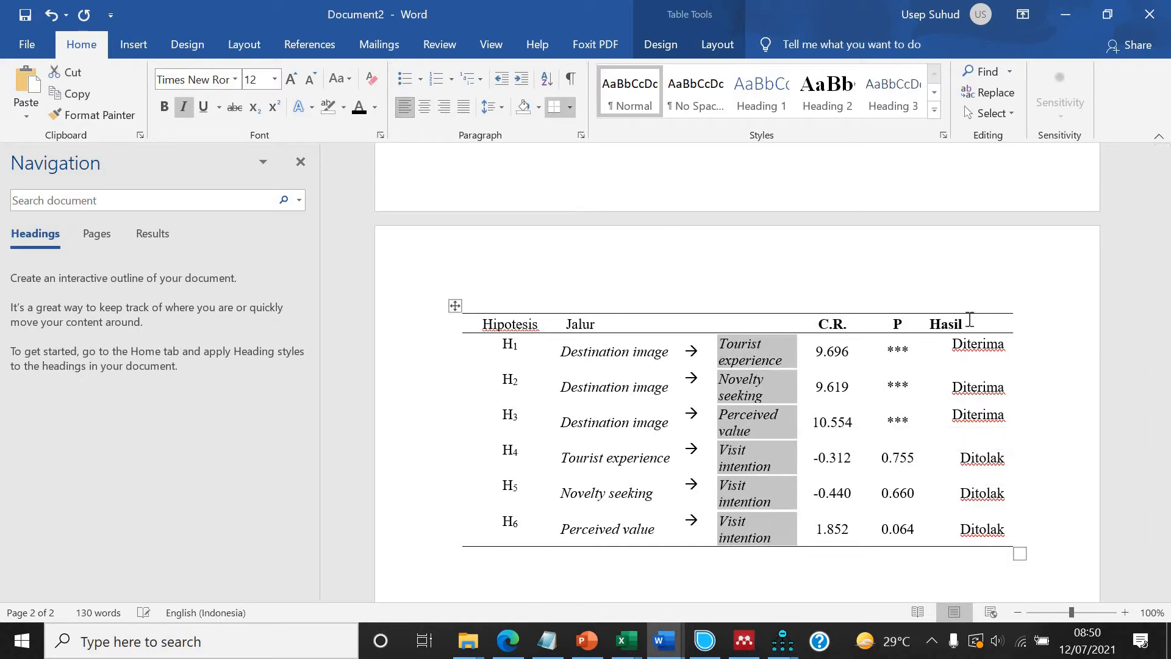
Center the C.R., P and Hasil columns of the duplicate table.
left_click_drag(1005, 540, 805, 323)
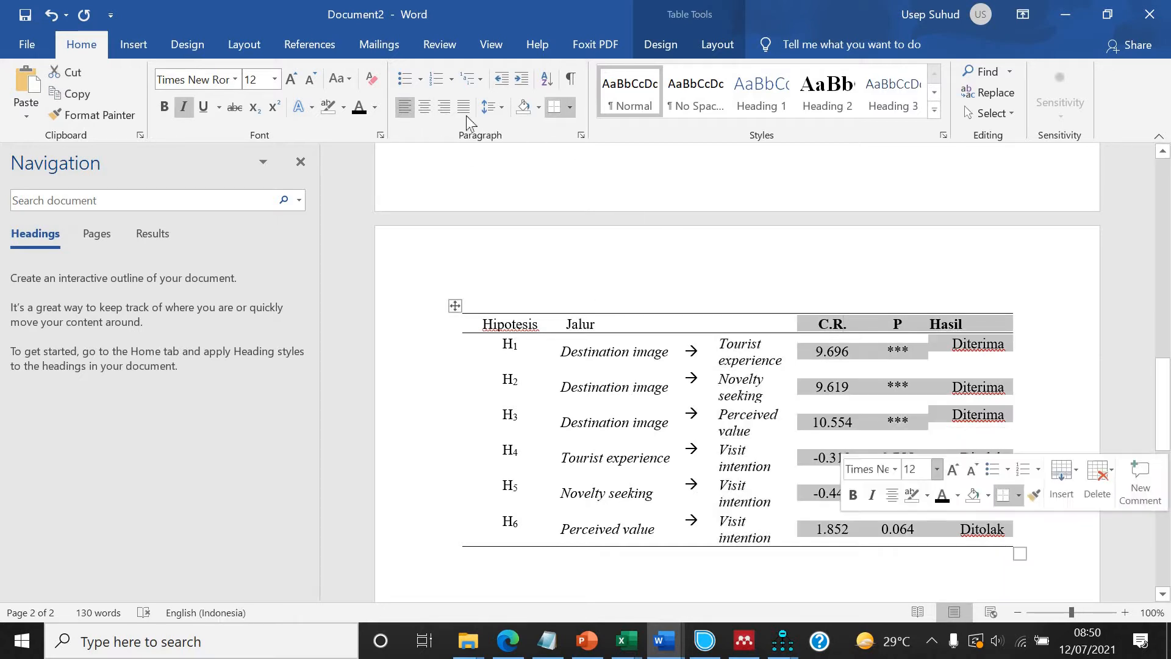
left_click(426, 109)
left_click(855, 354)
Start a paragraph between the figure caption and the table caption with "Tabel 1 menunjukkan hasil uji hipotesis.".
scroll(630, 296, "up", 2)
scroll(629, 296, "down", 3)
scroll(629, 294, "up", 3)
scroll(629, 295, "up", 10)
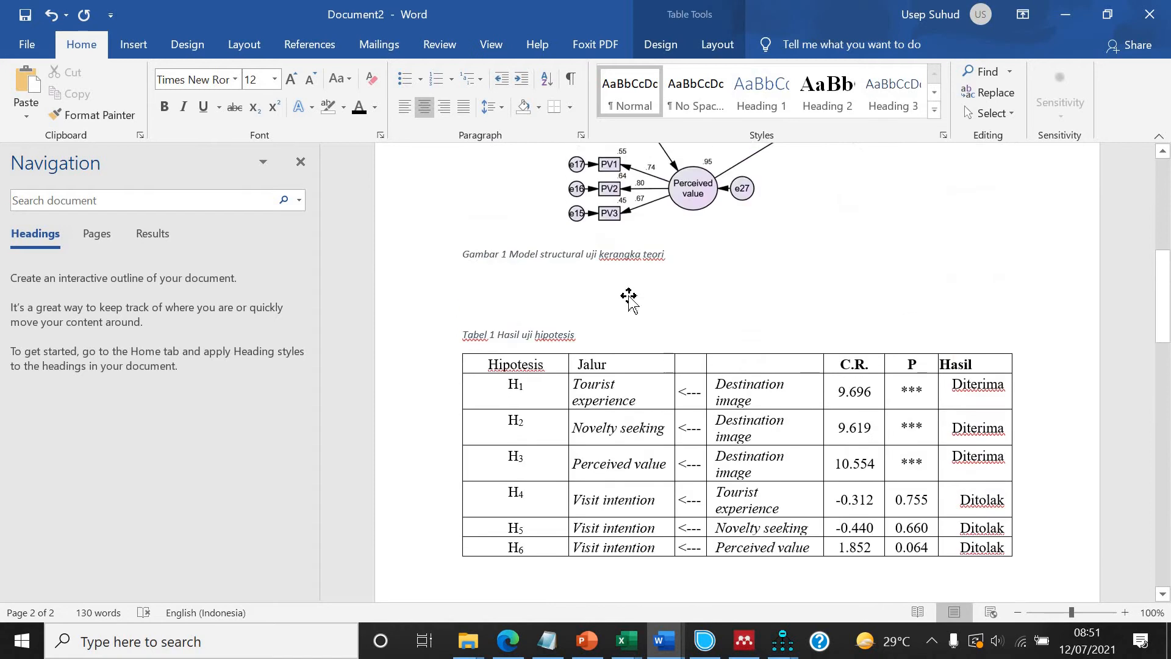
scroll(629, 297, "down", 3)
scroll(628, 297, "up", 3)
scroll(629, 295, "down", 9)
scroll(629, 294, "down", 3)
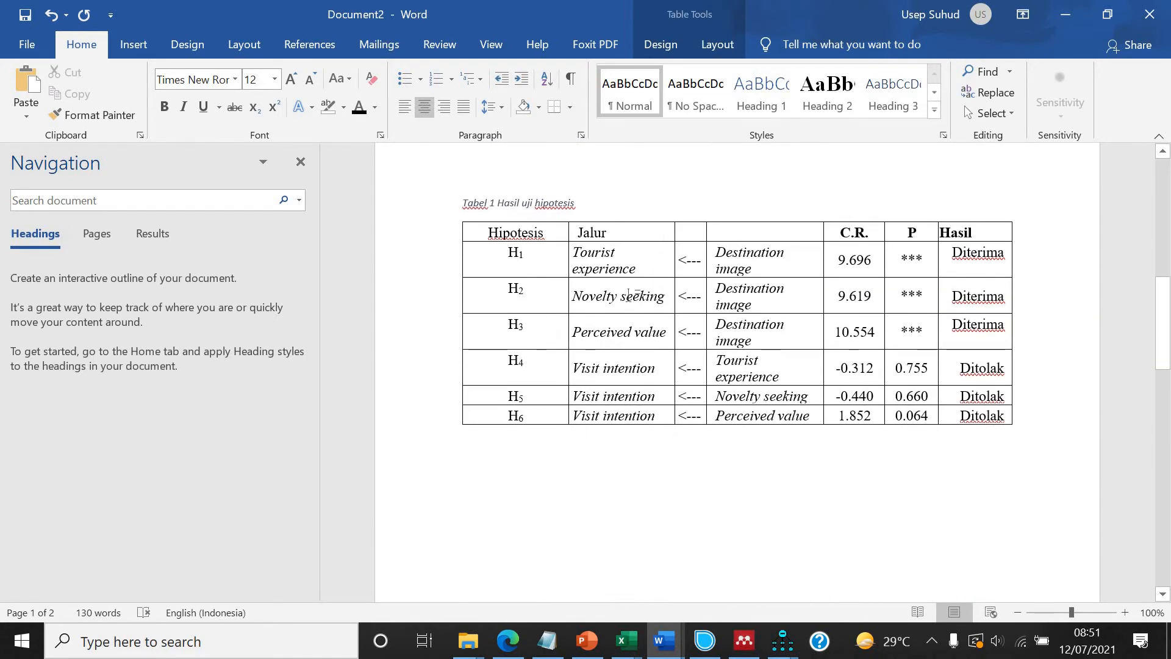
scroll(629, 295, "down", 3)
scroll(629, 295, "up", 5)
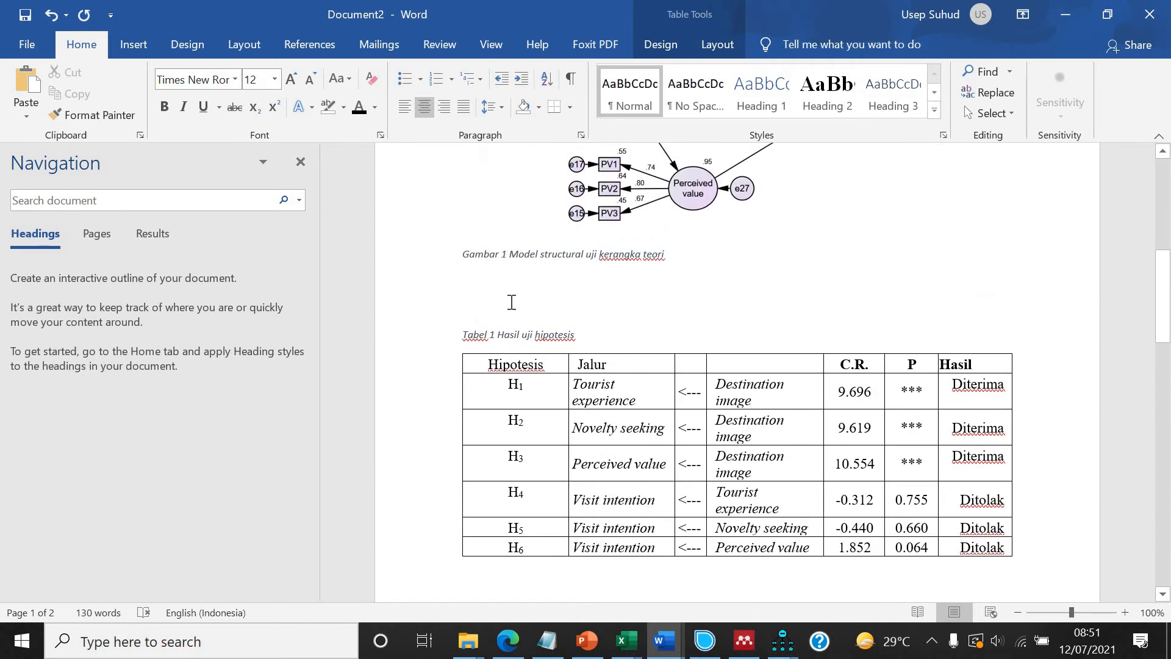
left_click(574, 310)
type("TABE")
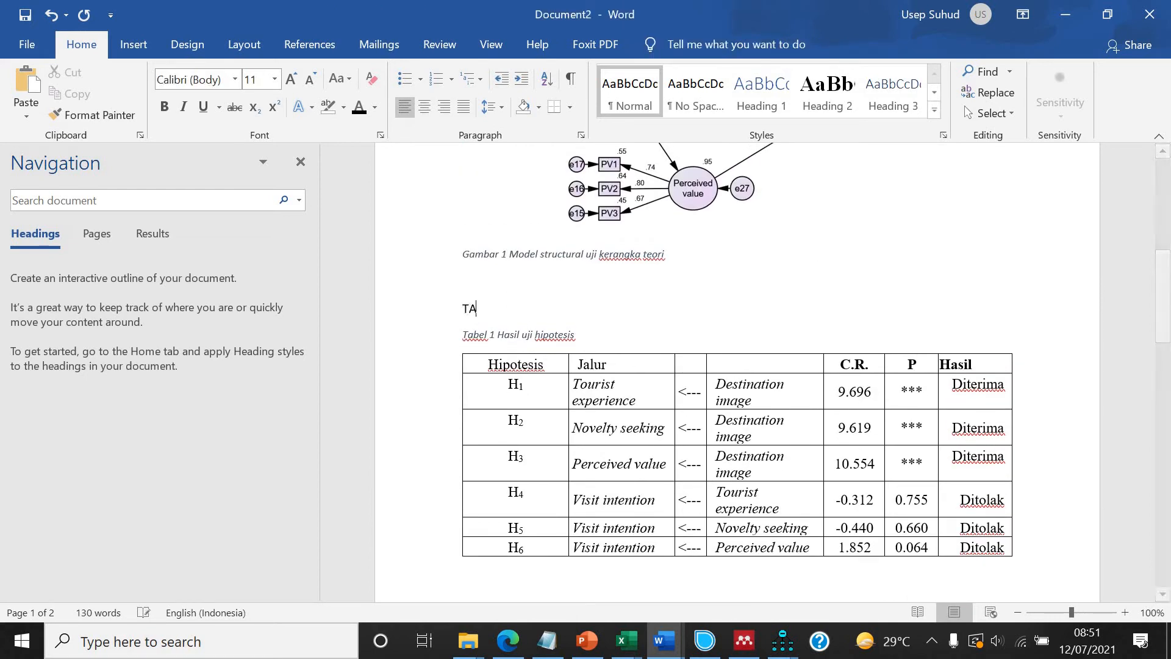
key("BackSpace")
key("BackSpace")
type("abel 1")
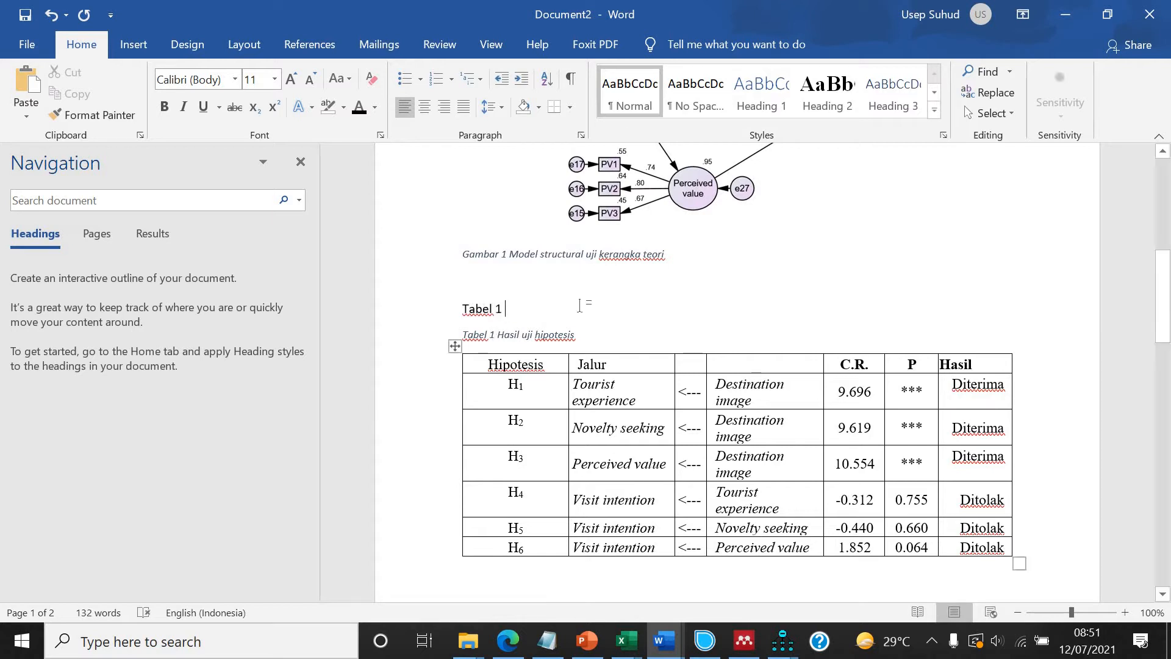
key("Return")
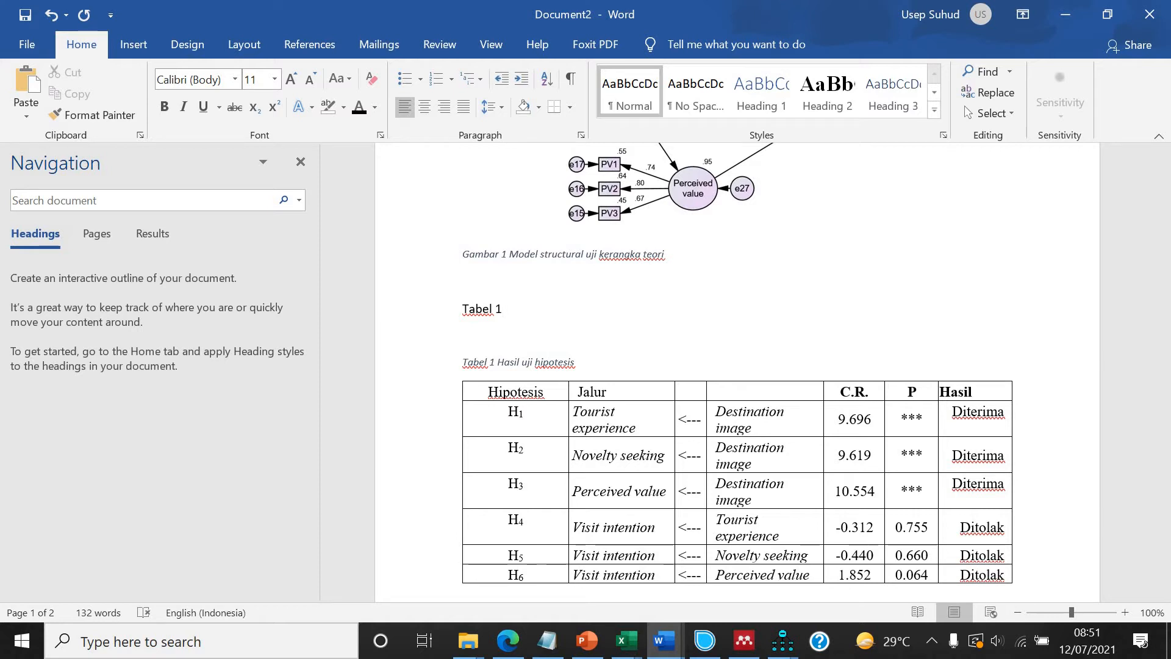
type("menggamb")
key("BackSpace")
key("BackSpace")
key("BackSpace")
key("BackSpace")
key("BackSpace")
key("BackSpace")
key("BackSpace")
type("nunjukkan hasil uji hipotesis. ")
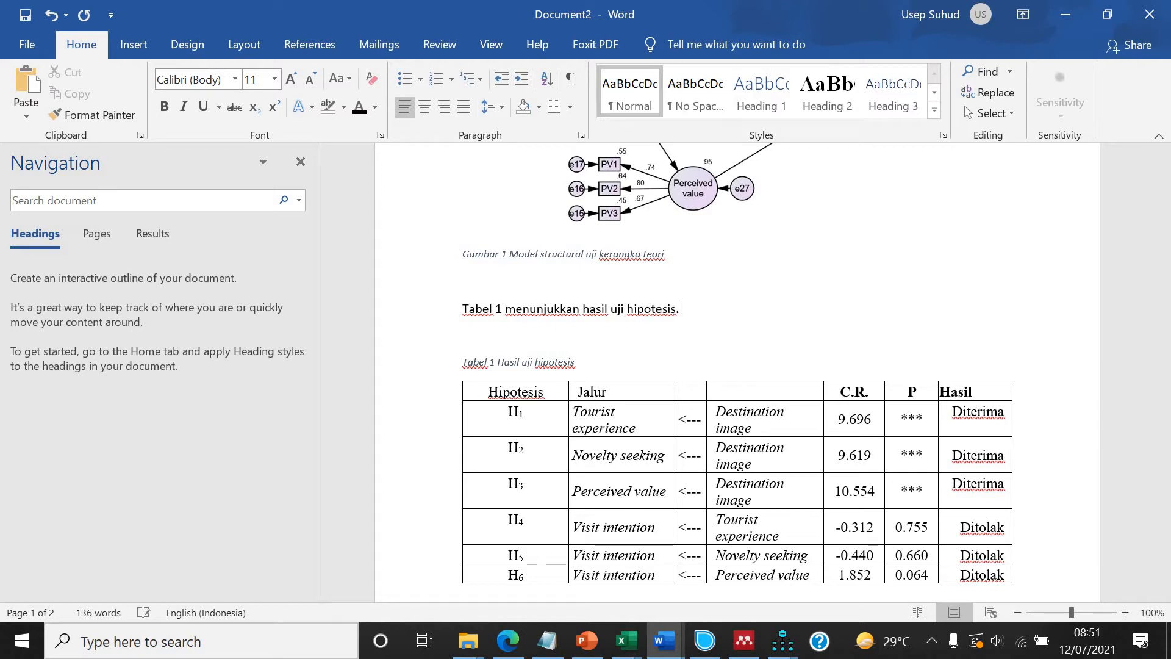
type("secara total ada enam h")
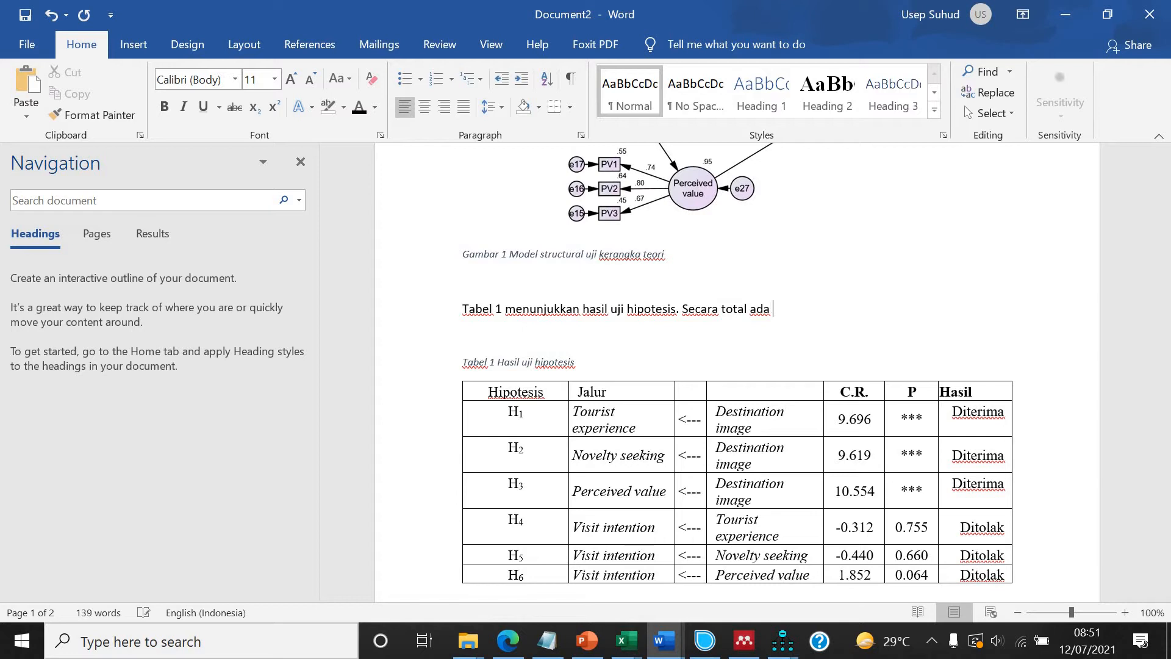
type("ipotesis y")
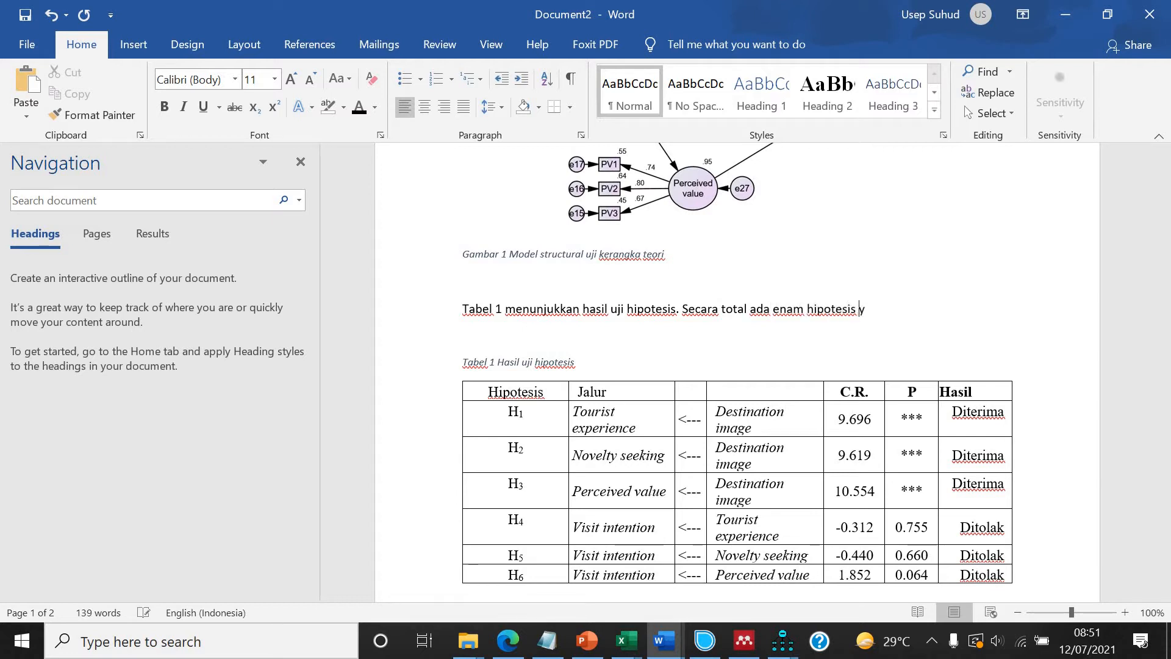
type("ang diuji,")
Continue the paragraph with "Secara total ada enam hipotesis yang diuji. Namun demikian,".
key("BackSpace")
type(".")
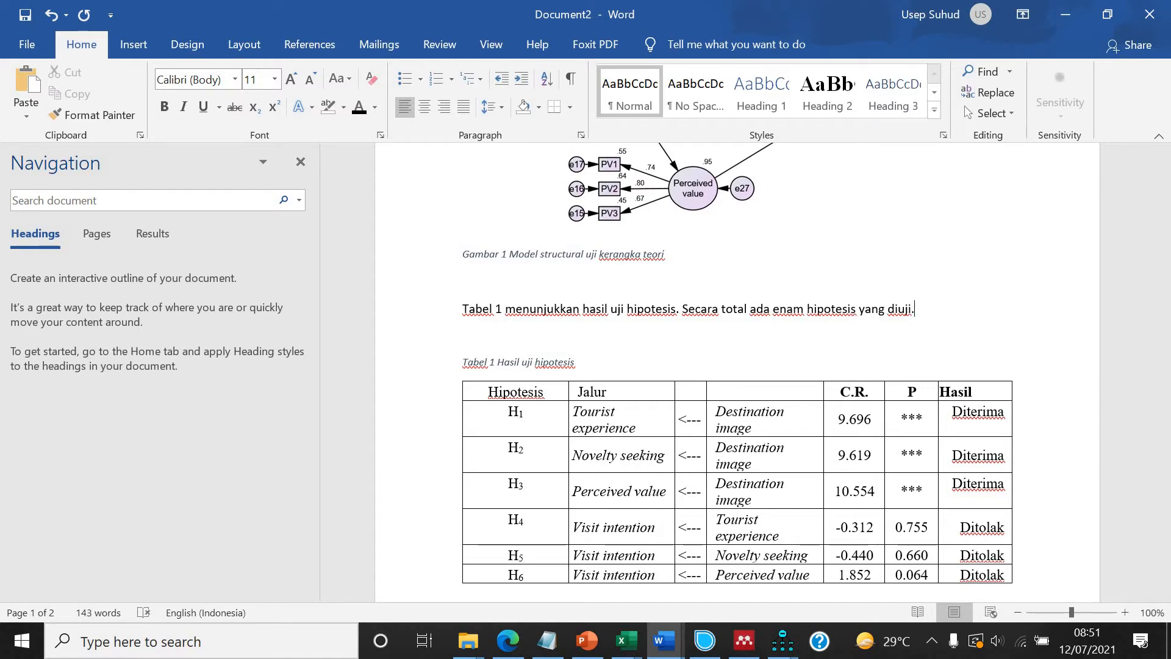
type(" namamun demikian,")
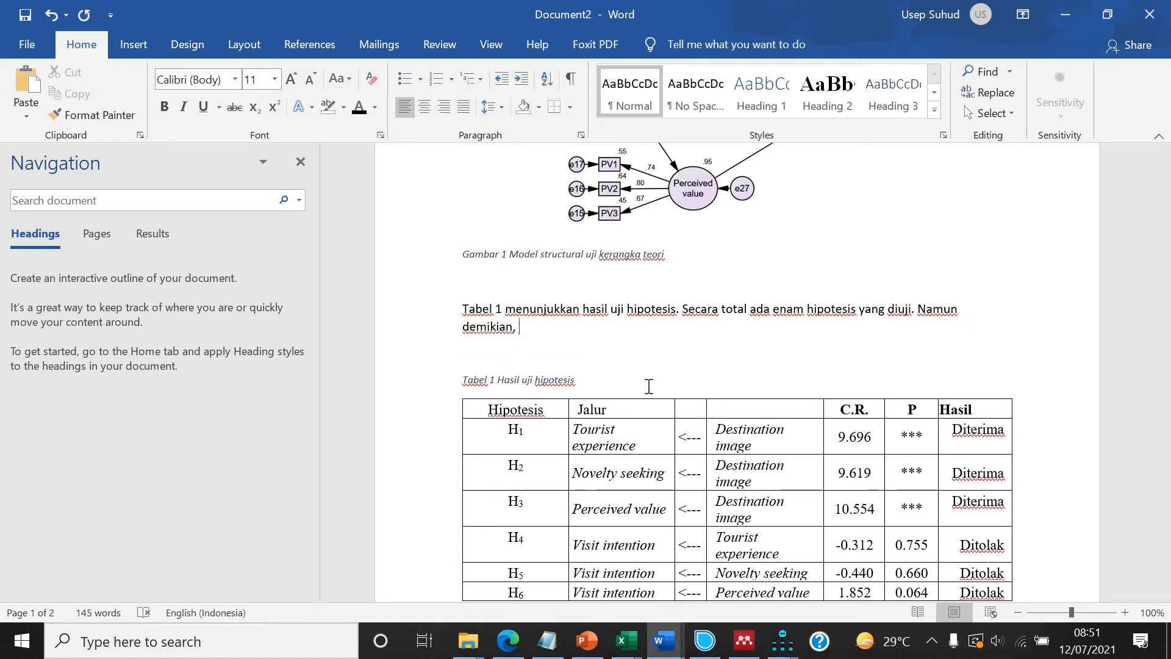
Add "hanya ada tiga hipotesis yang diterima, yaitu H1, H2, dan H3 dengan" to the paragraph.
scroll(652, 386, "down", 1)
type("hanya ada tiga hipotesis yang")
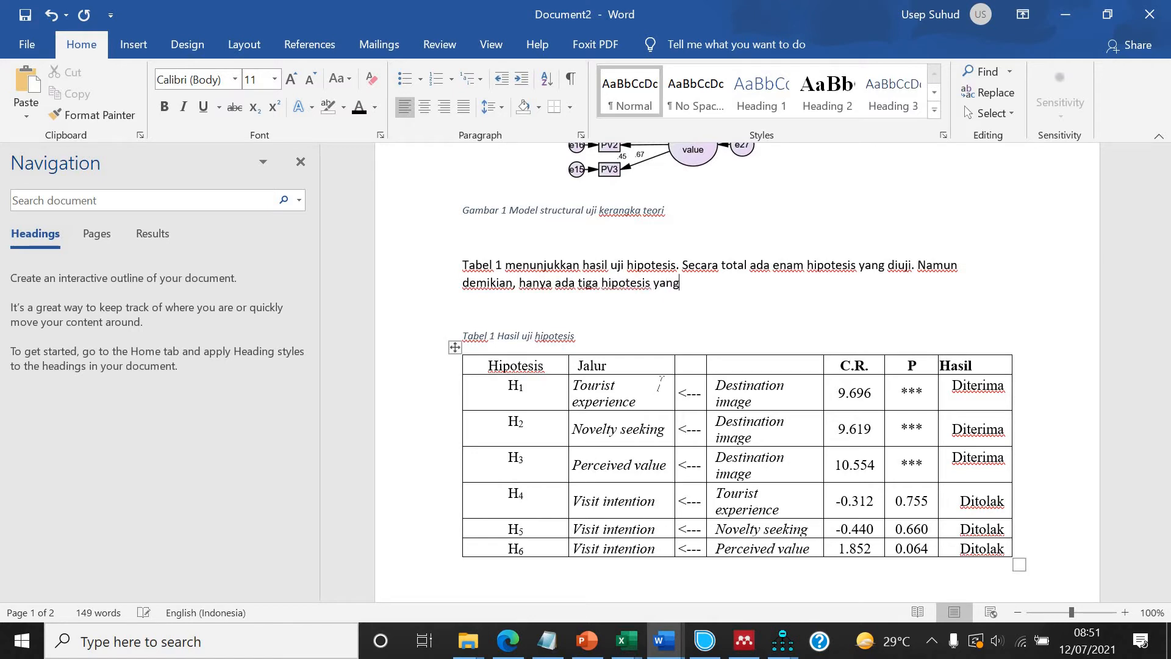
type(" diterima, yaitu")
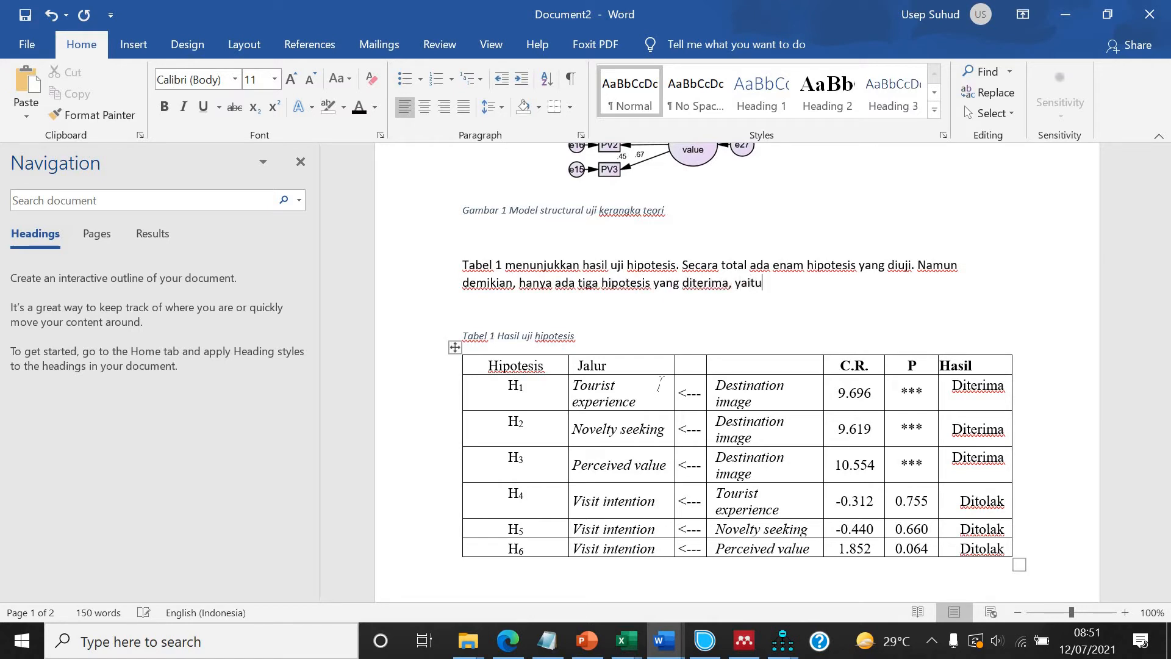
type(" H1, H2, dan H3 dengan ")
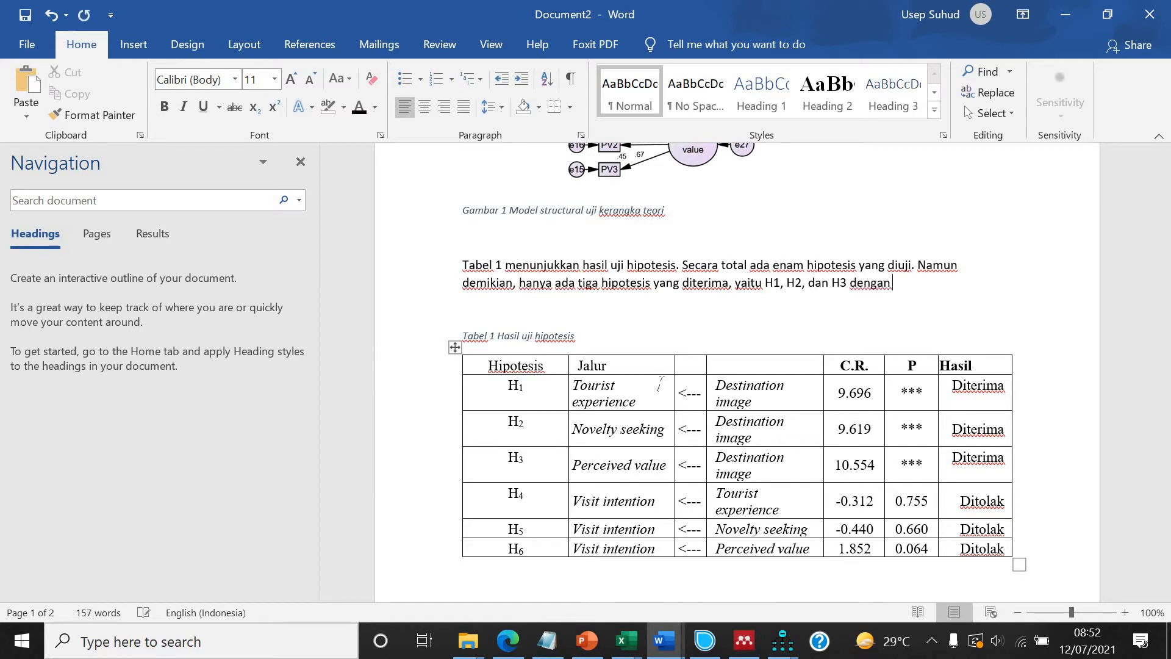
type("nilai C")
type(".R. masing-masing")
type(" adalah ")
type("9.696, 9.6")
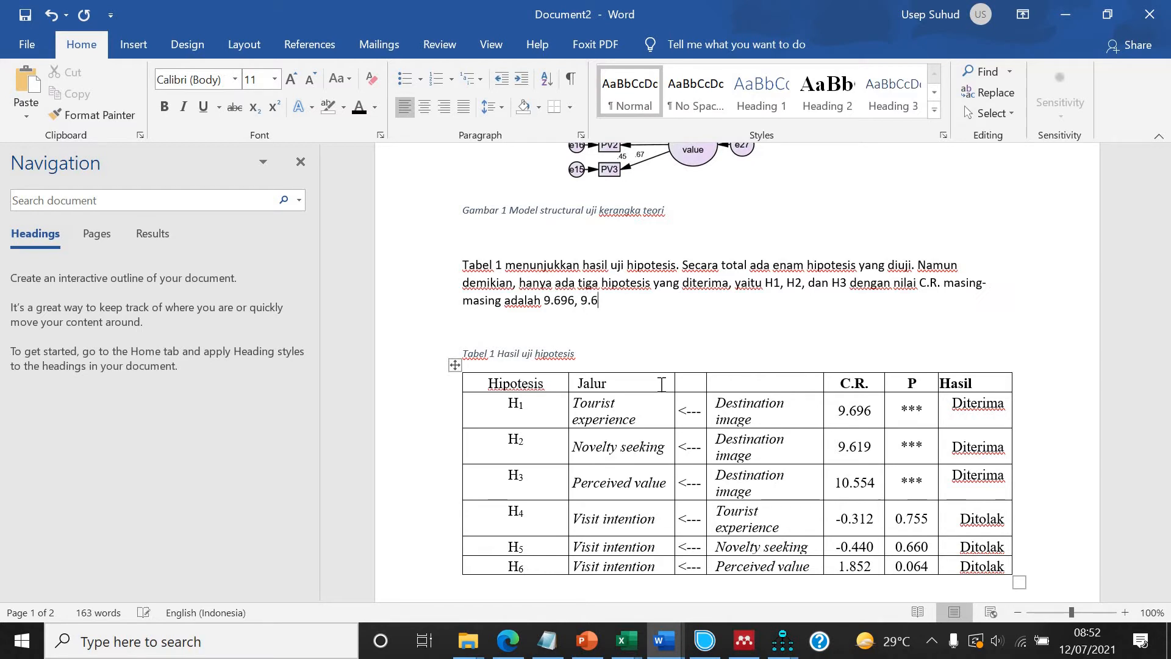
Finish the sentence with "nilai C.R. masing-masing adalah 9.696, 9.619, dan 10.554.".
type("dan 10.554.")
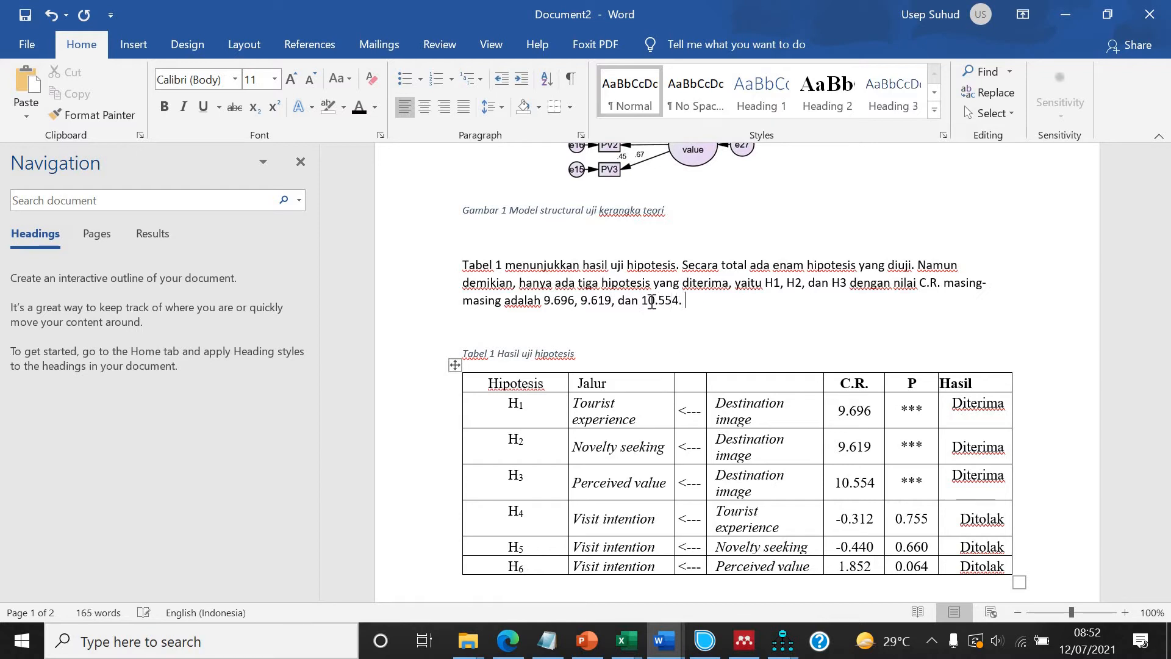
Modify the Normal style to Times New Roman, 12 pt, justified alignment.
left_click(632, 264)
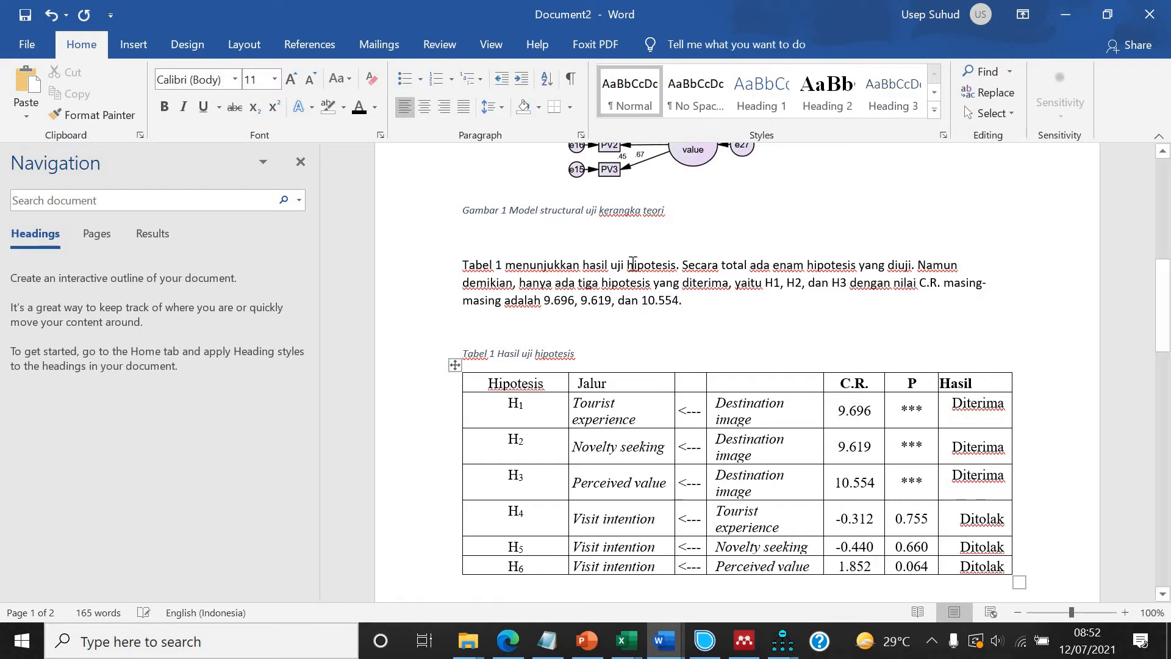
right_click(631, 86)
left_click(677, 113)
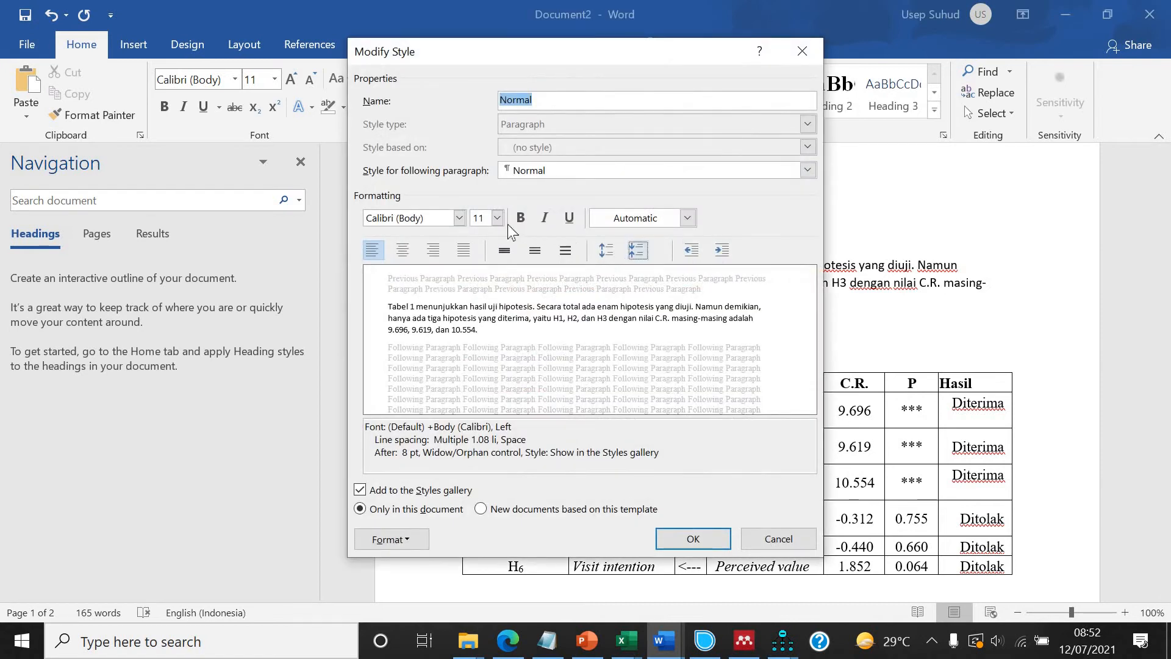
left_click(498, 218)
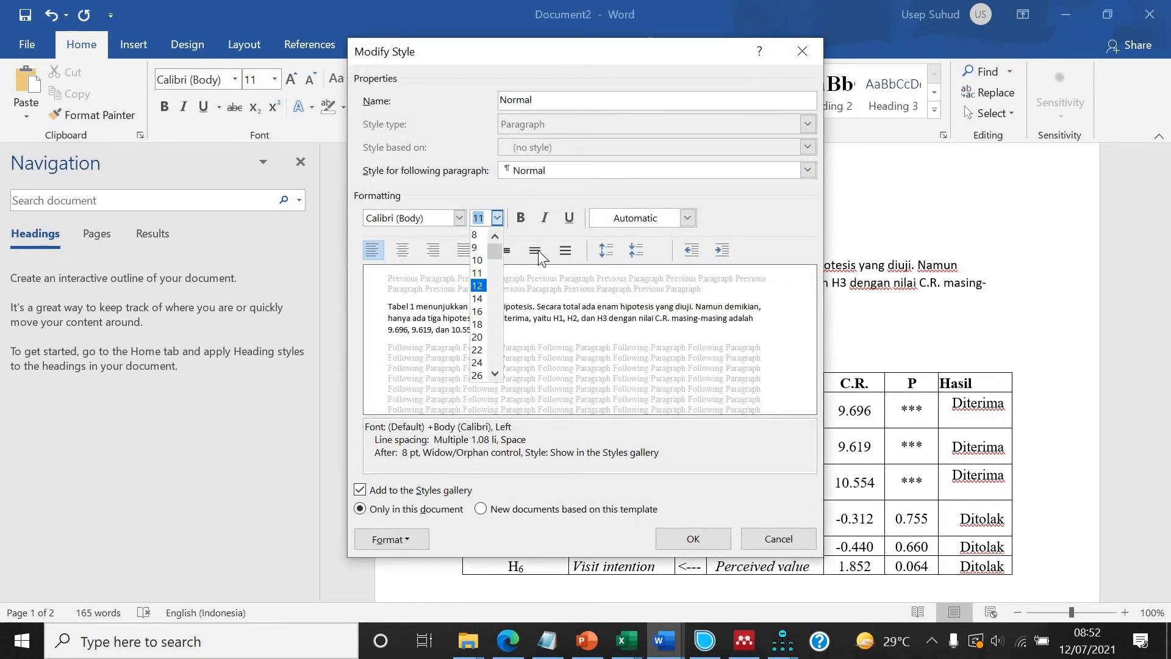
left_click(486, 287)
left_click(535, 249)
left_click(459, 218)
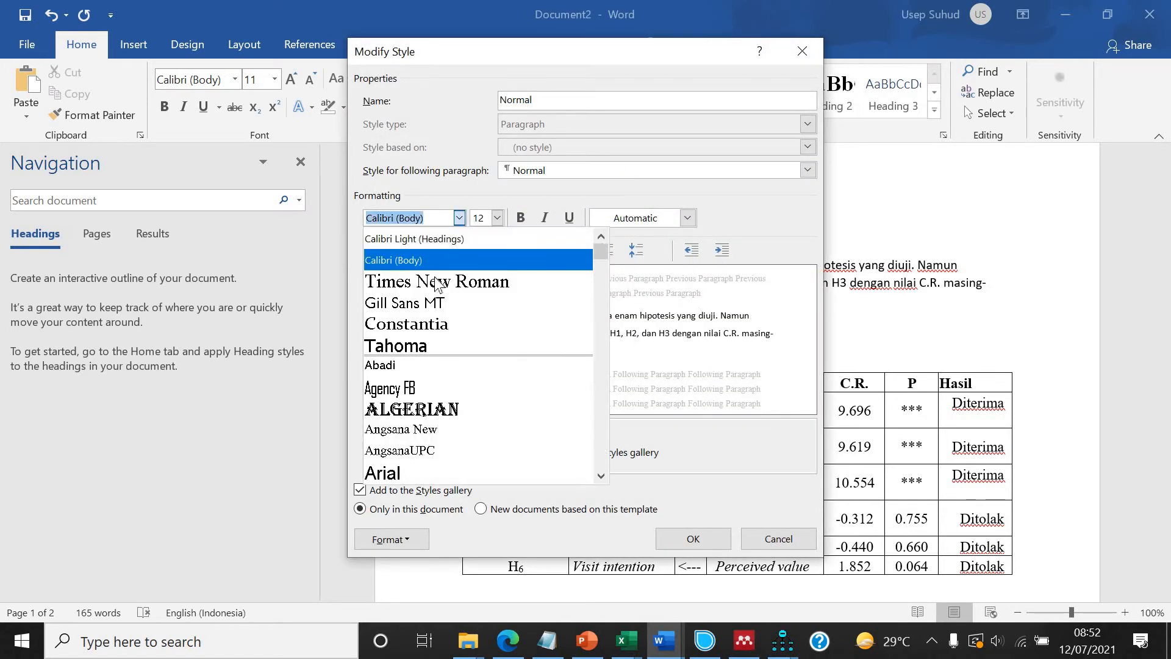
left_click(439, 282)
left_click(707, 539)
Make the digits in H1, H2 and H3 within the paragraph subscript.
scroll(761, 379, "down", 3)
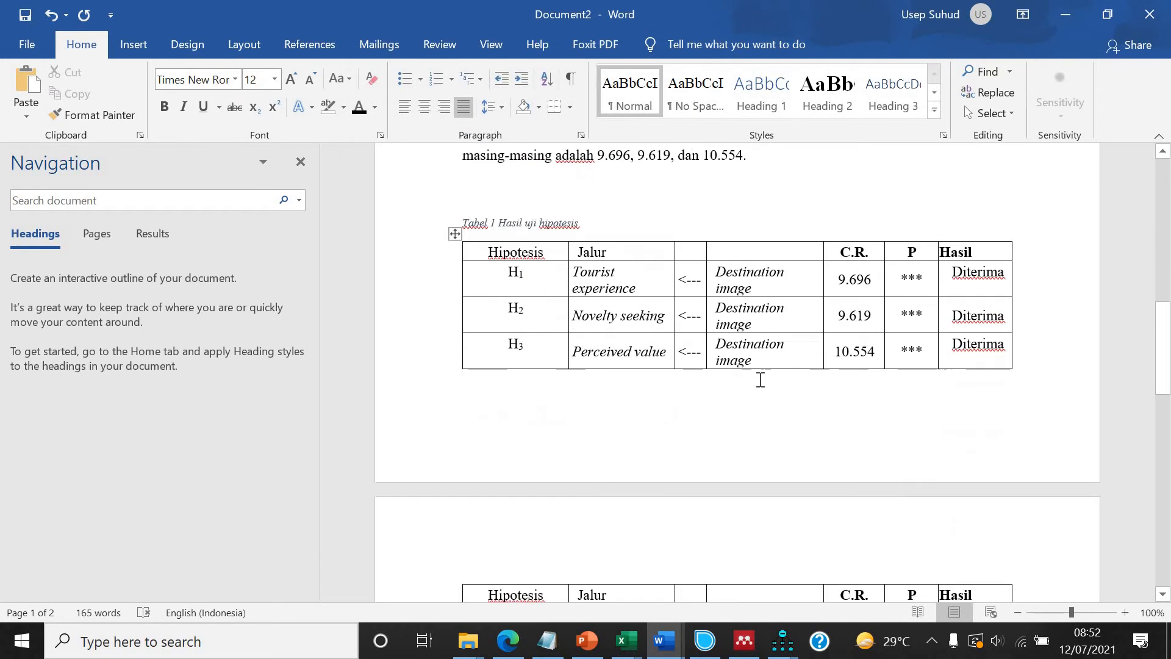
scroll(761, 379, "up", 2)
left_click(822, 281)
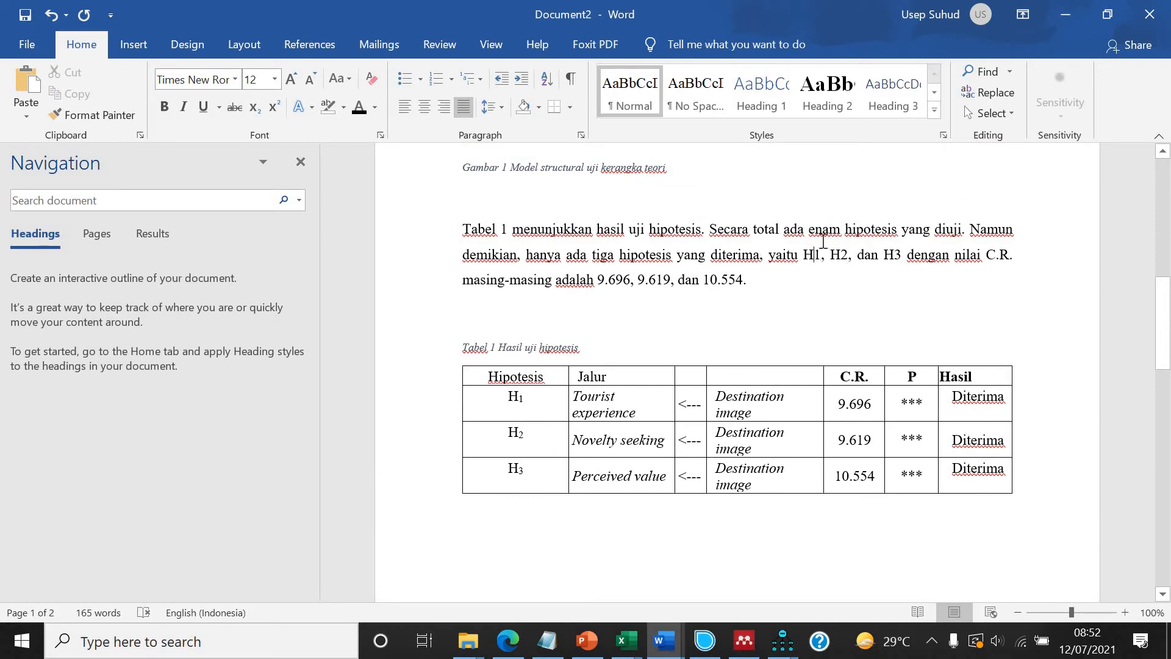
left_click_drag(821, 255, 813, 255)
left_click(255, 108)
left_click_drag(848, 255, 839, 255)
left_click(254, 108)
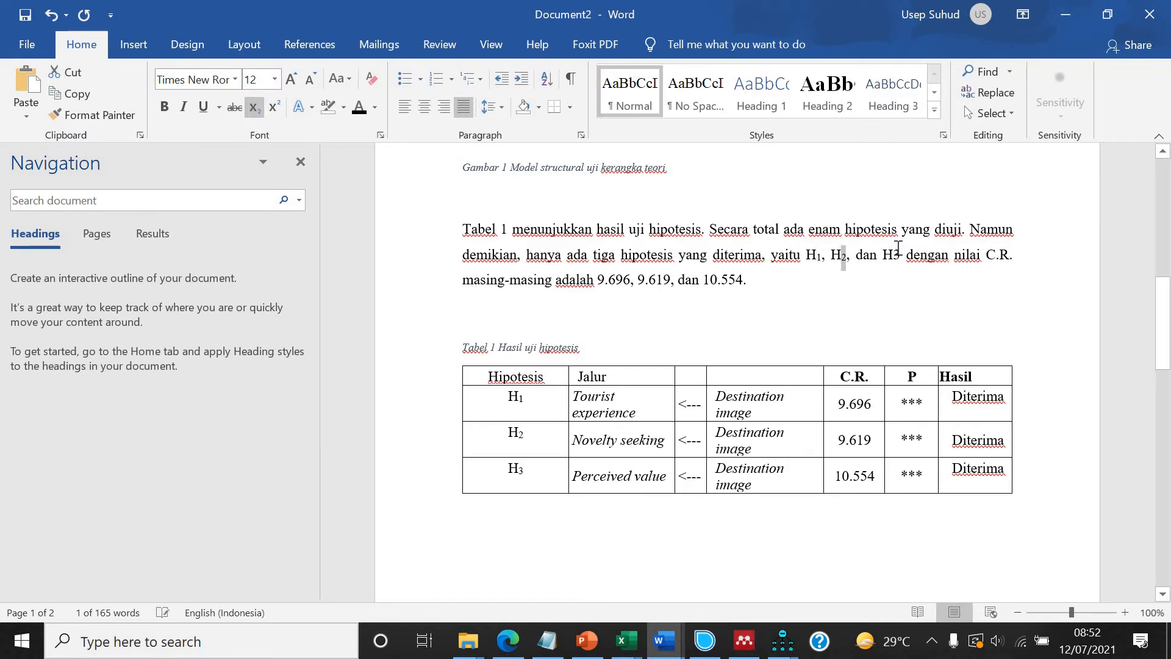
left_click_drag(901, 255, 894, 255)
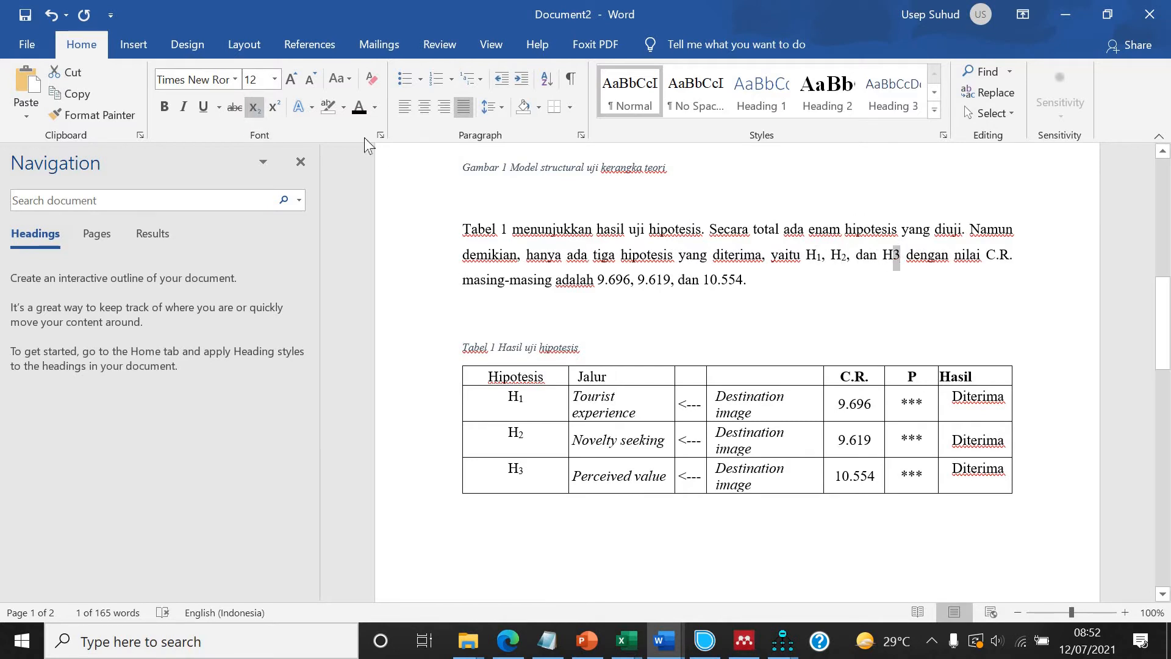
left_click(255, 108)
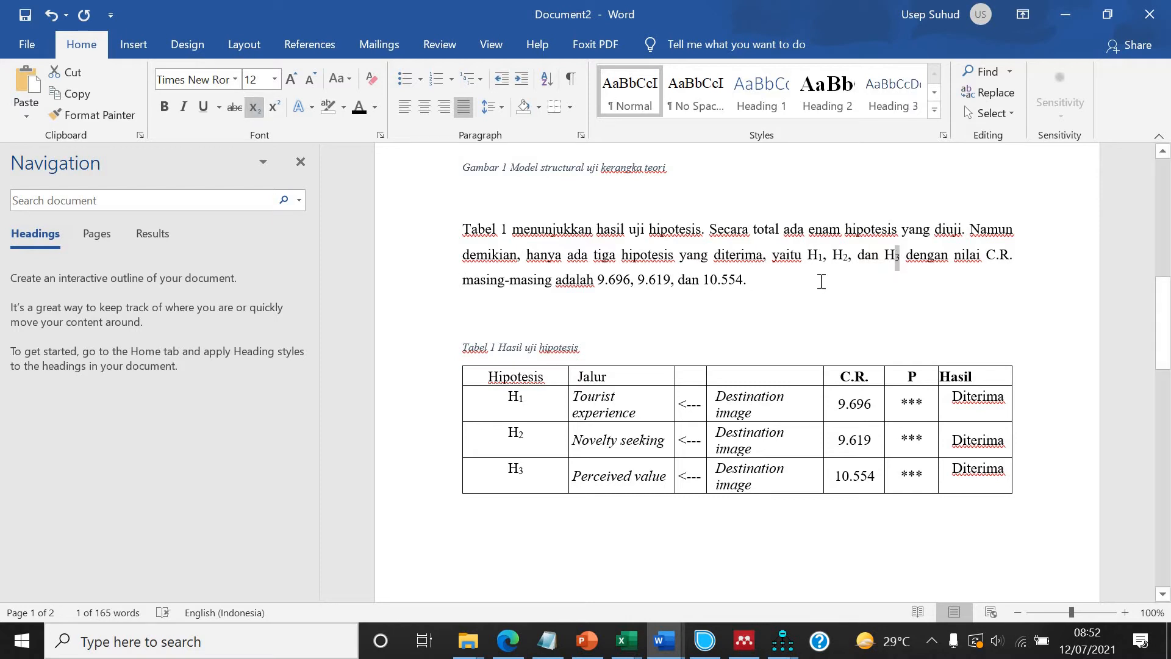
Append "Sementara itu, tiga hipotesis lainnya ditolak, termasuk" to the paragraph.
left_click(841, 298)
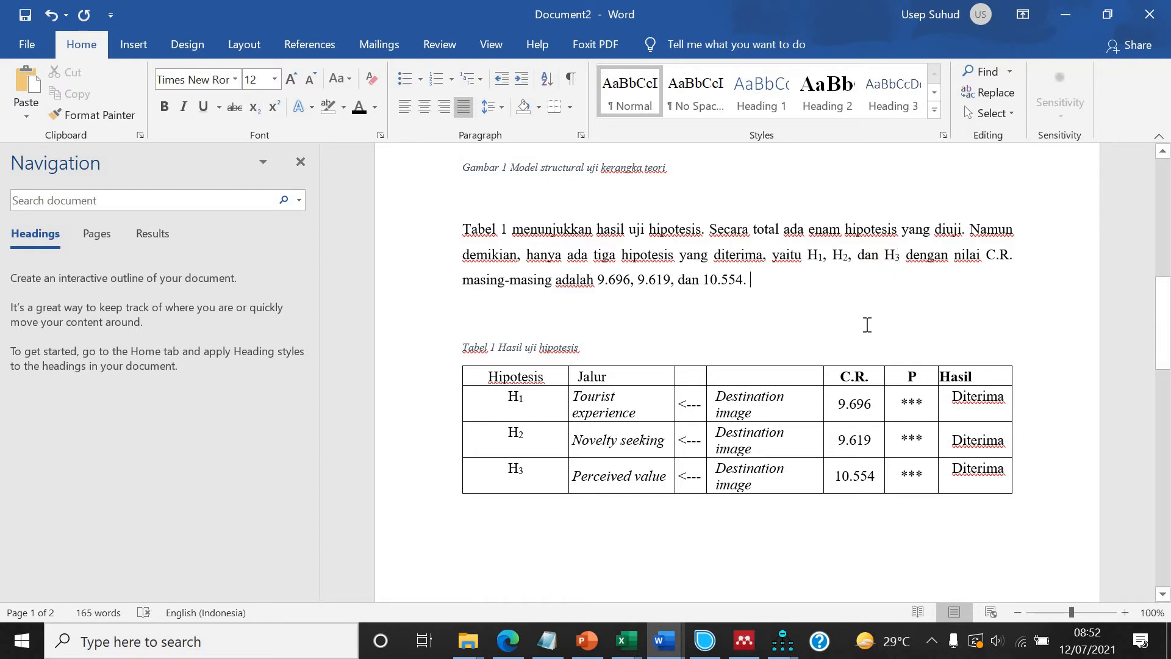
type("Sementara itu, tiga hipotesis lainnya ditolak, termasuk")
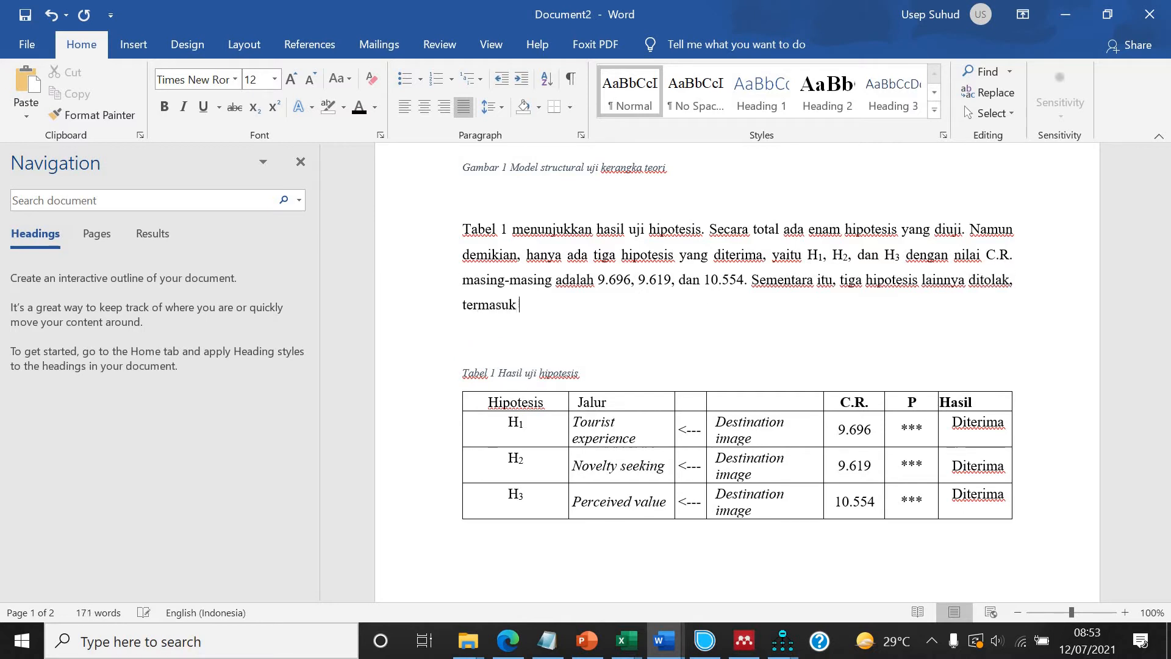
Continue the paragraph with "H4, H5, dan H6, dengan nilai" after "termasuk".
scroll(695, 413, "down", 5)
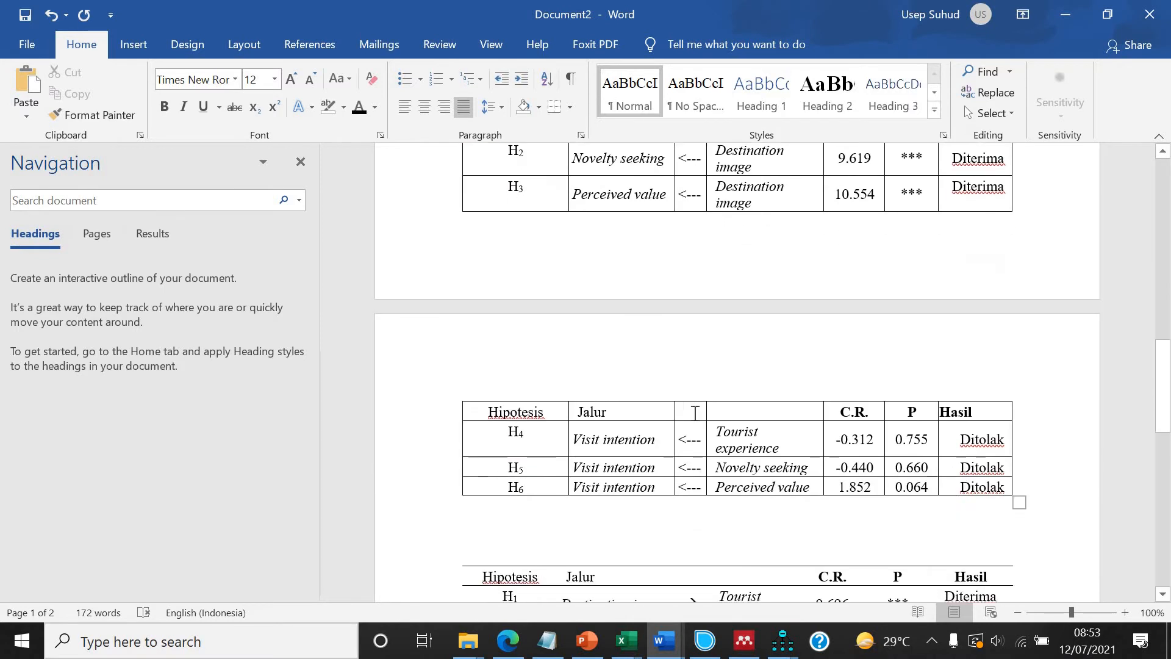
type("H4, H")
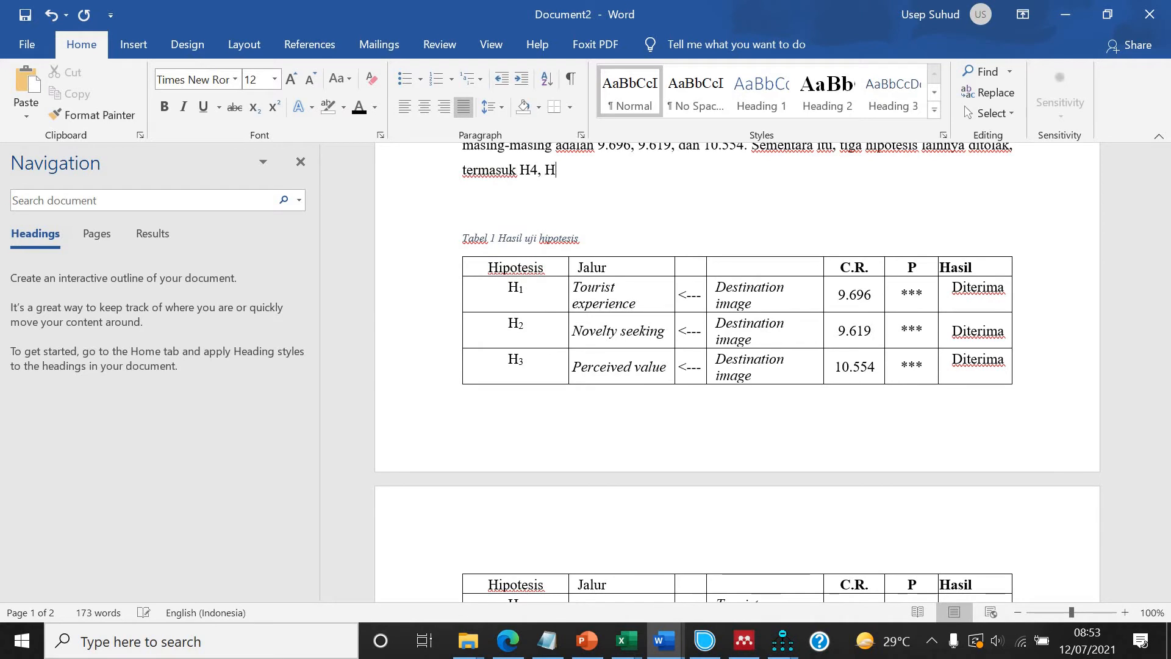
type("5, dan H6, dengan nilai ")
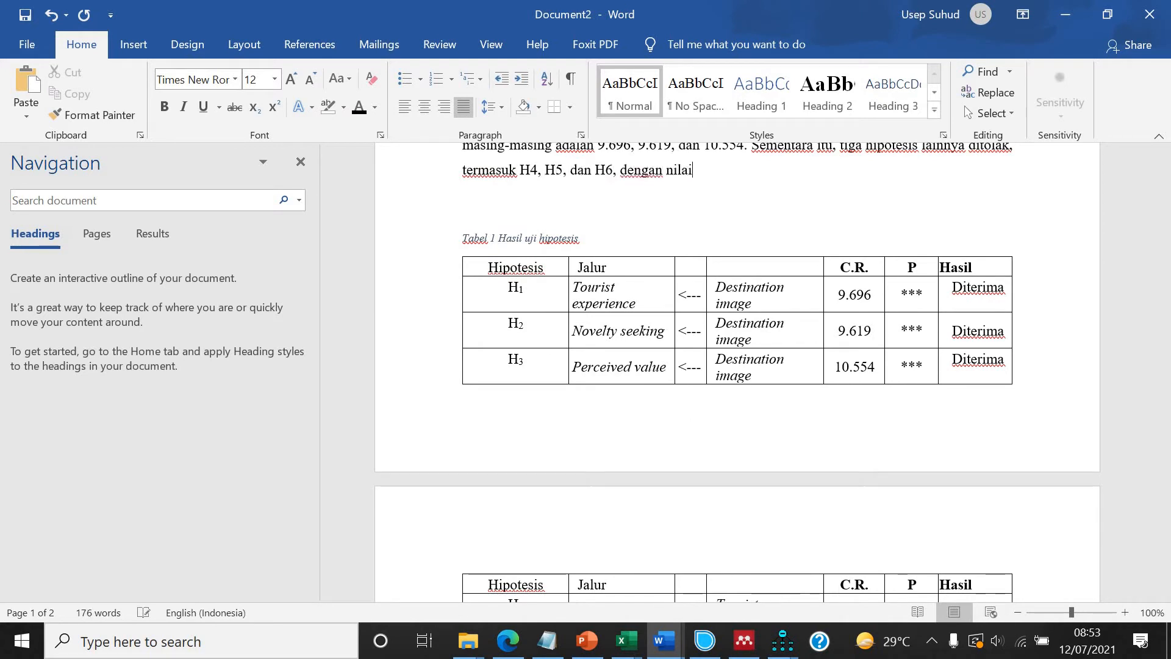
type("C.R. smasing")
Extend the sentence with "C.R. masing-masing".
key("BackSpace")
key("BackSpace")
key("BackSpace")
key("BackSpace")
key("BackSpace")
key("BackSpace")
key("BackSpace")
type("masing-masing")
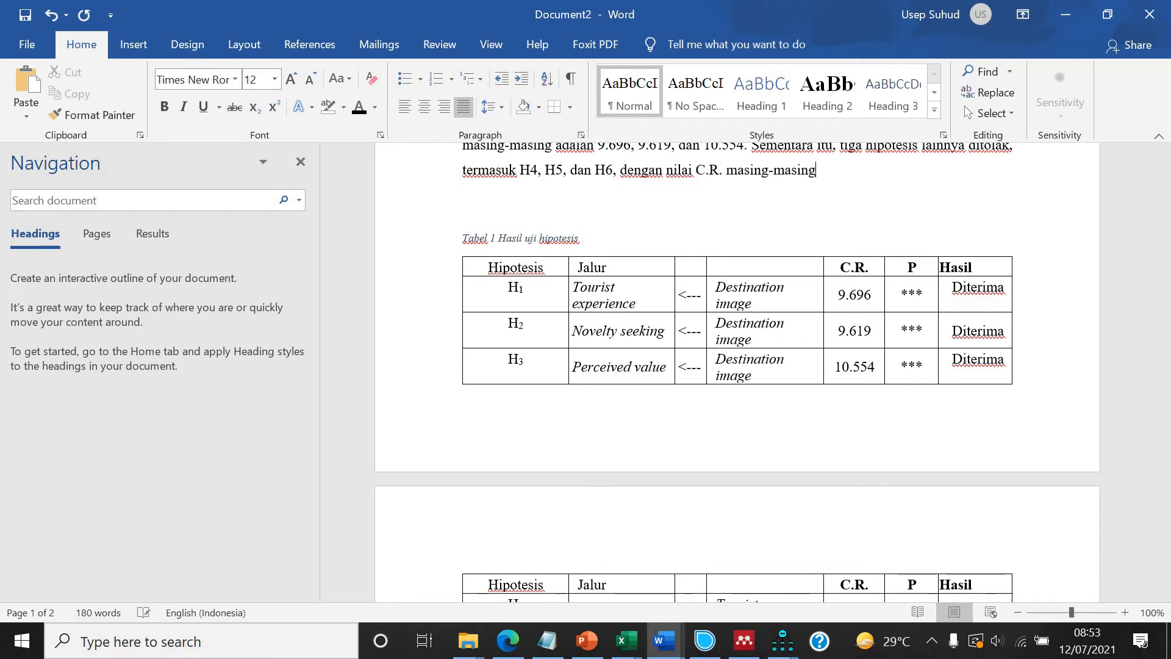
Add the rejected hypotheses' C.R. values "-0.312. -0.440, dan 1.852." from the table to the sentence.
scroll(799, 497, "down", 3)
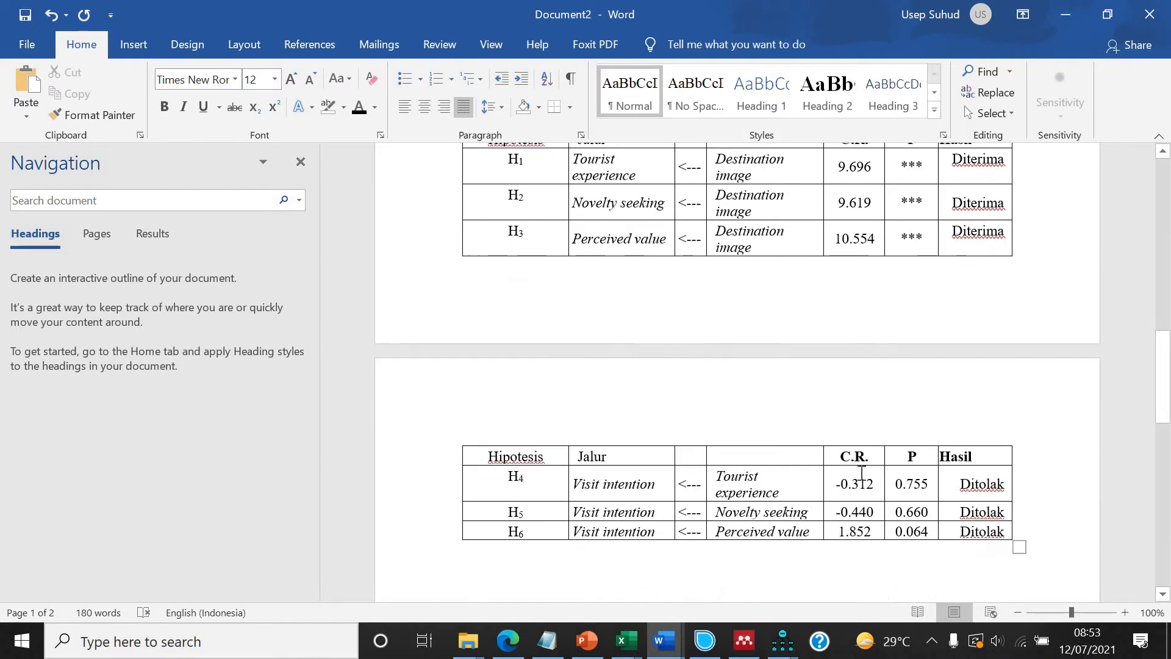
type("-0")
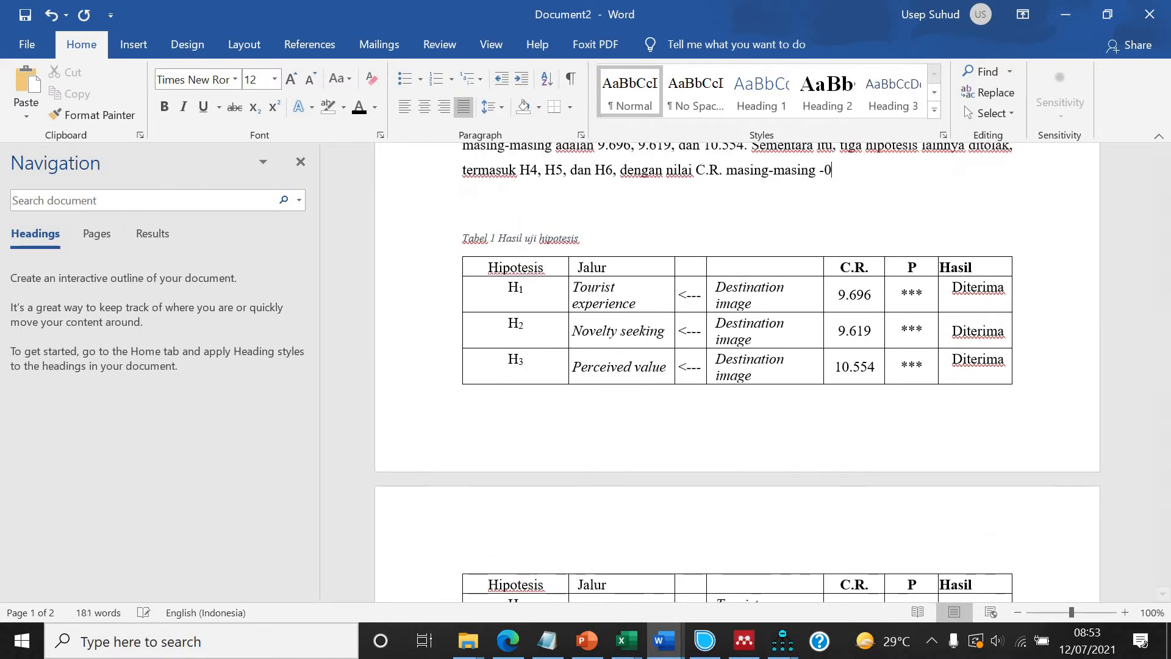
type(".30")
scroll(870, 474, "down", 2)
type("12.")
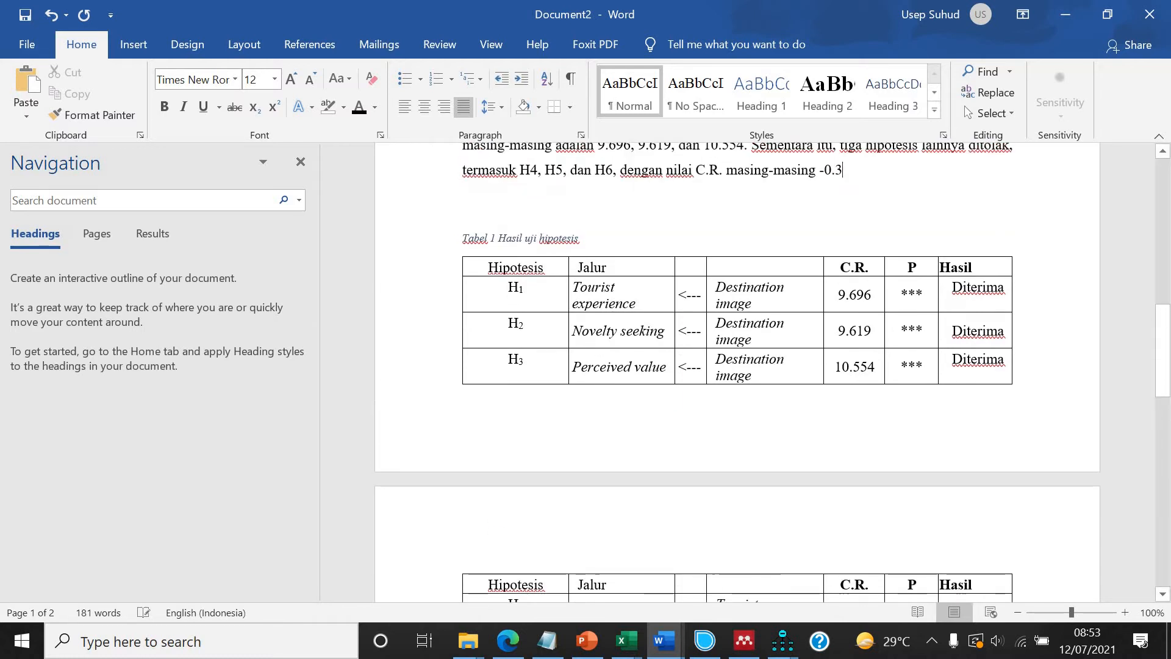
scroll(901, 458, "down", 5)
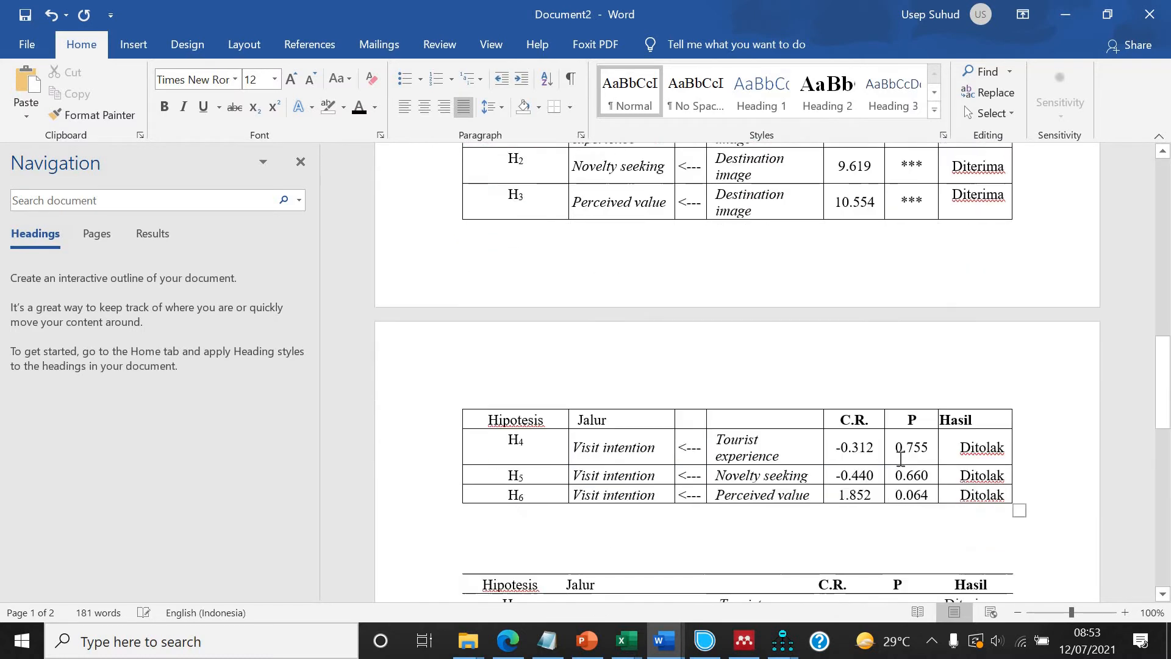
type("0.312. 0.")
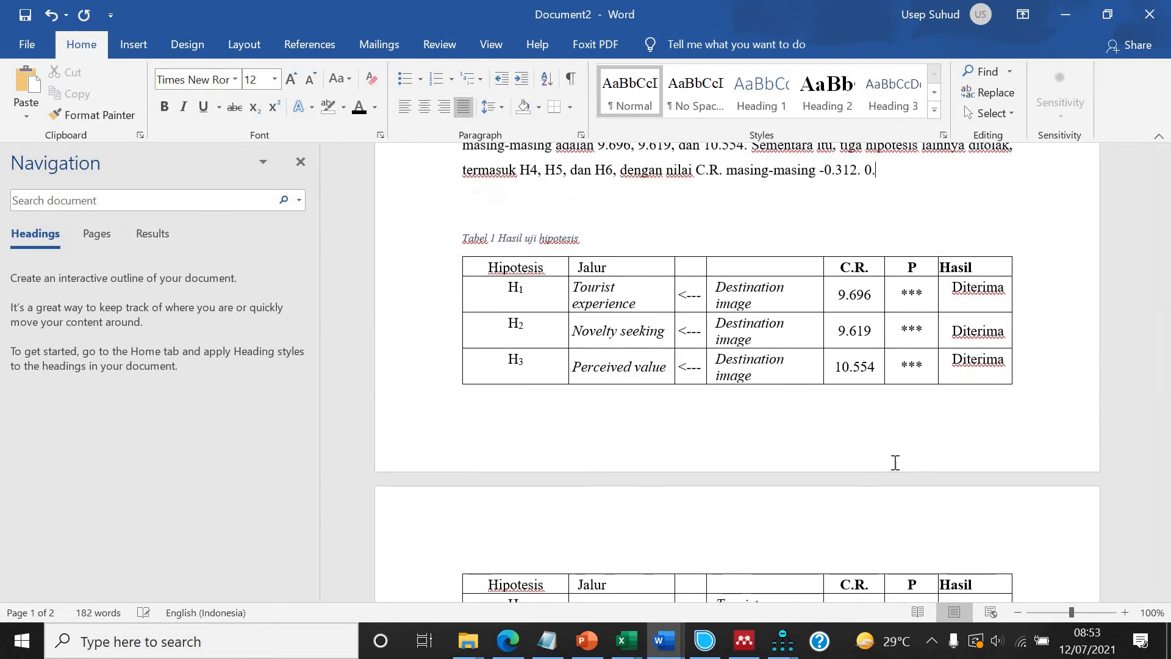
scroll(898, 461, "down", 3)
type(".440,")
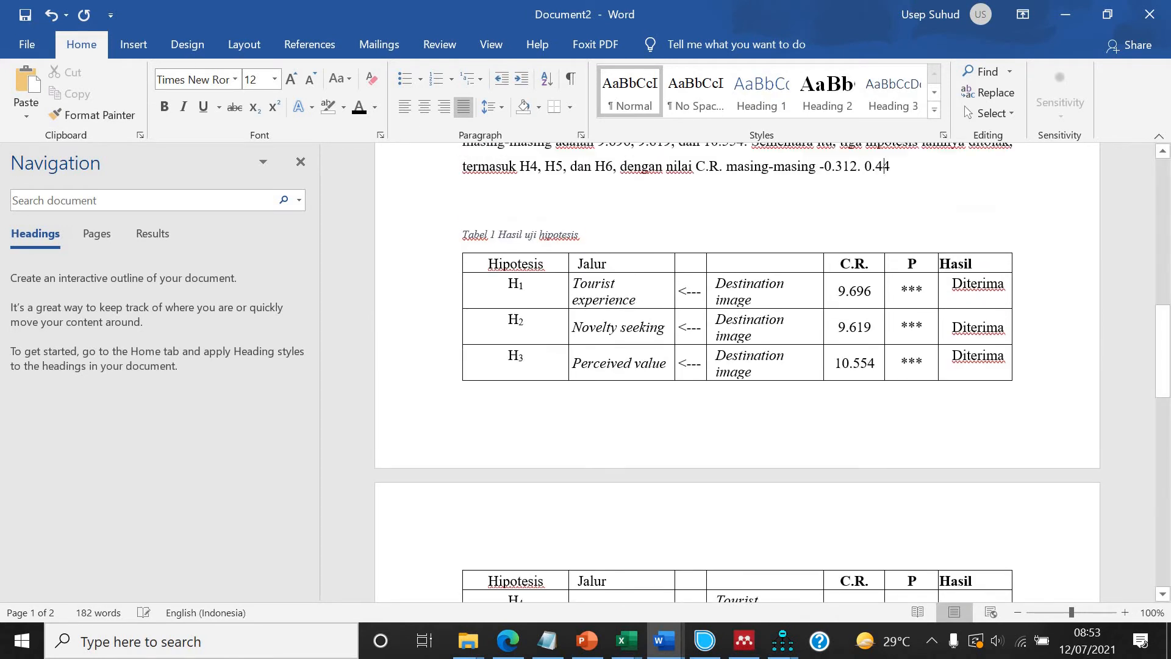
left_click(867, 171)
type("-")
key("End")
type("dan")
scroll(910, 299, "down", 3)
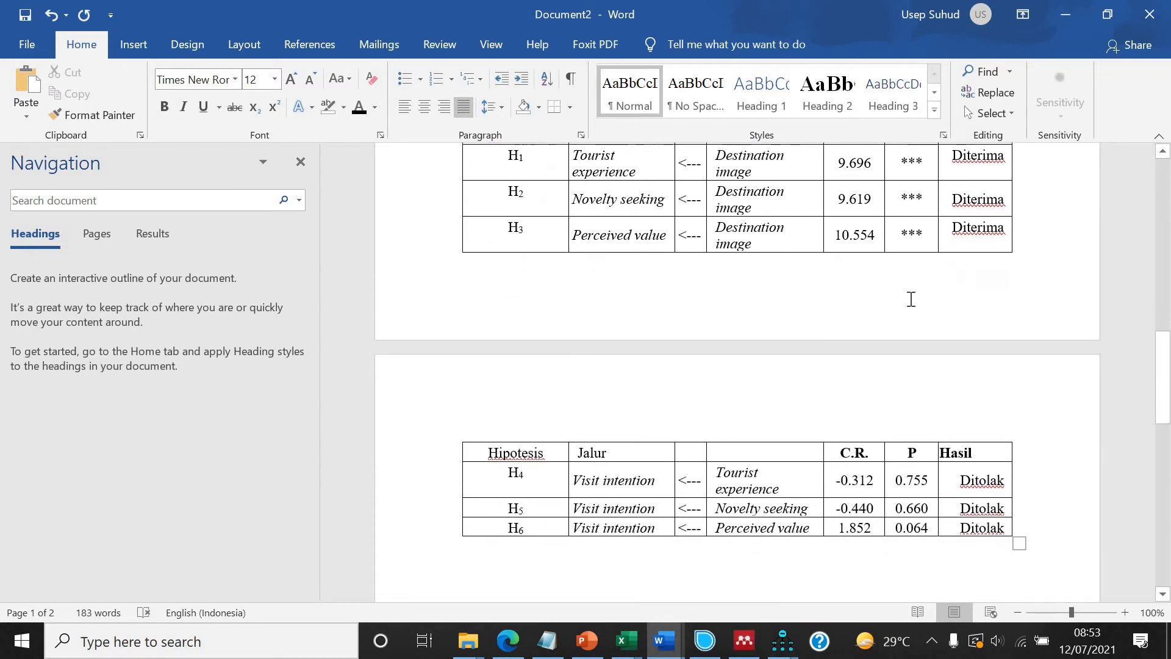
type("12. -0.440, dan 1.")
scroll(911, 299, "down", 5)
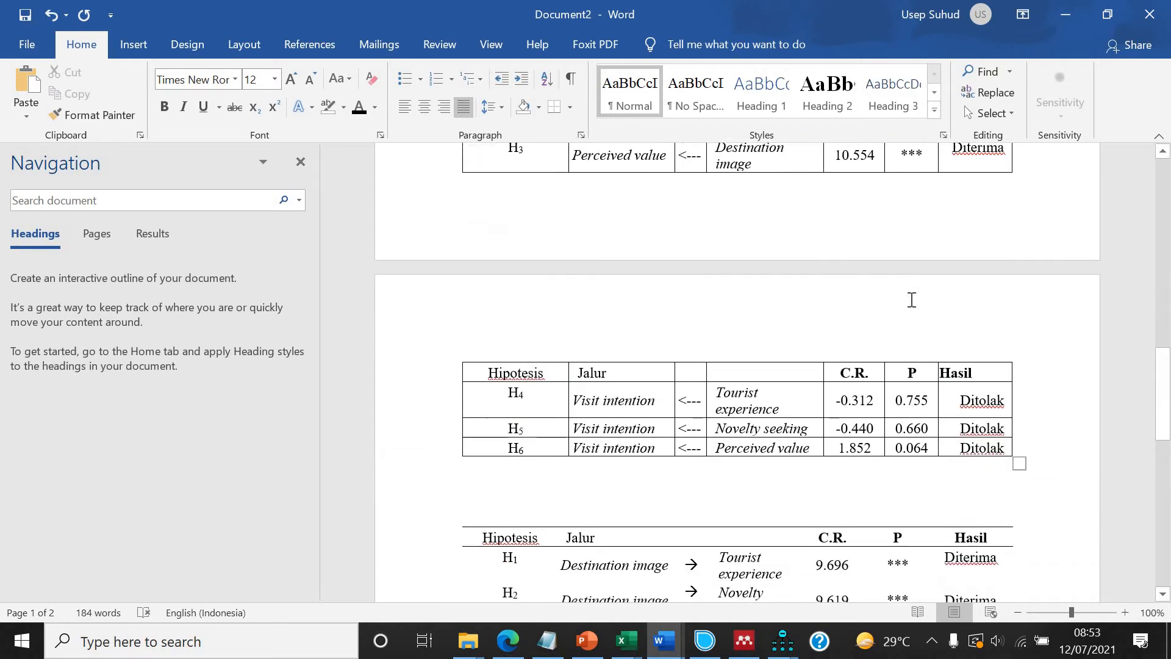
scroll(911, 299, "down", 2)
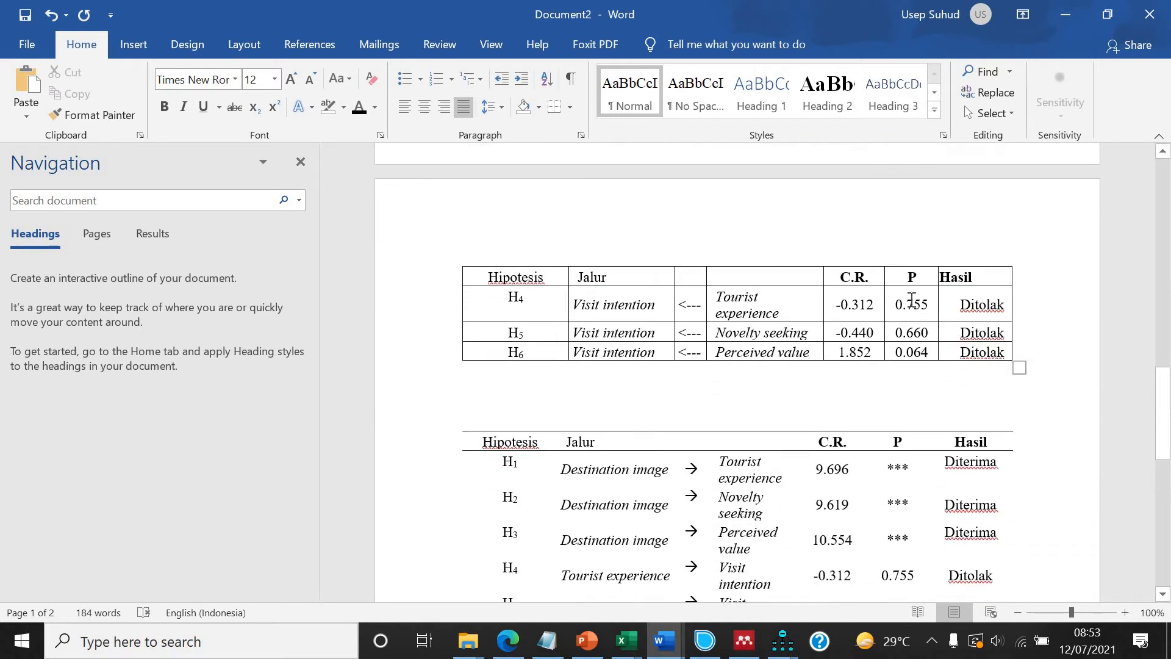
type(".852.")
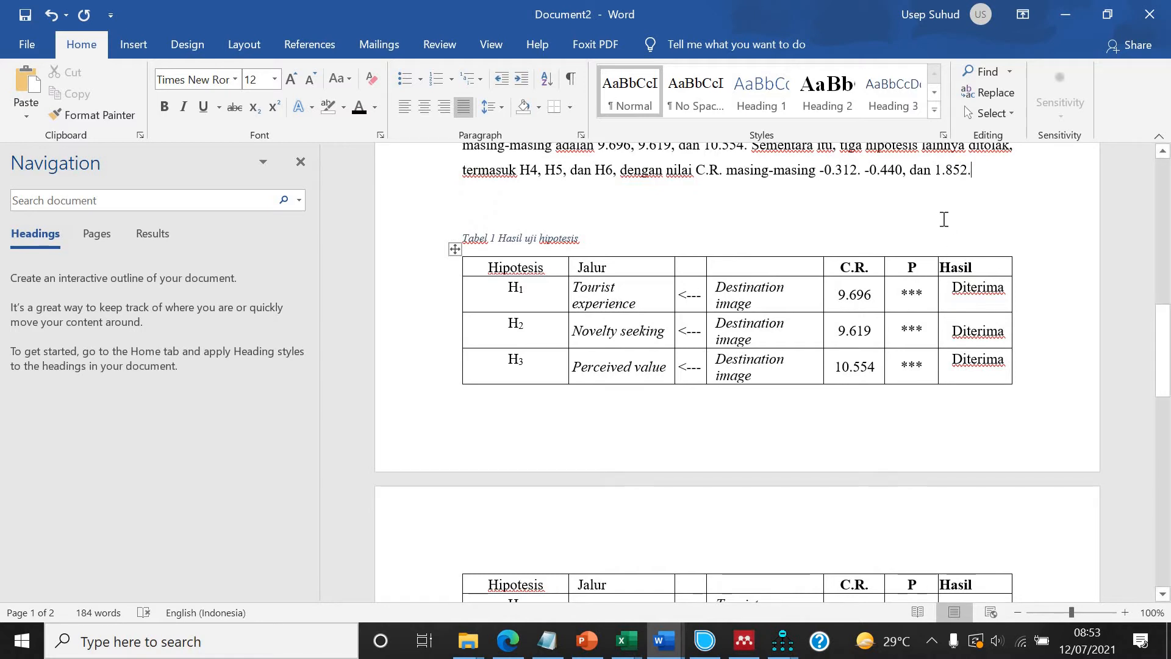
Add the sentence "Ketiga hipotesis ini ditolak, karena nilai C.R. yang mereka miliki" with a capital K.
scroll(967, 236, "up", 2)
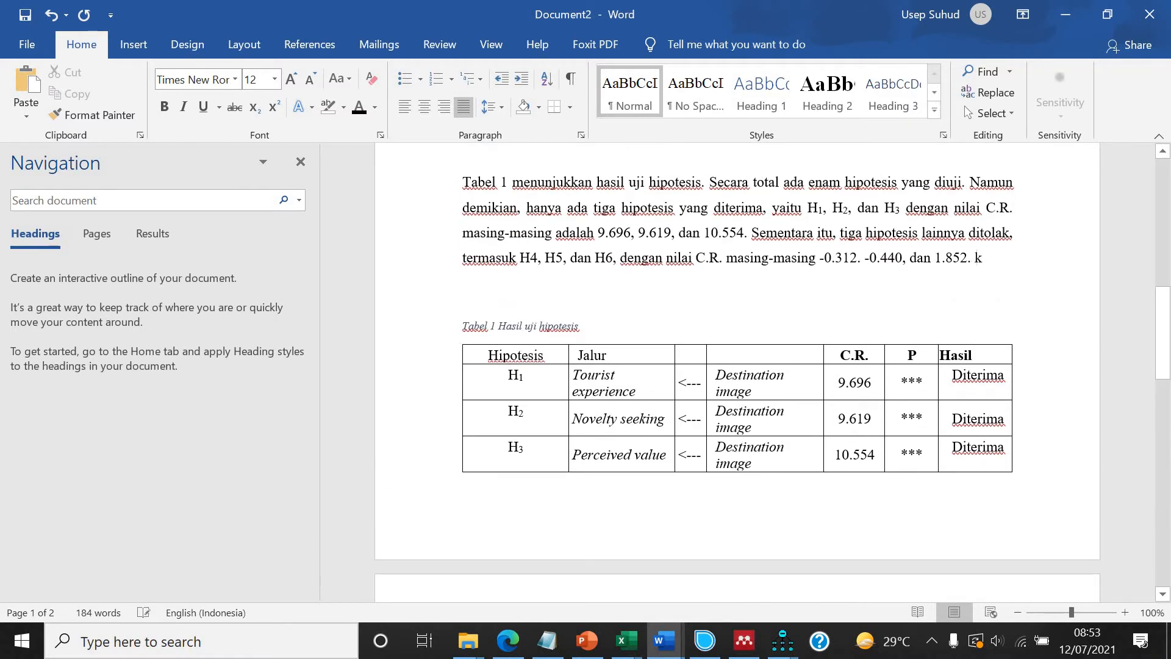
type("ketiga hipote")
type("sis ini dito")
type("lak, karena")
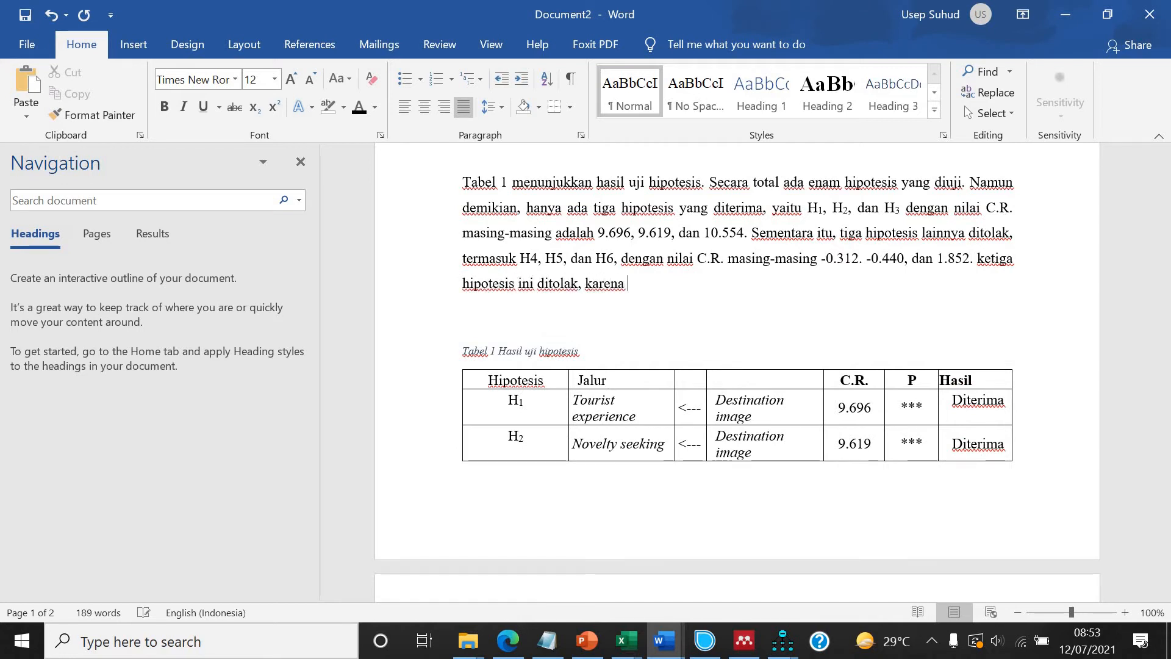
type("C.")
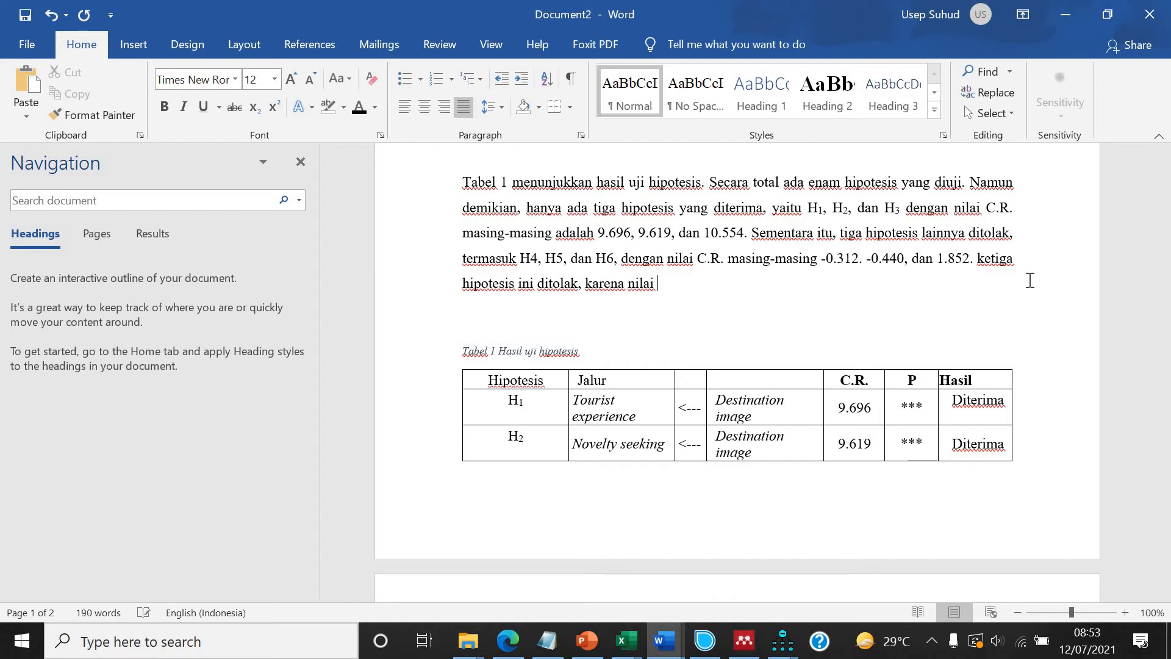
type("R. yang emreka")
key("BackSpace")
key("BackSpace")
key("BackSpace")
key("BackSpace")
key("BackSpace")
type("mereka miliki")
left_click(984, 259)
key("BackSpace")
type("K")
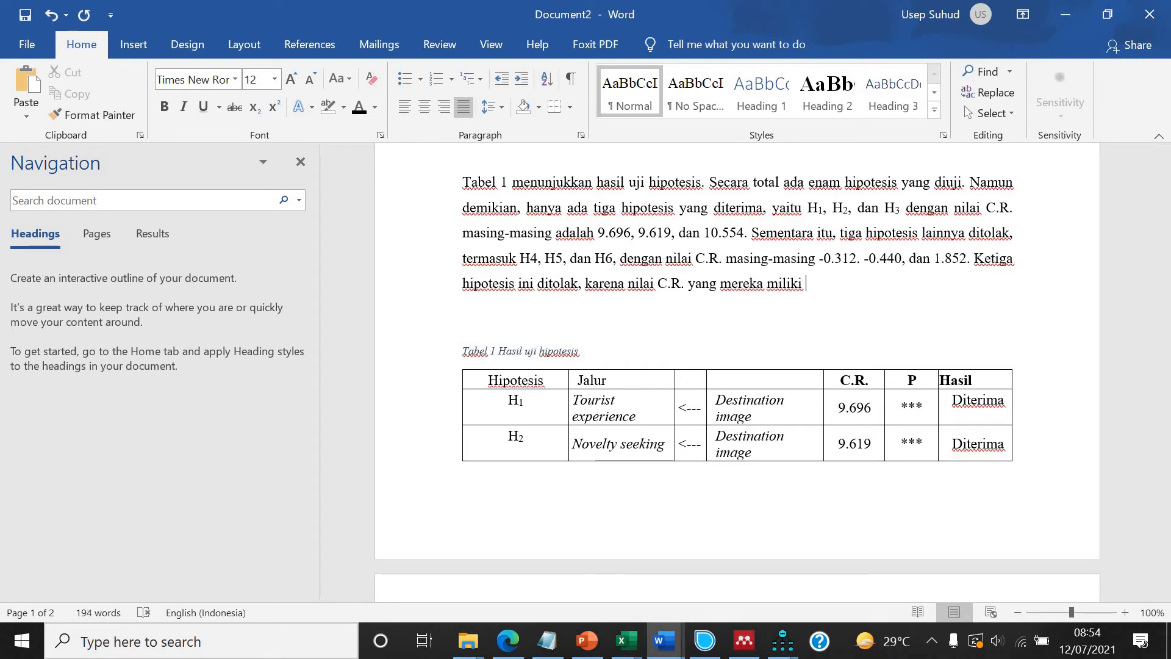
type("kurang dari")
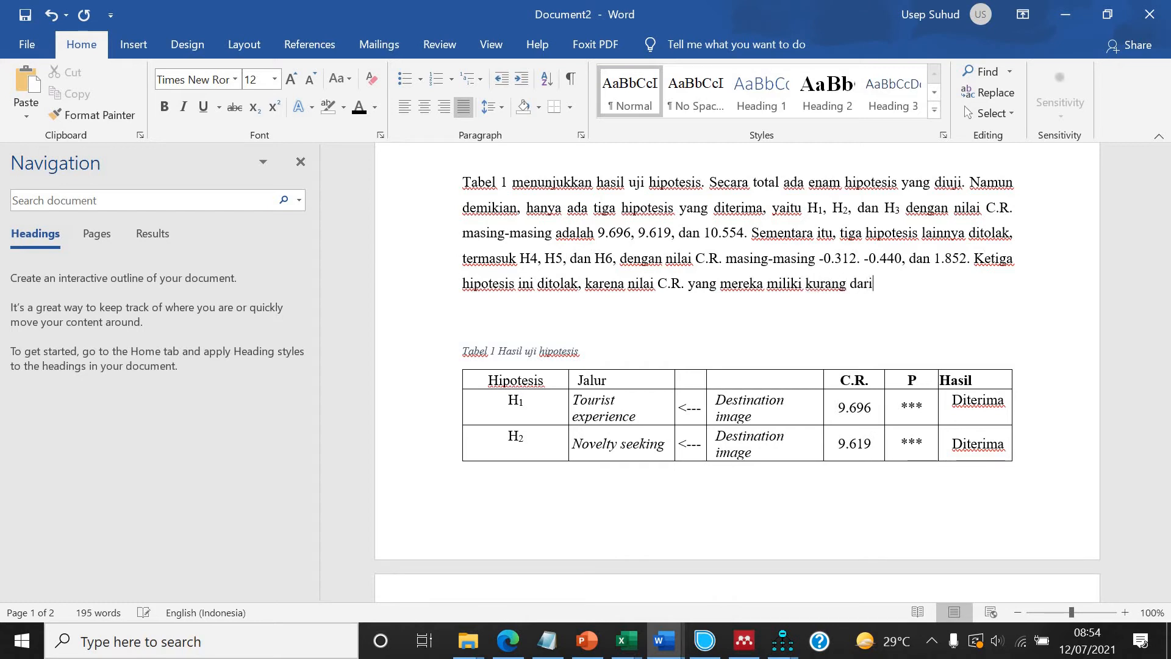
type(" 1.98.")
Finish the sentence with "kurang dari 1.98.".
scroll(779, 334, "down", 15)
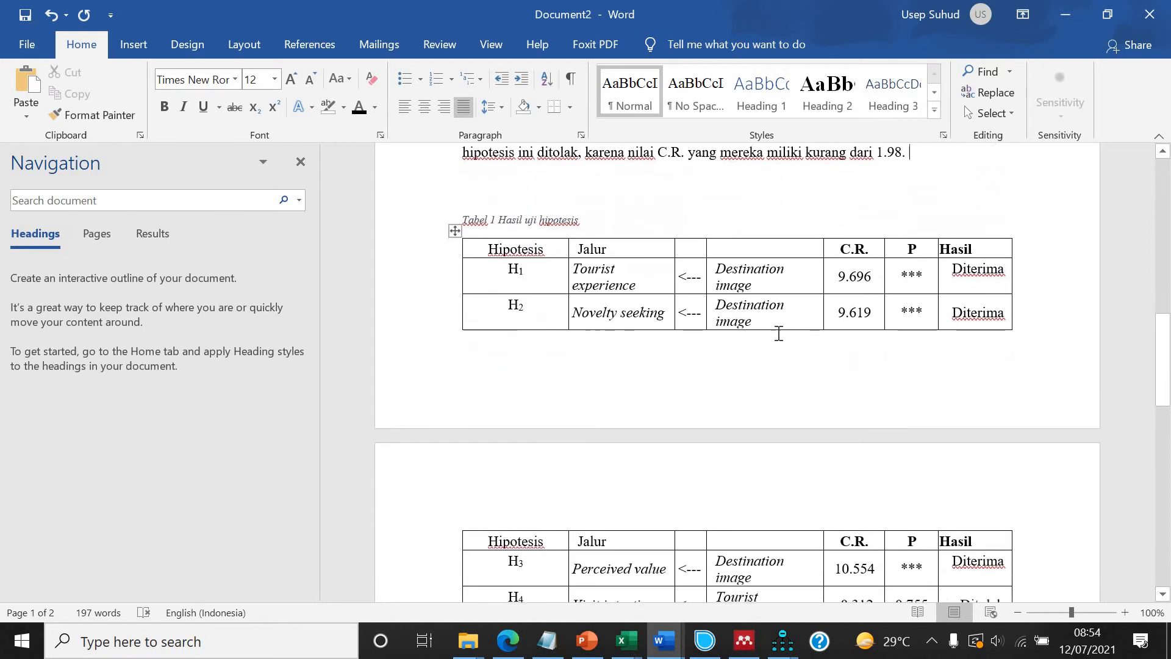
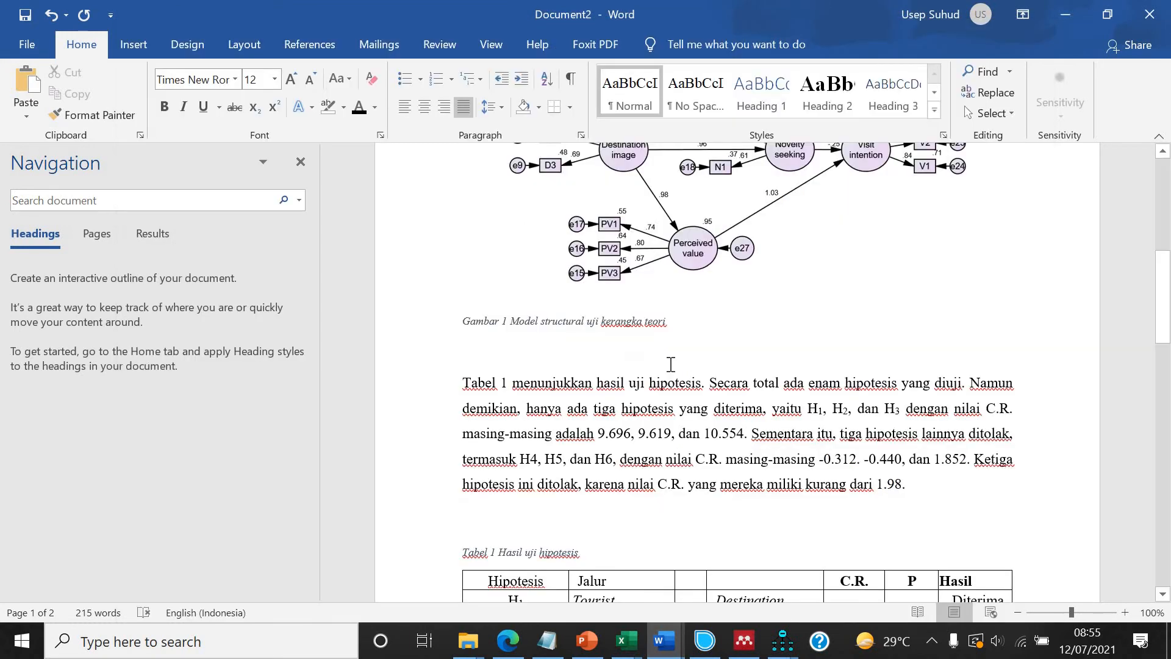
Paste the CMIN model fit table below the paragraph beginning "Gambar 1 memperlihatkan model structural".
scroll(669, 366, "up", 10)
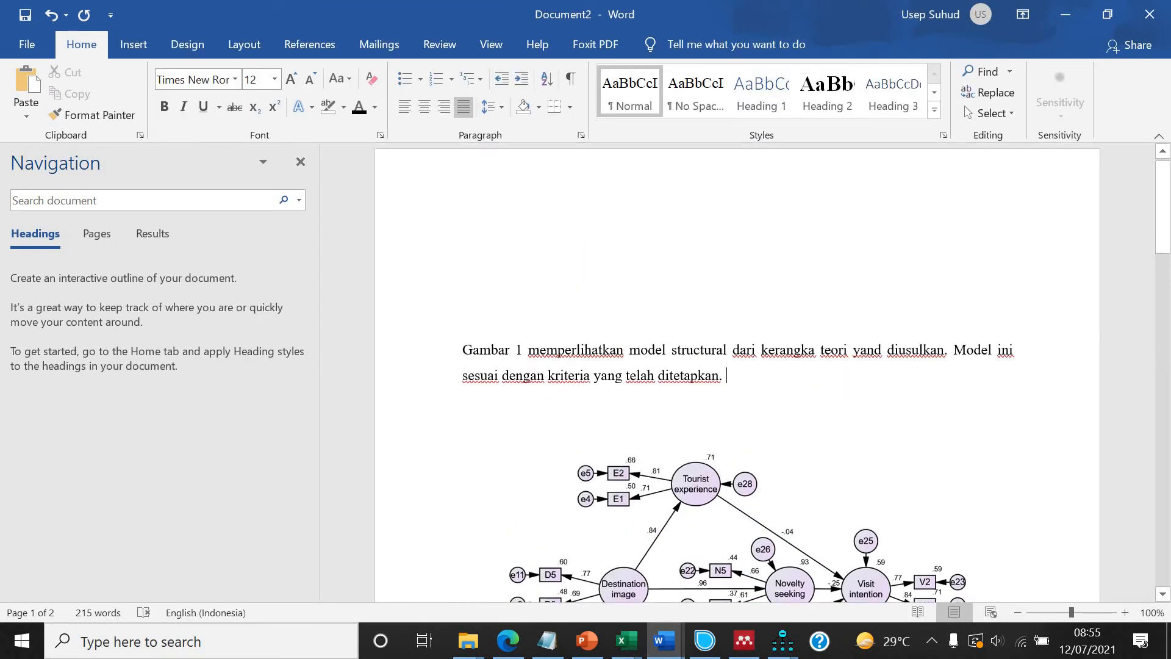
key("Return")
key("Return")
type("CMIN Model\tNPAR\tCMIN\tDF\tP\tCMIN/DF Default model\t28\t50.601\t38\t.083\t1.332 Saturated model\t66\t.000\t0\t\t Independence model\t11\t1584.093\t55\t.000\t28.802")
scroll(848, 537, "down", 2)
mouse_move(786, 648)
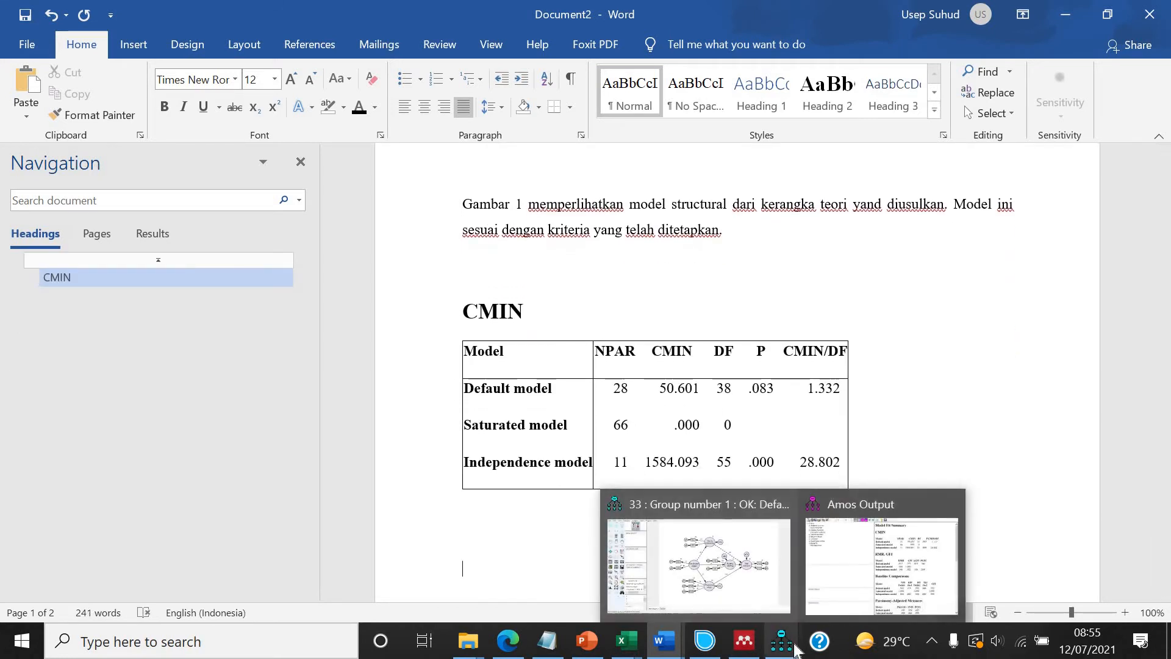
Copy the Baseline Comparisons table from the AMOS output and paste it below the CMIN table.
left_click(882, 565)
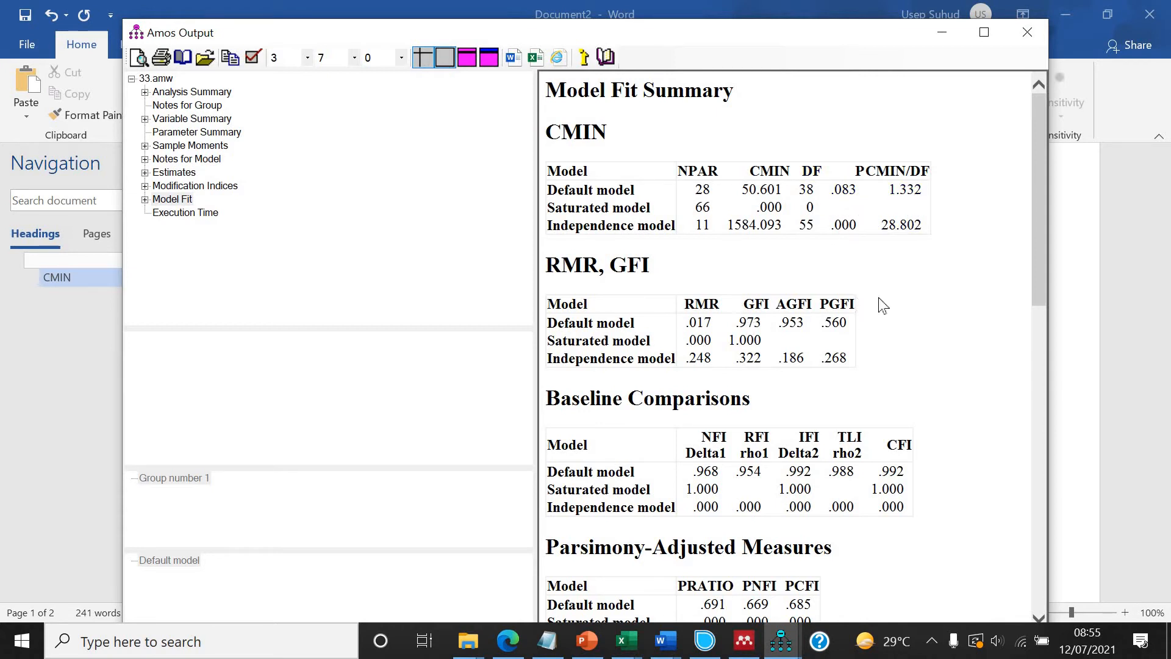
scroll(649, 271, "down", 3)
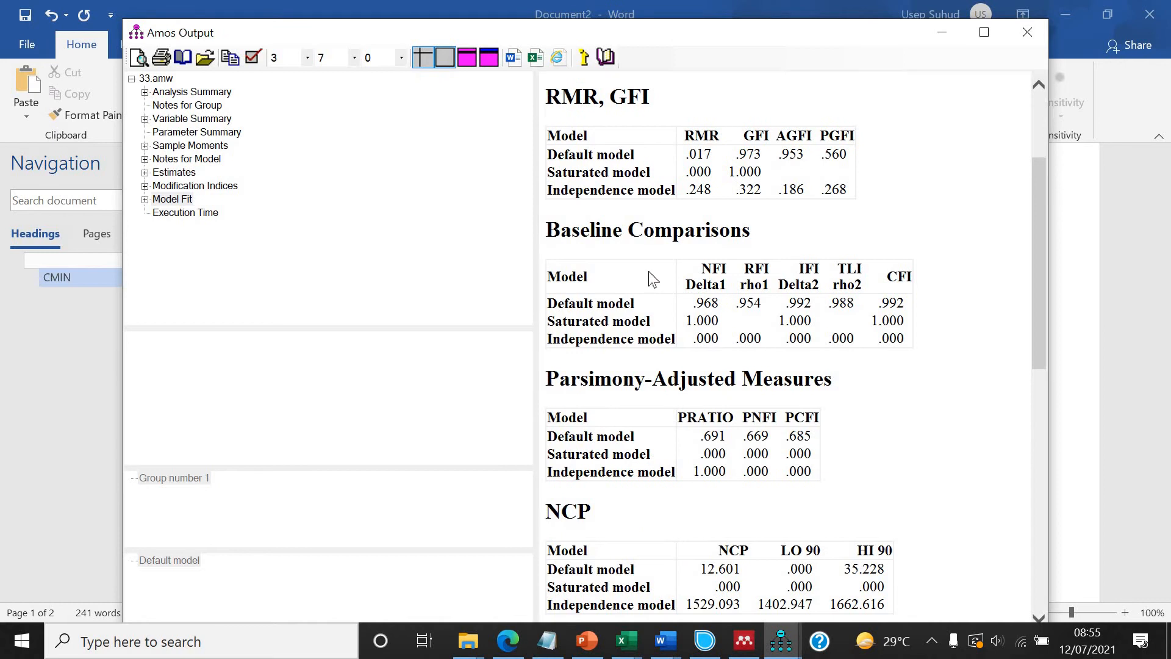
right_click(649, 270)
left_click(692, 308)
left_click(667, 645)
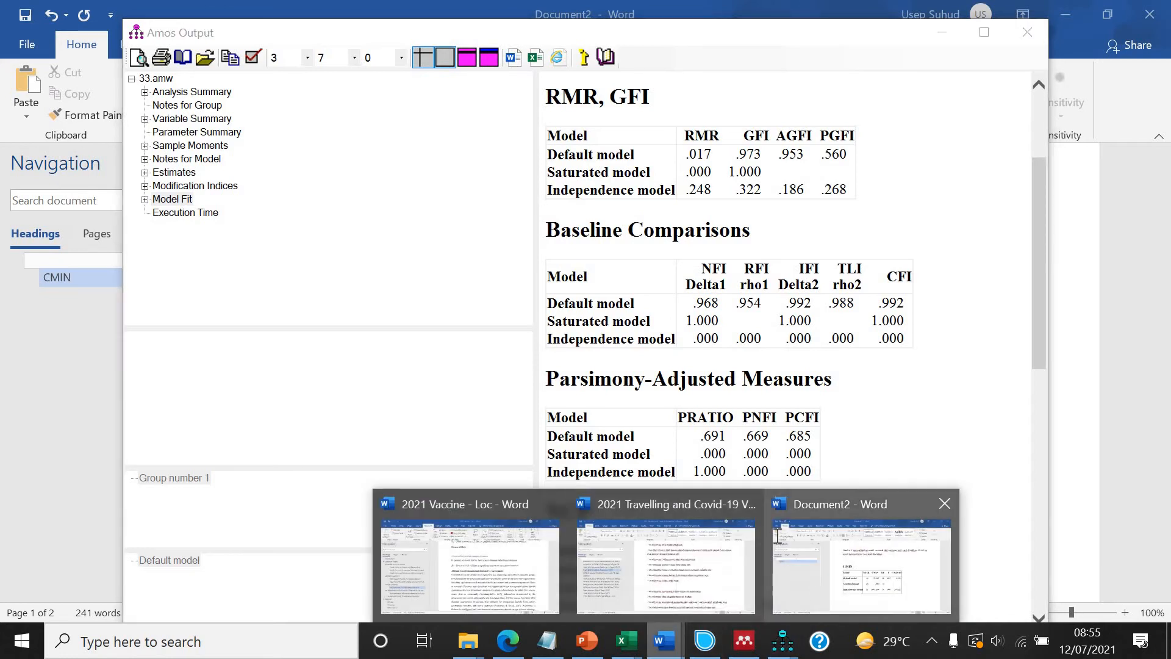
left_click(814, 588)
key("ctrl+v")
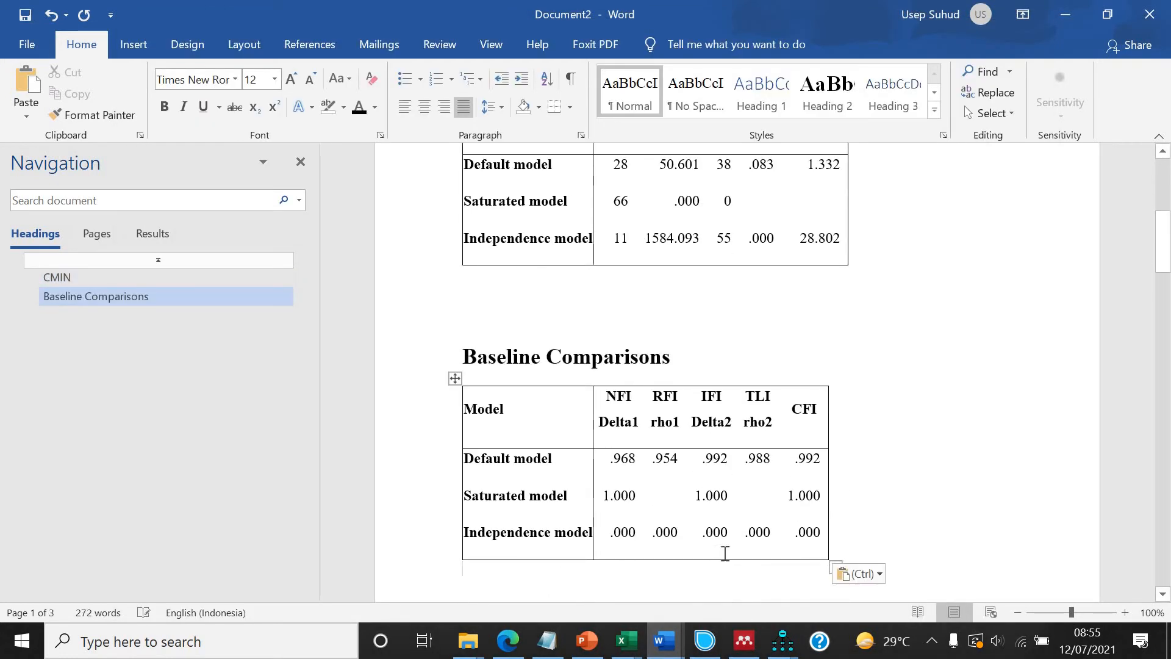
Browse the AMOS model fit output tables and the pasted tables in the document.
left_click(781, 643)
left_click(912, 594)
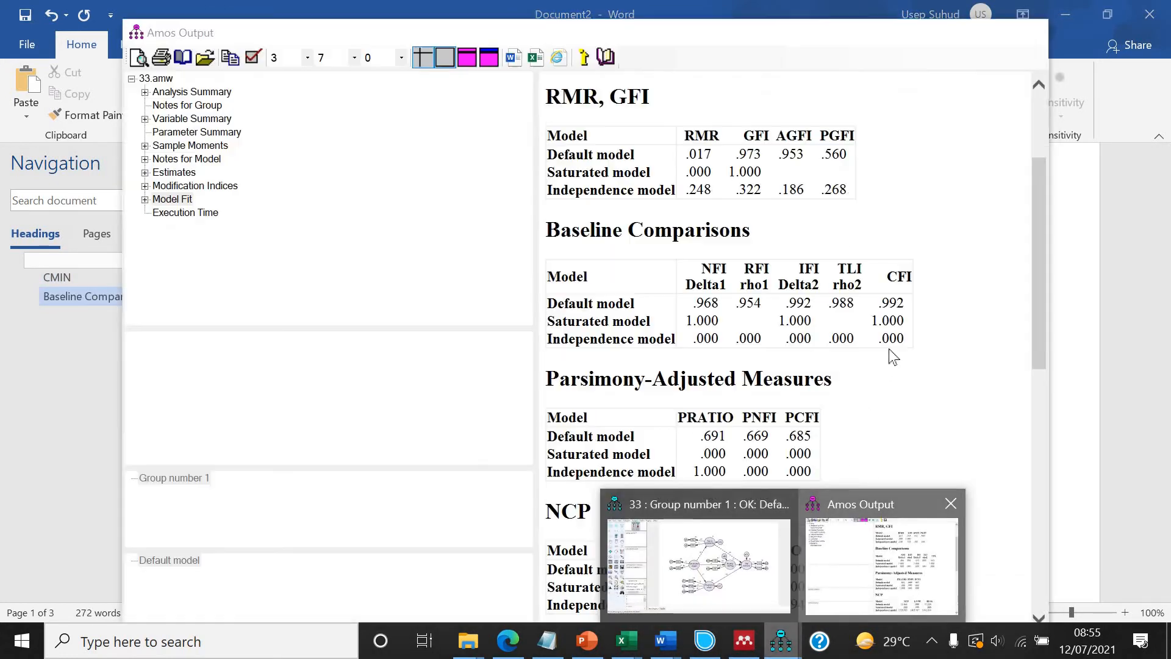
scroll(893, 352, "down", 7)
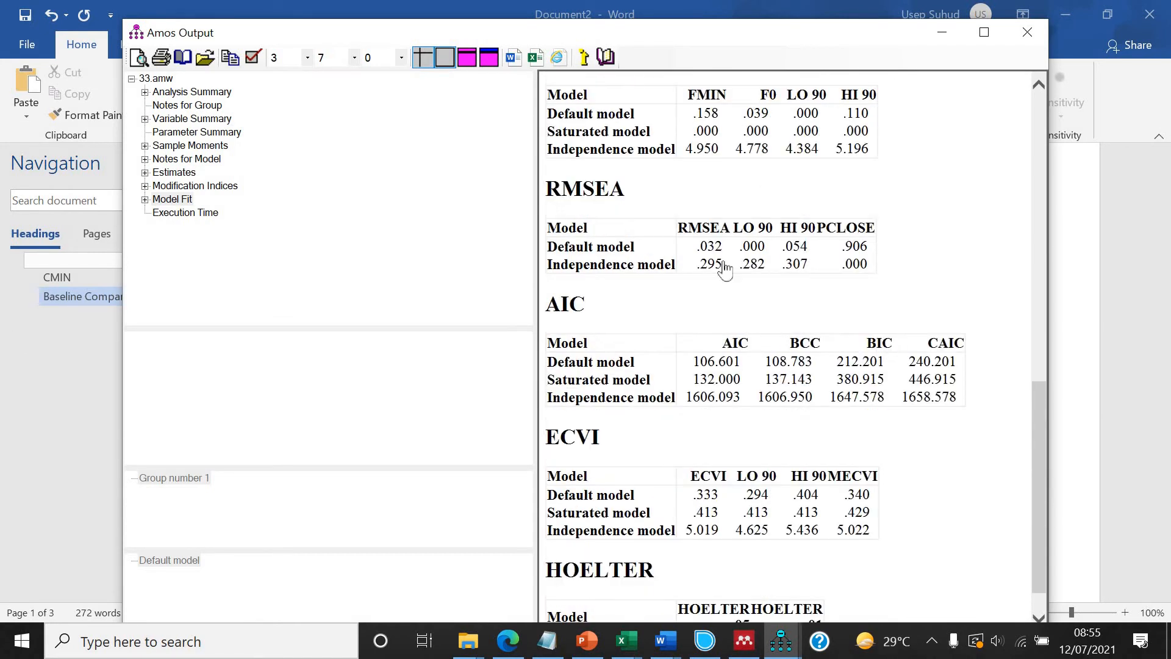
scroll(917, 207, "up", 1)
scroll(917, 207, "up", 7)
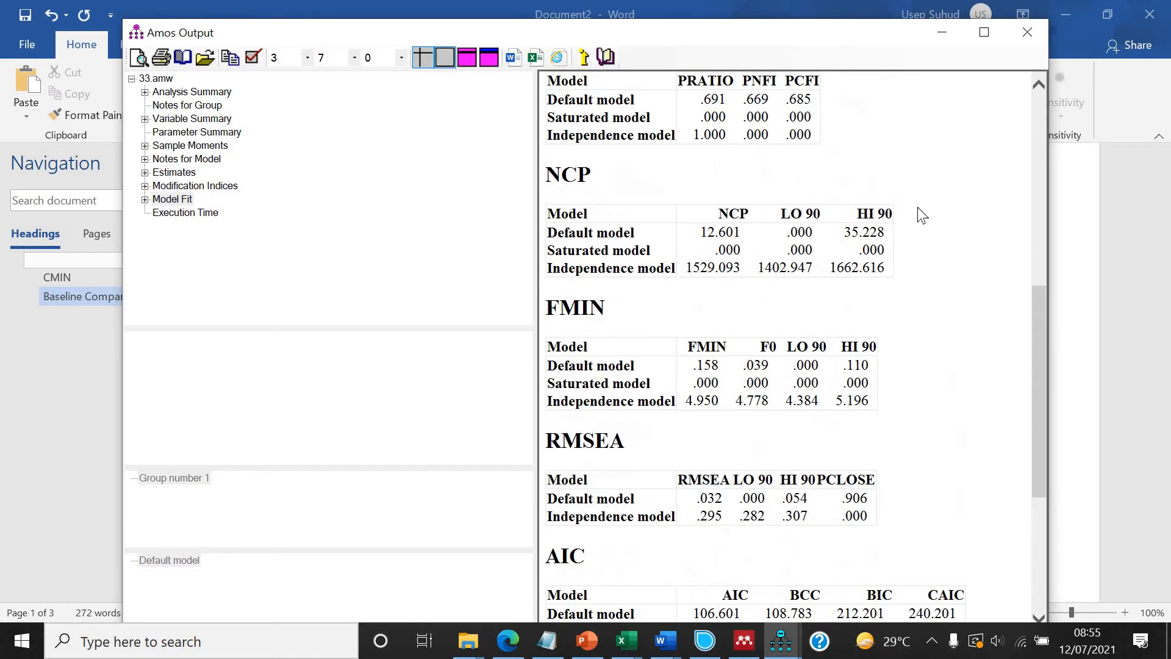
scroll(832, 239, "up", 1)
scroll(828, 230, "up", 4)
scroll(828, 230, "down", 2)
scroll(710, 535, "up", 2)
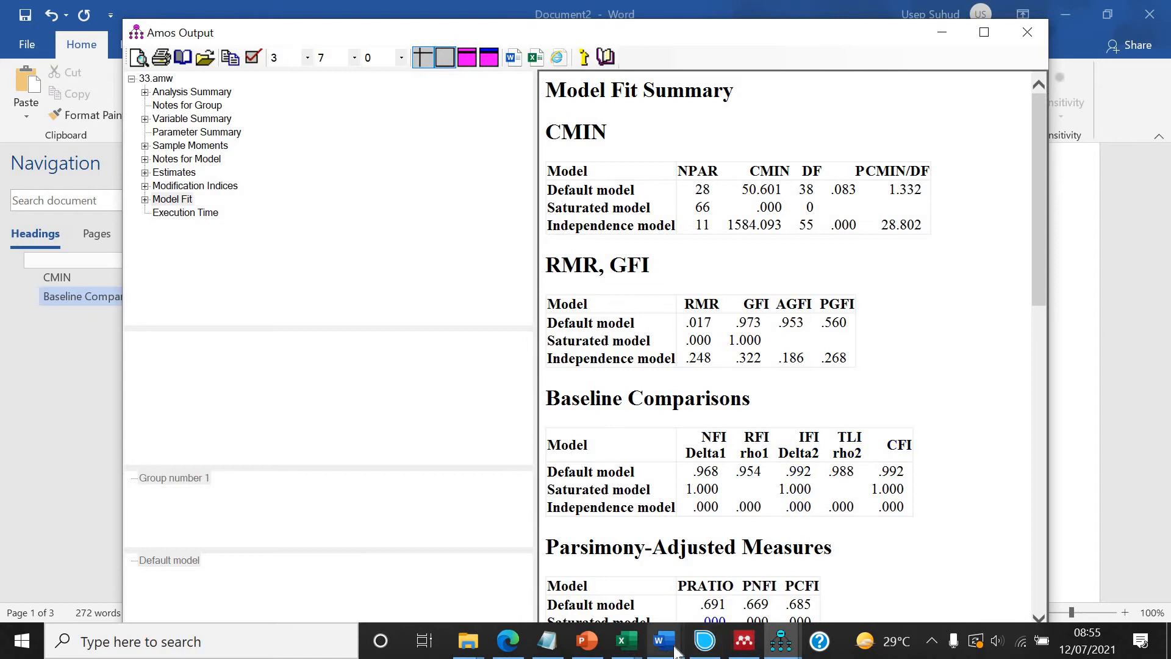
mouse_move(668, 649)
left_click(1037, 549)
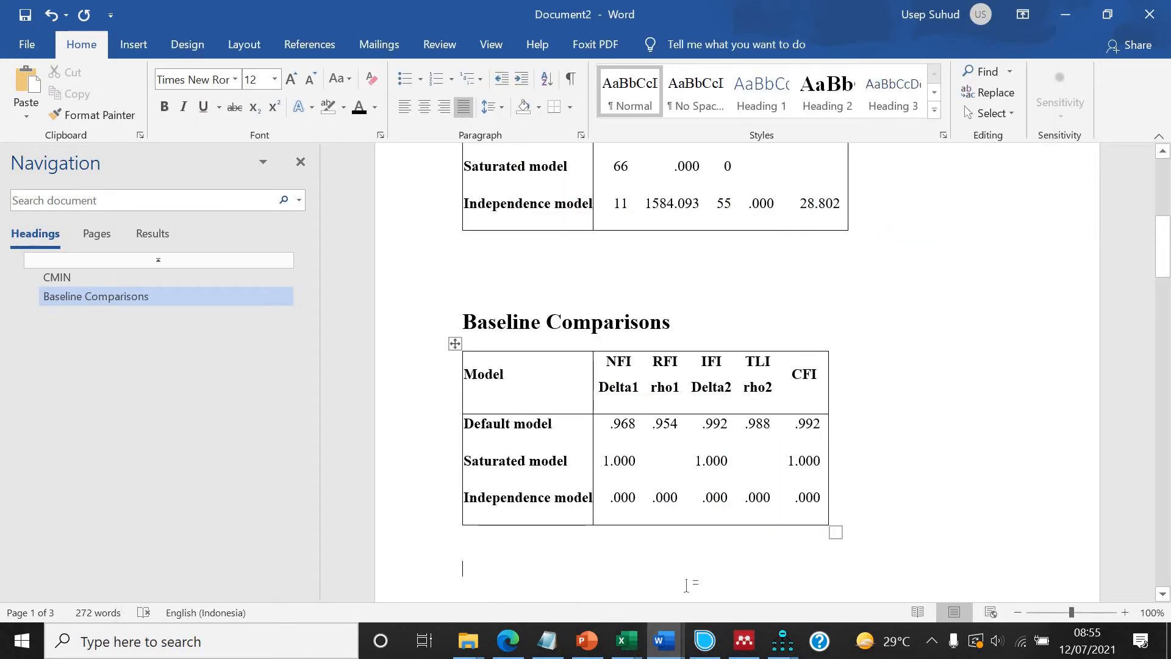
left_click(662, 646)
left_click(823, 575)
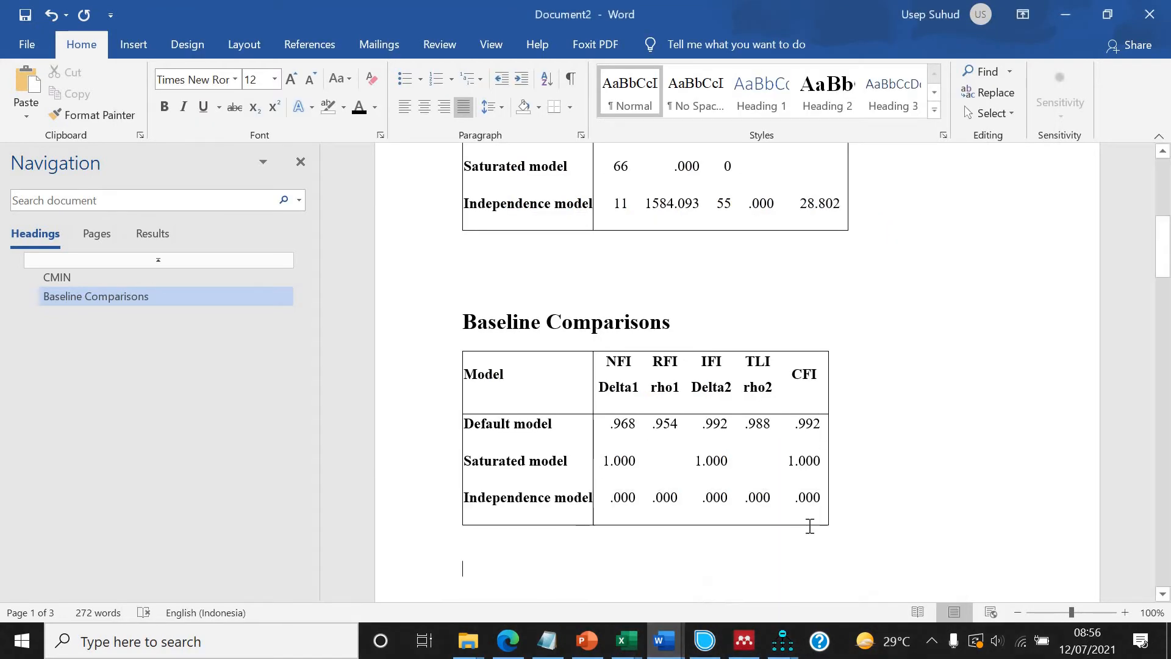
scroll(810, 523, "down", 3)
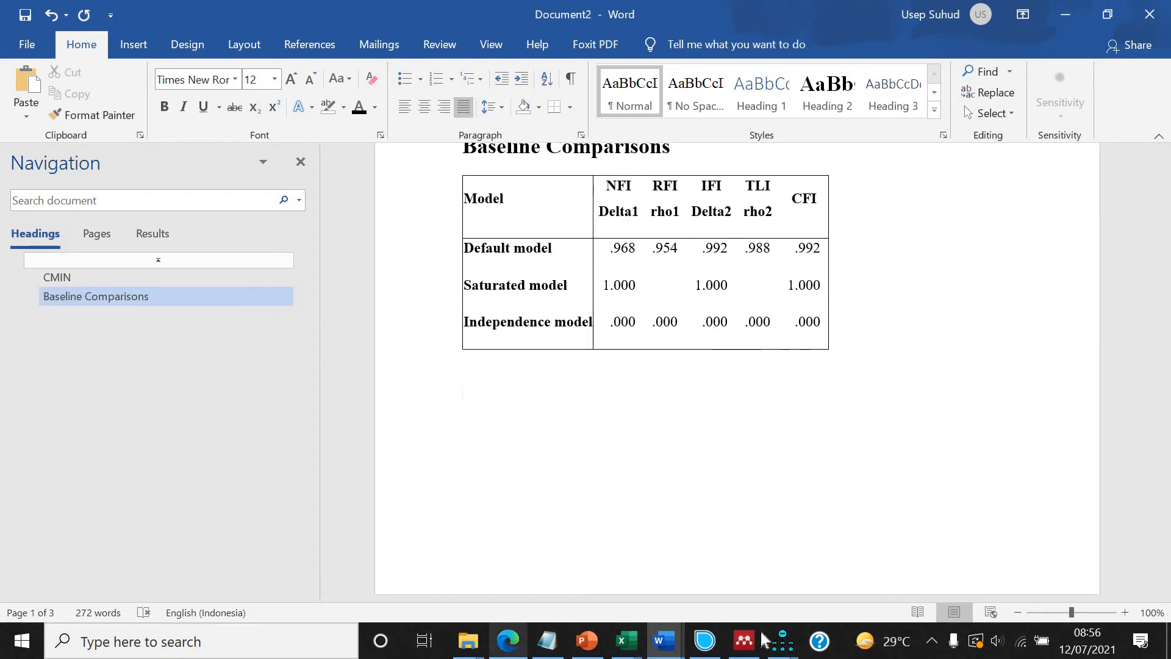
Copy the RMSEA table from the AMOS output and paste it below the Baseline Comparisons table.
left_click(782, 641)
left_click(854, 549)
scroll(851, 417, "down", 4)
scroll(852, 418, "up", 1)
scroll(852, 417, "down", 3)
scroll(852, 417, "down", 3)
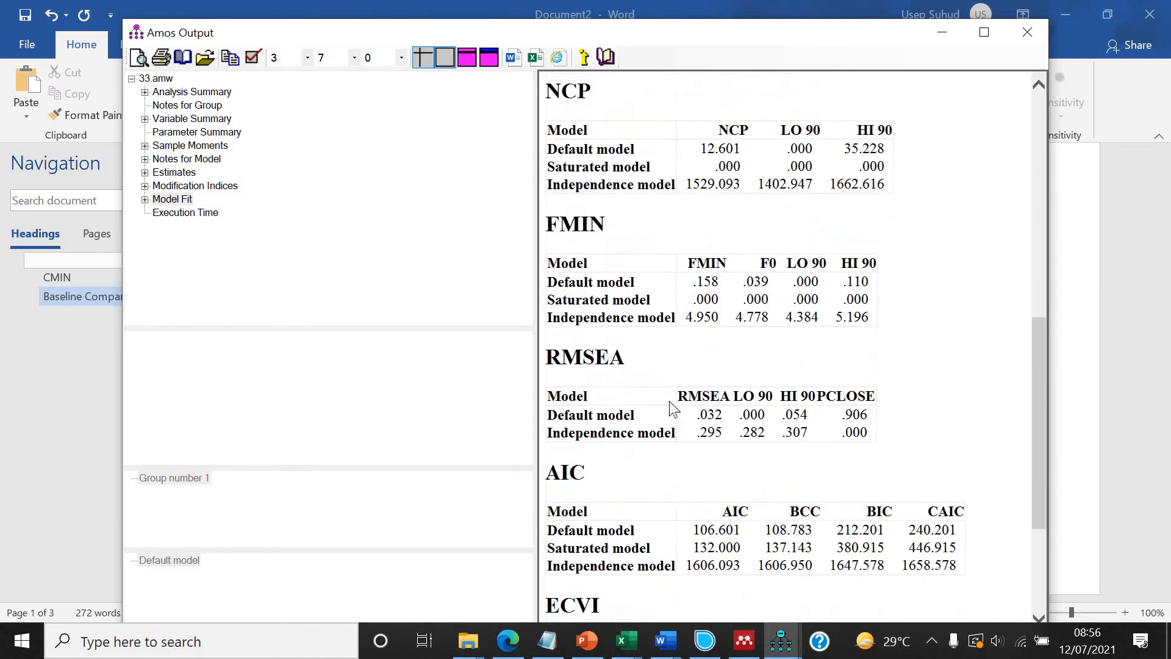
left_click(653, 400)
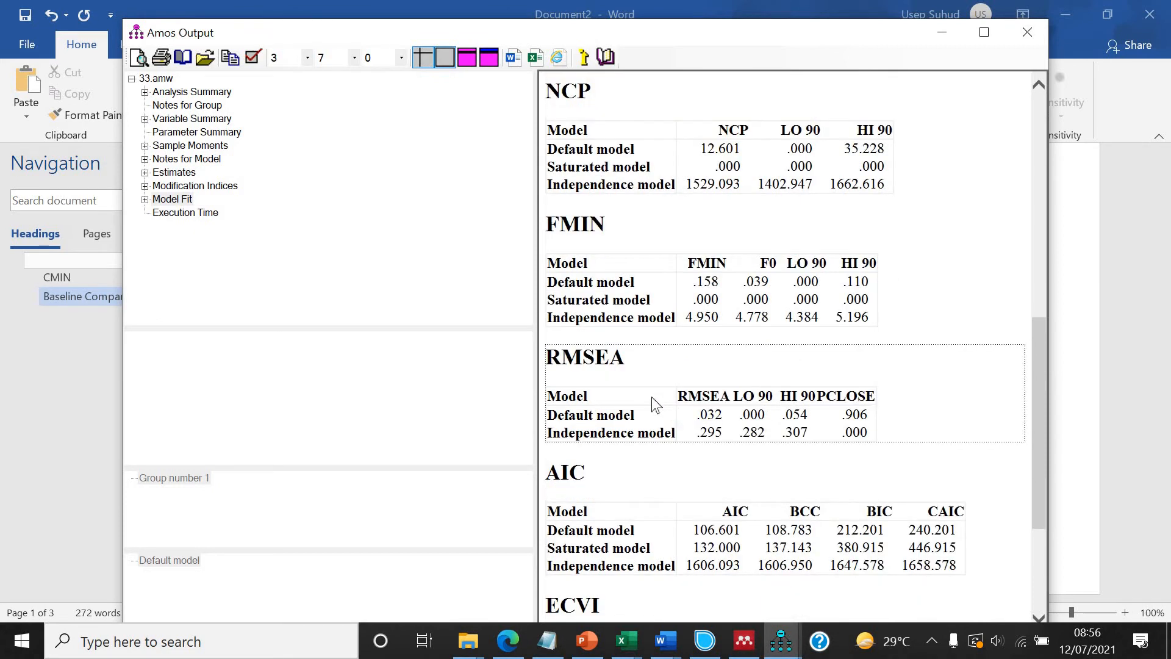
right_click(653, 403)
left_click(686, 424)
left_click(662, 644)
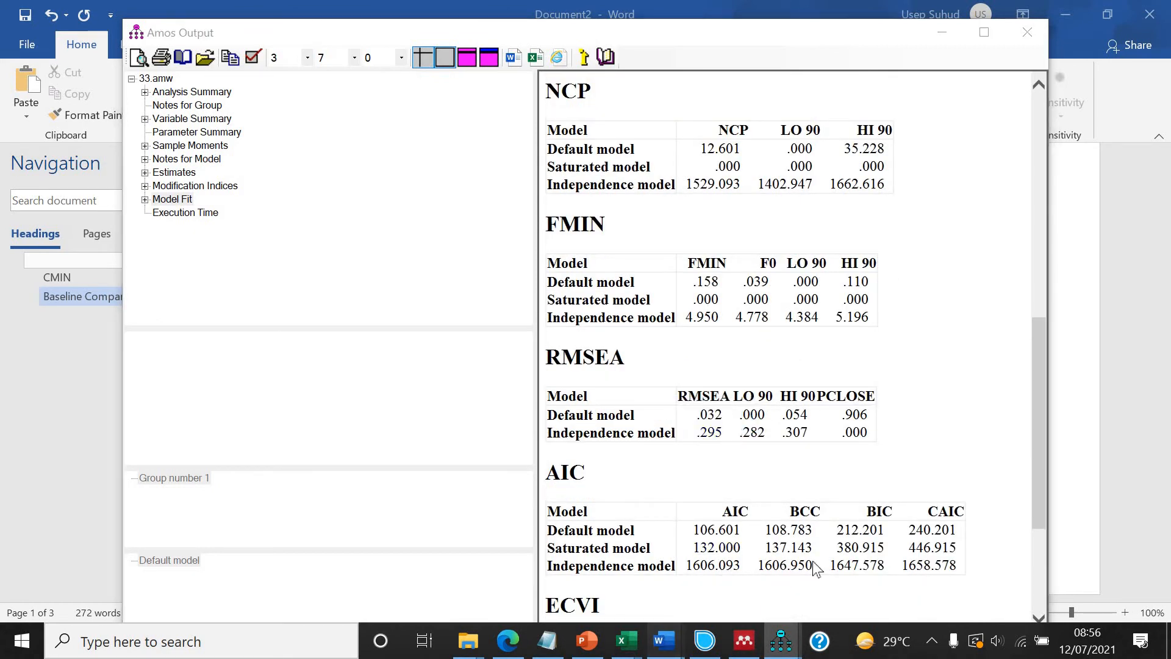
left_click(832, 557)
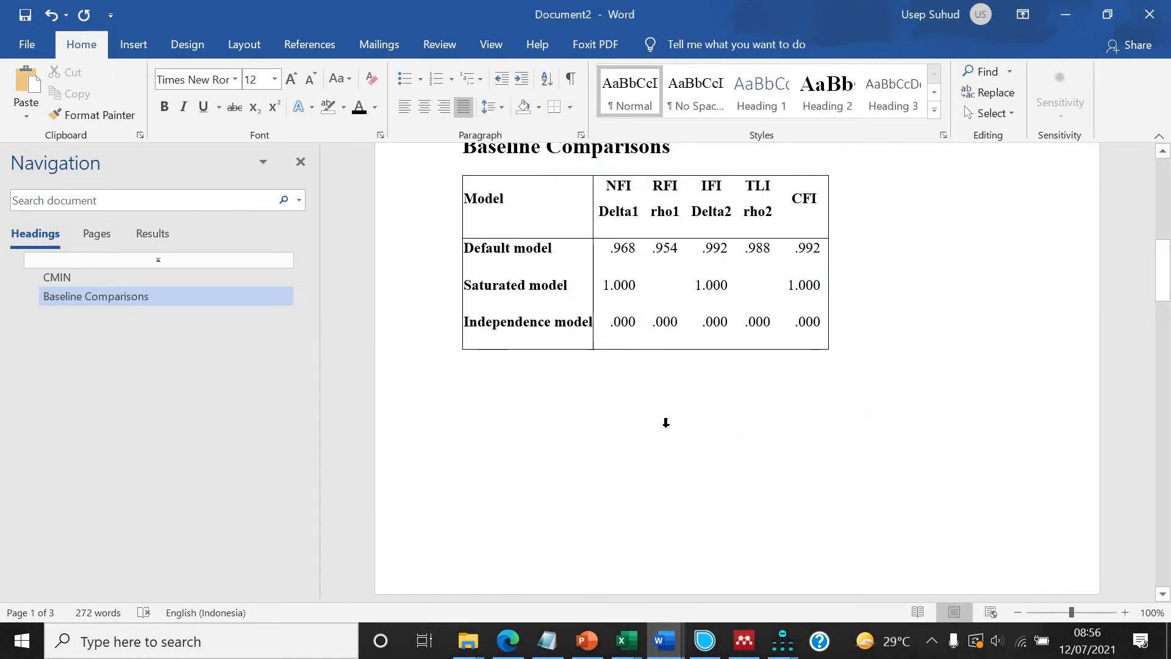
key("ctrl+v")
Change the paragraph's ending to "ditetapkan yaitu, nilai p sebesar".
scroll(667, 427, "up", 15)
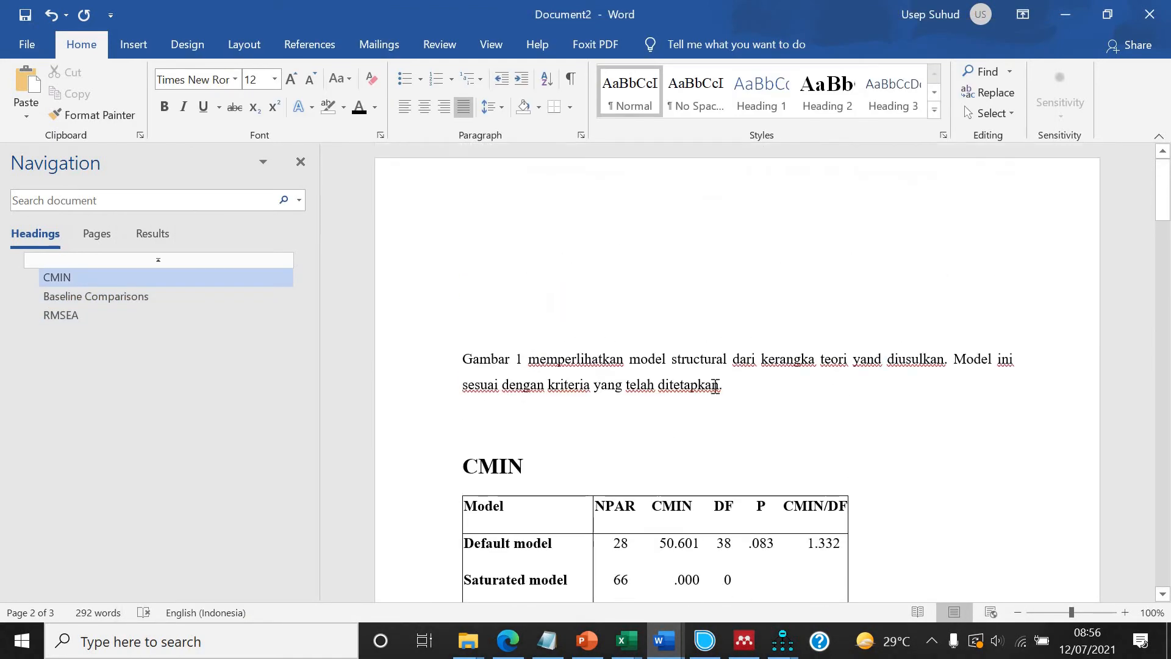
scroll(668, 427, "down", 2)
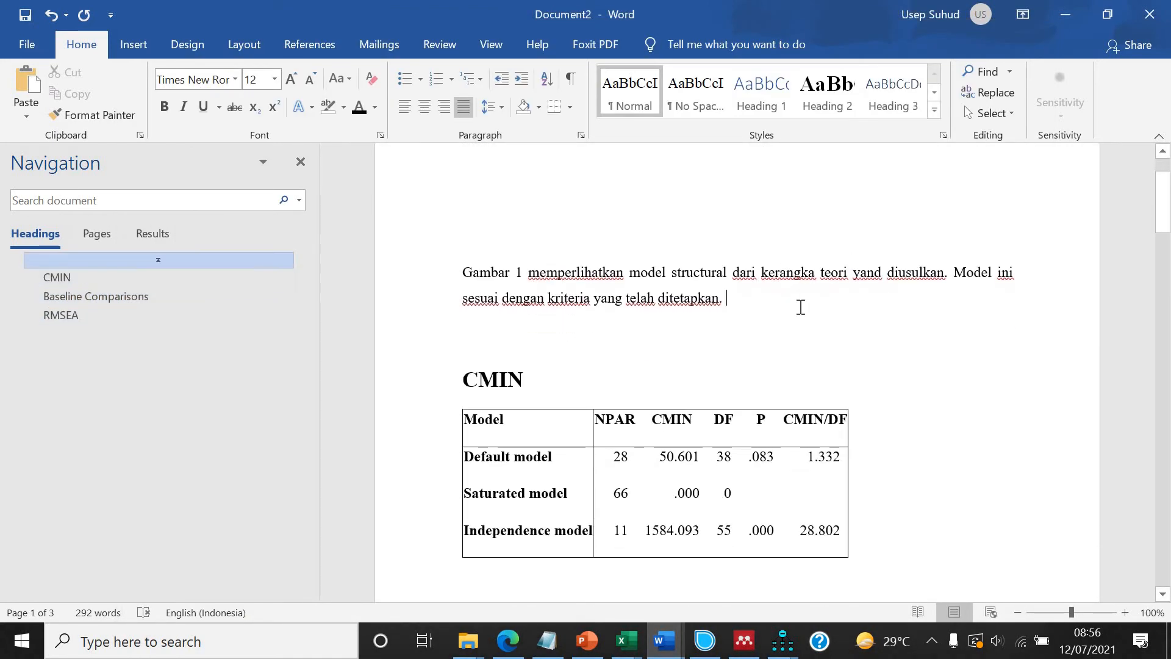
key("BackSpace")
key("BackSpace")
type("yaitu, p")
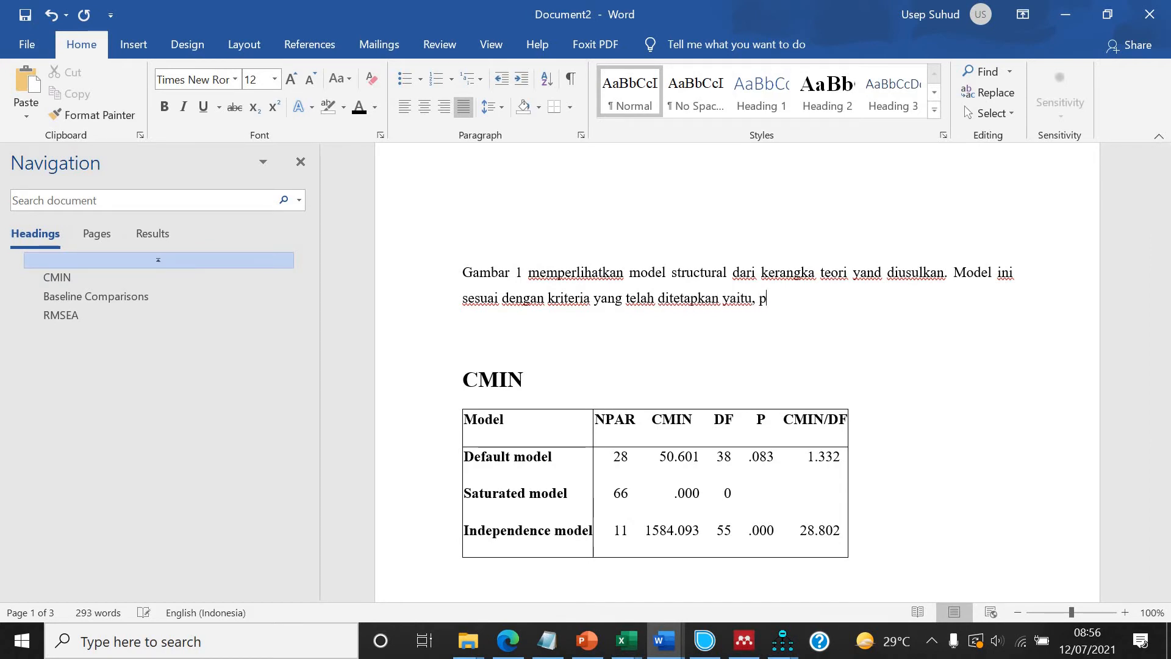
type(" sebear sar")
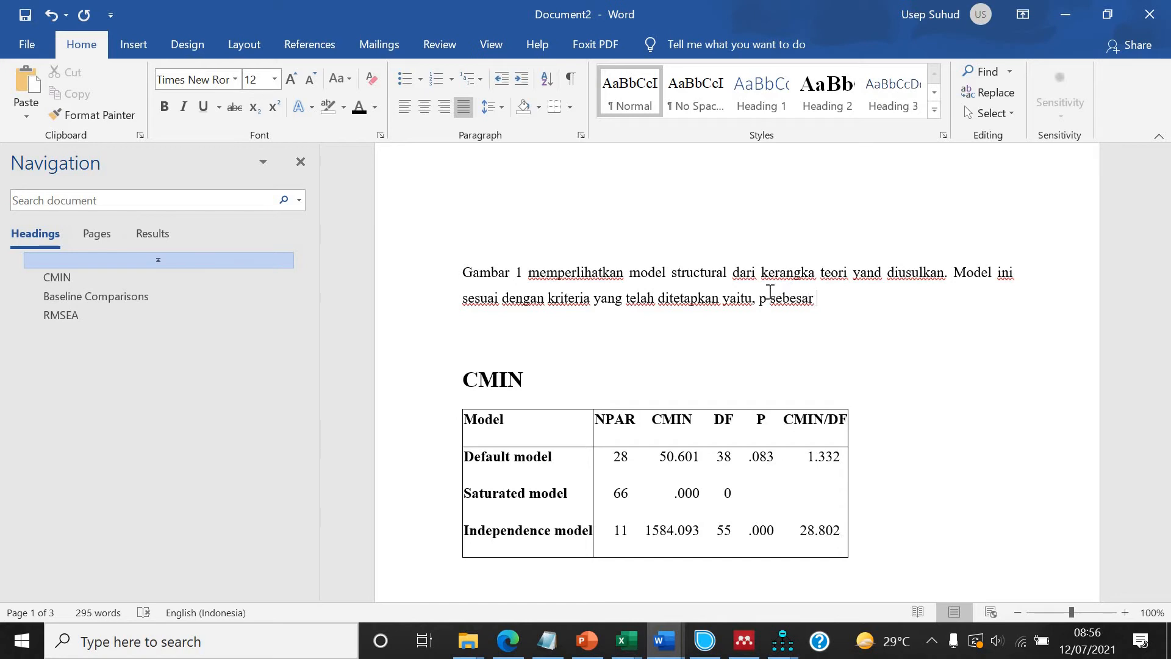
type("nilai ")
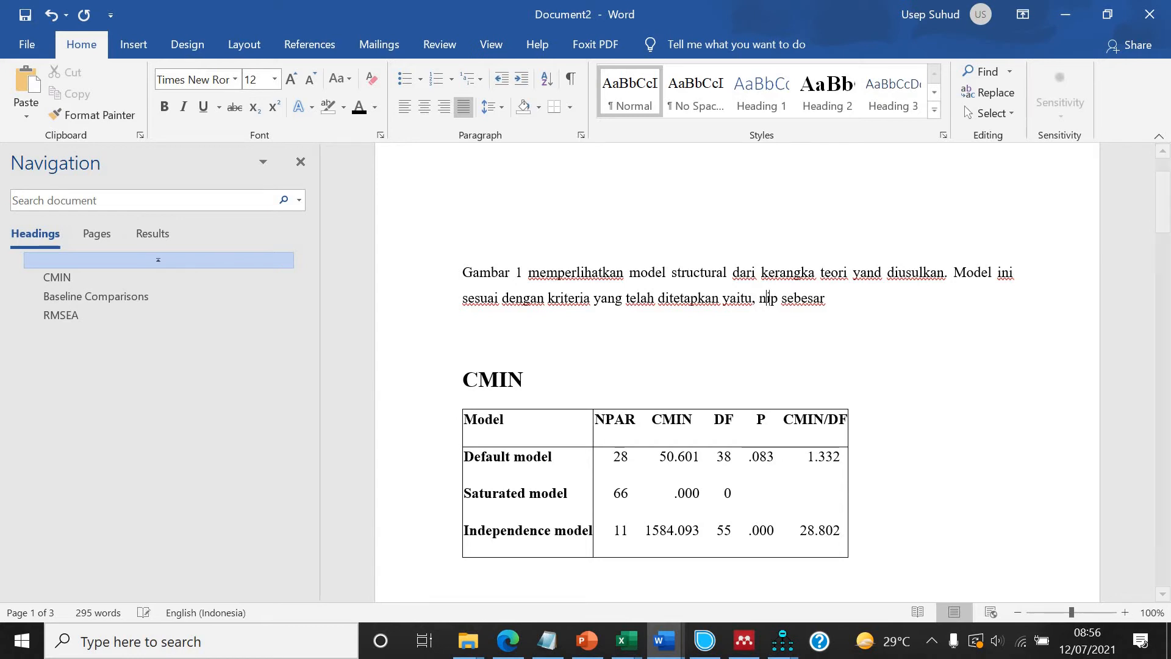
type("0.083, CMIN")
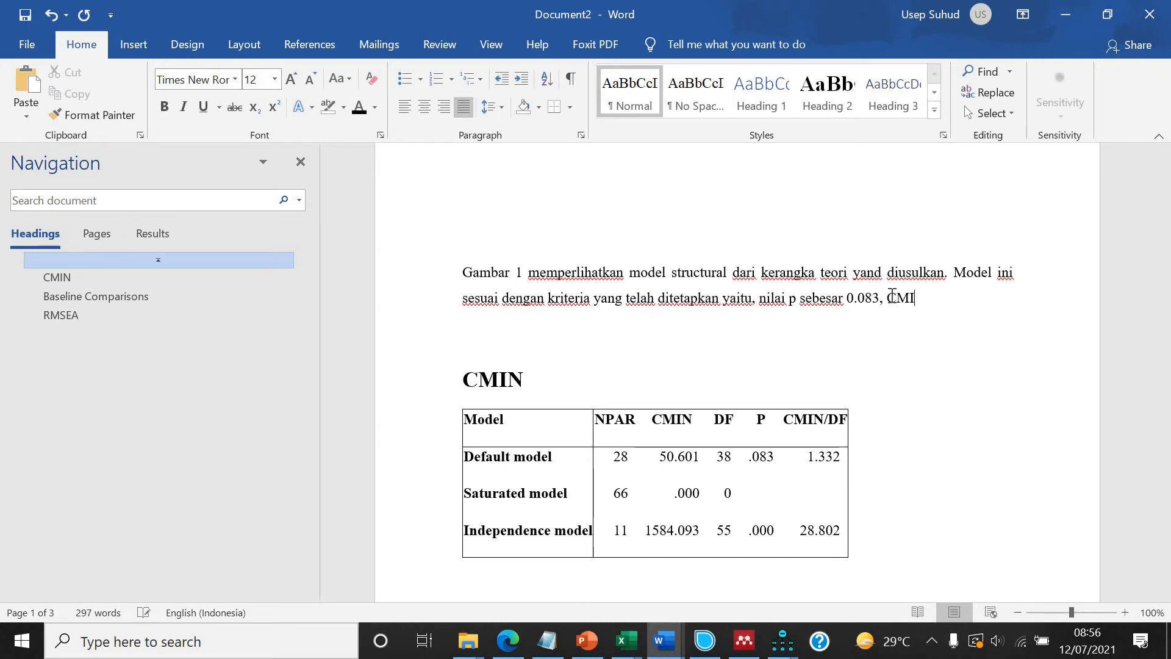
Continue the sentence with "0.083, nilai CMIN/DF sebesar 1.332,".
key("BackSpace")
key("BackSpace")
key("BackSpace")
type("CMIN")
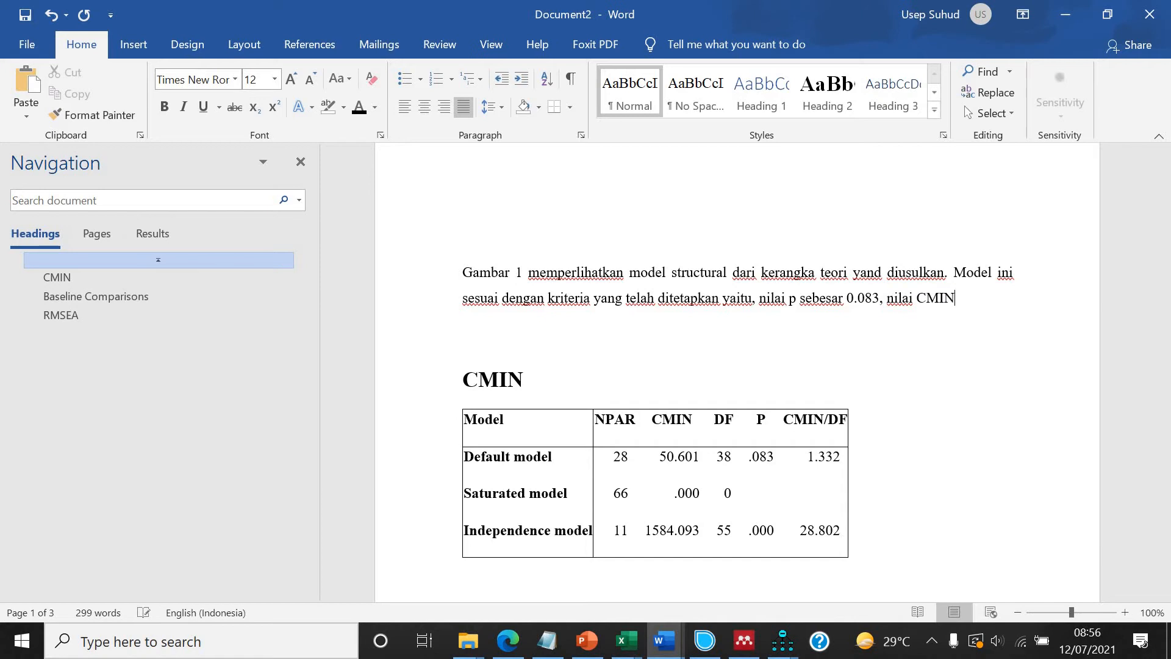
type("/DF sebesar 1.")
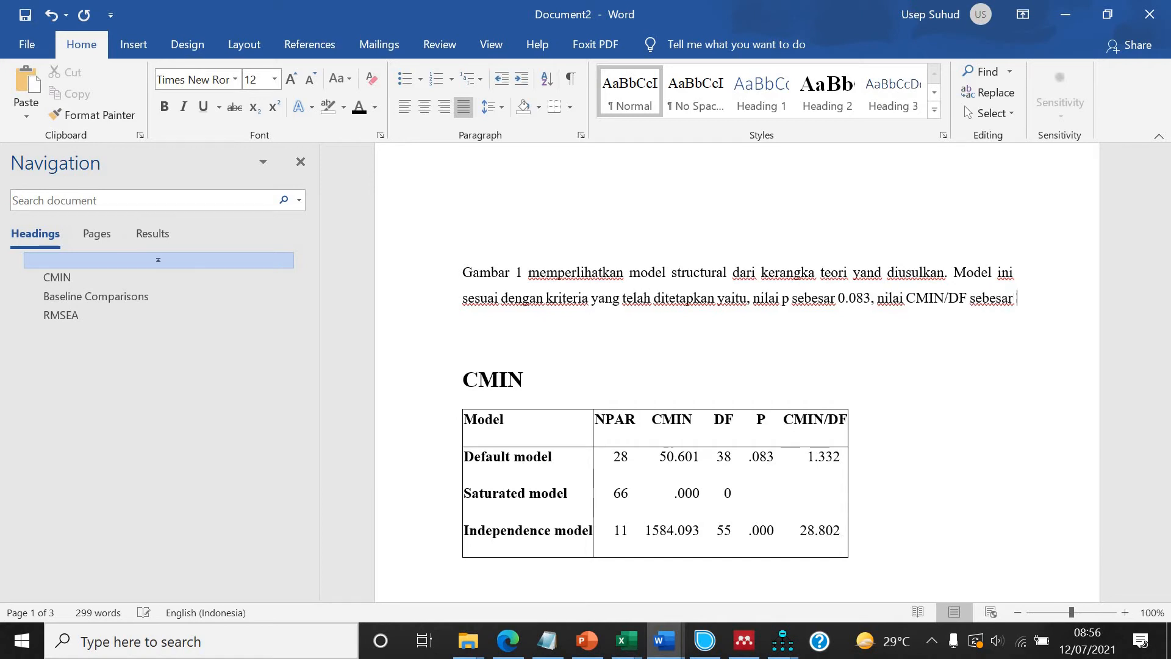
Delete the pasted CMIN heading and table below the paragraph.
left_click(461, 406)
left_click(839, 576, "shift")
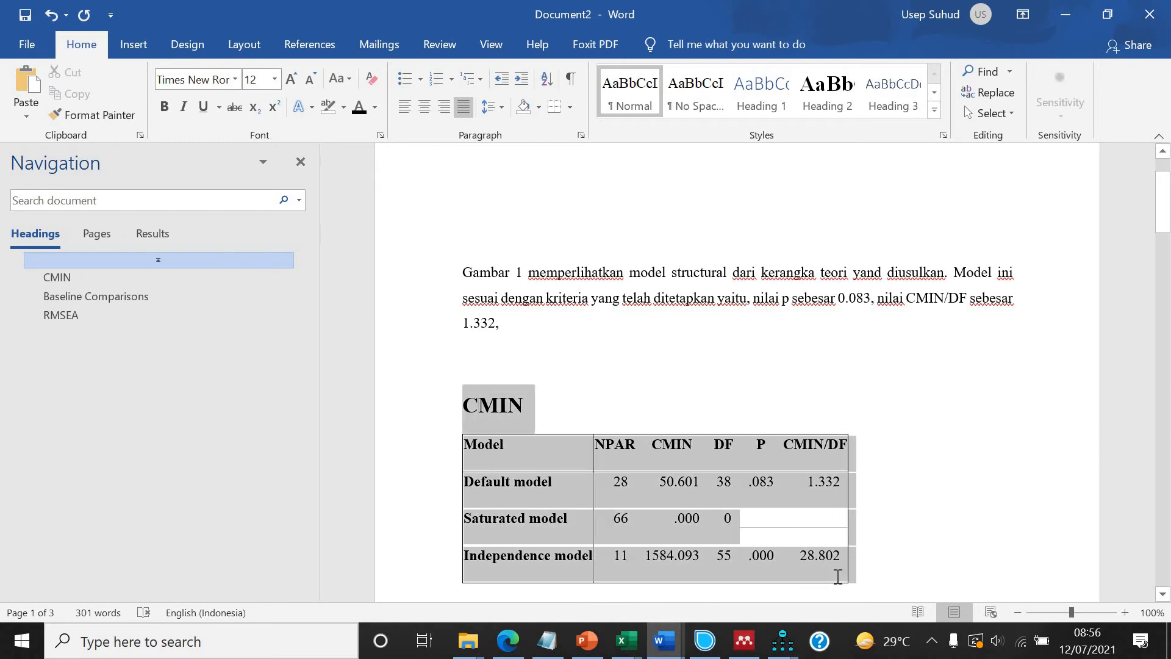
key("Delete")
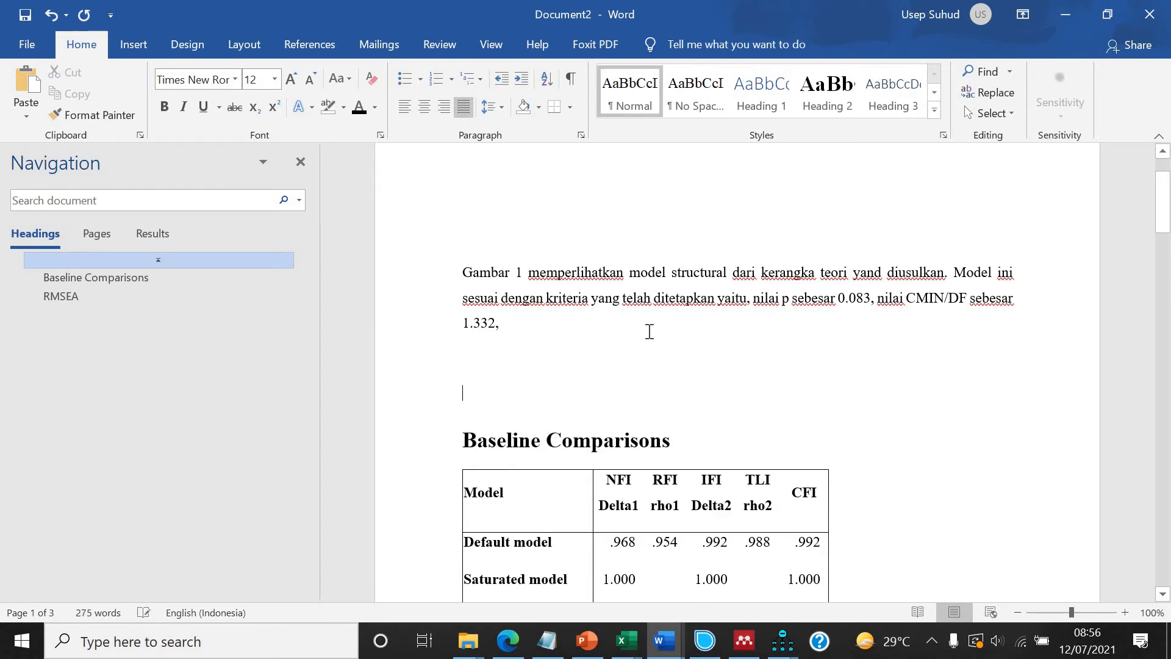
Continue the sentence with "nilai CFI sebesar 0.992,".
type("nilai")
type(" CFE")
type(" sebesar 0.992,")
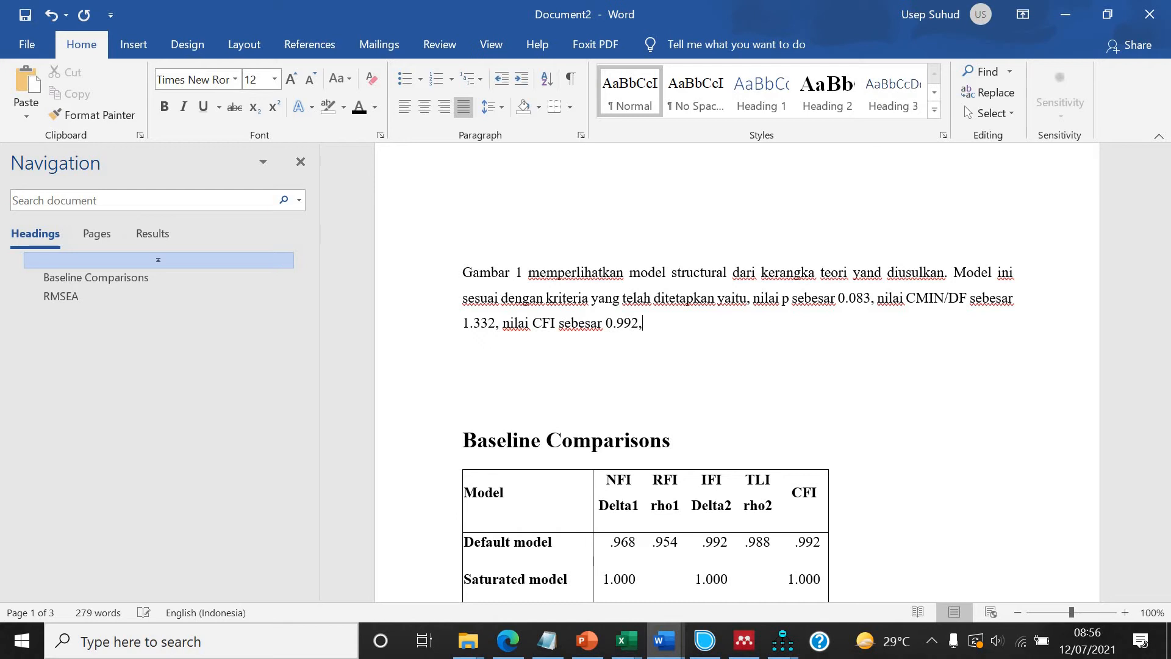
Delete the Baseline Comparisons heading and table below the paragraph.
left_click_drag(541, 397, 827, 501)
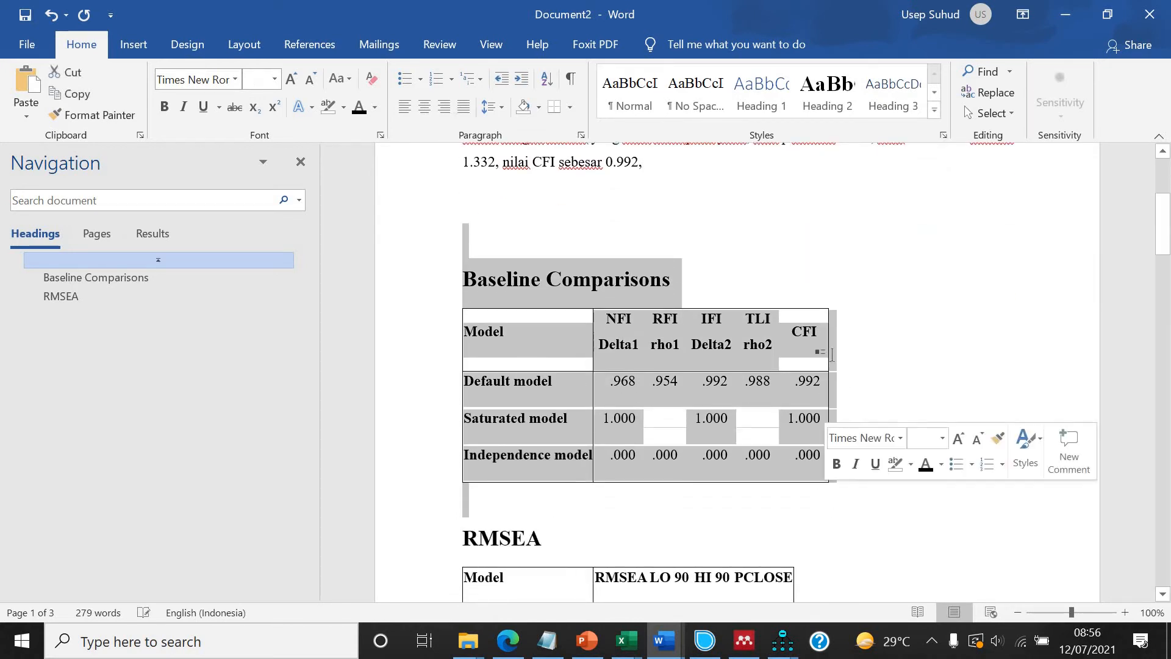
key("Delete")
scroll(711, 345, "up", 2)
Finish the sentence with "dan nilai RMSEA sebesar 0.032." and remove the RMSEA heading and table beneath it.
left_click(711, 345)
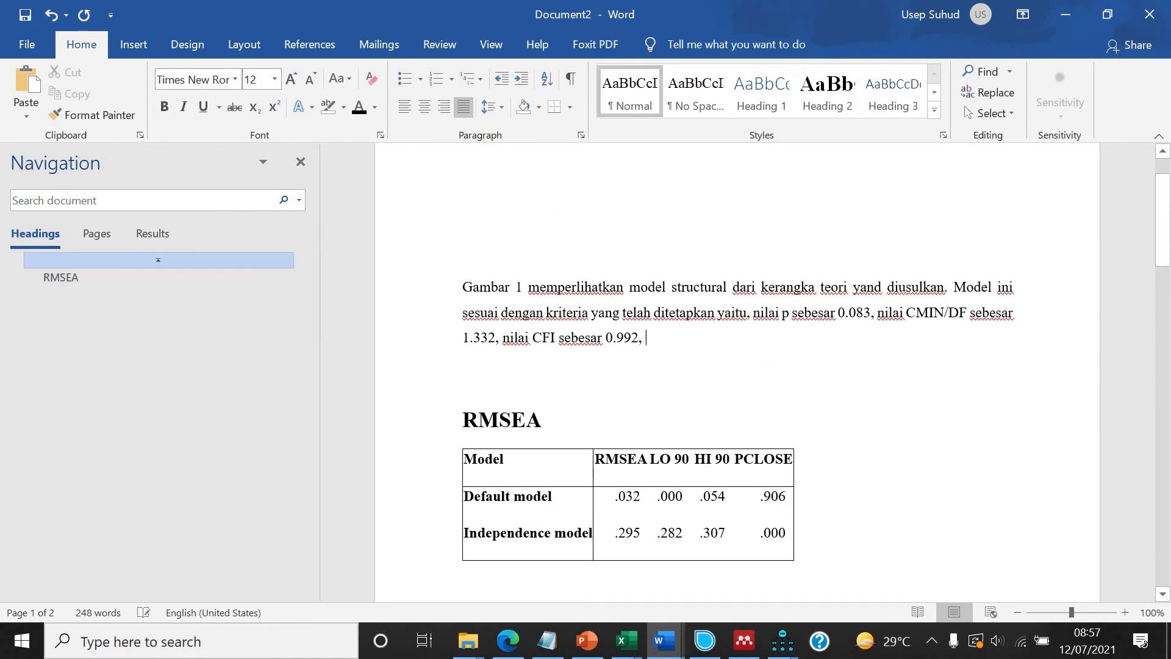
type("dan nilai RMSEA sebesar 0.")
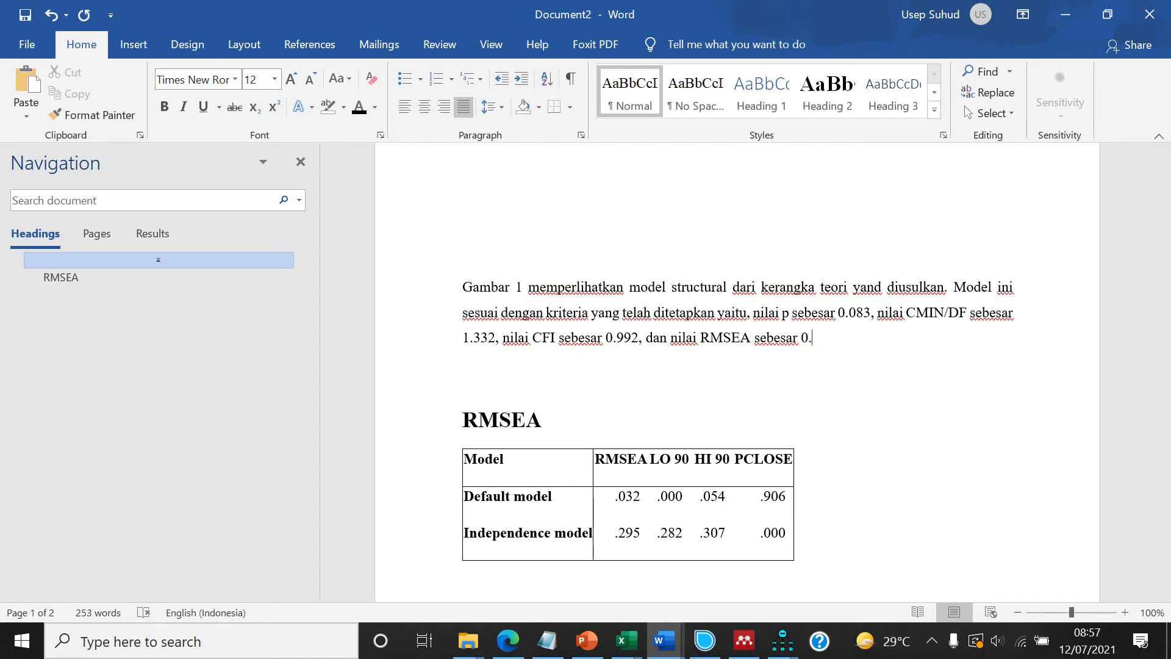
left_click_drag(612, 485, 617, 500)
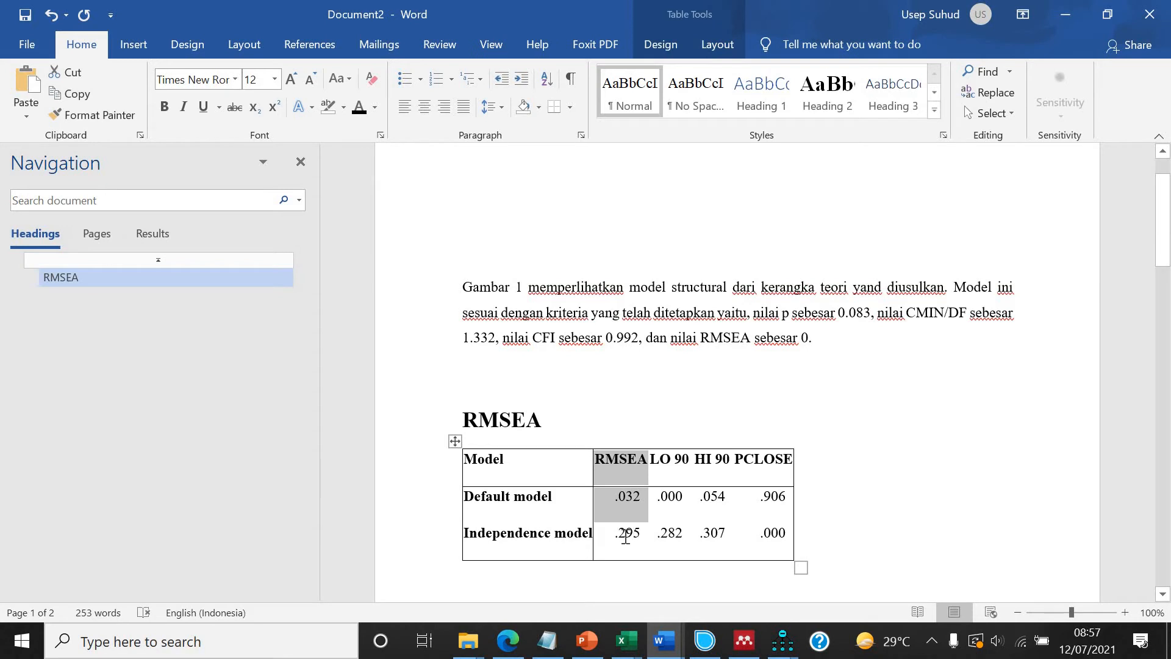
left_click(865, 343)
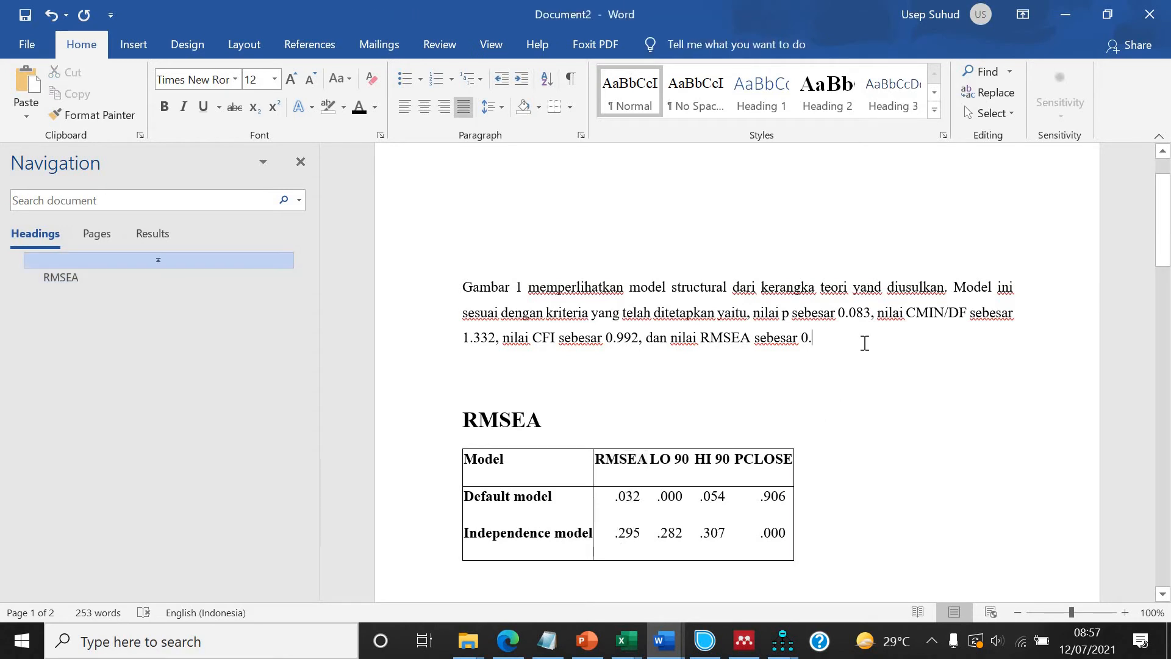
type("0")
left_click_drag(525, 392, 820, 547)
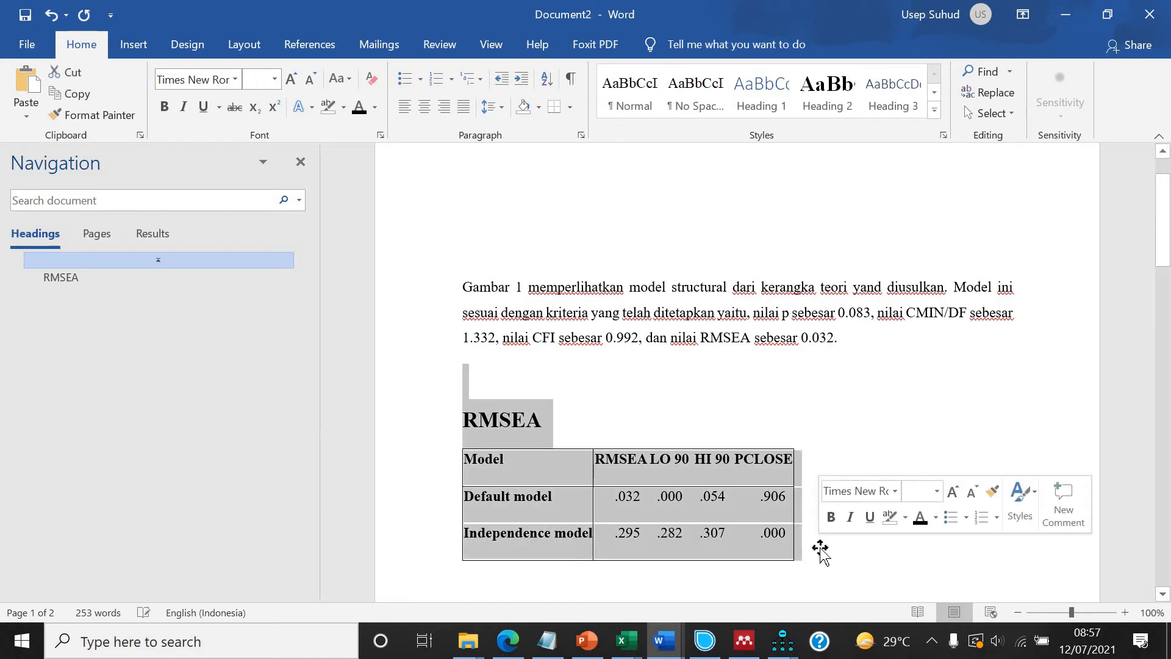
key("ctrl+v")
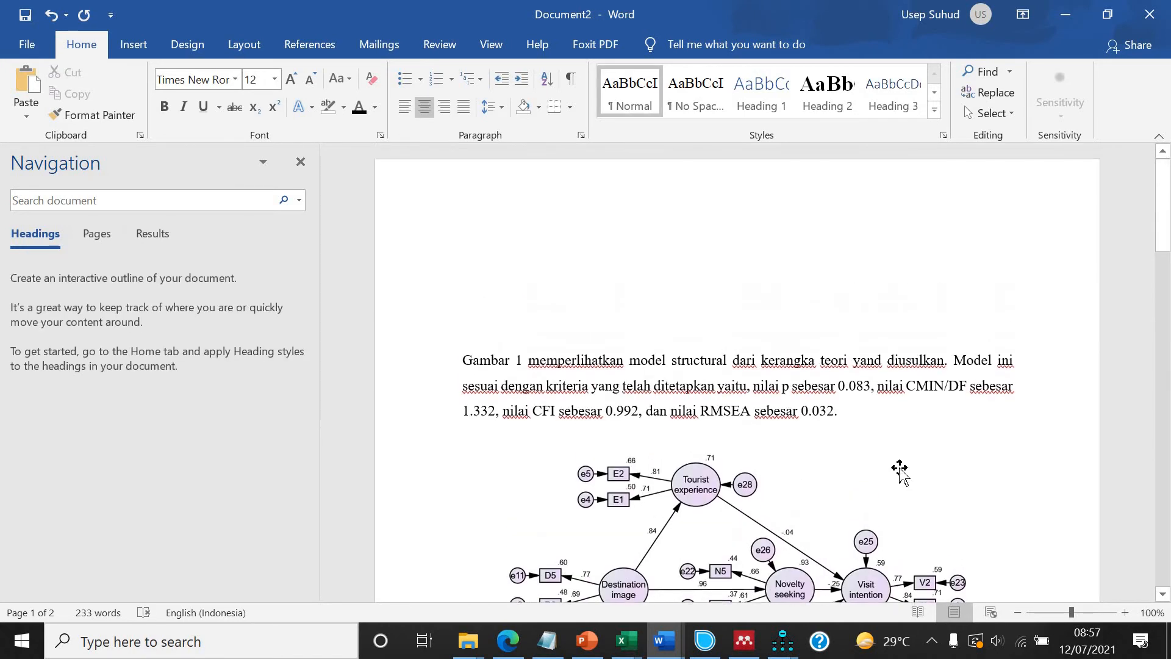
Add a justified heading "Hasil Penelitian" above the model-fit paragraph.
scroll(896, 460, "down", 5)
scroll(897, 460, "down", 10)
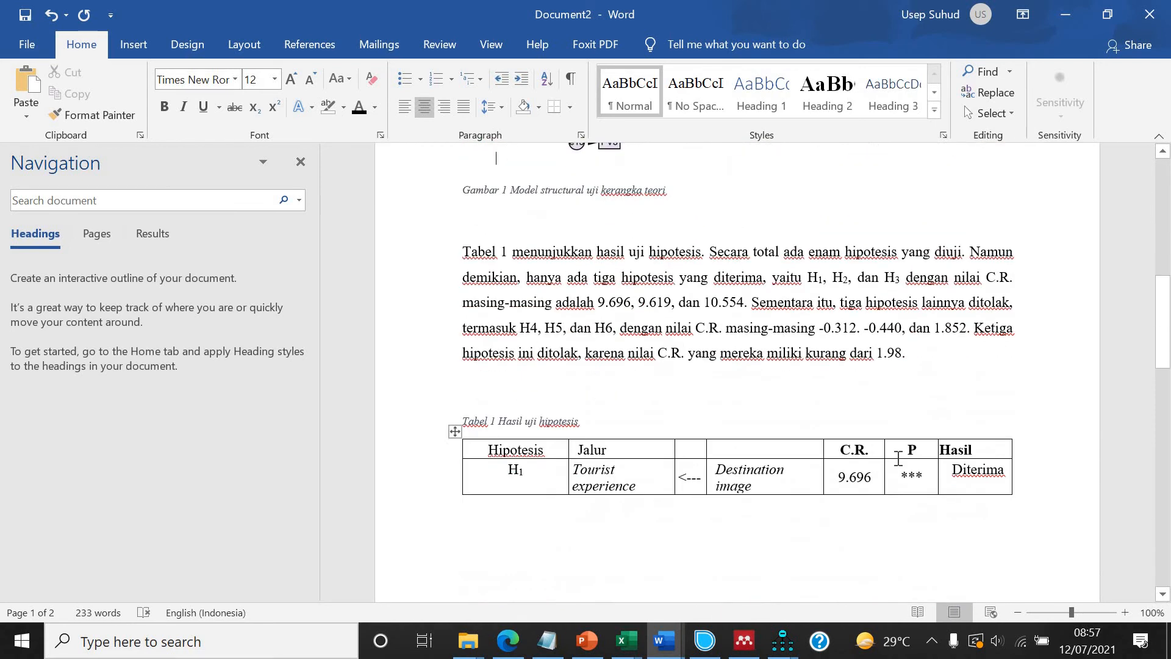
scroll(898, 458, "down", 8)
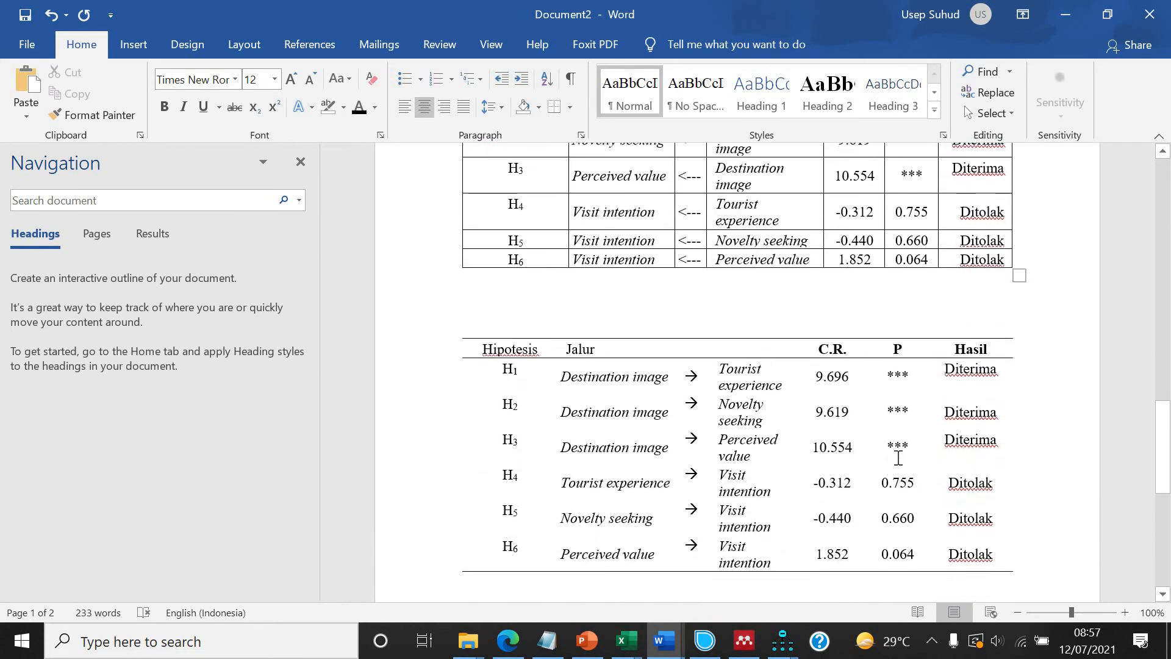
scroll(898, 458, "up", 15)
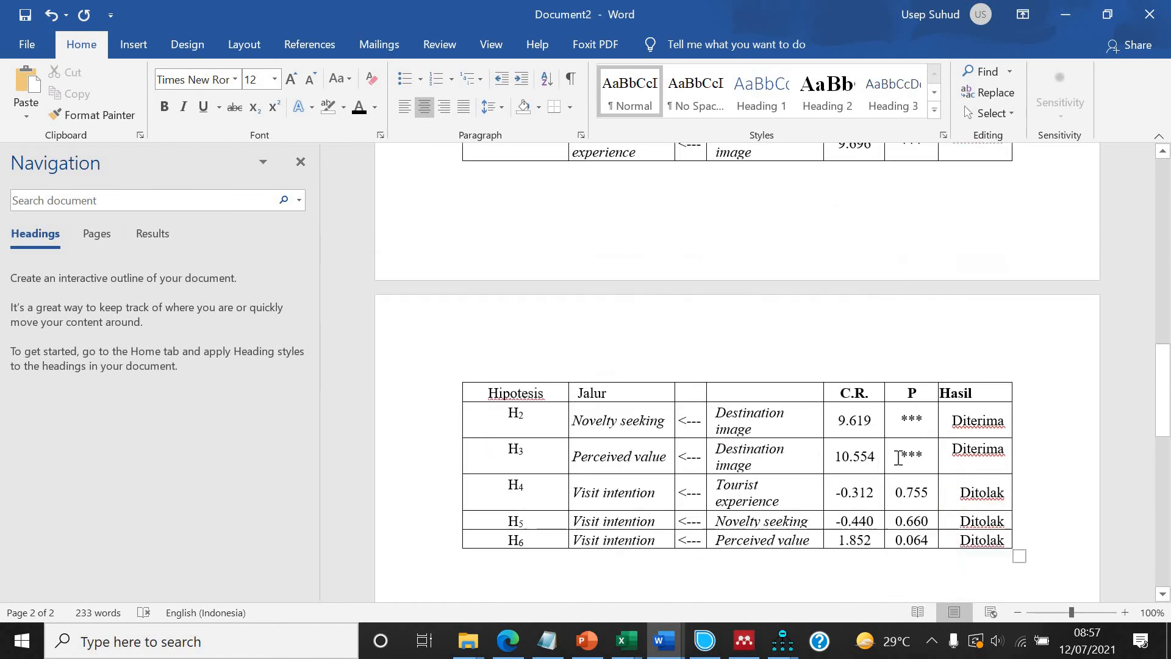
scroll(898, 459, "down", 4)
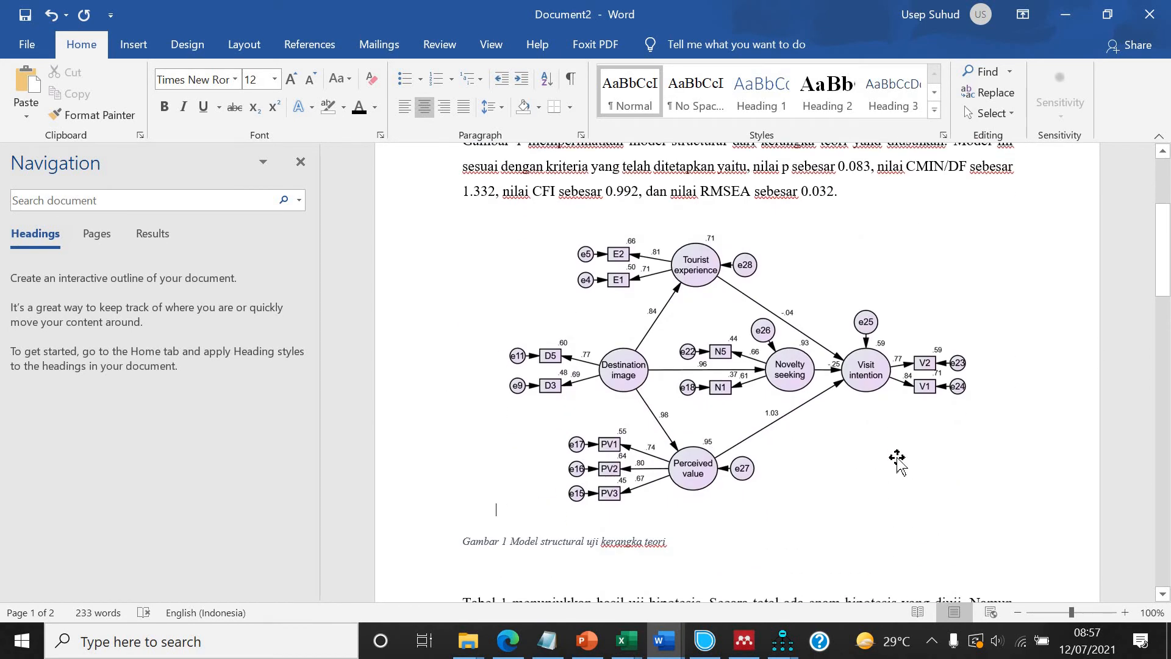
scroll(898, 459, "up", 8)
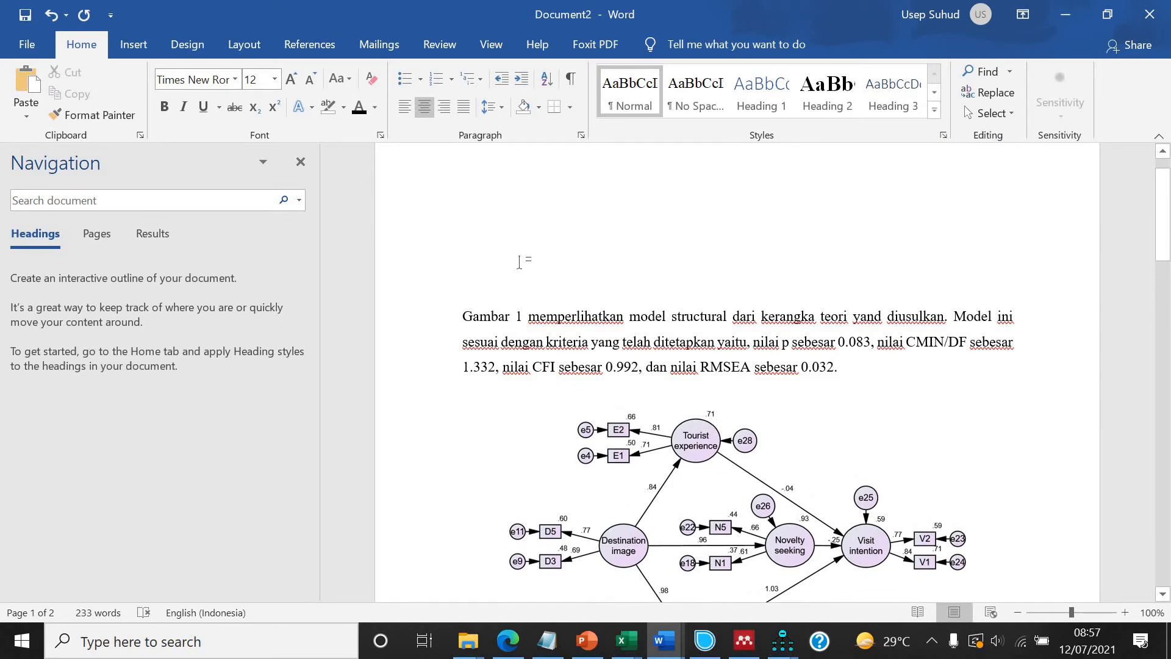
key("ctrl+j")
type("hasil ")
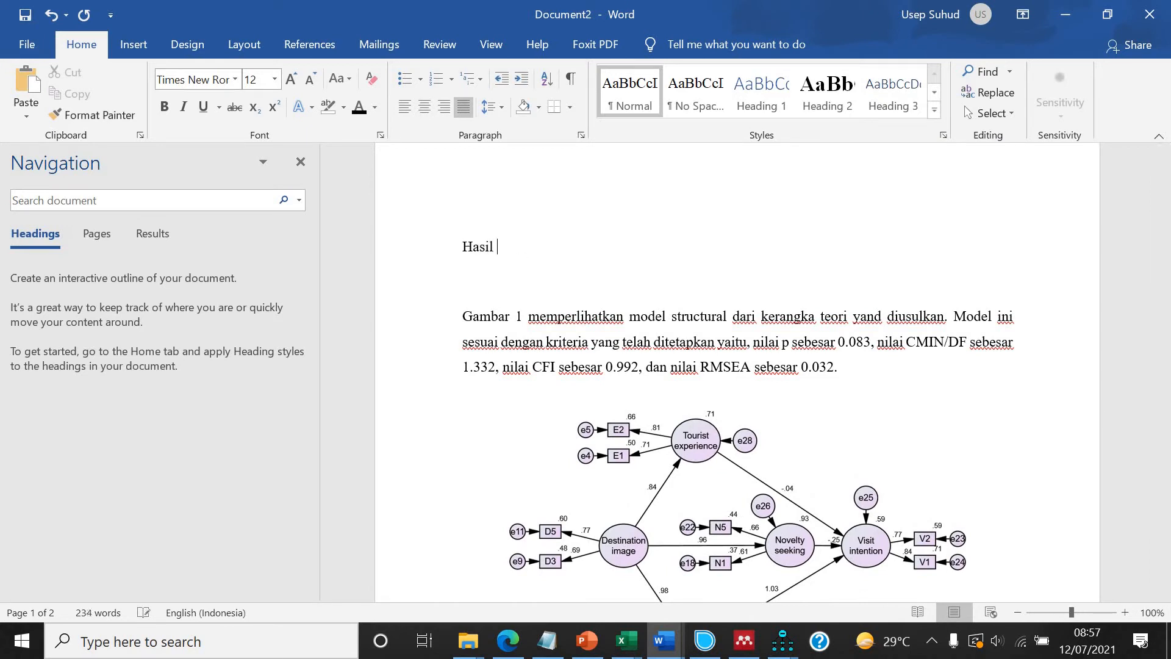
type("Penelitia")
Add the heading "Pembahasan" two lines below the final hypothesis table.
scroll(598, 362, "down", 10)
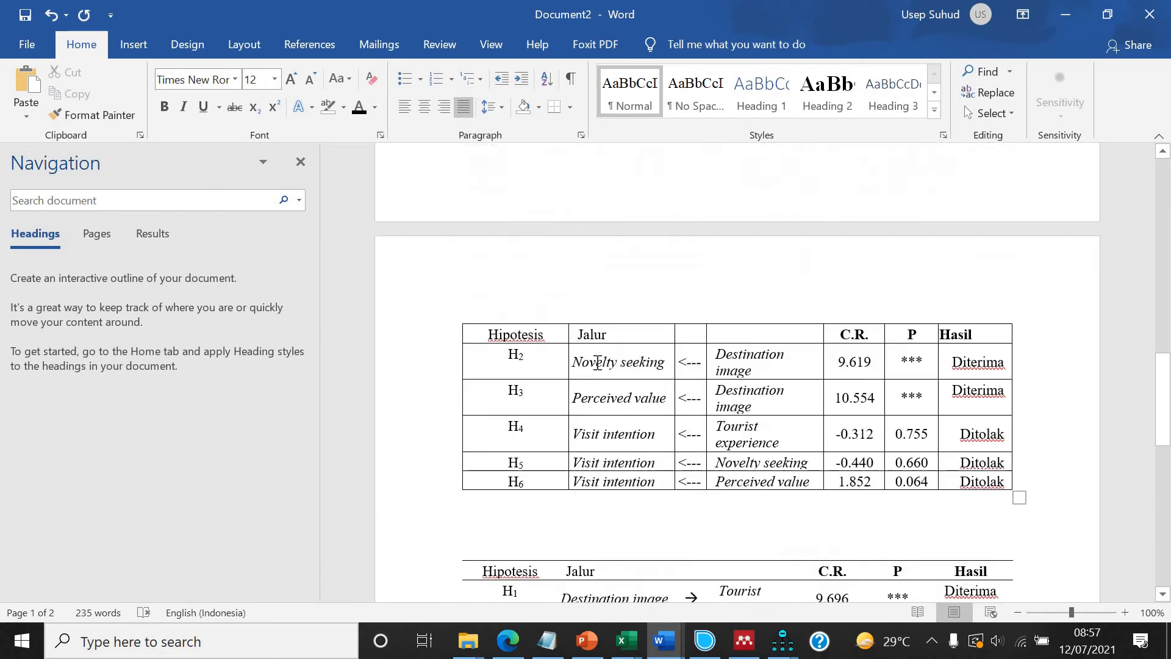
scroll(597, 362, "down", 10)
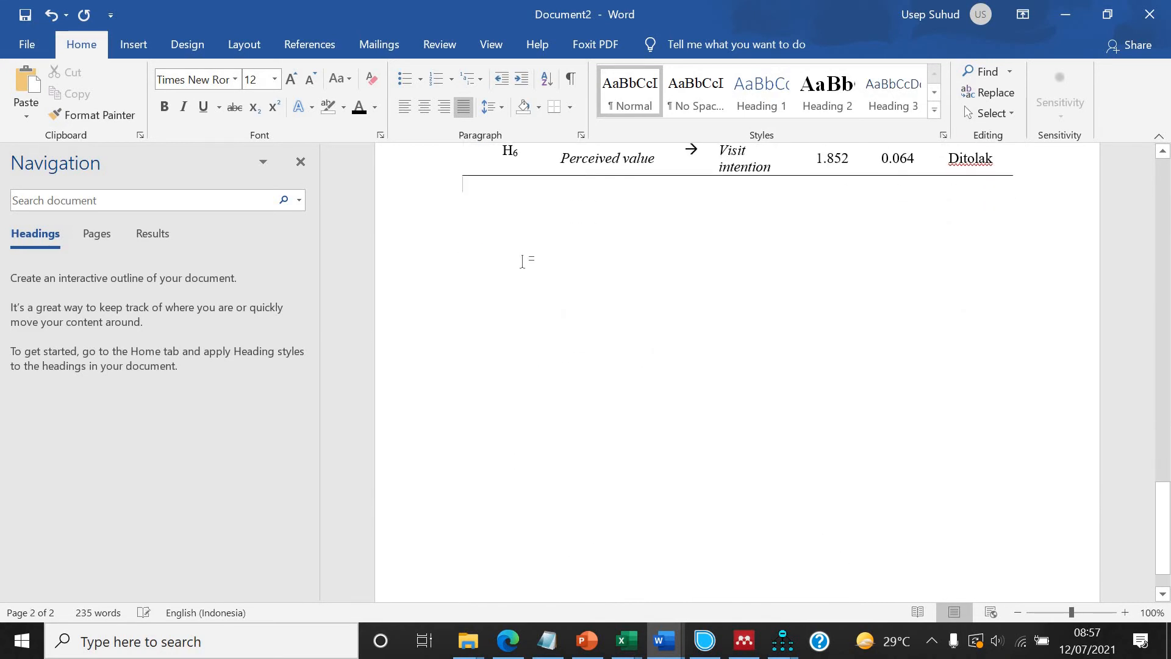
key("Return")
key("Return")
type("Pembahasan")
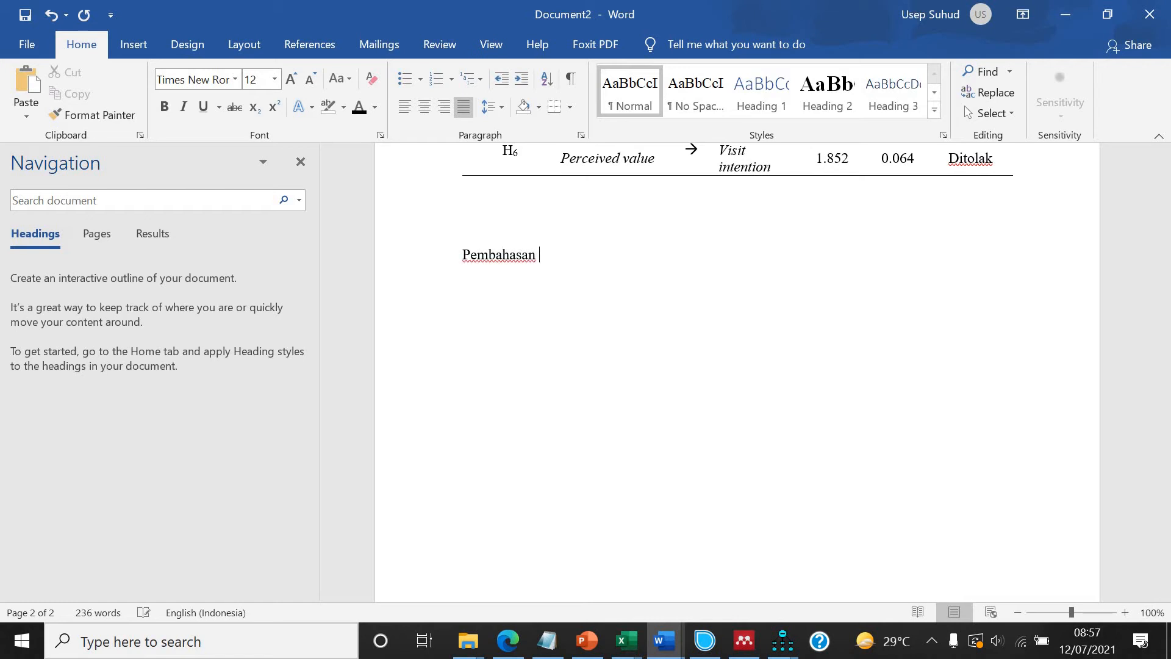
Start a lettered list under Pembahasan with item a "Destination image dan tourist experience".
scroll(531, 275, "up", 7)
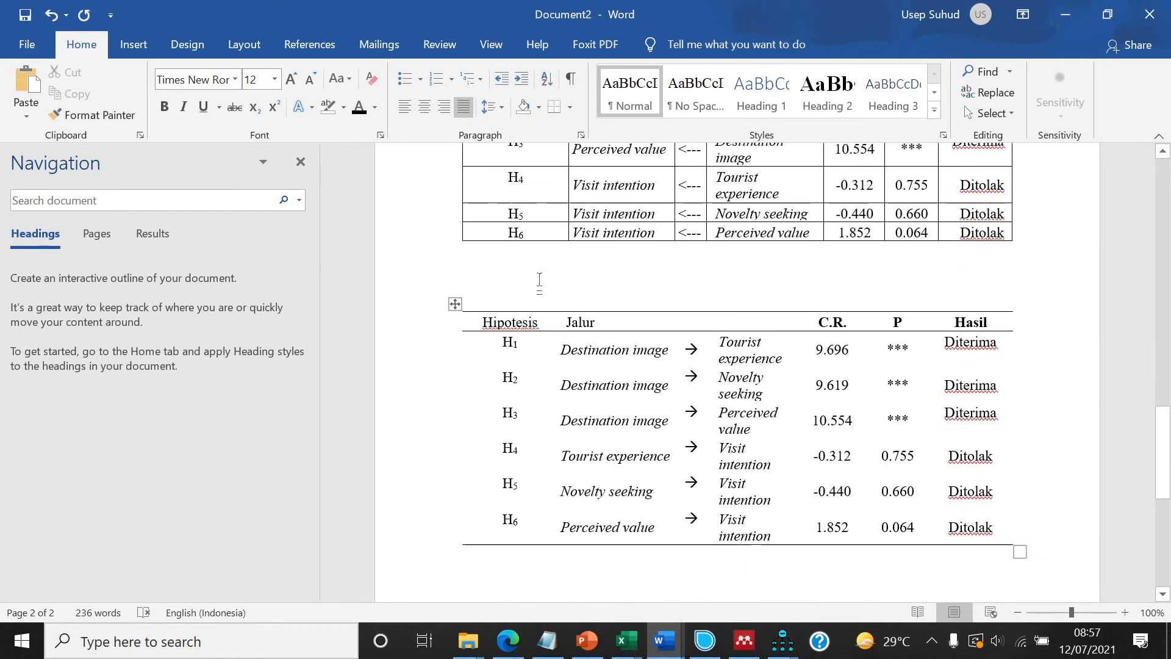
scroll(603, 187, "down", 3)
scroll(607, 201, "up", 4)
scroll(671, 305, "down", 1)
type("a.")
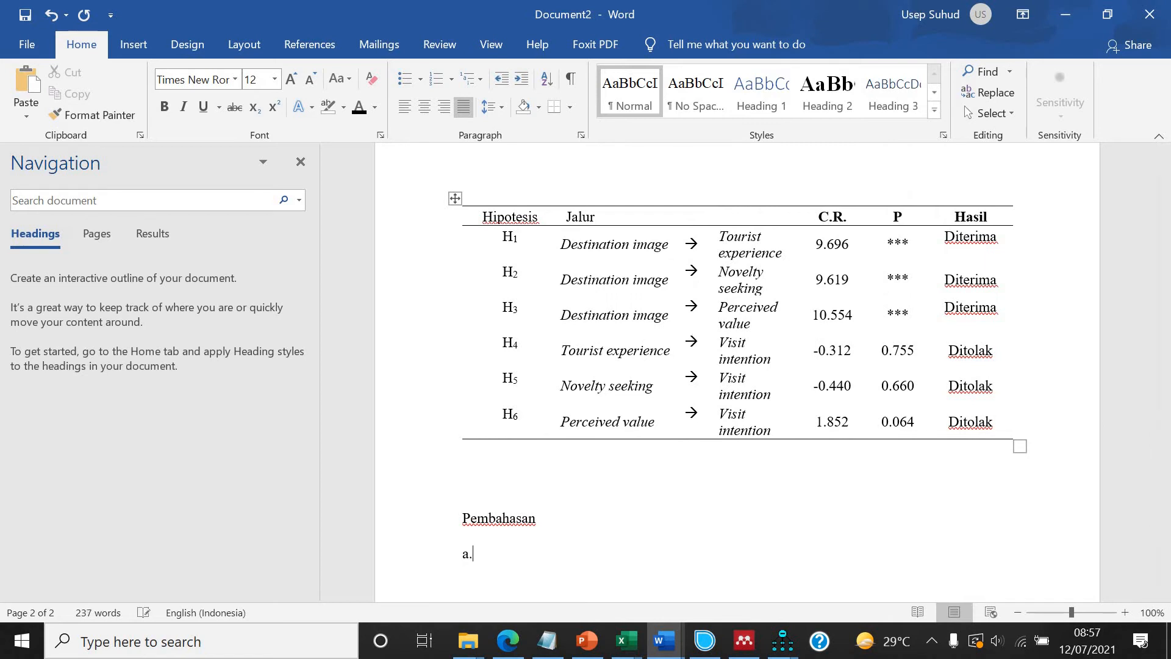
type(" destination i")
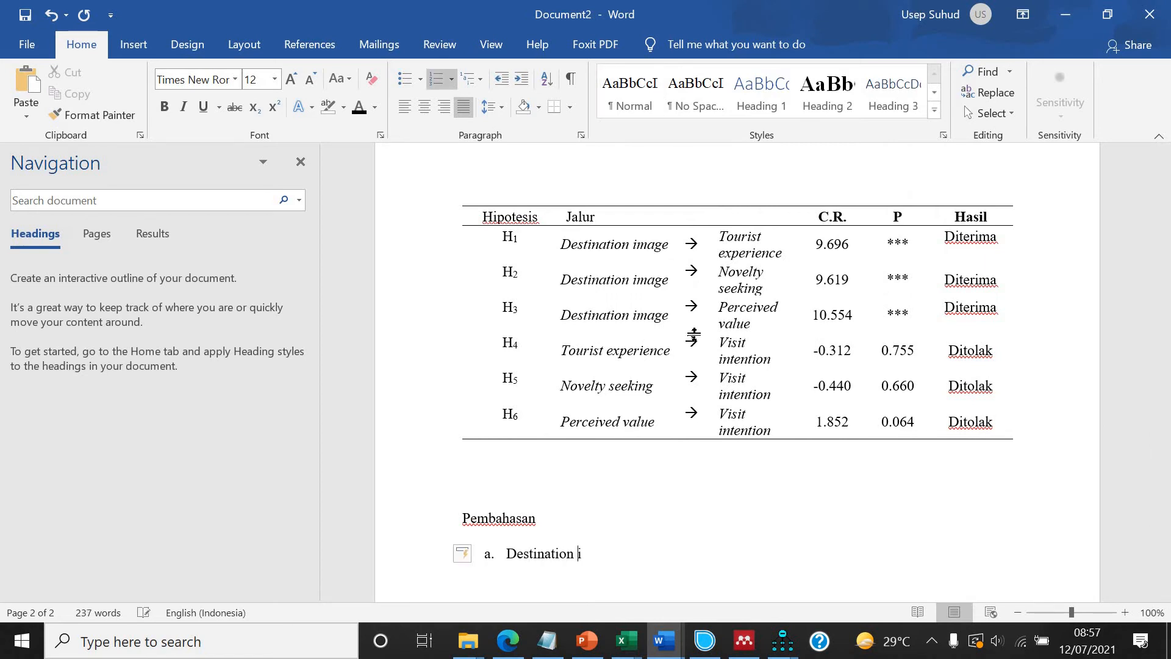
type("mage dan tourist experi")
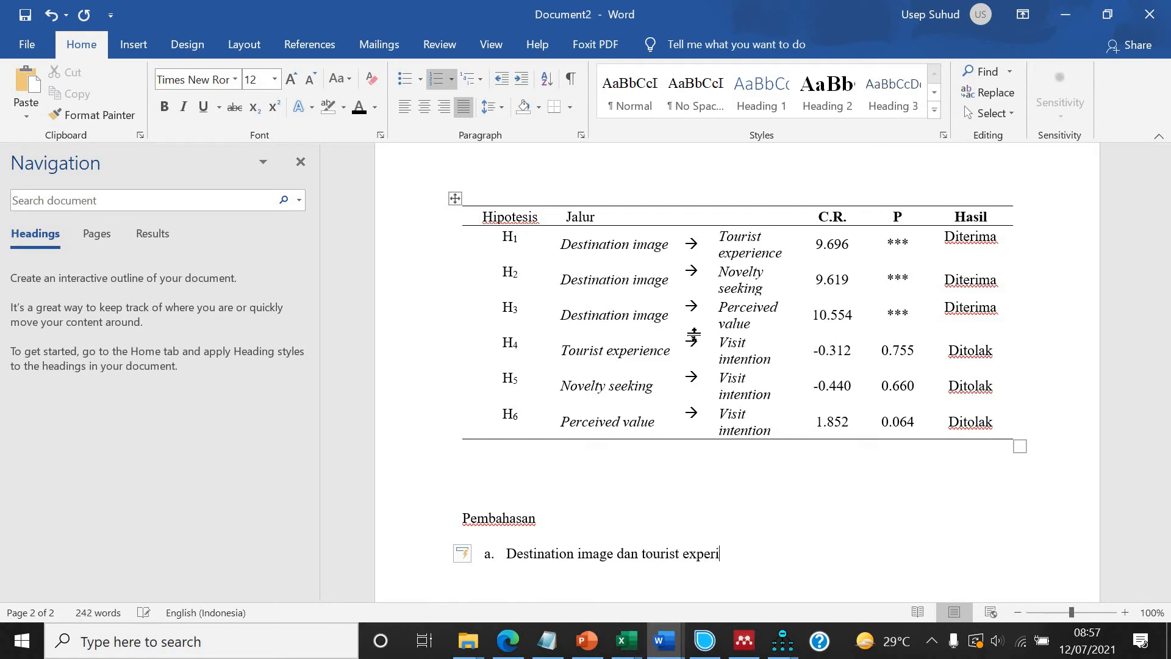
type("ence")
Add list item b "Destination iamge dan novelty seeking".
key("Return")
type("destination iamge dan")
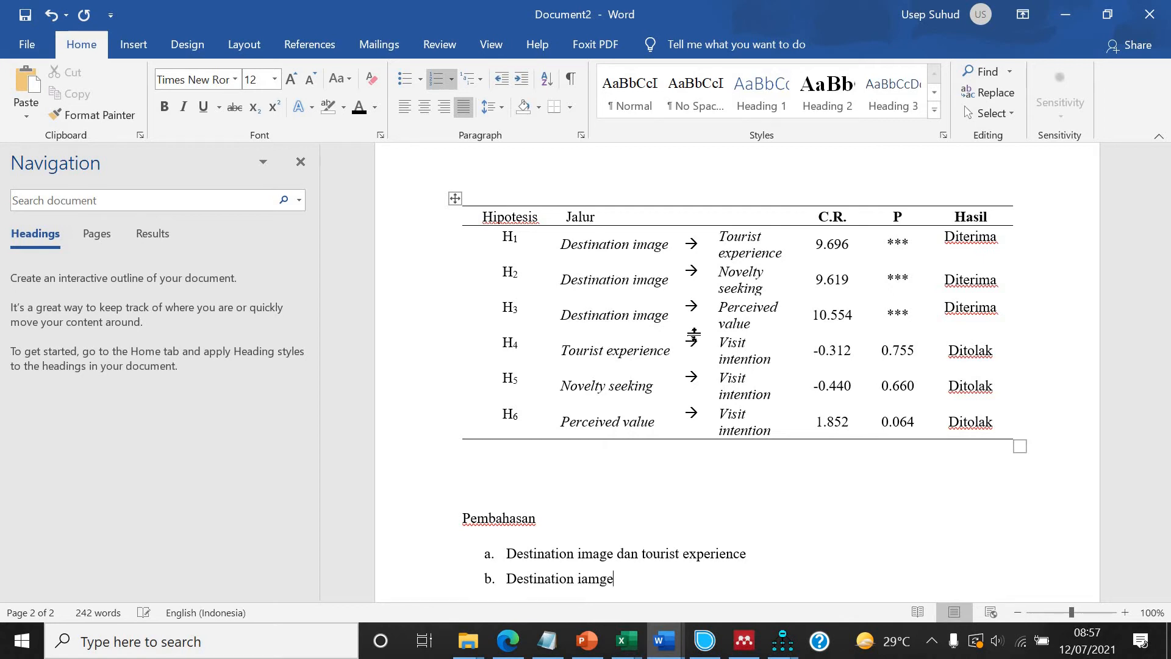
type(" nove")
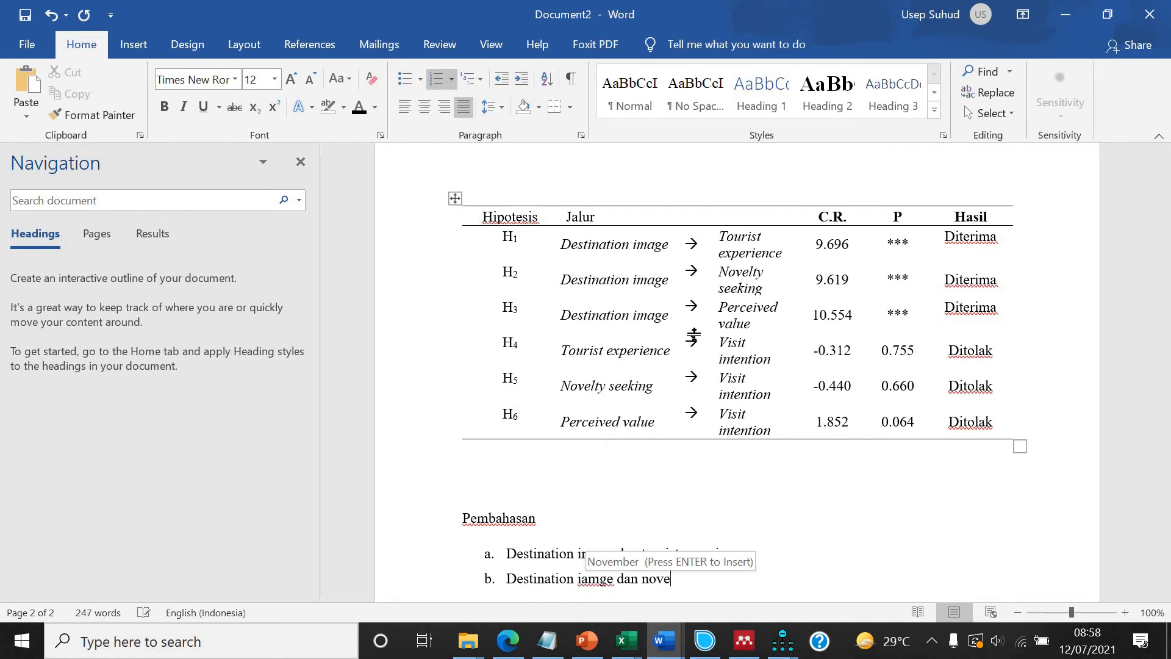
type("lty seeking")
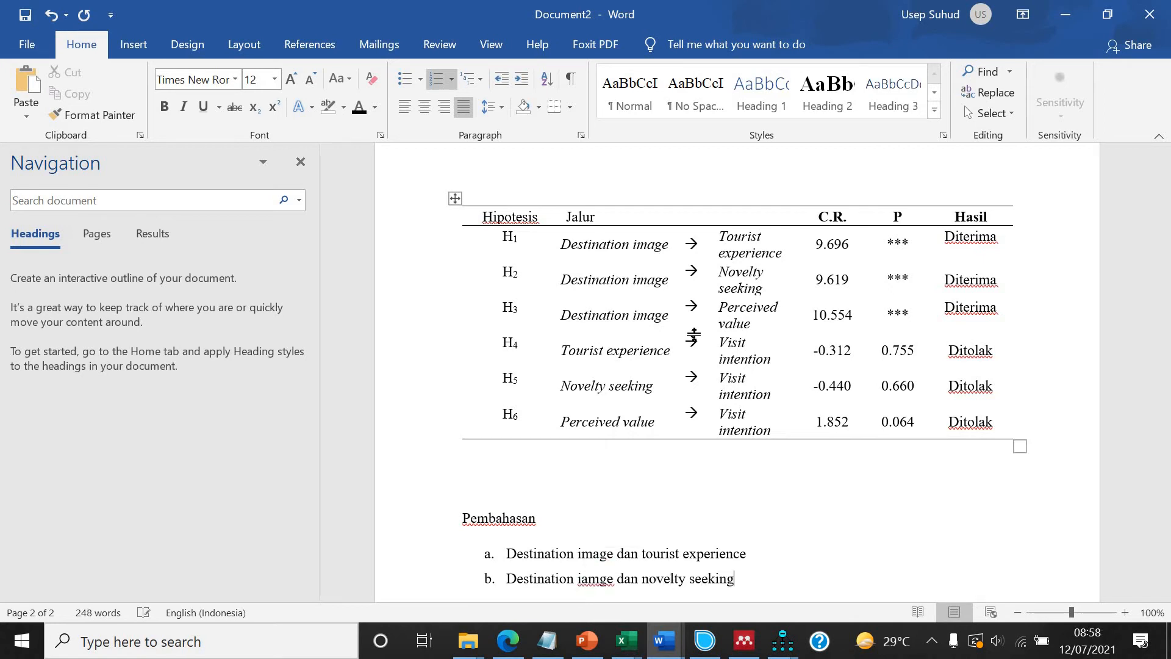
Start list item c with "Destination image" and correct the misspelled "iamge" in item b.
key("Return")
type("destination image")
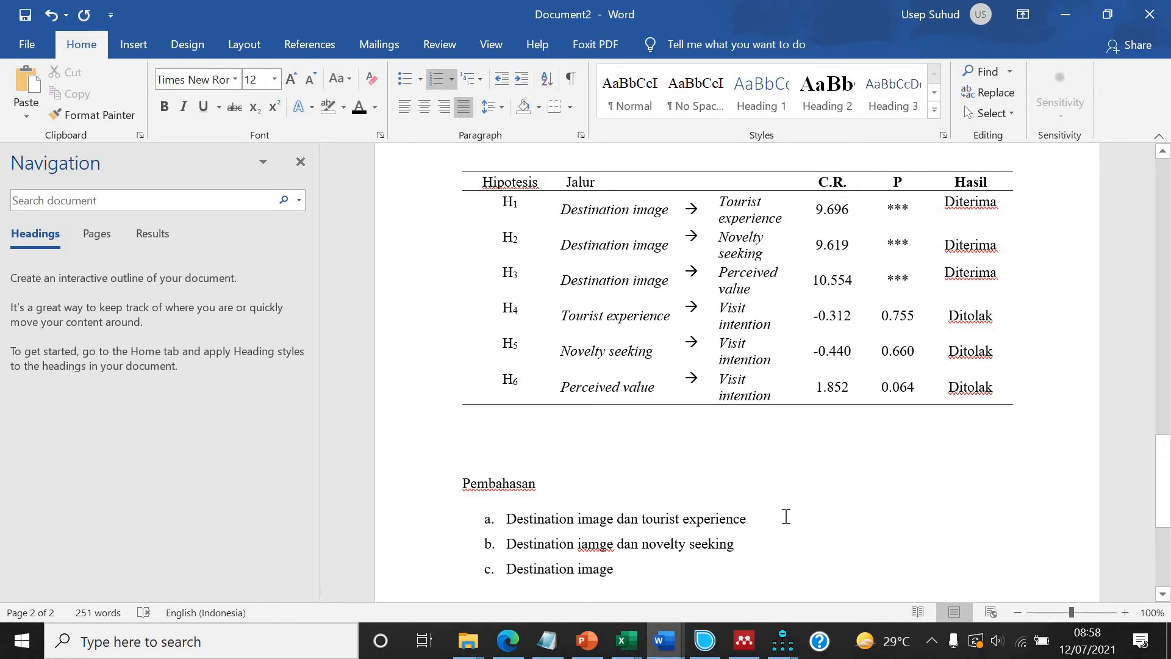
key("BackSpace")
type("age ")
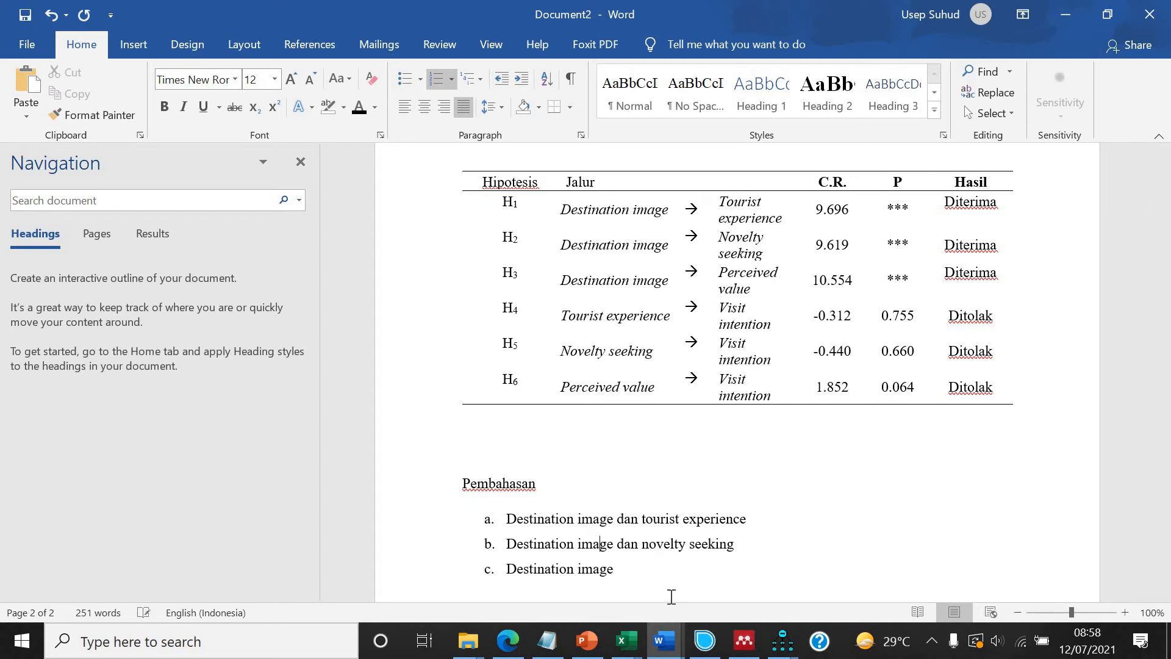
type("dan perceived value Tourist")
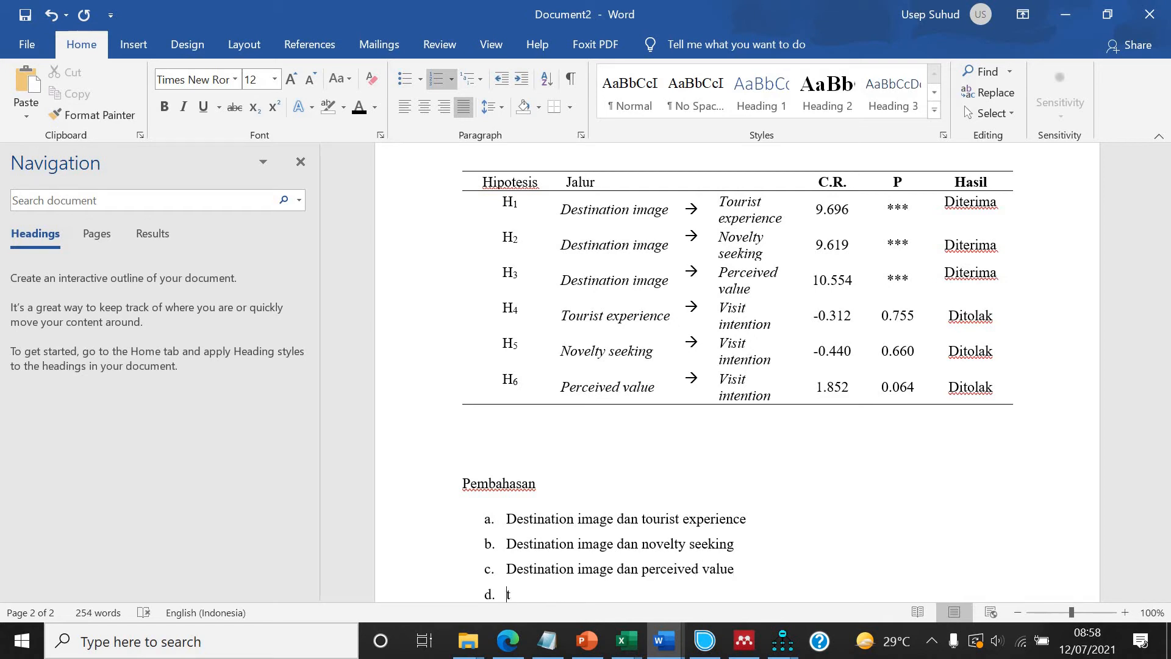
type(" experience dan")
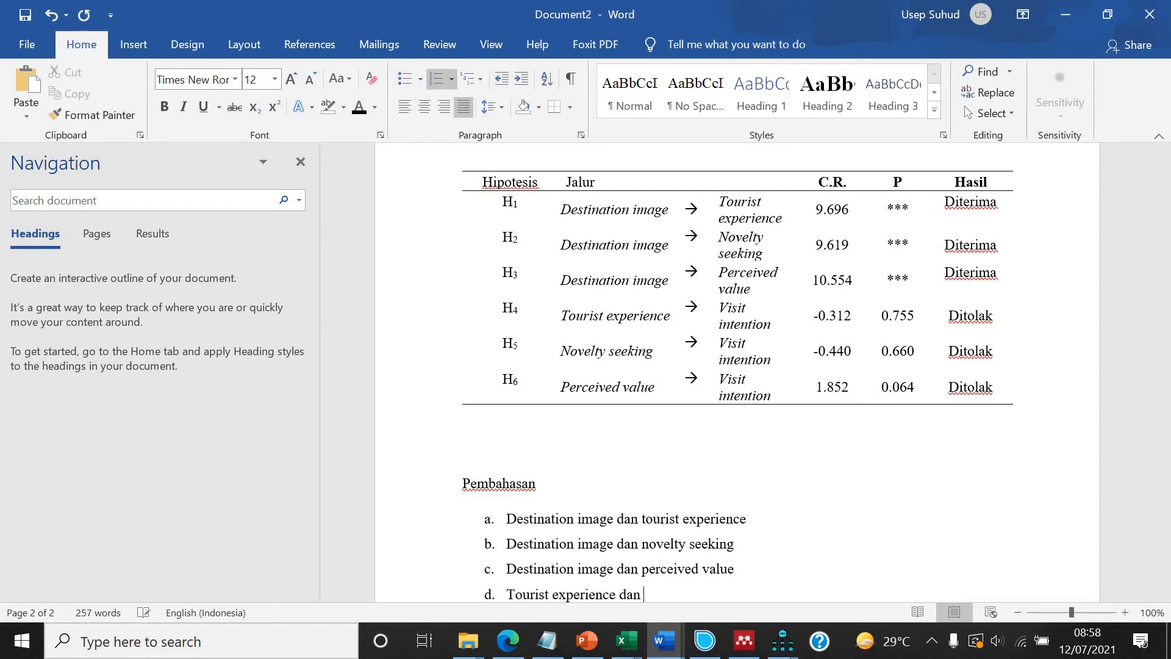
type(" visit intenti")
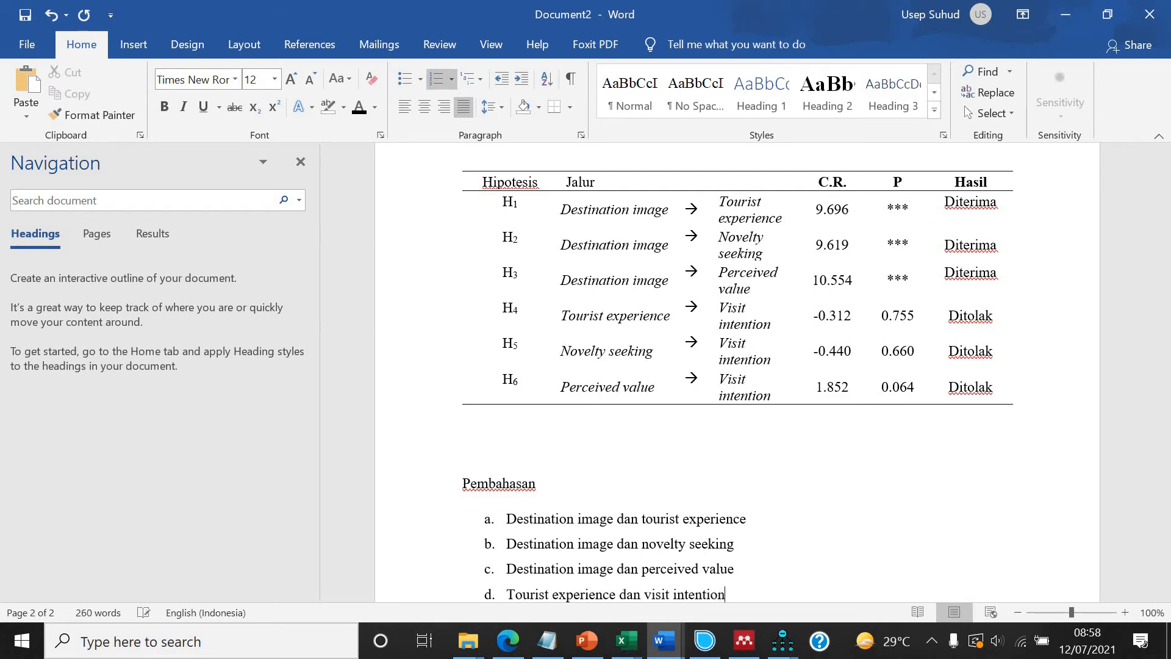
type("on")
Complete item c as "Destination image dan perceived value" and add item d "Tourist experience dan visit intention".
key("Return")
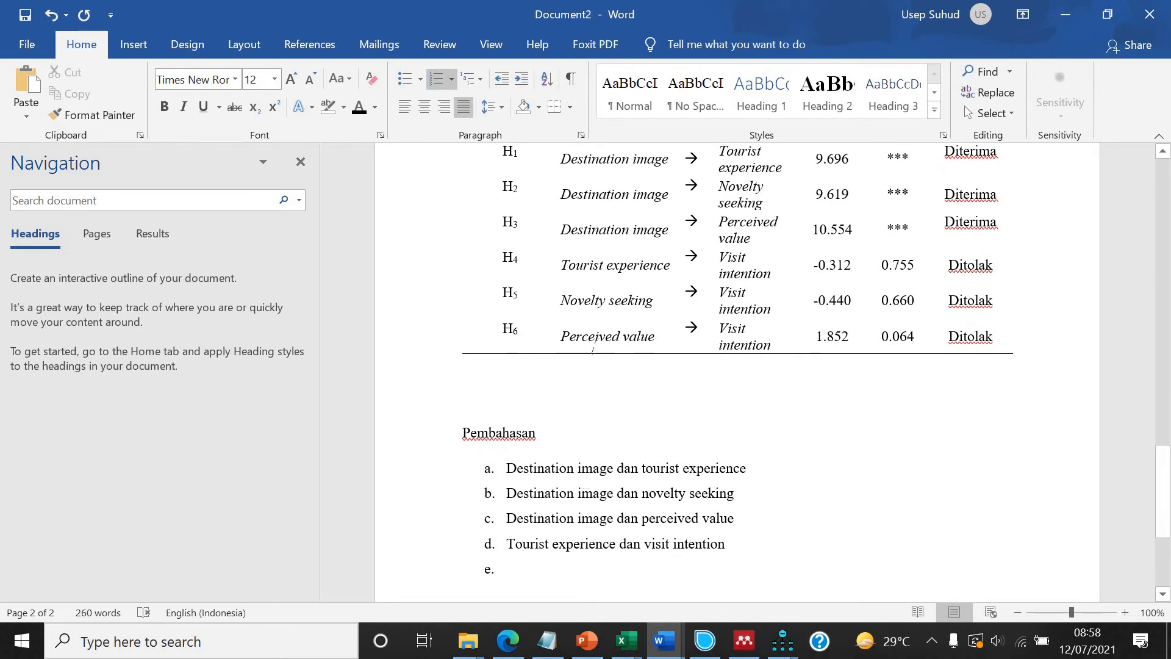
Decrease the indent of the lettered list.
left_click(501, 78)
scroll(580, 430, "down", 2)
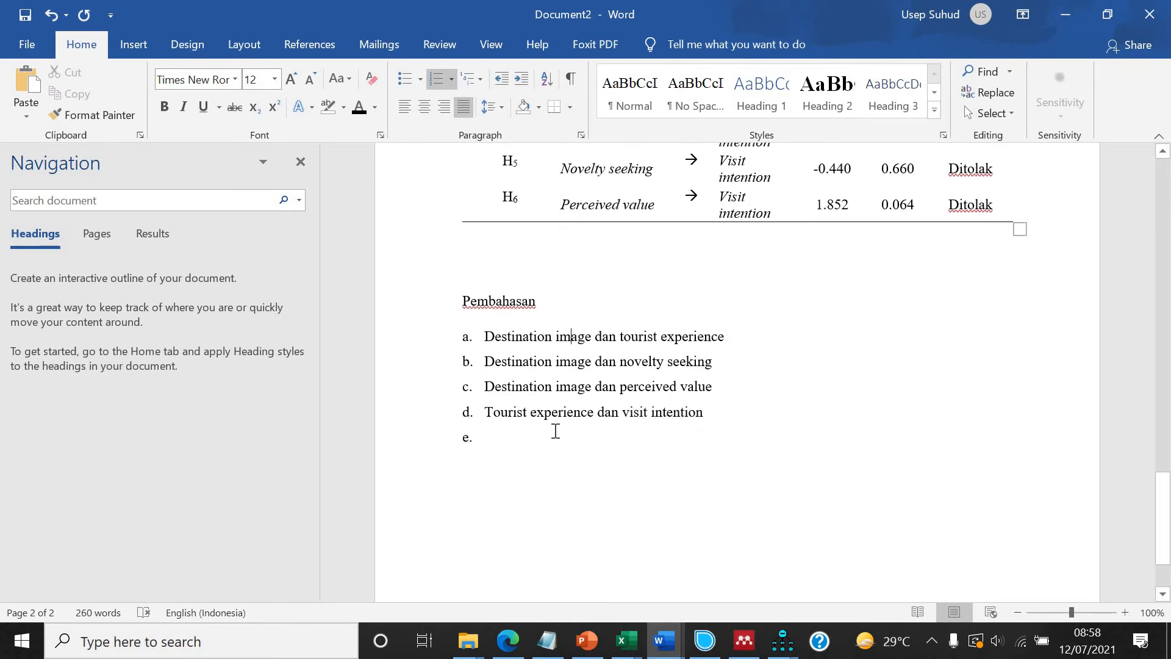
scroll(591, 485, "up", 2)
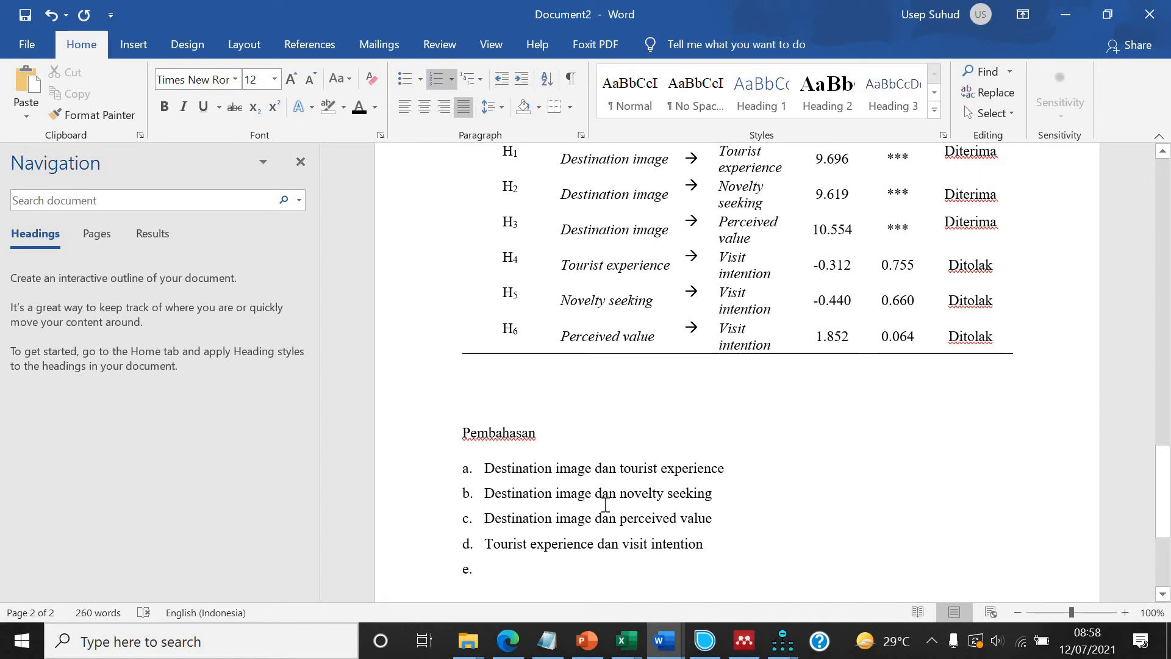
Add list items e "Novelty seeking dan visit intention" and f "Perceived value dan visit intention".
type("no")
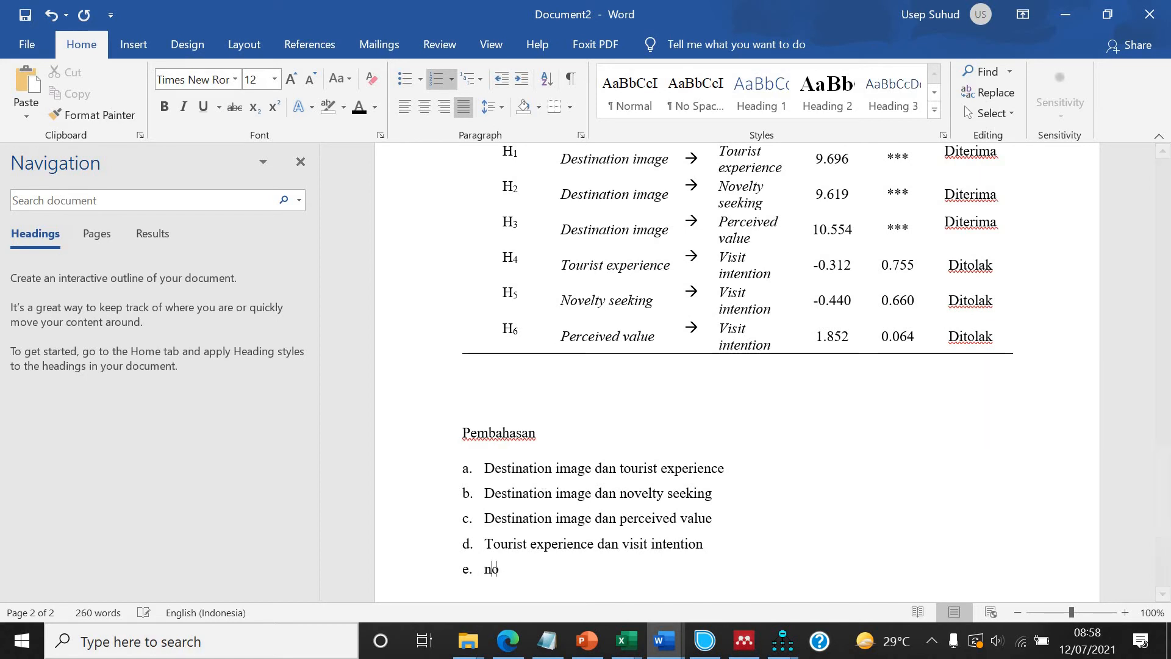
type("velty seekin")
type("da")
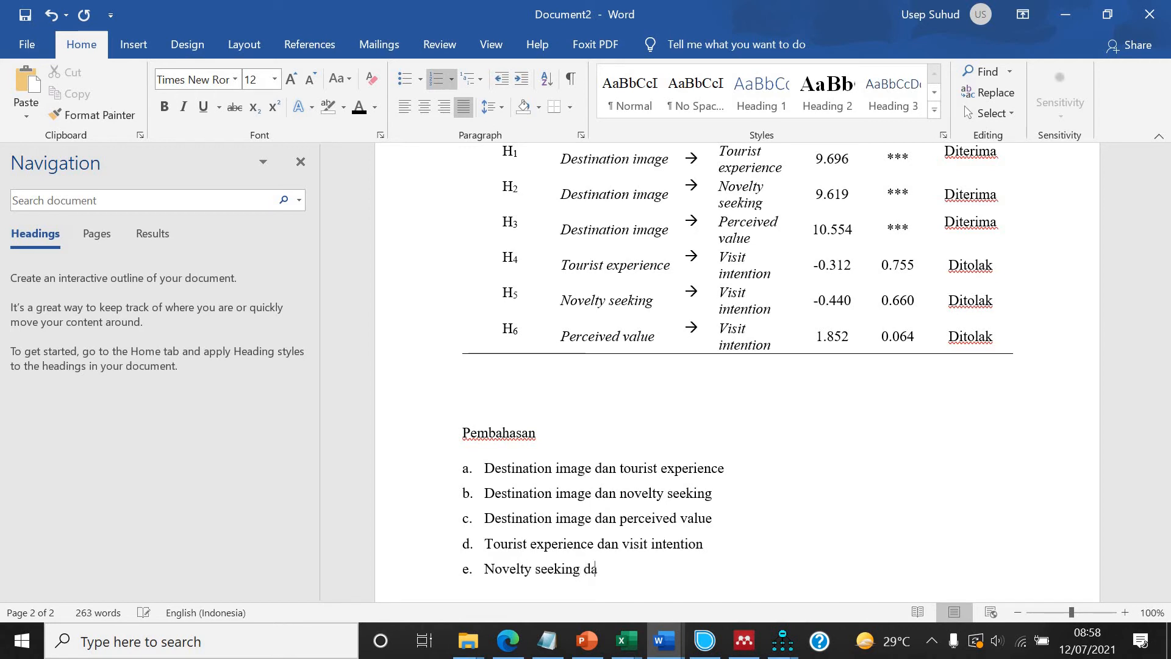
type("n visit itnention")
key("Return")
type("perceived value dan visit intention")
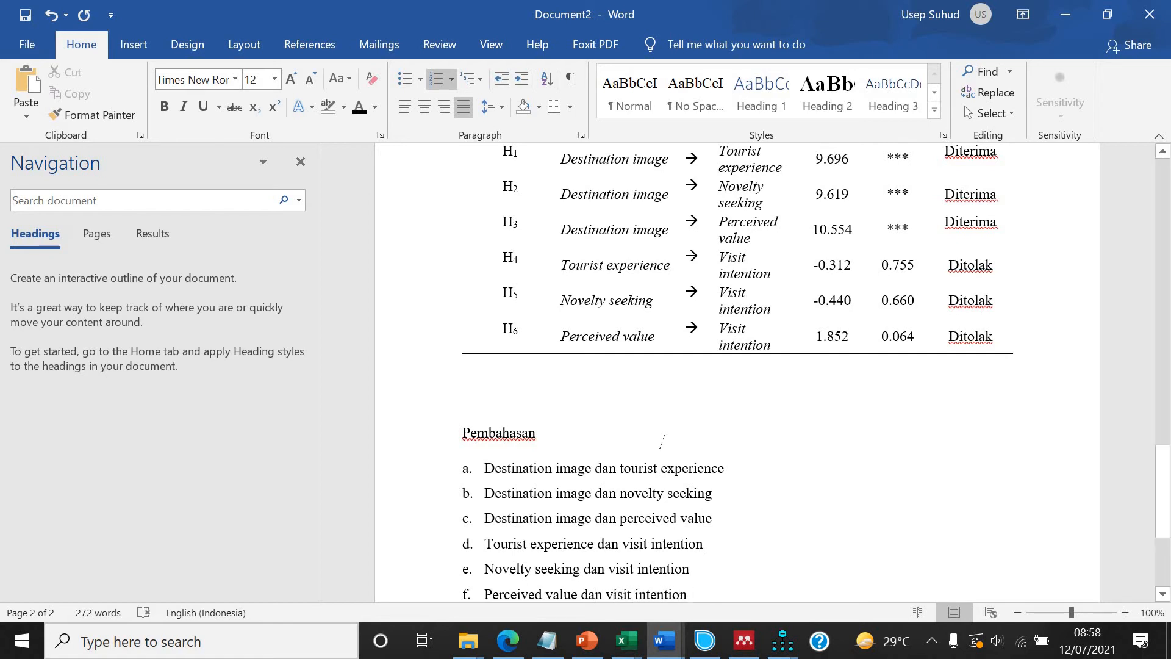
Align the path columns of the final hypothesis table to top left.
scroll(662, 443, "up", 3)
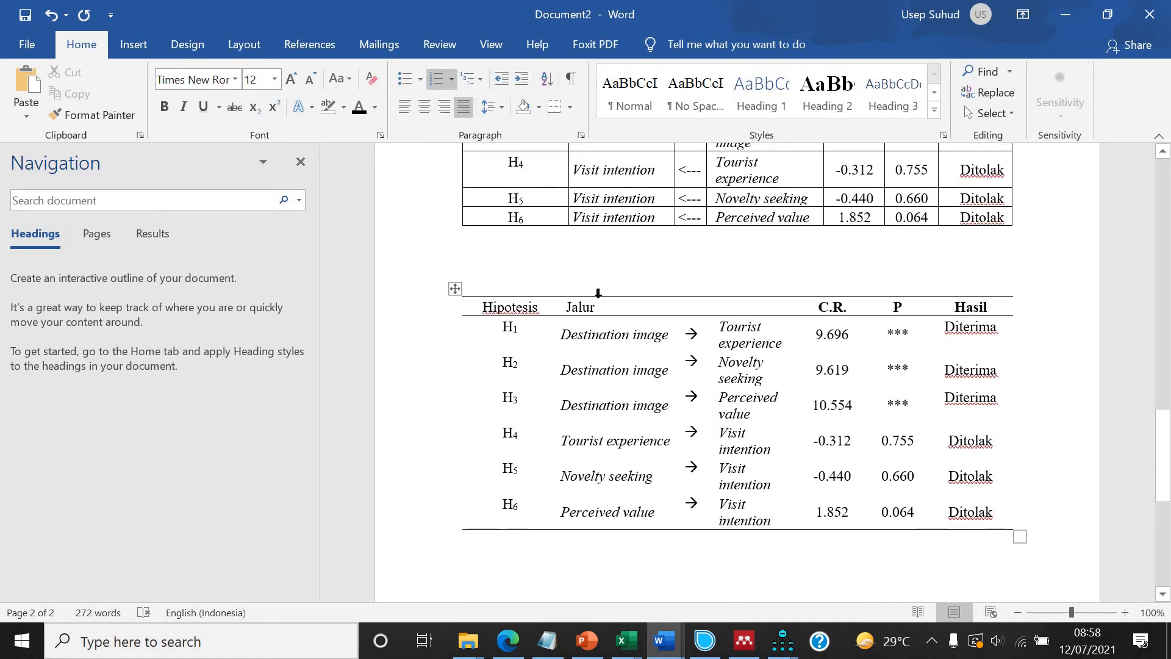
left_click_drag(599, 294, 757, 296)
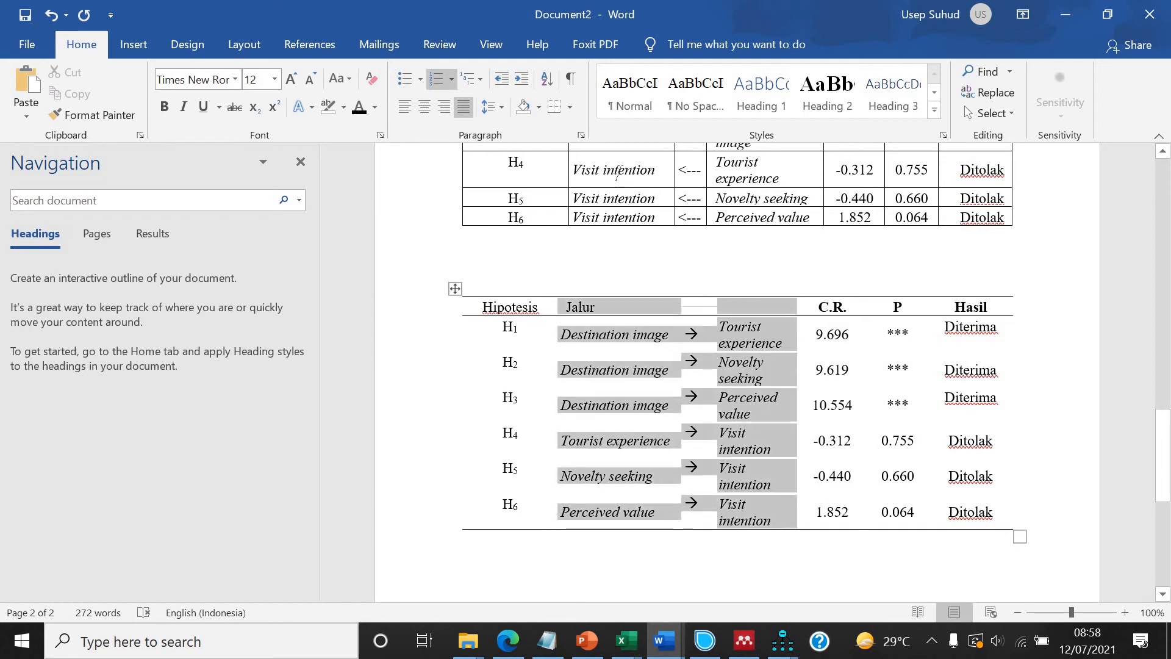
left_click(720, 45)
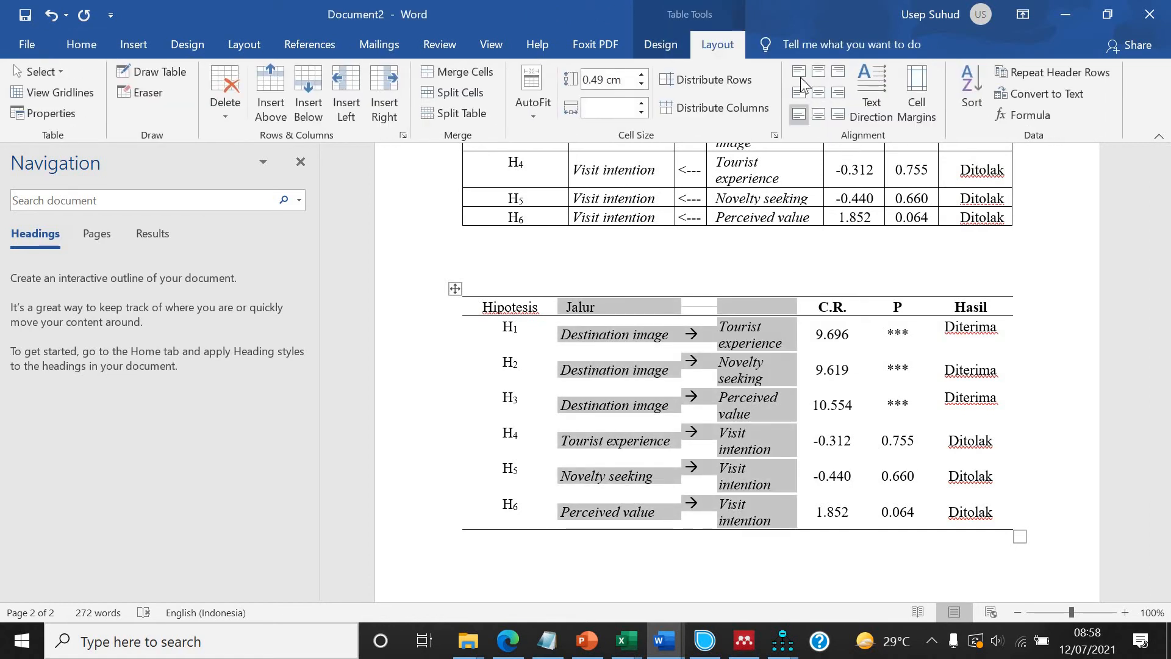
left_click(800, 72)
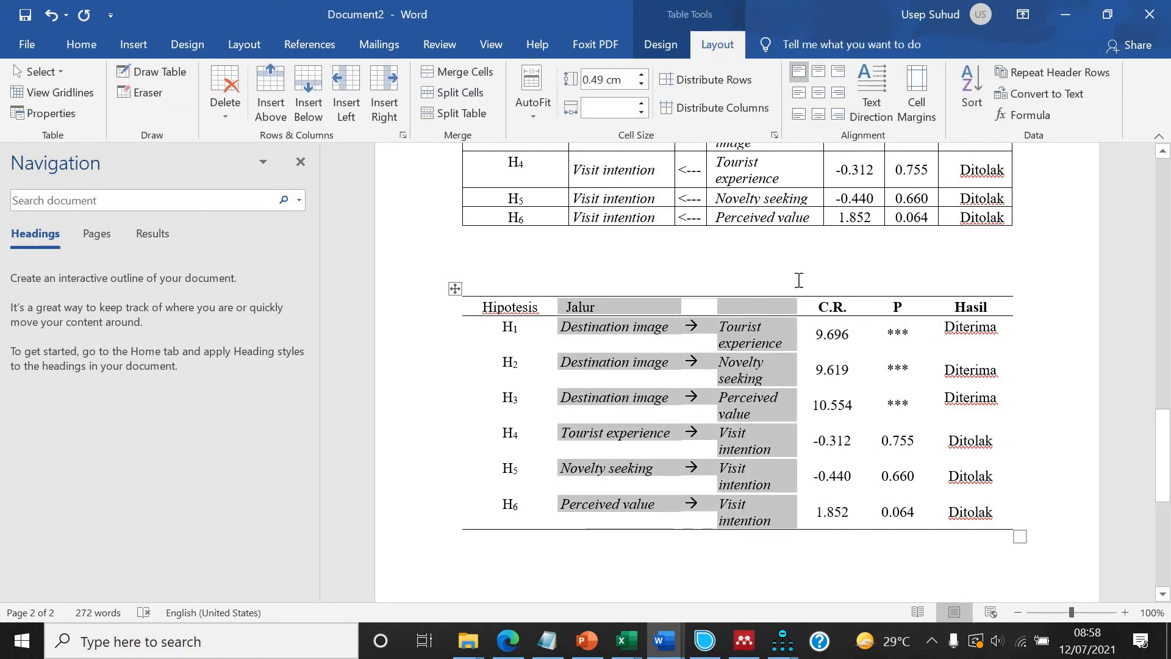
Align the C.R., P and Hasil columns of the final hypothesis table to top center.
left_click_drag(823, 292, 976, 294)
left_click(818, 72)
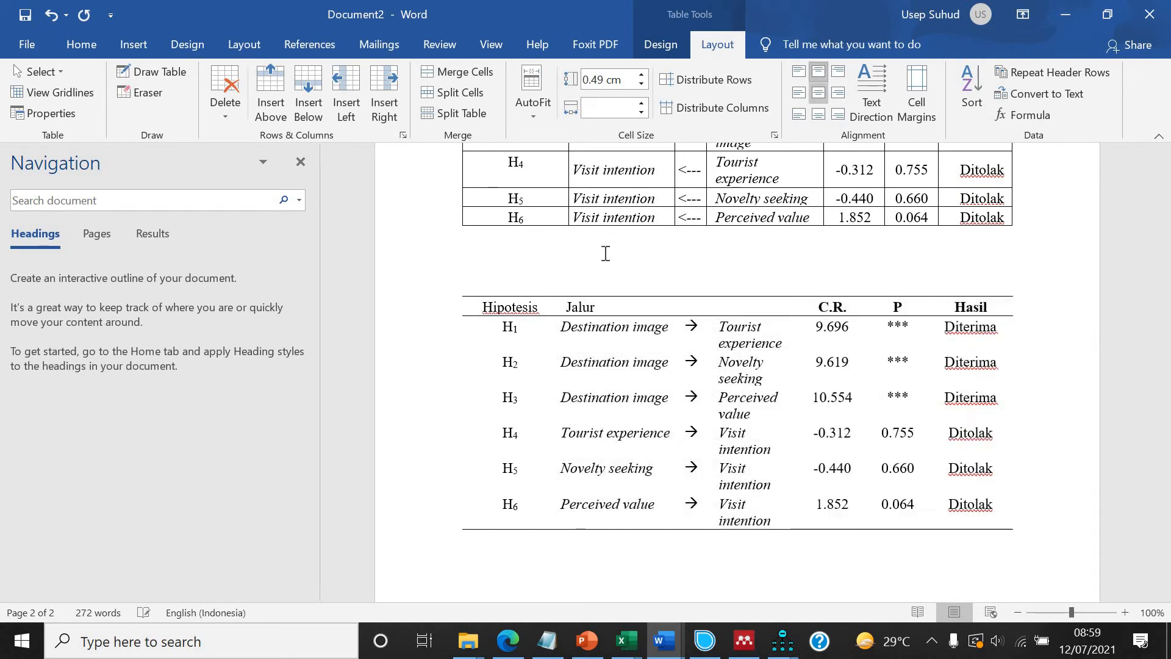
left_click(510, 293)
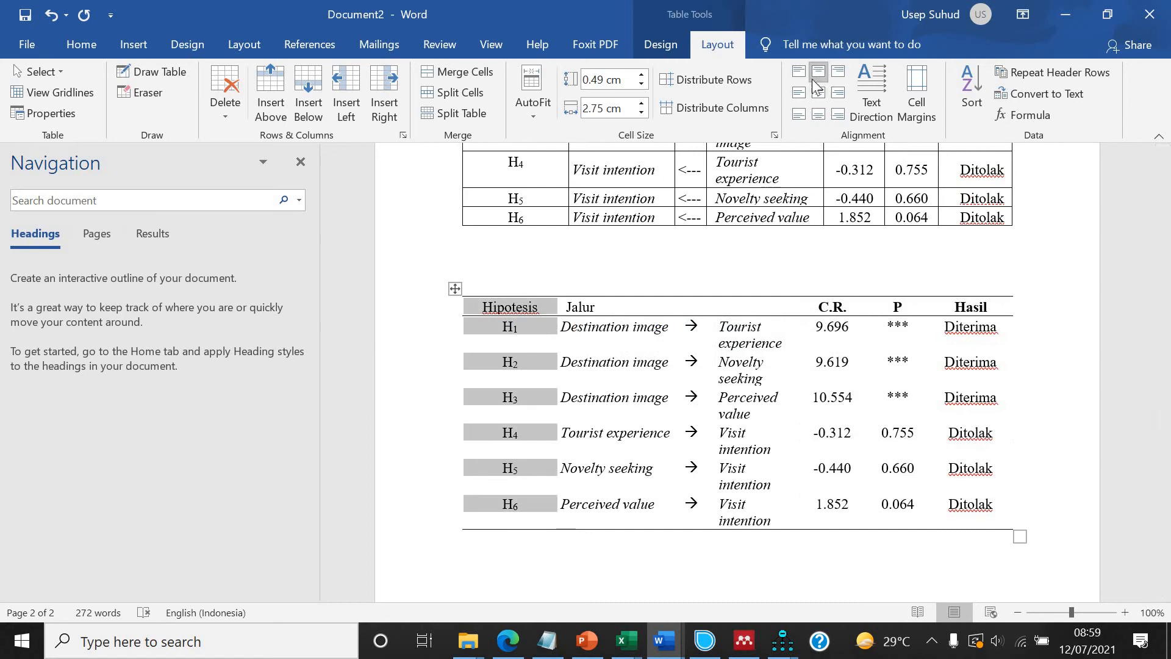
scroll(701, 374, "down", 7)
scroll(698, 366, "up", 2)
scroll(702, 421, "up", 3)
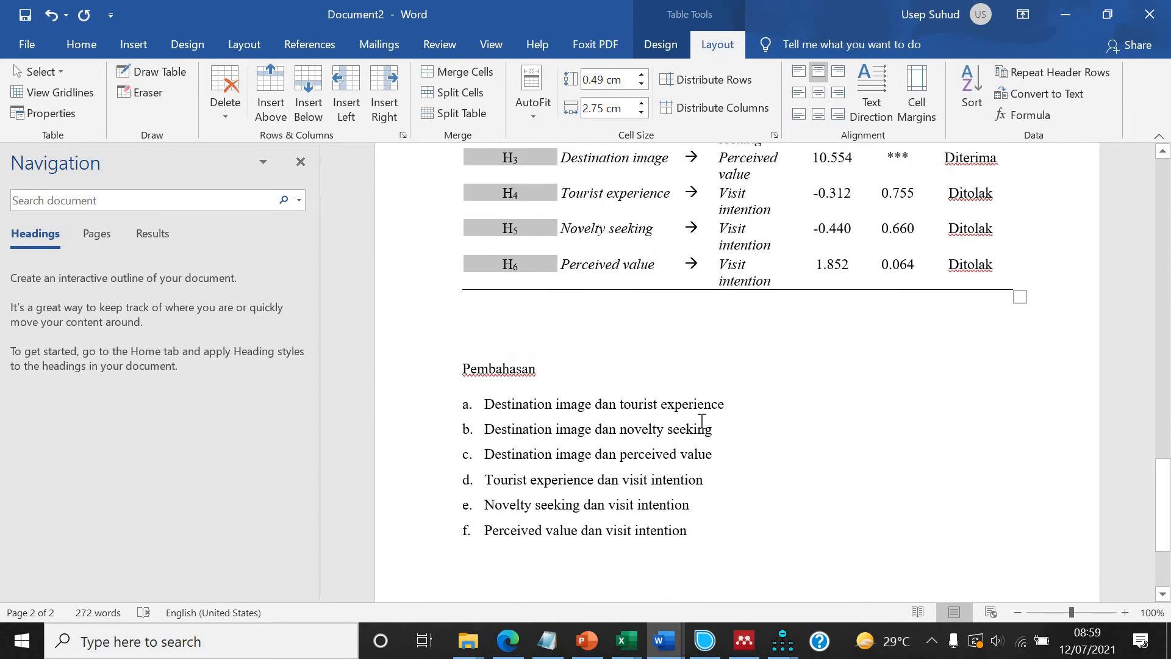
Insert an empty paragraph below list item a in the Pembahasan section.
left_click(808, 425)
key("Return")
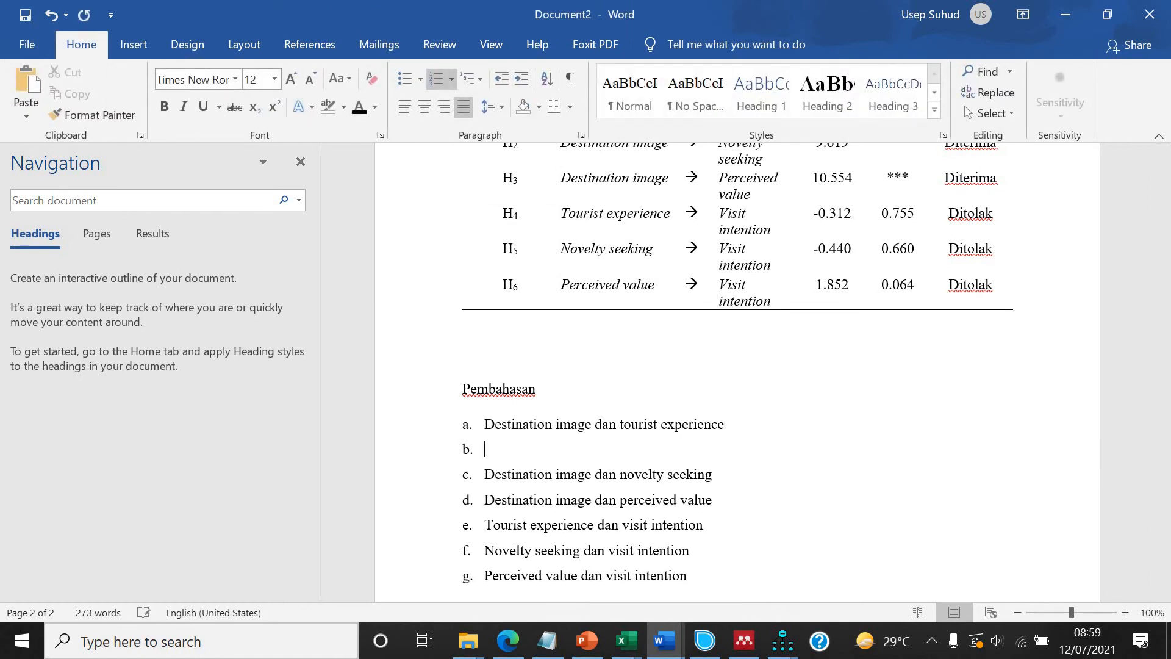
key("Return")
scroll(727, 450, "up", 5)
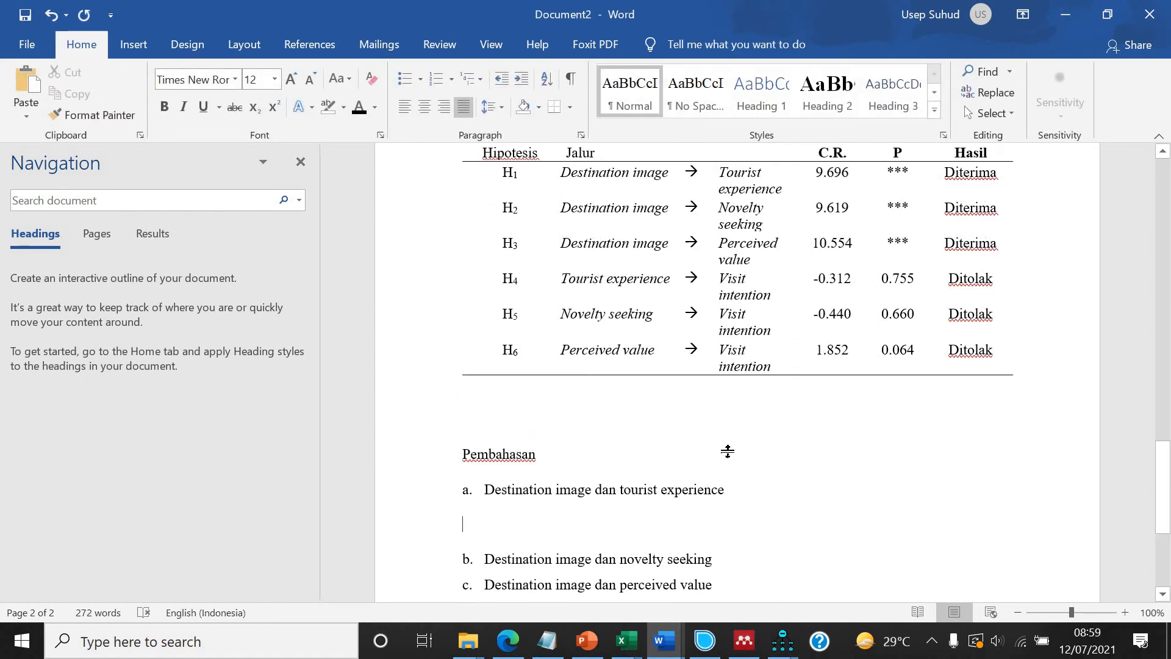
scroll(729, 450, "down", 4)
scroll(729, 450, "down", 3)
scroll(729, 450, "up", 3)
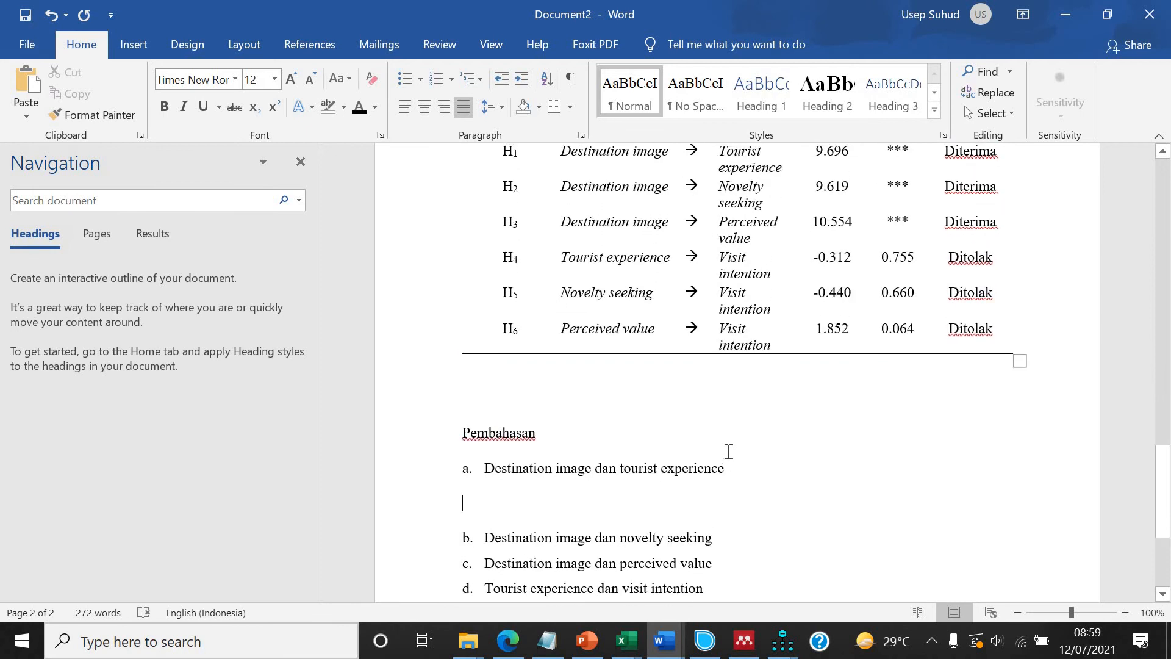
scroll(728, 452, "up", 1)
scroll(728, 451, "down", 1)
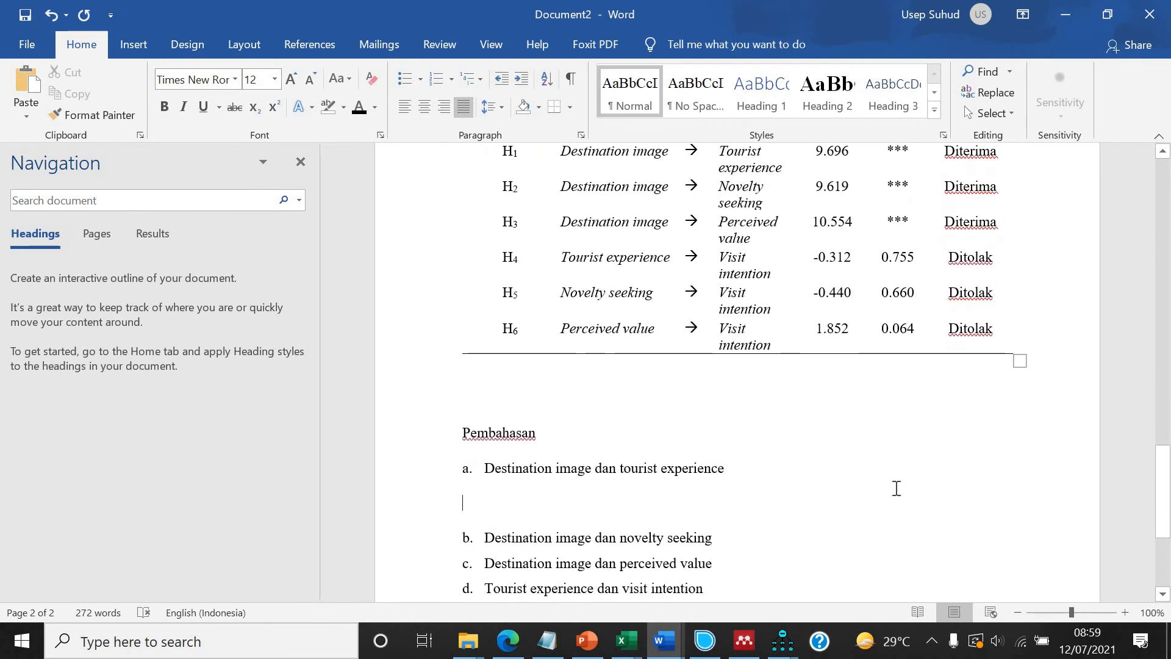
Write the paragraph "Hipotesis pertama dalam penelitian ini meramalkan adanya pengaruh destination image terhadap tourist experience." under item a.
type("hipotese")
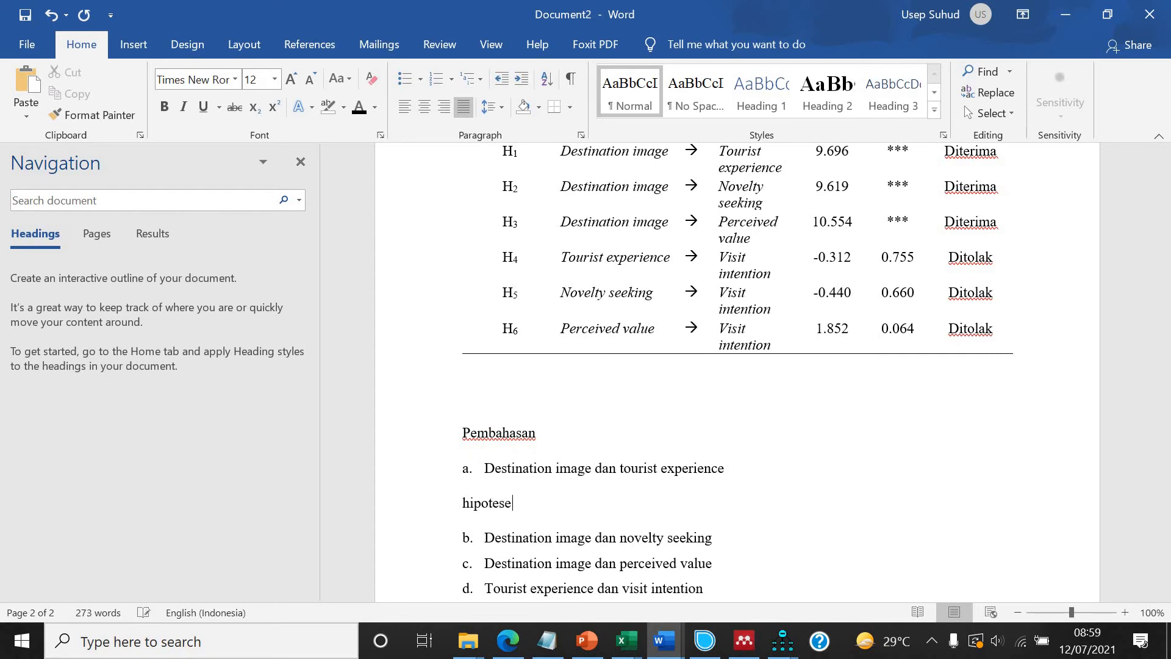
key("BackSpace")
type("is pert")
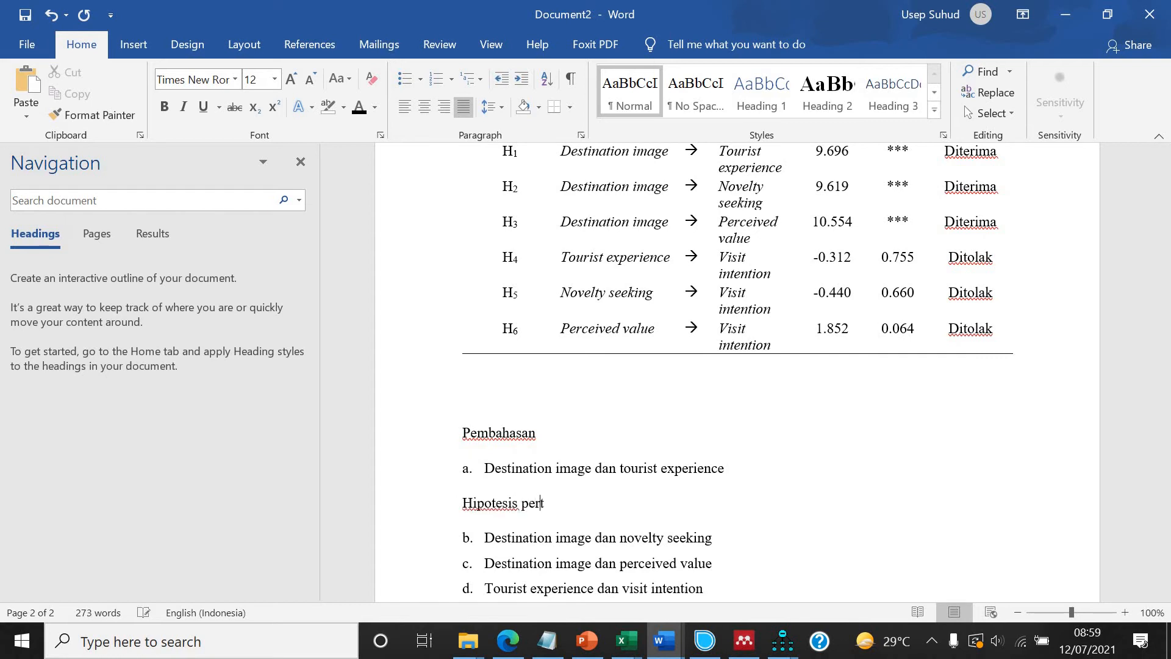
type("ama dalam penelitian ini m")
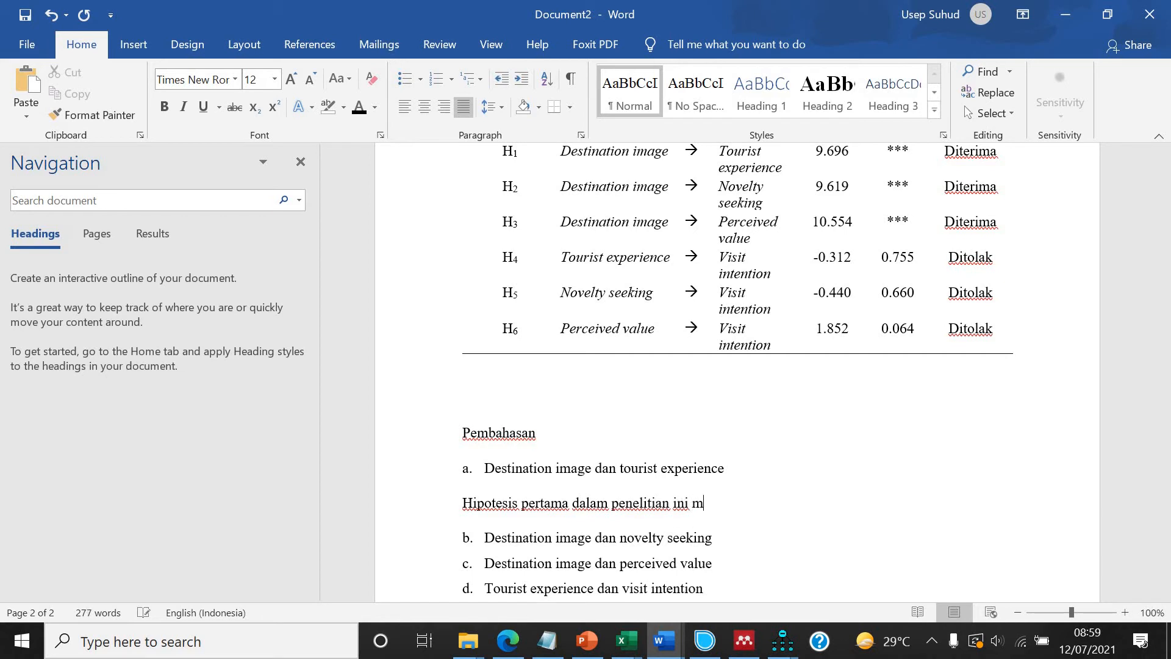
type("empe")
key("BackSpace")
key("BackSpace")
key("BackSpace")
type("rama")
type("lkan ")
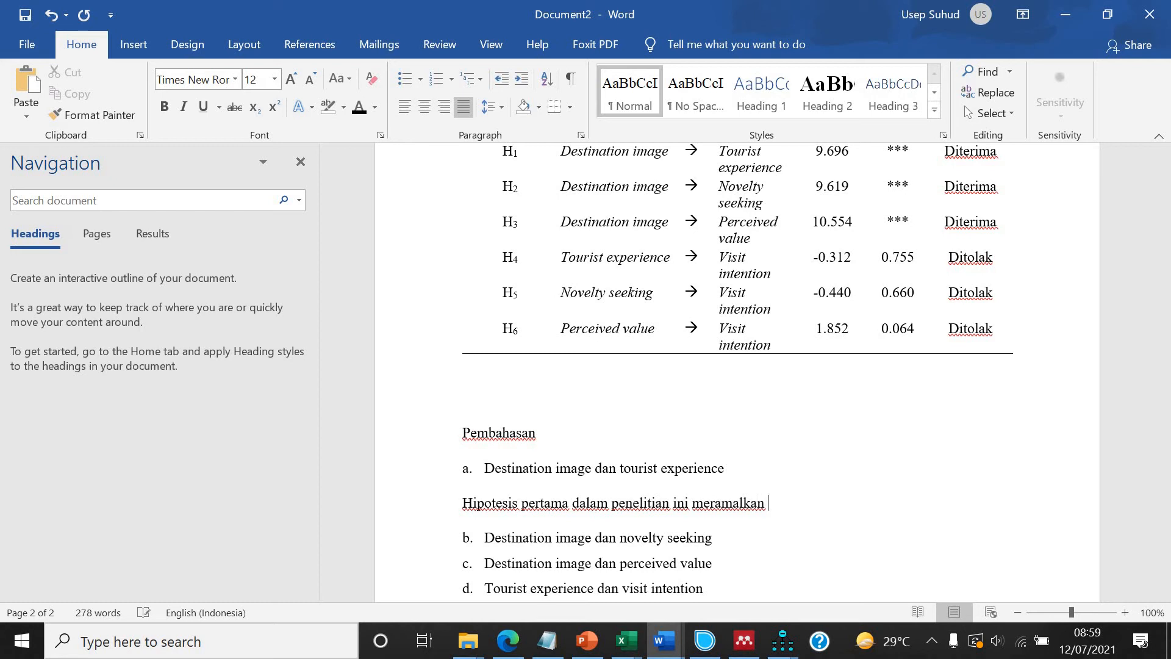
type("adanya pengaruh b")
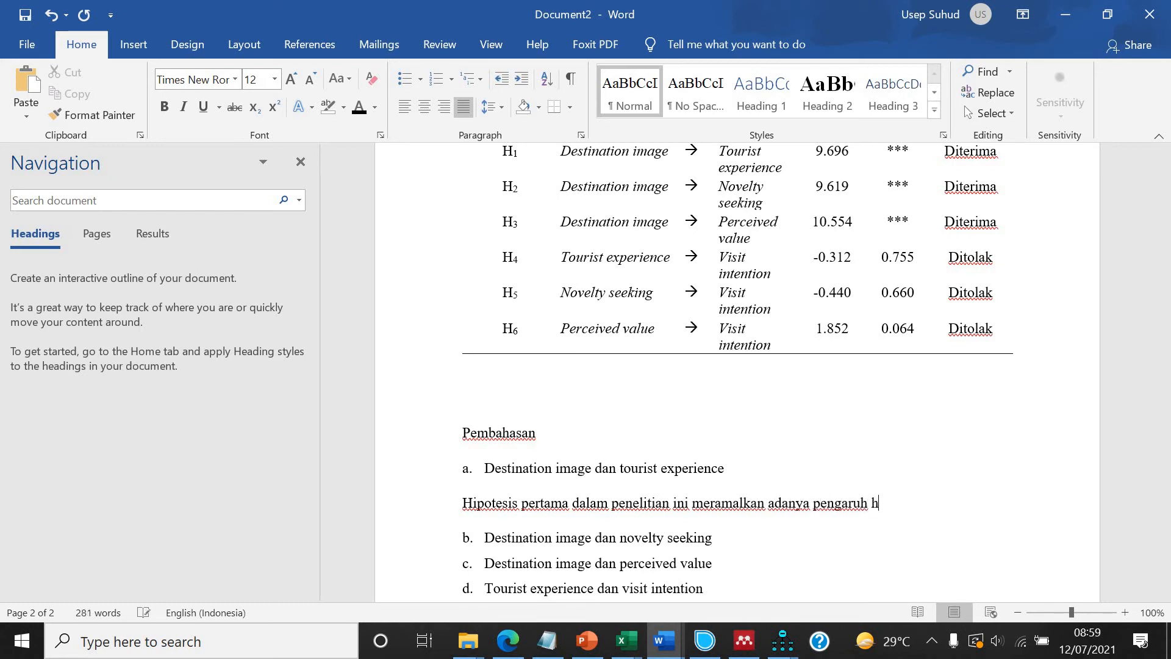
key("BackSpace")
type("destination image terhada")
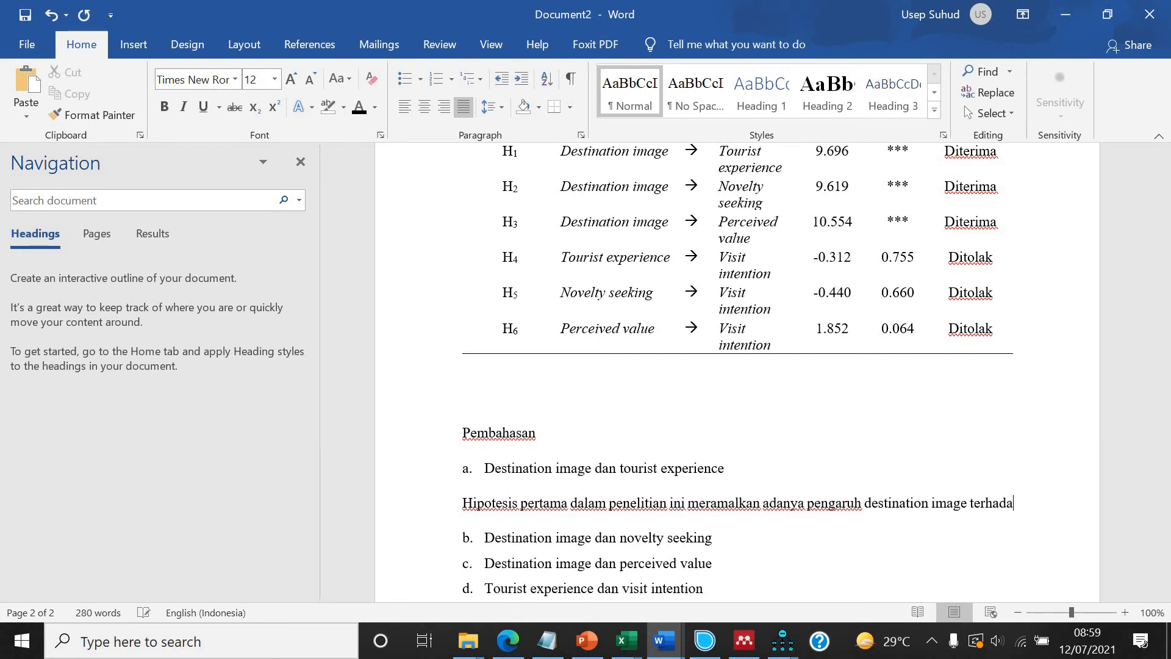
type("p tourist ex")
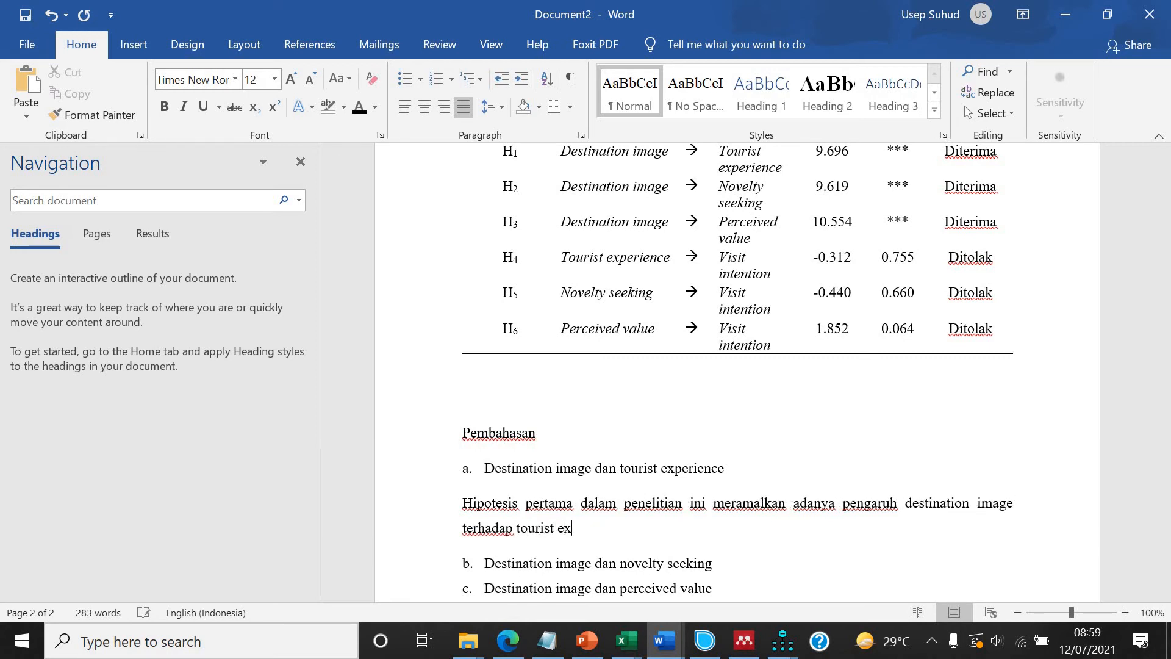
type("perience.")
key("Return")
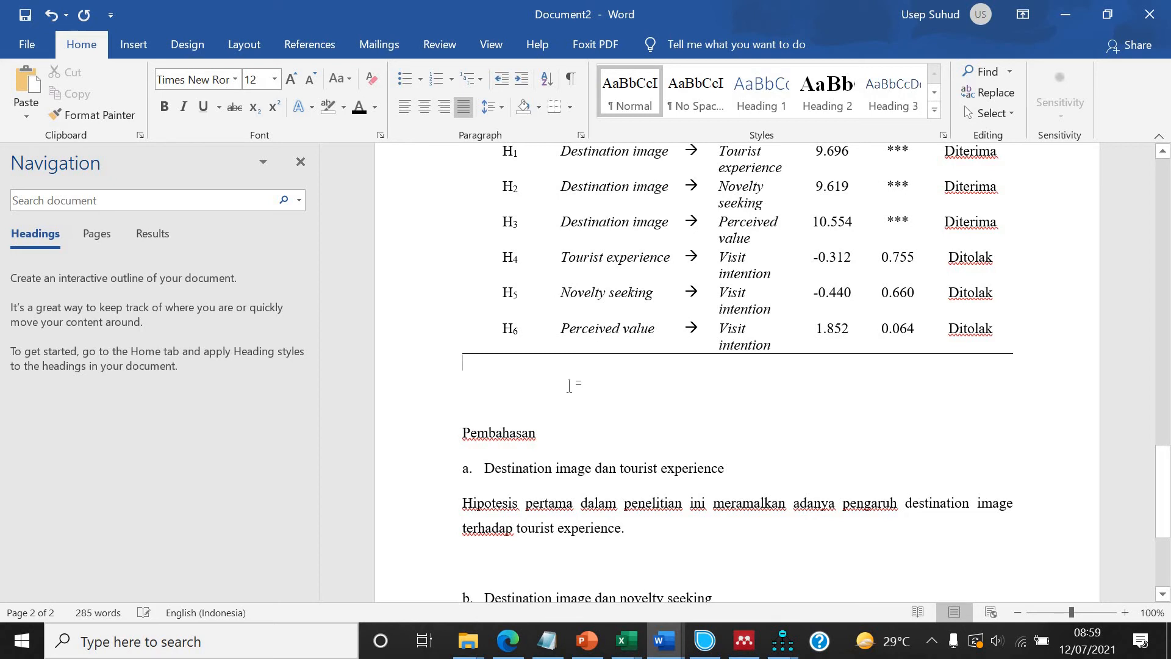
key("Delete")
Italicize "Destination image" and "tourist experience" in the heading of list item a.
left_click(482, 434)
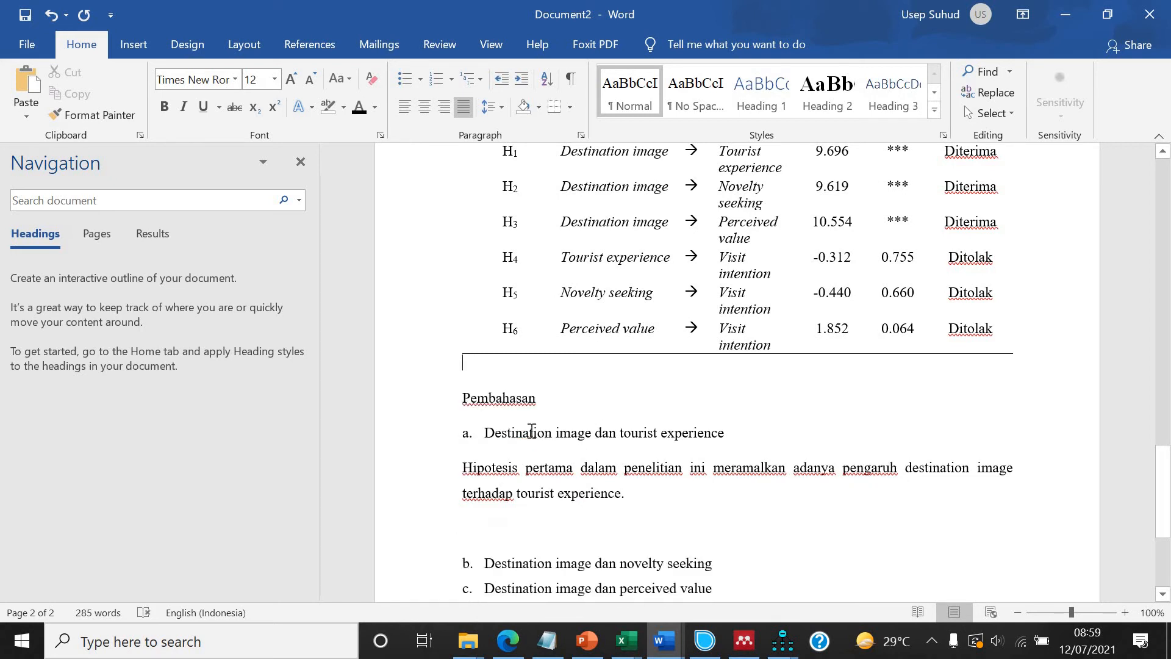
left_click_drag(565, 428, 582, 431)
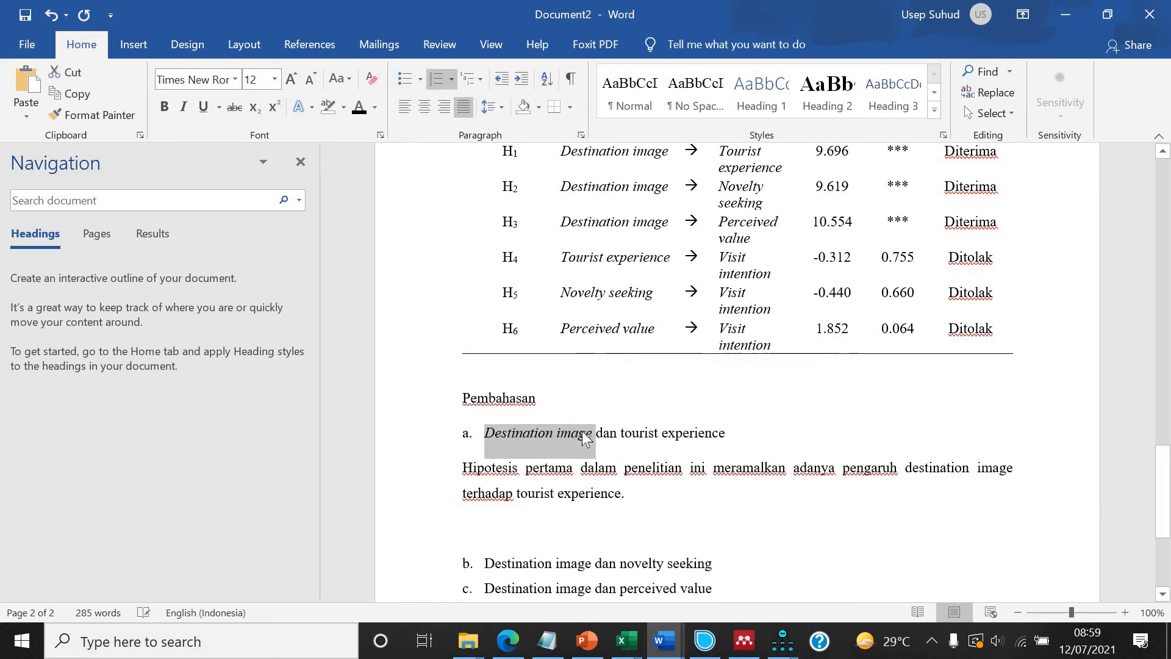
key("ctrl+i")
left_click_drag(726, 433, 638, 437)
key("ctrl+i")
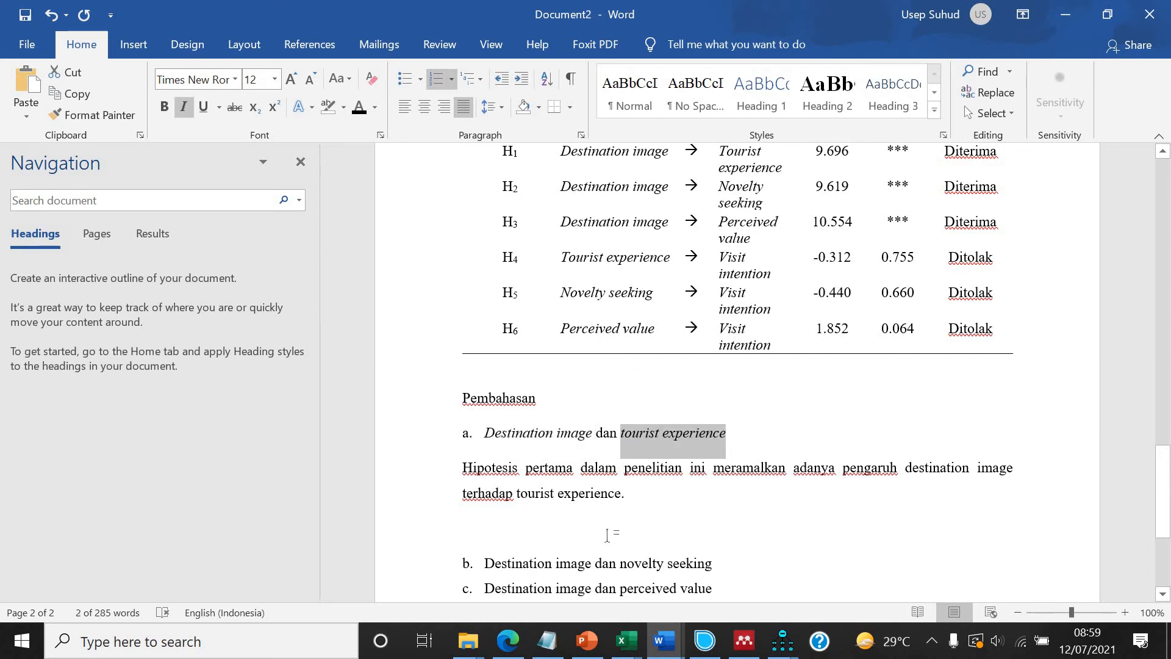
Delete the words "dalam penelitian ini" from the first hypothesis sentence.
left_click(663, 496)
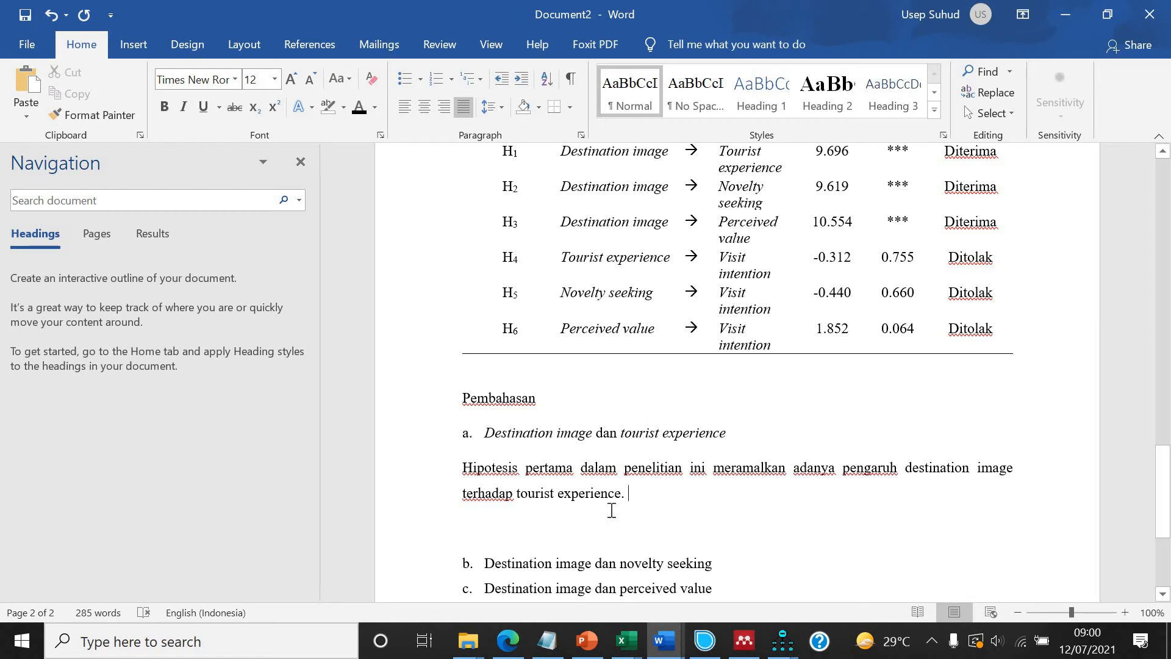
scroll(641, 513, "up", 1)
left_click_drag(713, 512, 580, 513)
key("Delete")
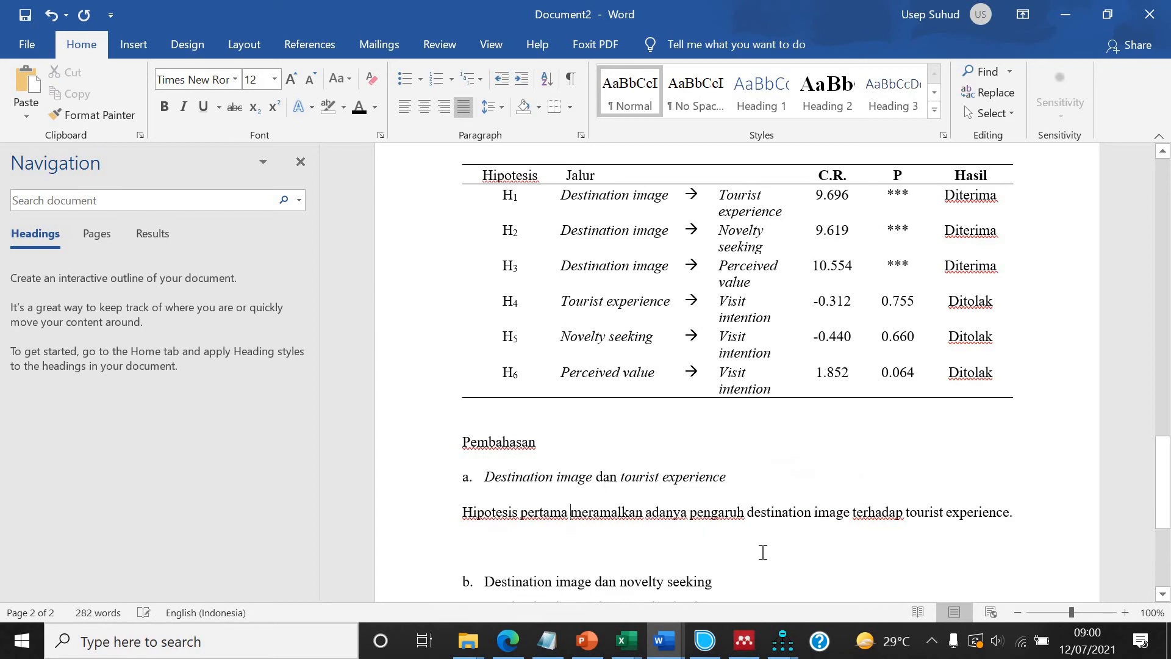
Start a second sentence in the paragraph, reworded to begin "Perhitungan SEM".
left_click(1059, 511)
type("Dari hasil perhitungan SEM")
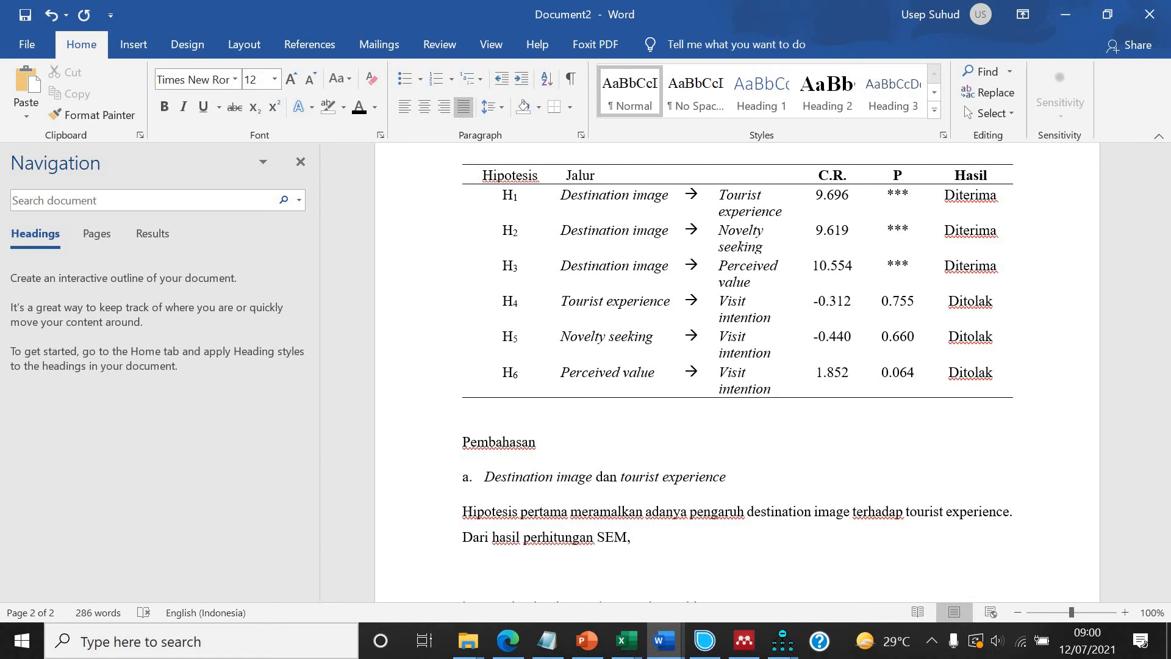
type(",")
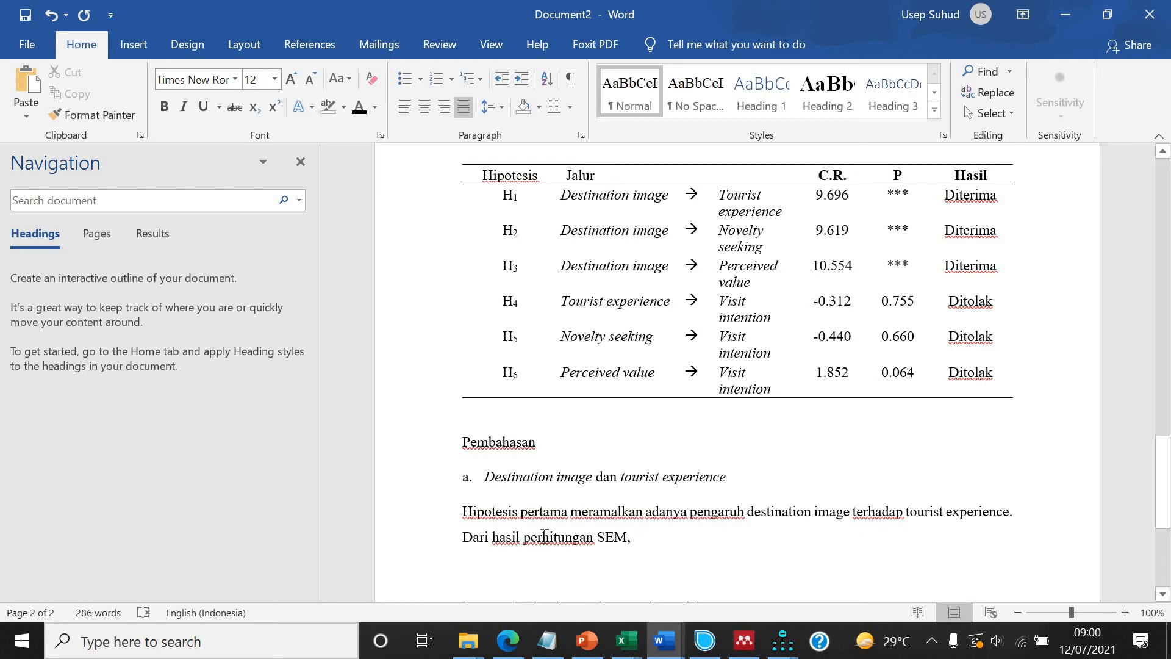
left_click_drag(523, 535, 472, 532)
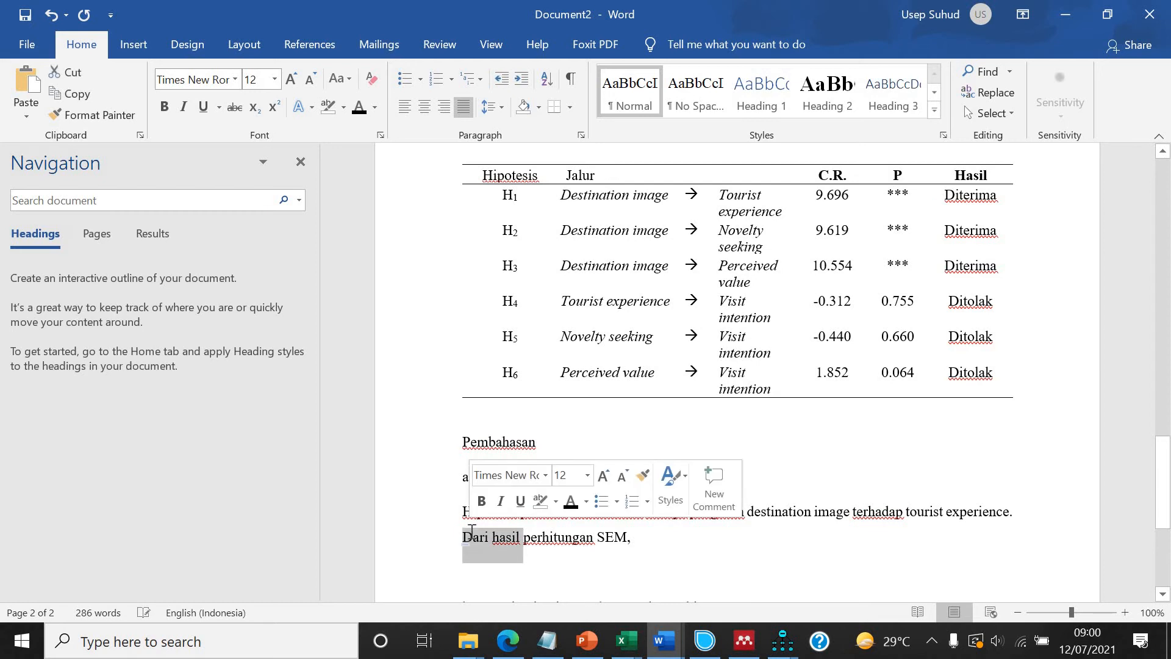
key("Delete")
key("Delete")
type("P")
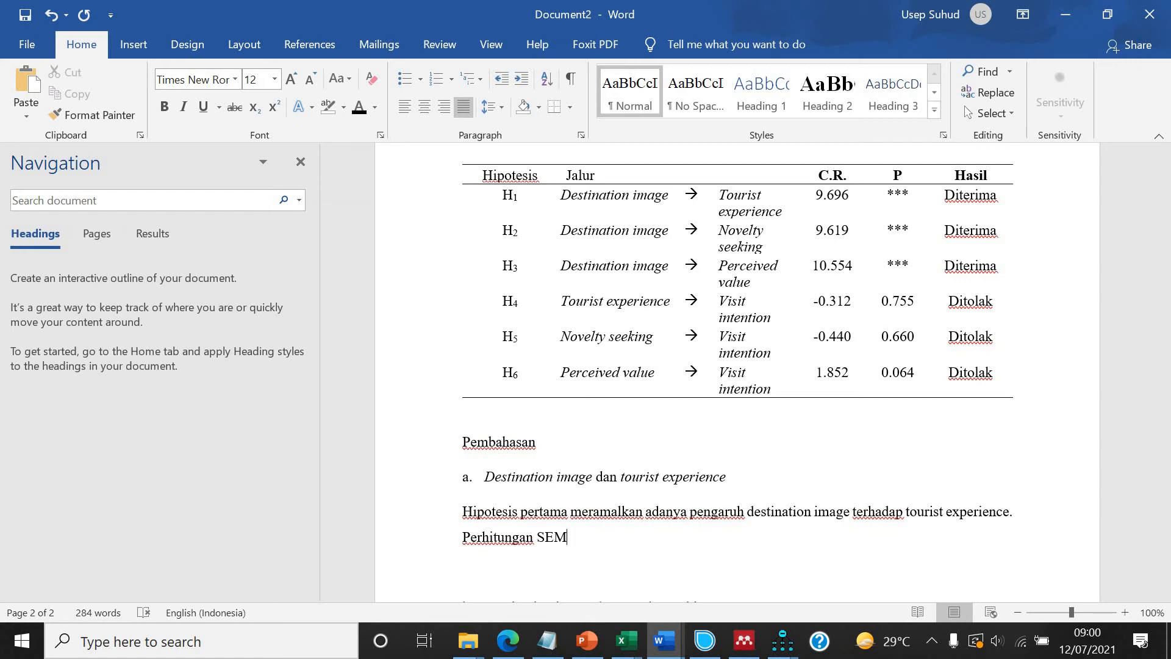
Continue the sentence with "menghasilkan nilai C.R. sebesar 0.698 yang menunjukkan bahwa hipotesis ini diterima.".
type("menghasilkan nil")
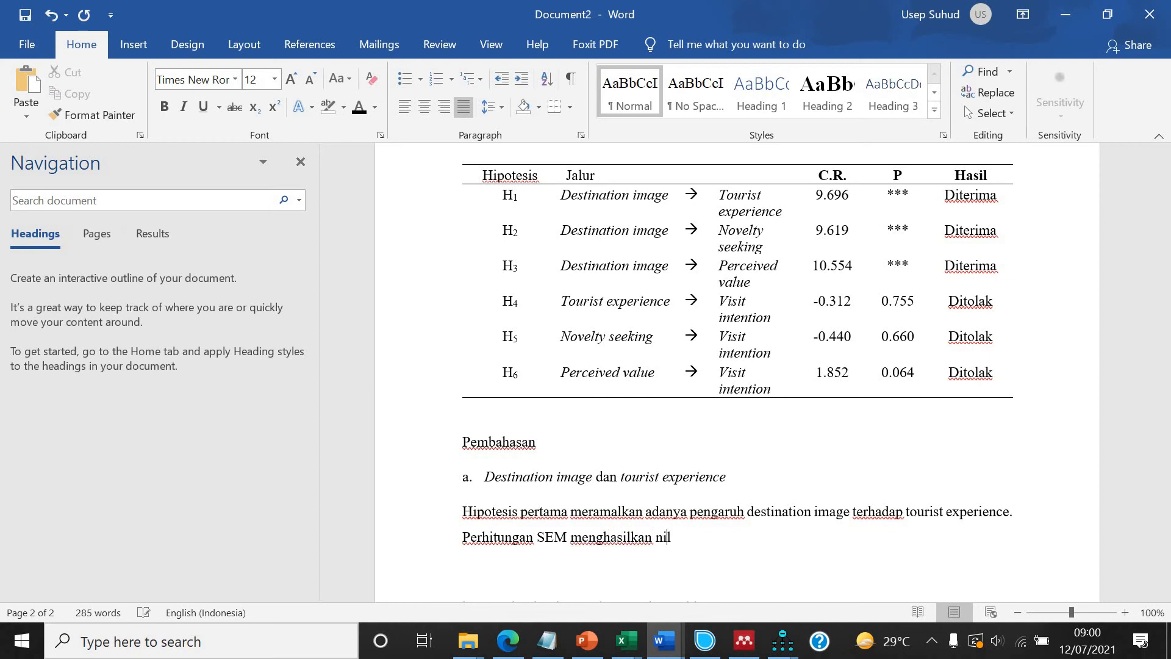
type("ai C.R. sebesar 0")
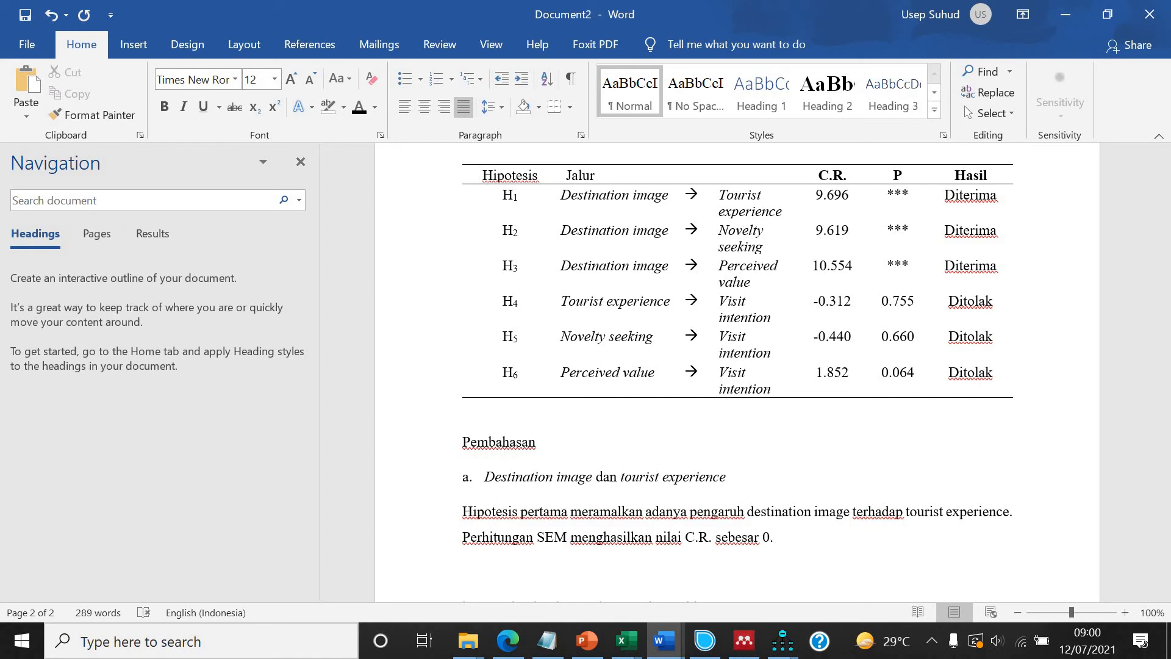
type(".698 yang menunju")
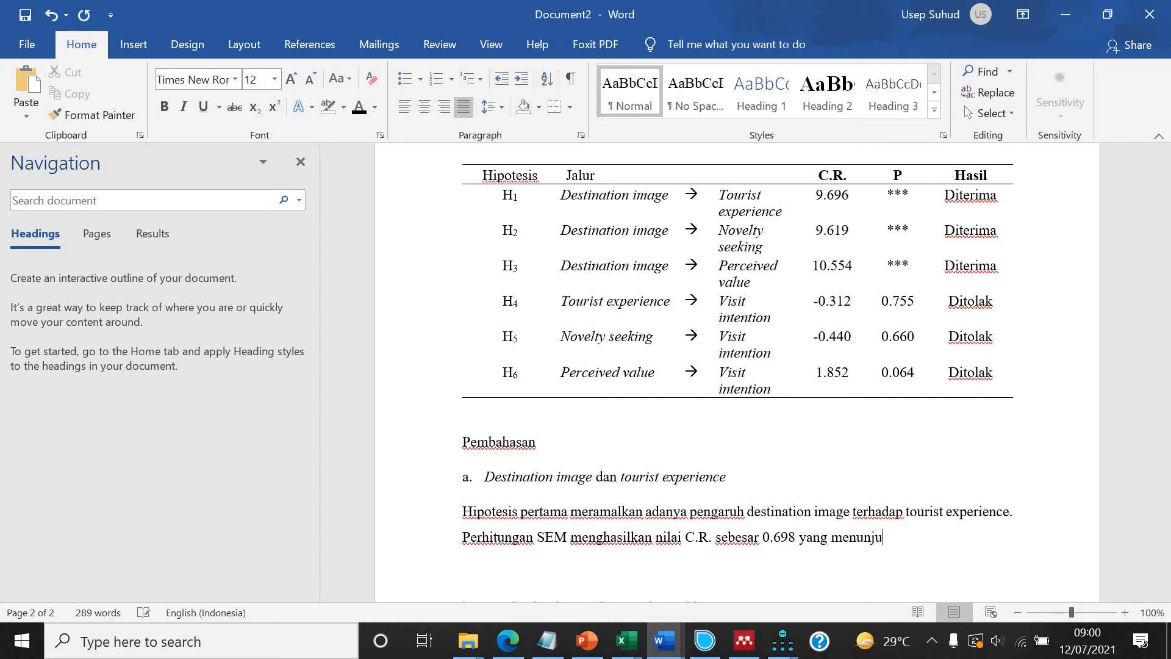
type("kkan bahw")
type("a hipotesis i")
type("ni dierima")
key("BackSpace")
key("BackSpace")
key("BackSpace")
key("BackSpace")
key("BackSpace")
type("terima.")
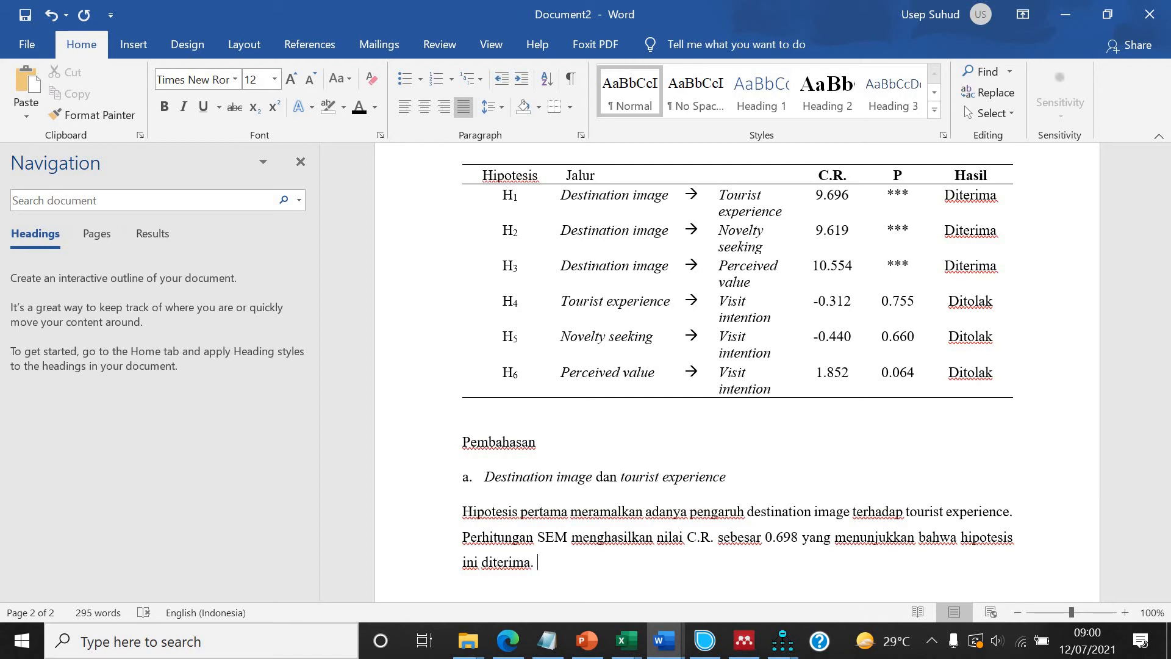
type(" persepsi turis terhadap")
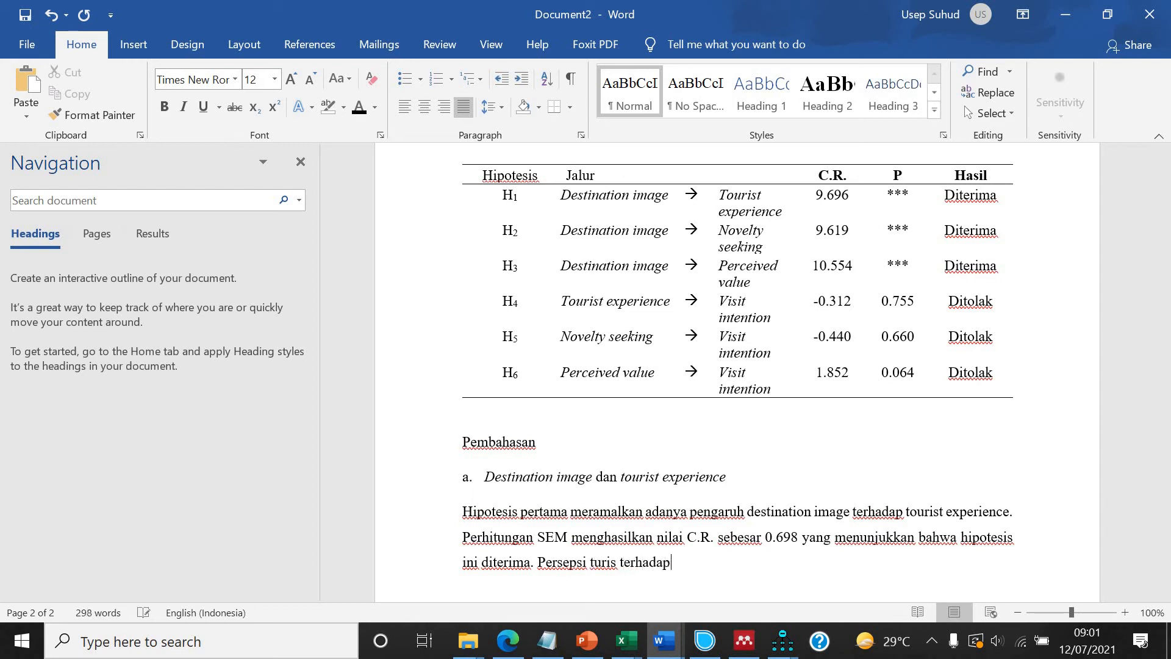
Add the next sentence beginning "Persepsi turis terhadap perkampungan suku Baduy".
scroll(711, 378, "up", 15)
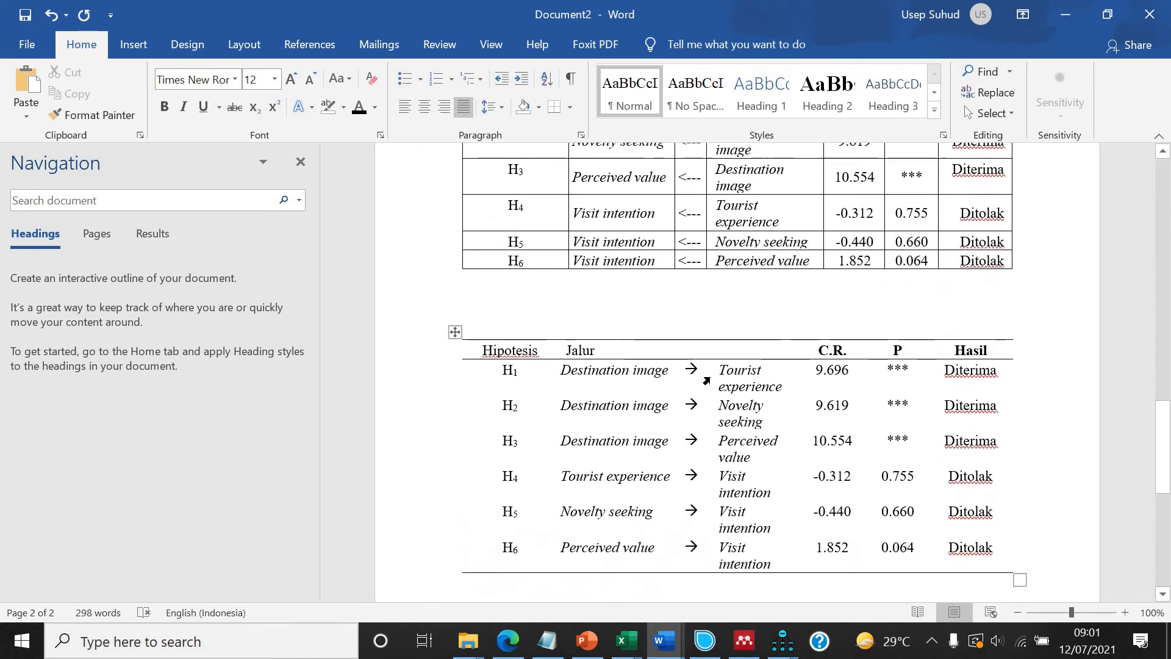
scroll(712, 379, "up", 10)
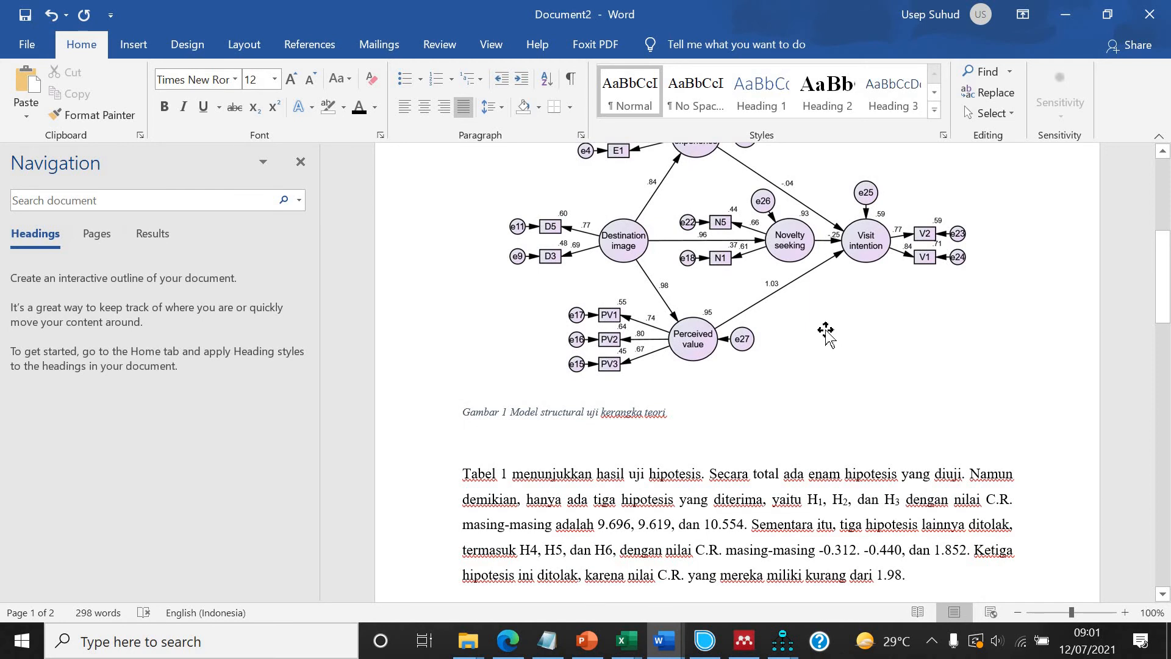
scroll(826, 333, "down", 12)
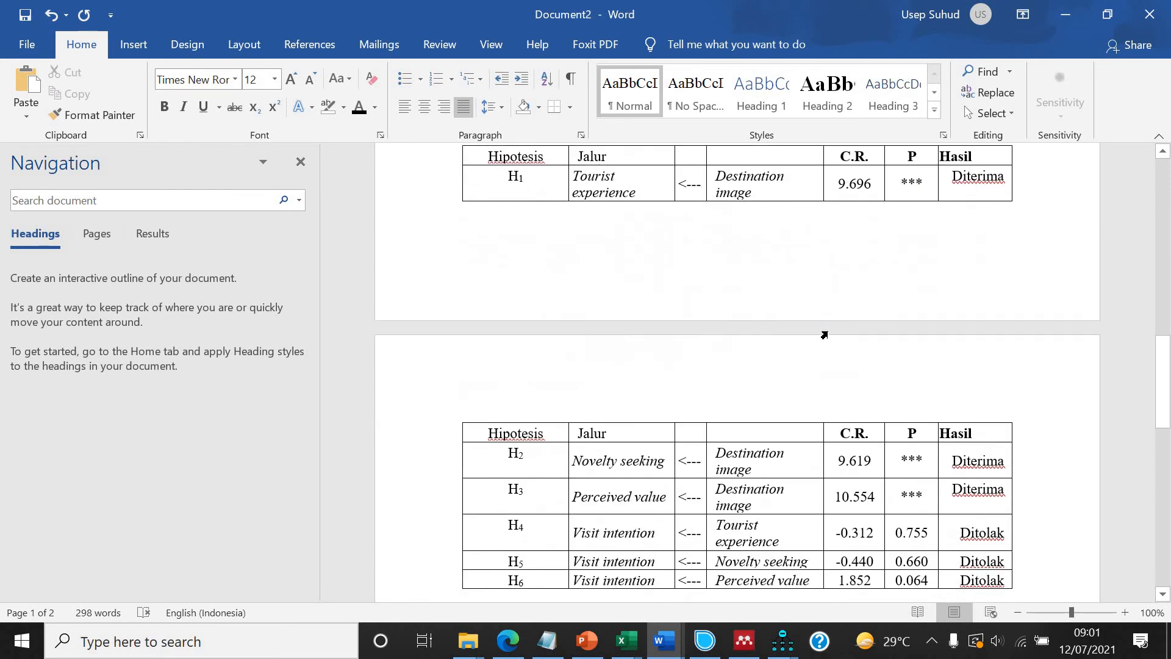
scroll(828, 333, "down", 6)
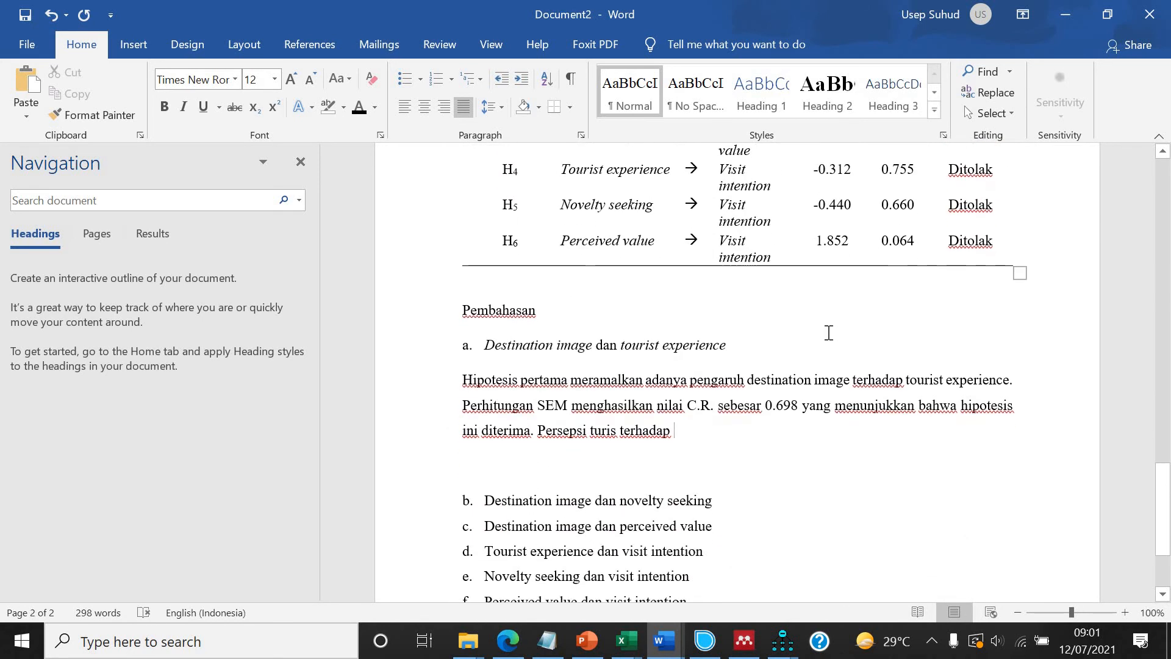
type("per")
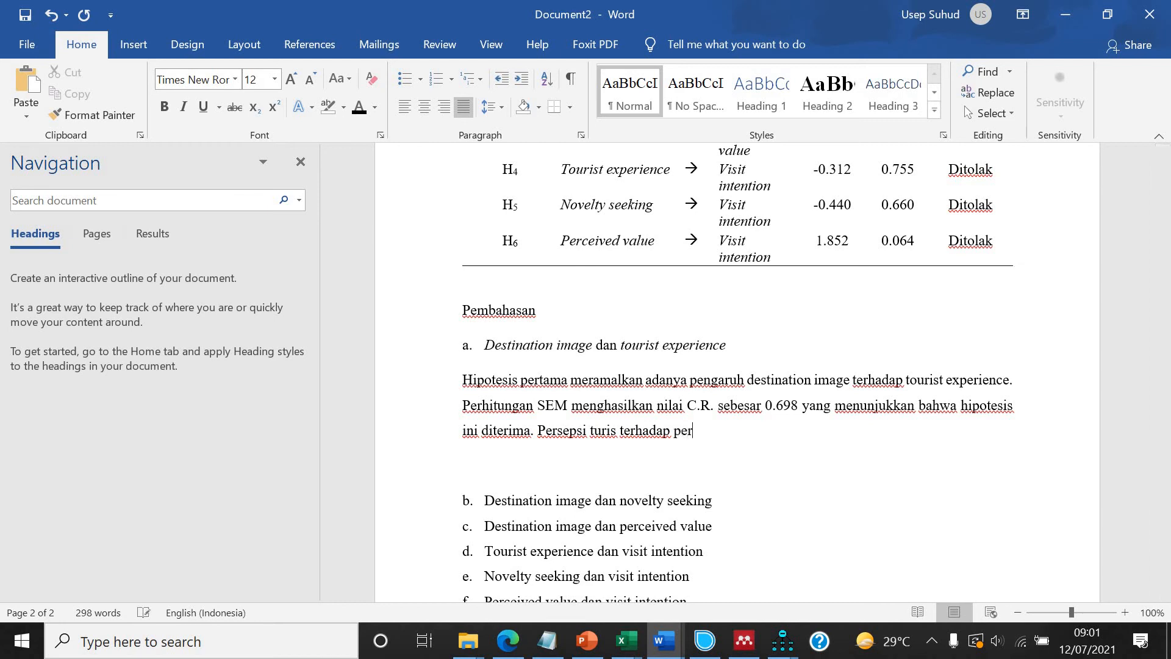
type("h")
type("ampungan suiku")
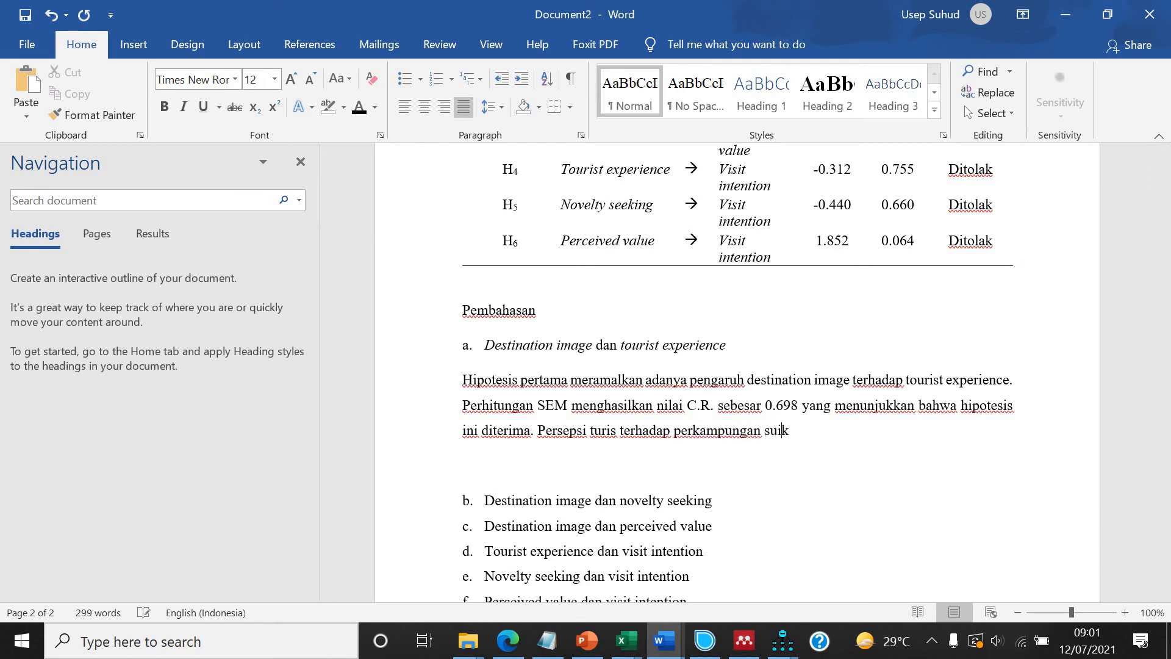
key("BackSpace")
key("BackSpace")
key("BackSpace")
type("ku BA")
key("BackSpace")
type("aduy")
Continue the Baduy sentence with "menciptakan citra baik", fixing the misspelt verb.
scroll(712, 478, "up", 3)
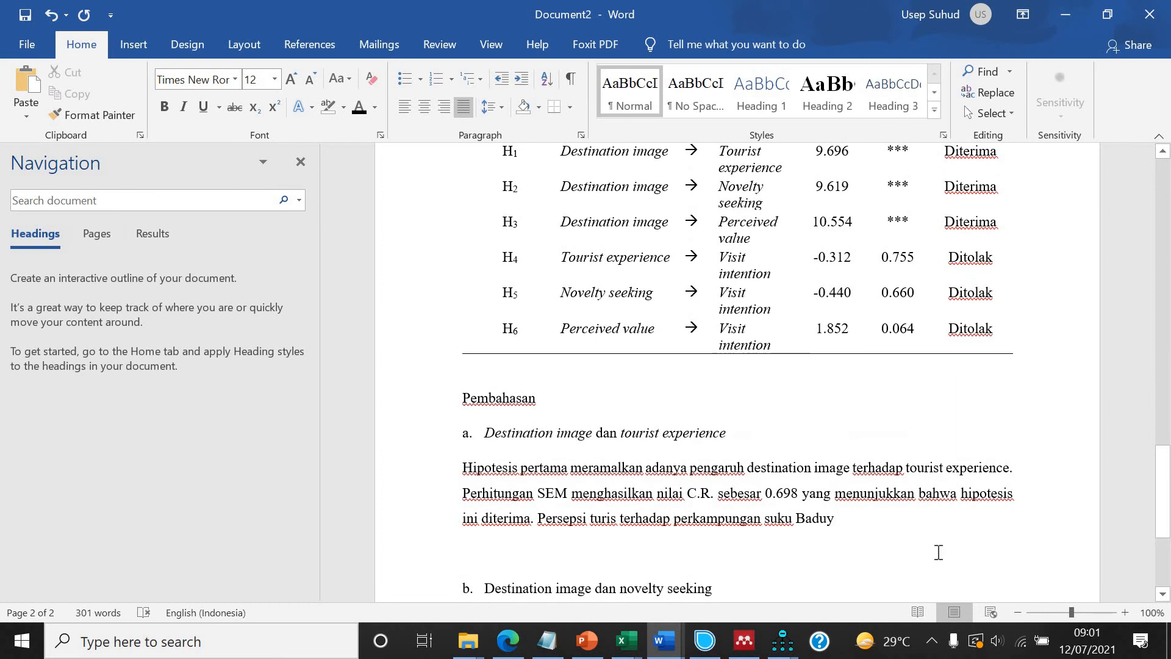
type("menicptakan")
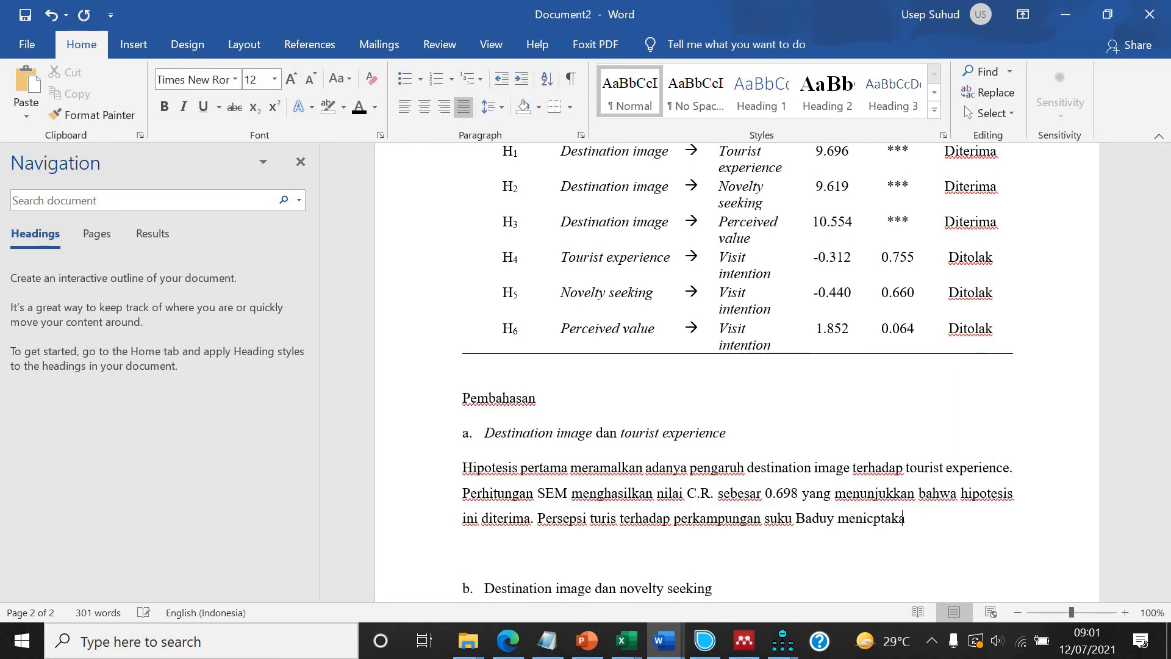
key("BackSpace")
key("BackSpace")
key("BackSpace")
key("BackSpace")
key("BackSpace")
key("BackSpace")
key("BackSpace")
key("BackSpace")
type("ciptakan icitra baik")
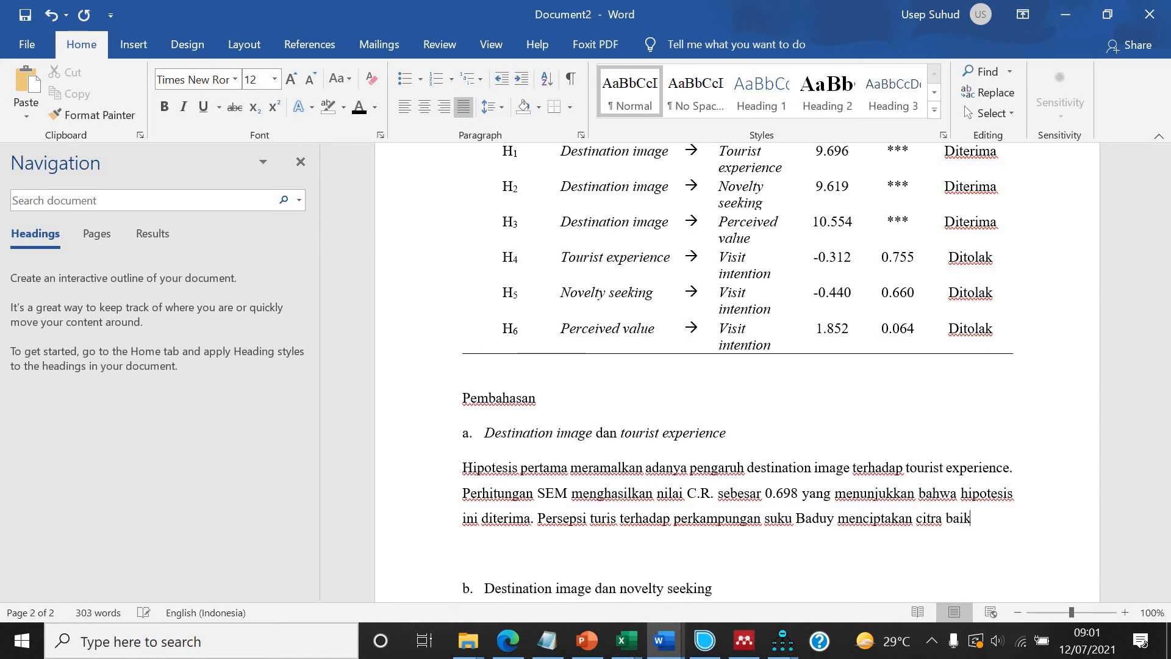
type(" sehingga dapat")
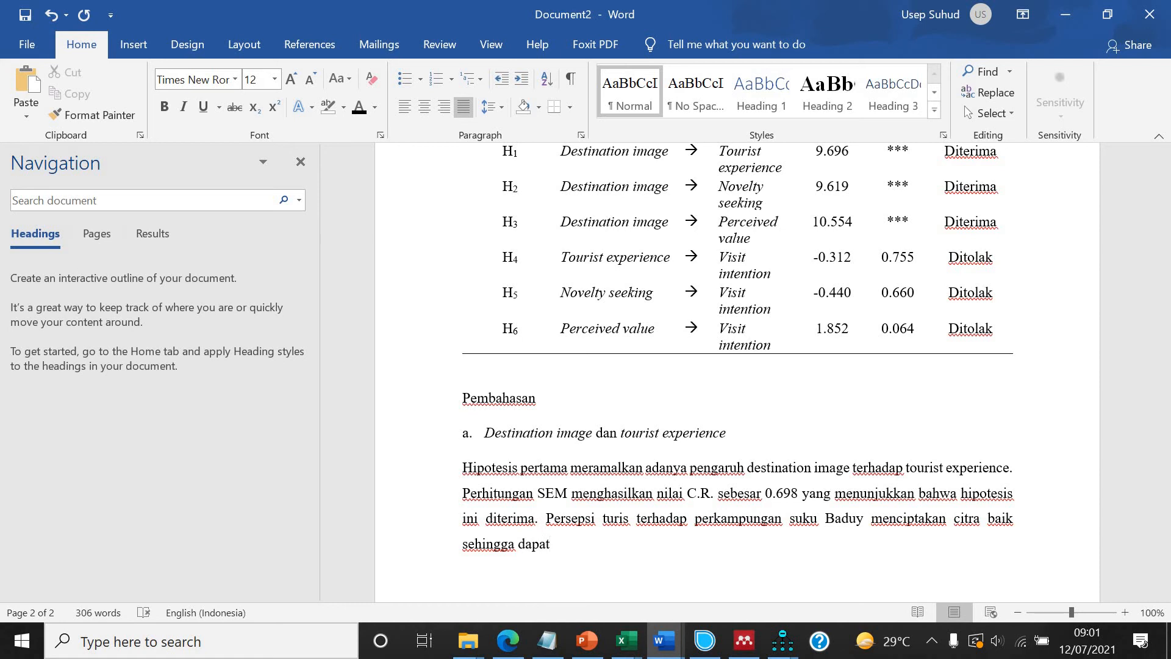
type(" memberikan pe")
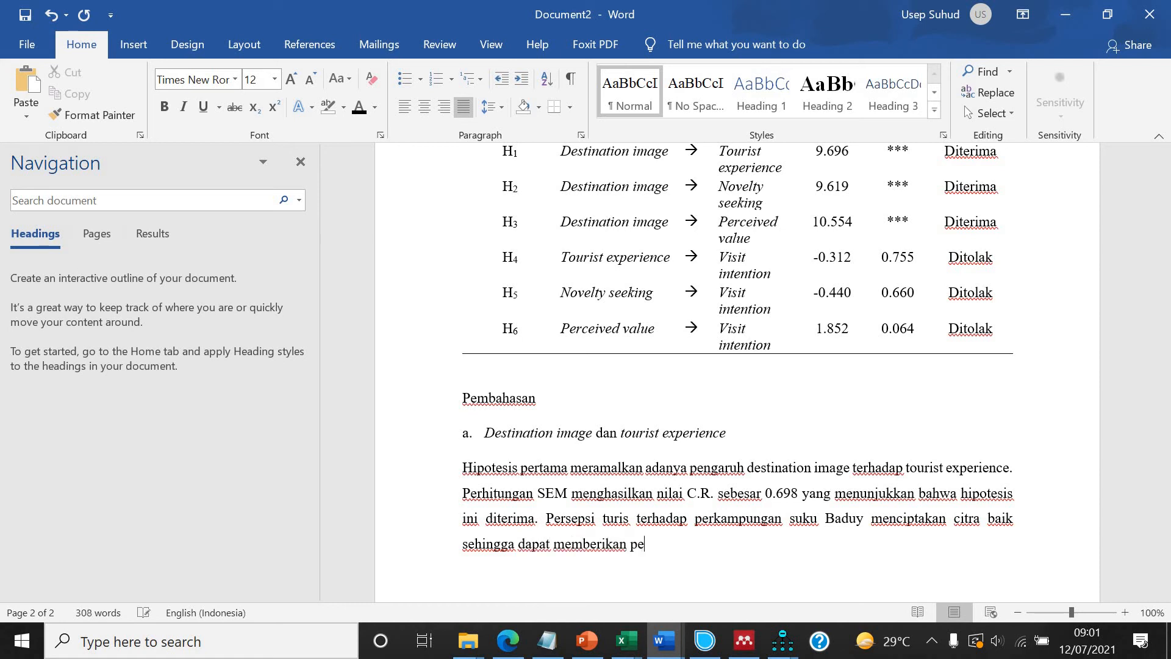
type("ngalaman yang")
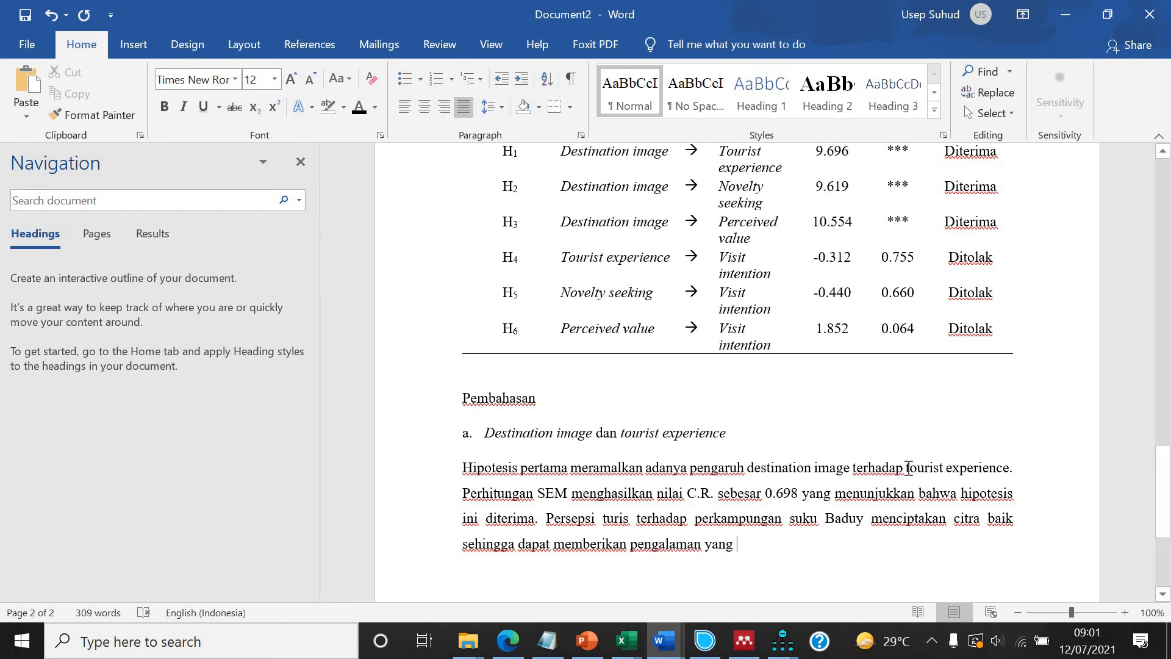
Make "tourist experience" in the first hypothesis sentence bold.
left_click_drag(907, 469, 998, 474)
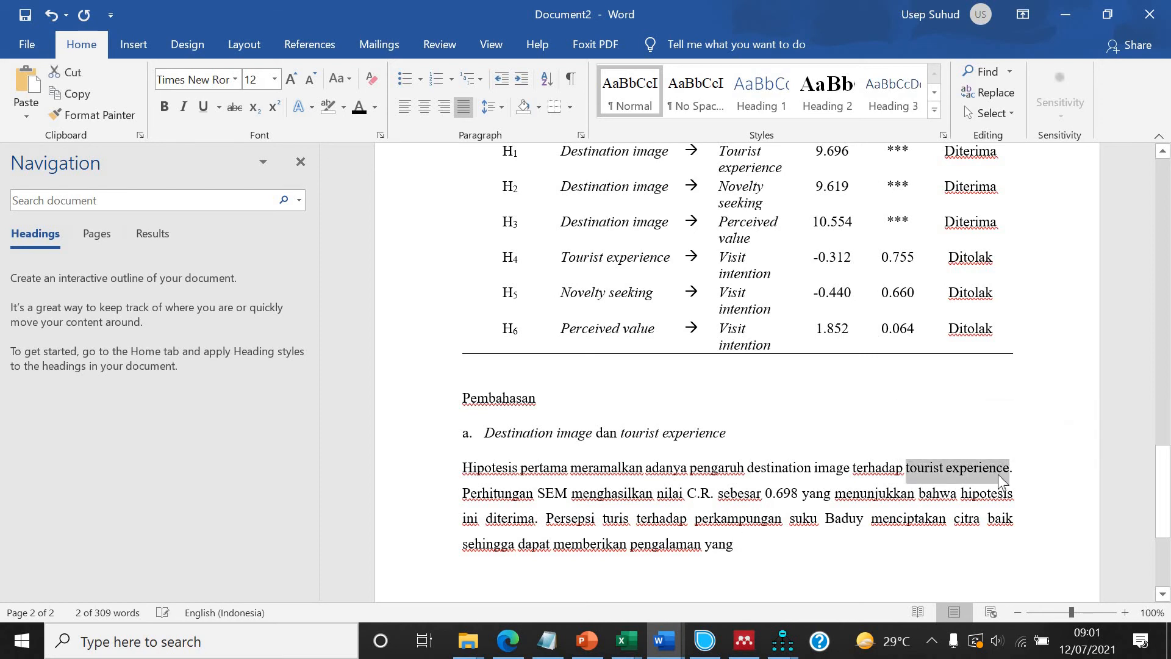
key("ctrl+b")
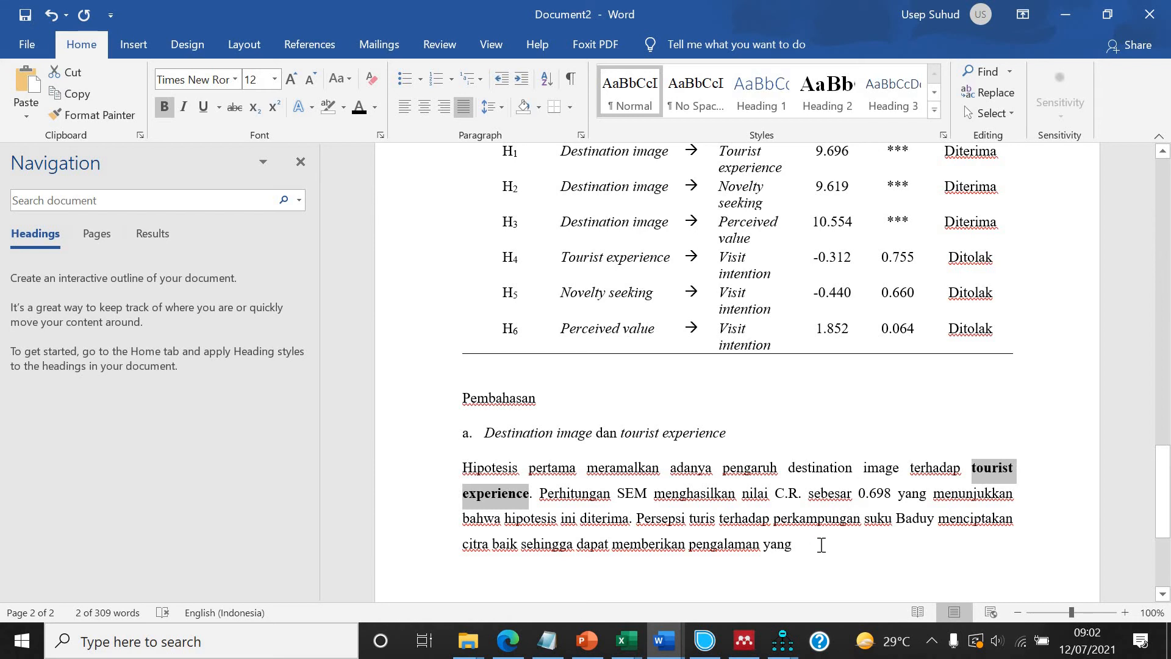
Continue the Baduy sentence after "yang" with "tak terlupakan".
left_click(818, 544)
type("me")
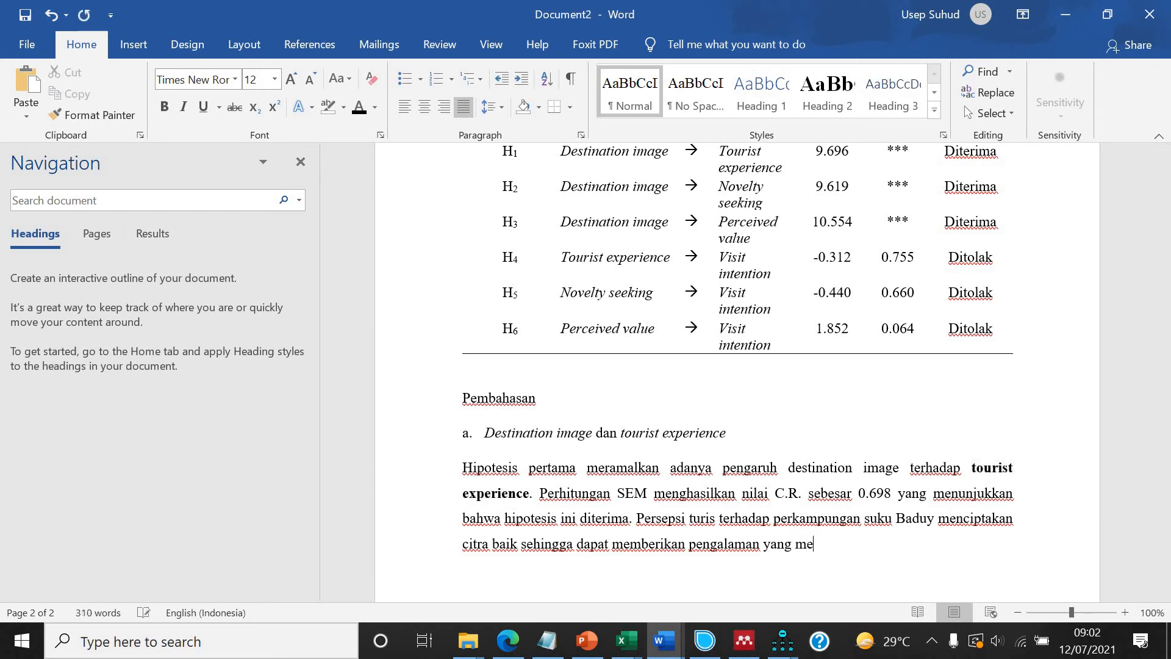
key("BackSpace")
key("BackSpace")
type("tak terlupakan")
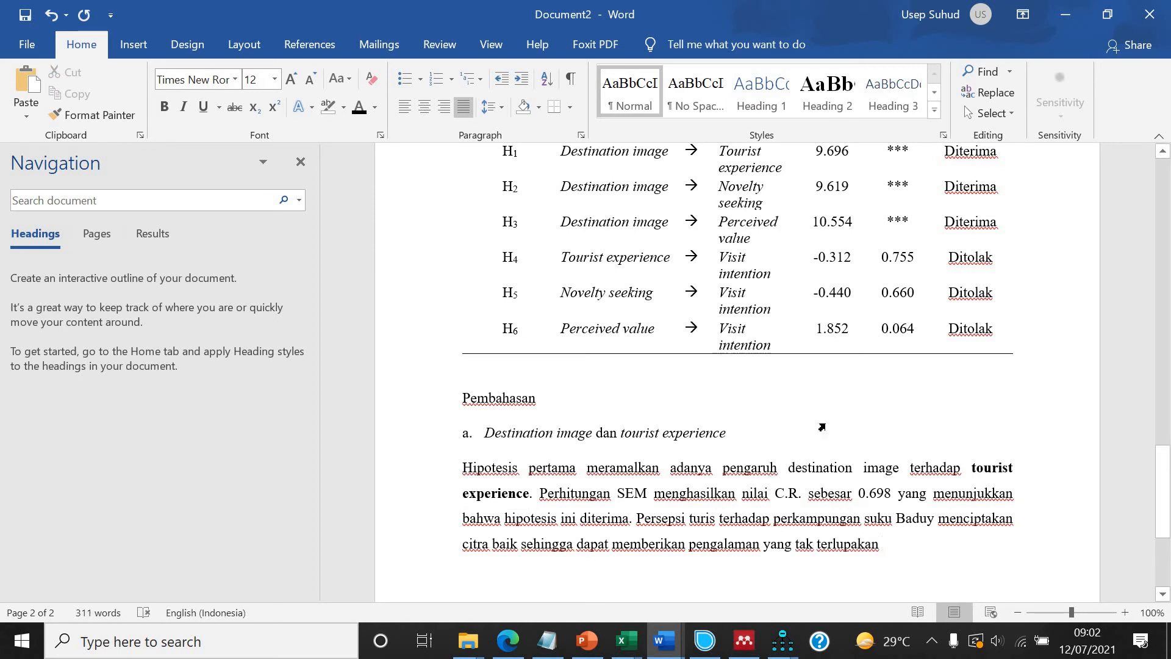
Finish the sentence with "dan istimewa.".
scroll(823, 426, "up", 15)
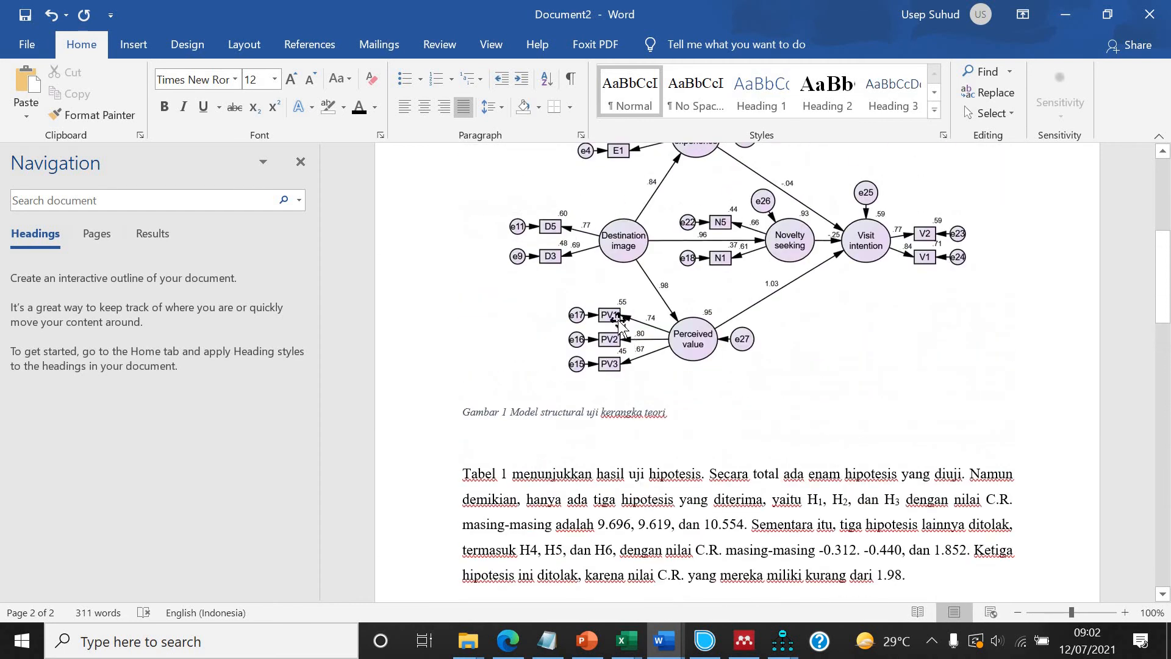
scroll(628, 334, "up", 3)
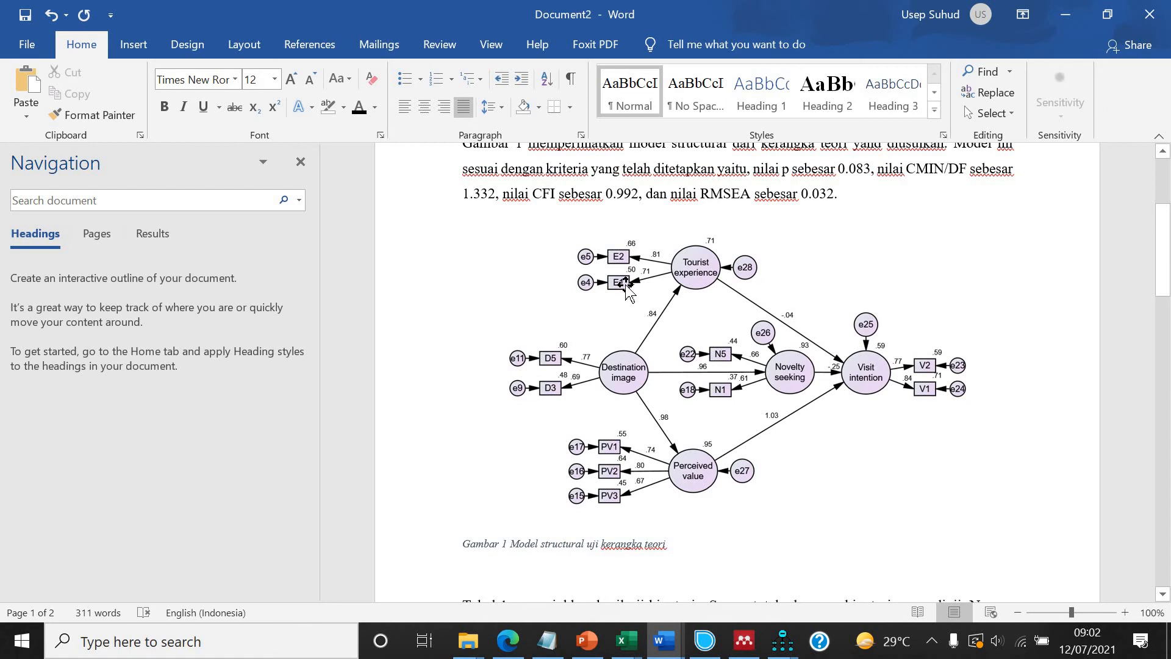
scroll(631, 292, "down", 15)
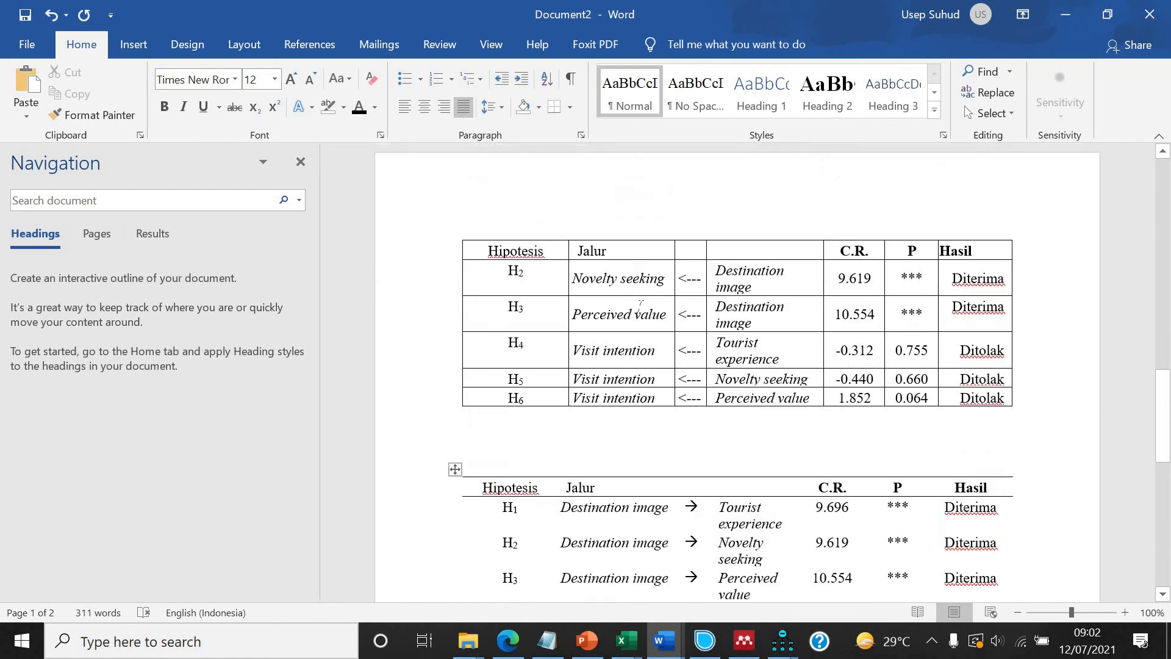
scroll(639, 307, "down", 15)
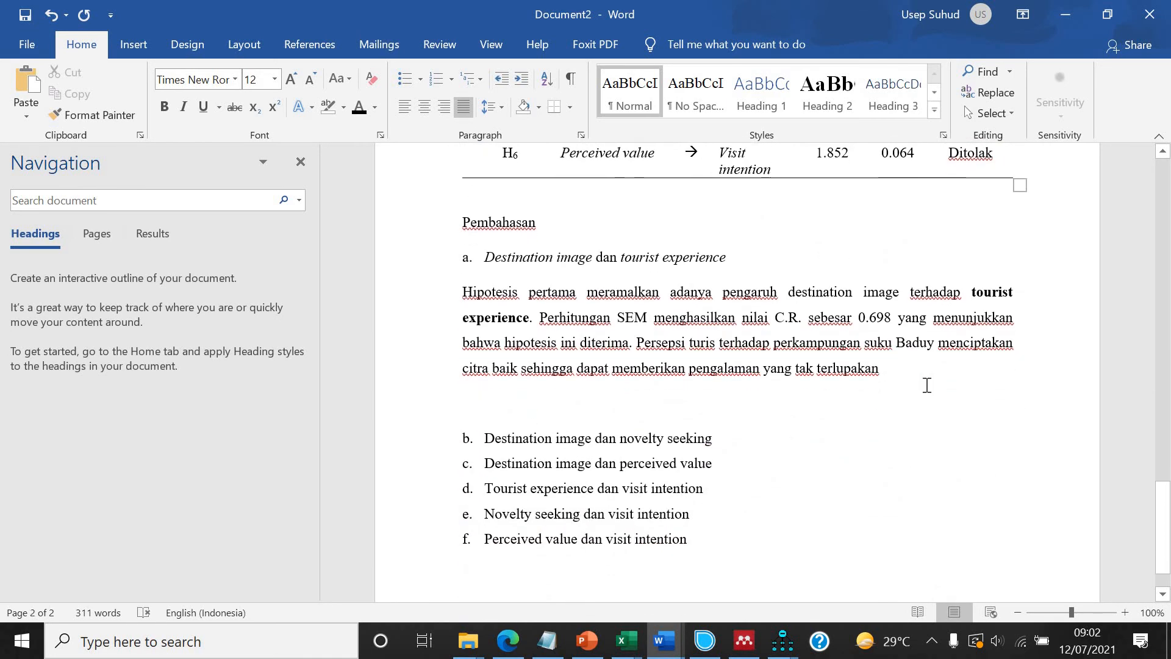
type("dan istimewa.")
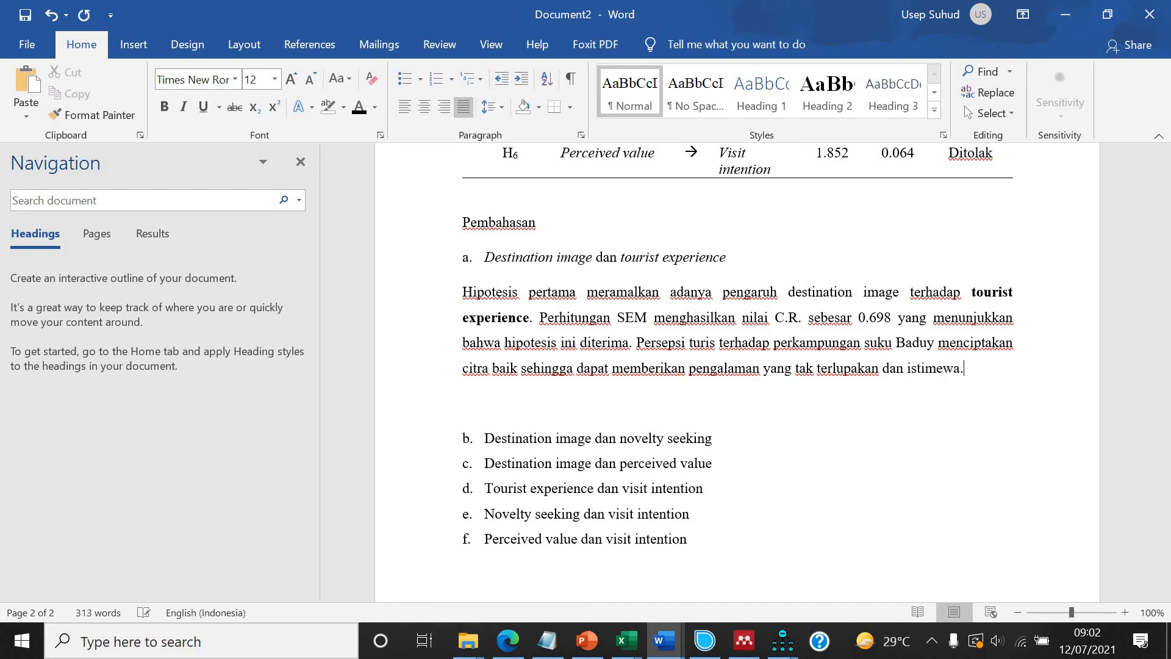
Start a new sentence "Hasil penelitian memperkuat penelitian dari".
type("hasil pen")
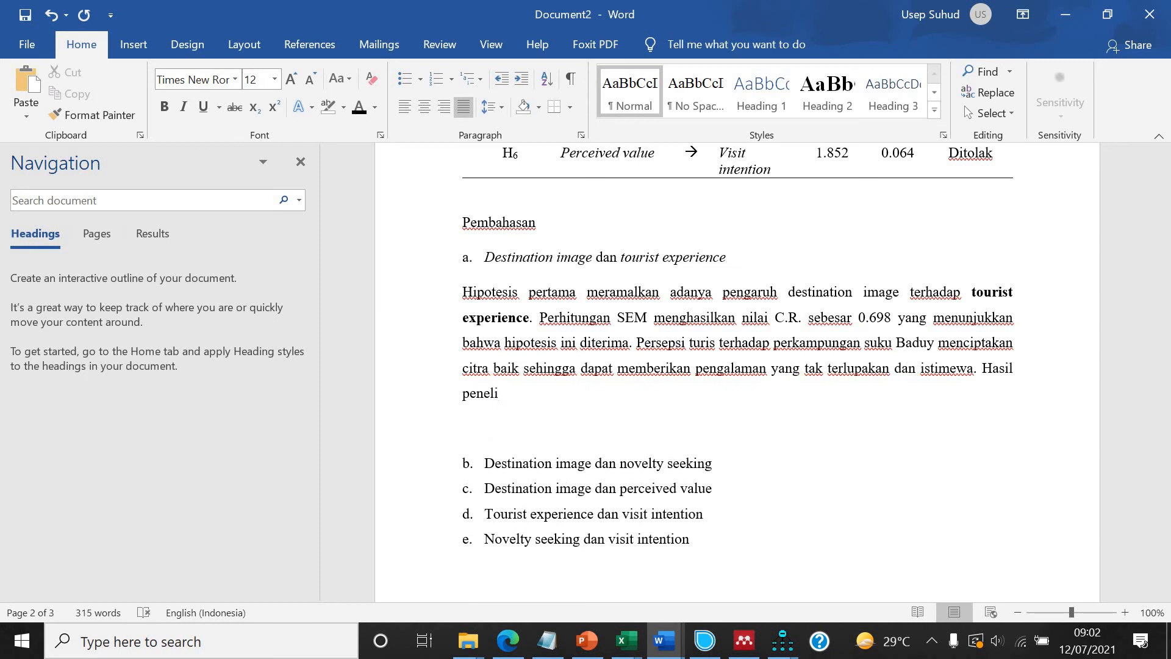
type("litian memperkuat ")
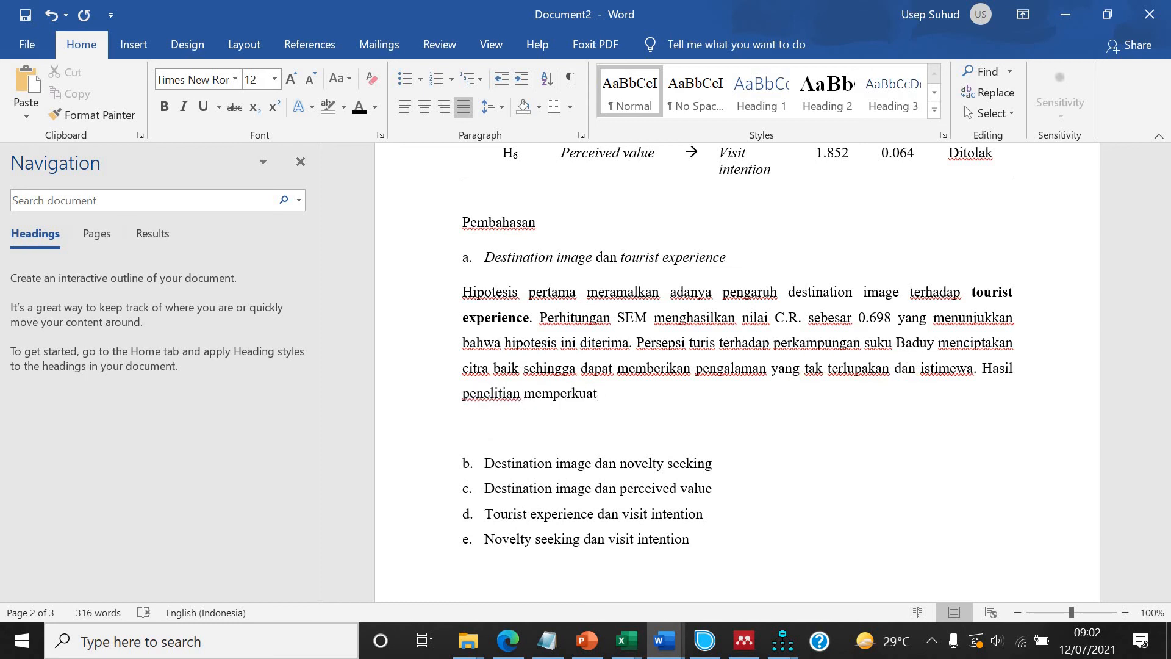
type("penelitian da")
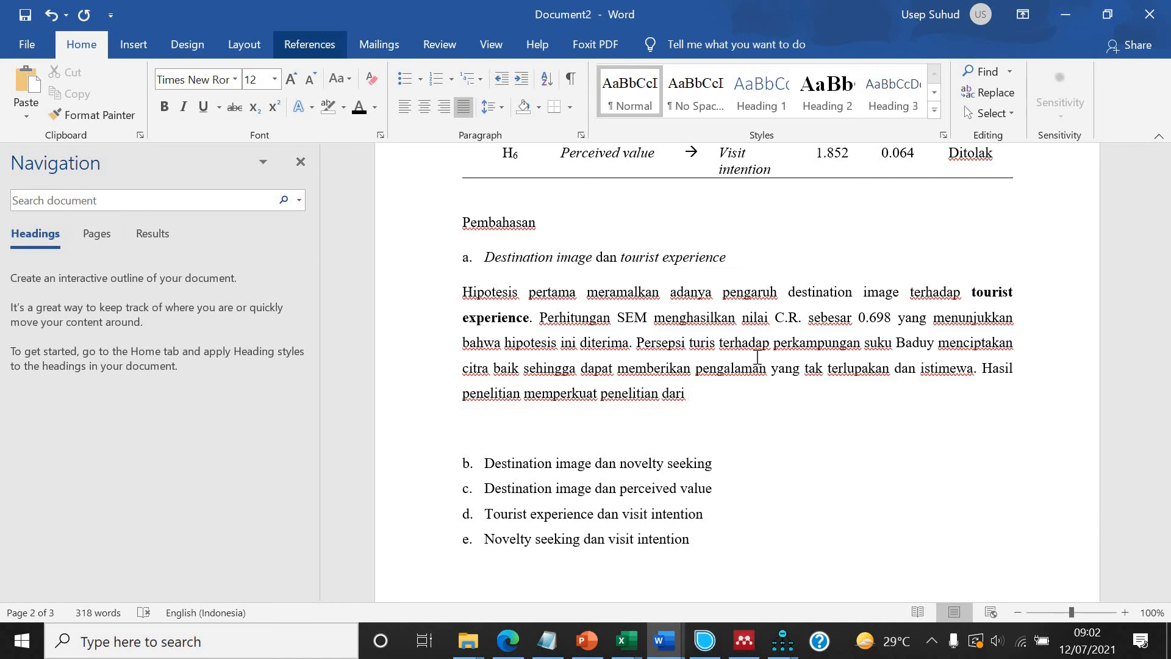
Review the path diagram, hypothesis tables and discussion text above the cursor.
scroll(756, 359, "up", 10)
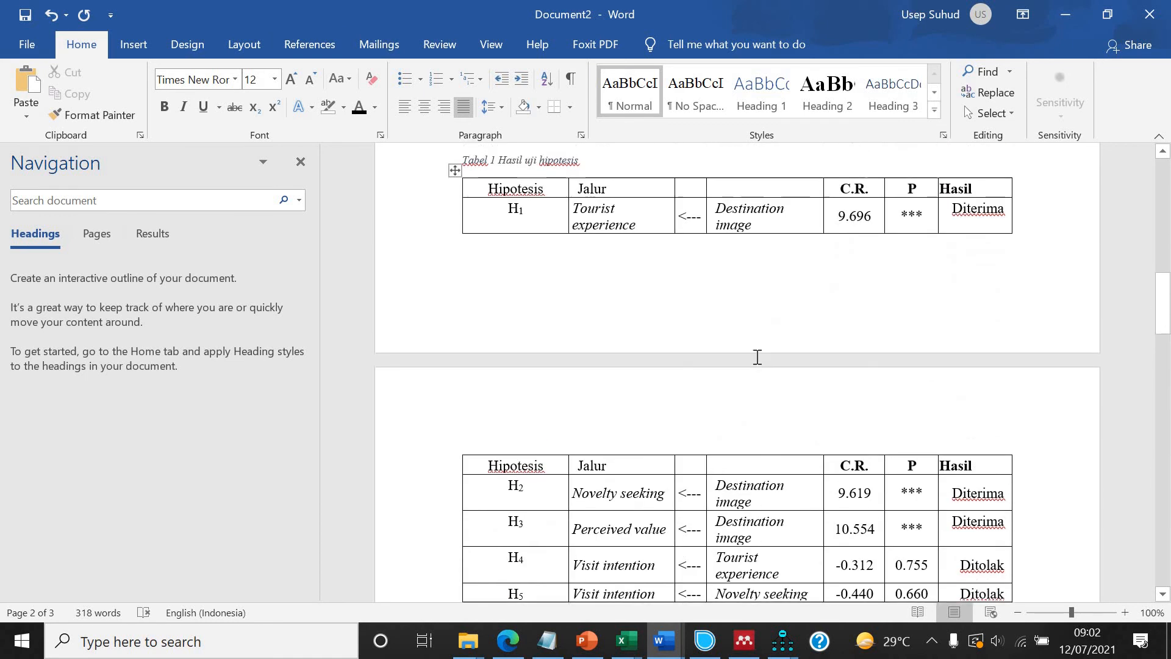
scroll(756, 360, "up", 6)
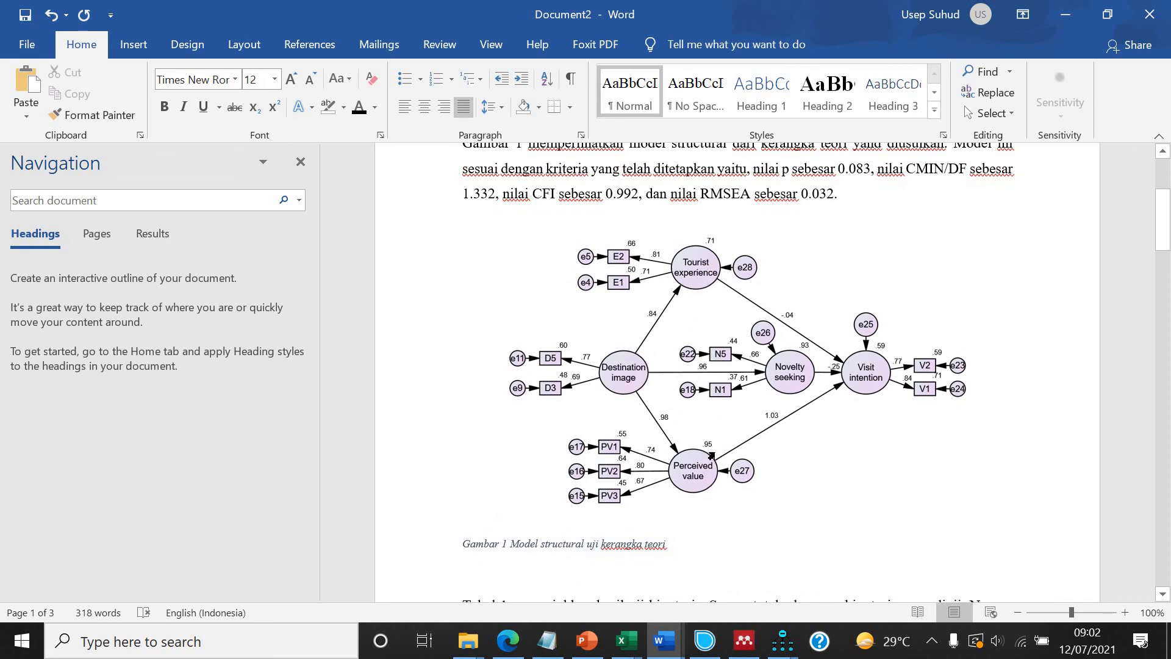
scroll(712, 456, "down", 5)
scroll(712, 456, "down", 5)
scroll(976, 329, "up", 2)
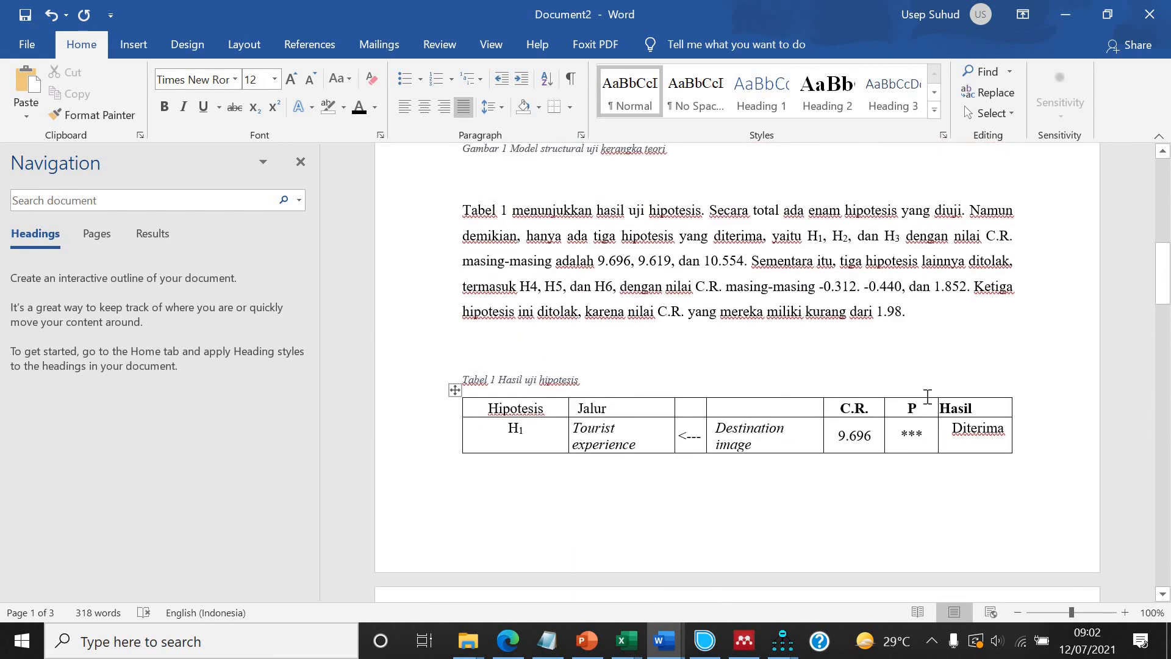
scroll(928, 398, "down", 1)
scroll(928, 398, "down", 8)
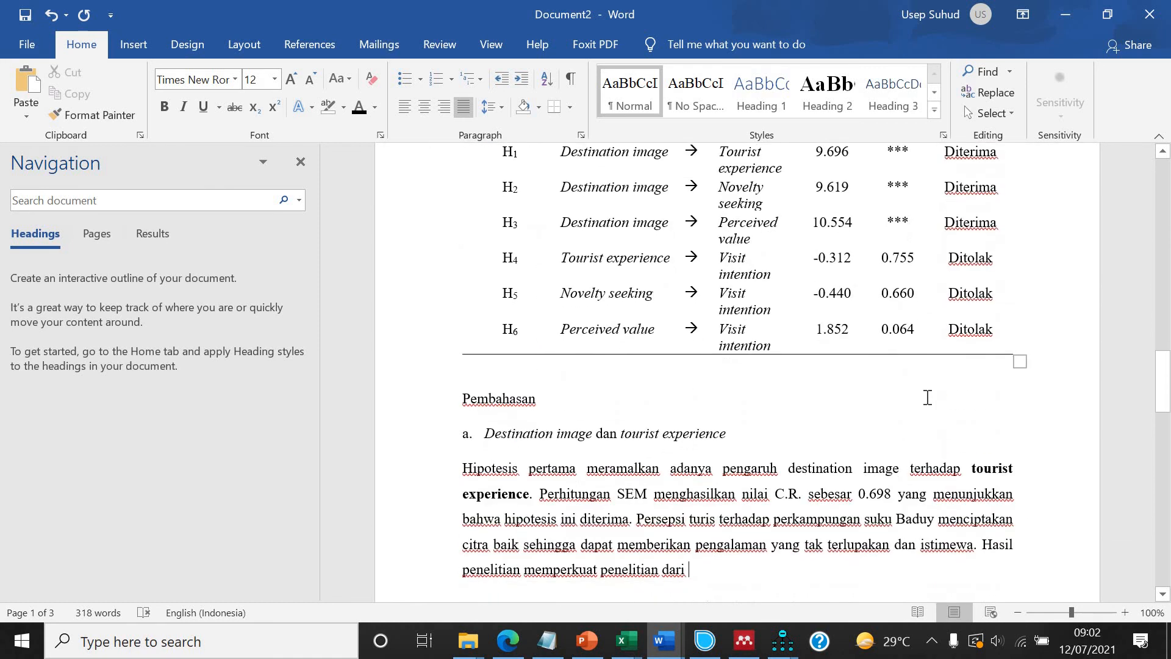
scroll(1032, 410, "down", 3)
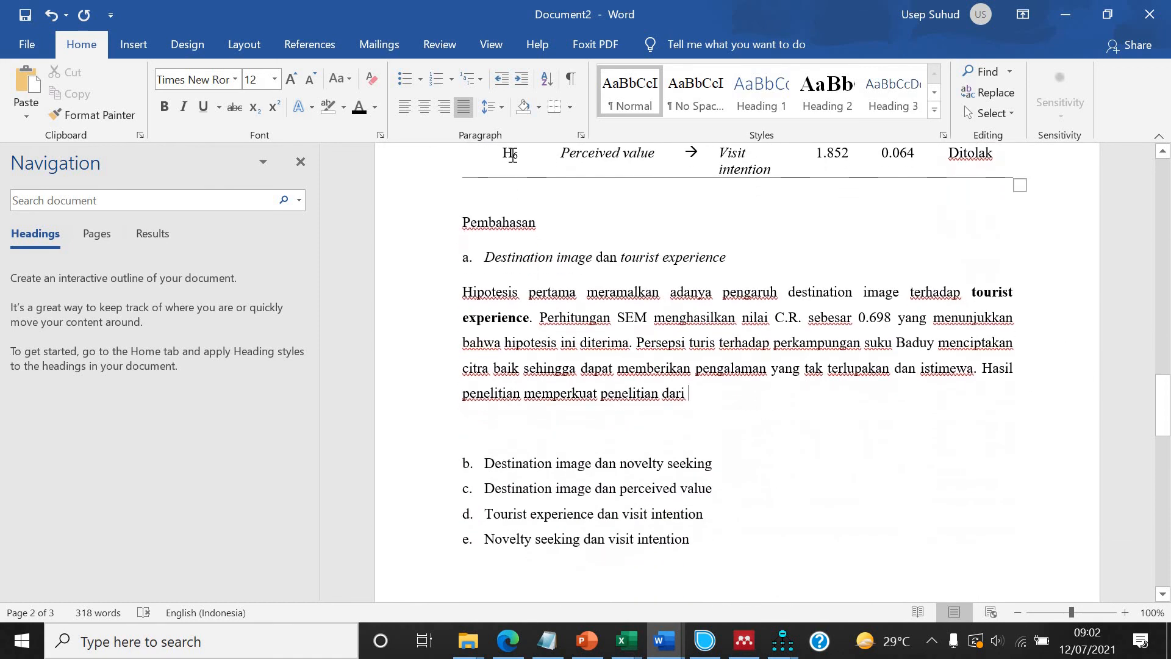
Insert a Mendeley citation for the 2021 paper on vaccine passports' impact, followed by a comma.
left_click(309, 44)
left_click(345, 110)
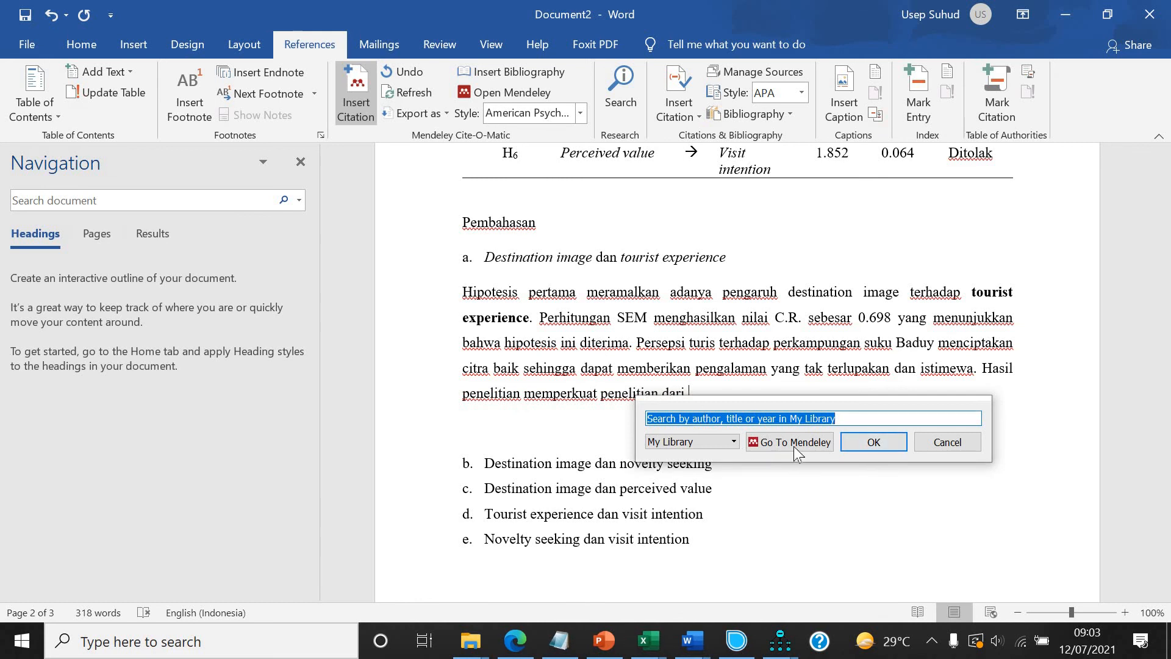
left_click(789, 441)
left_click(390, 227)
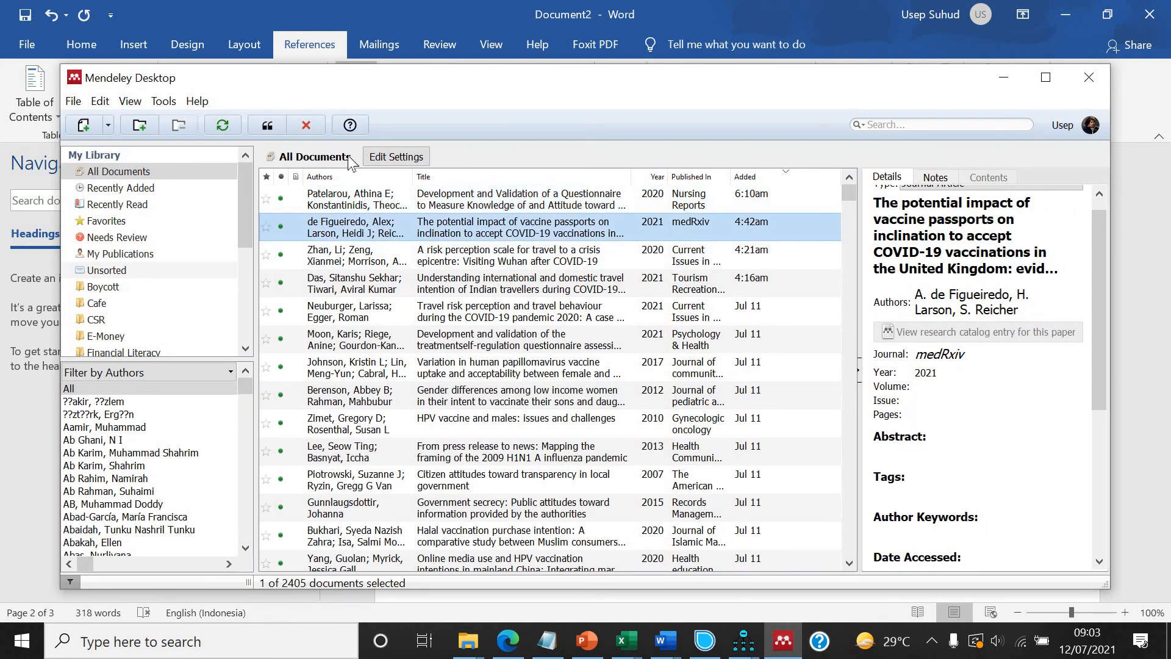
left_click(271, 127)
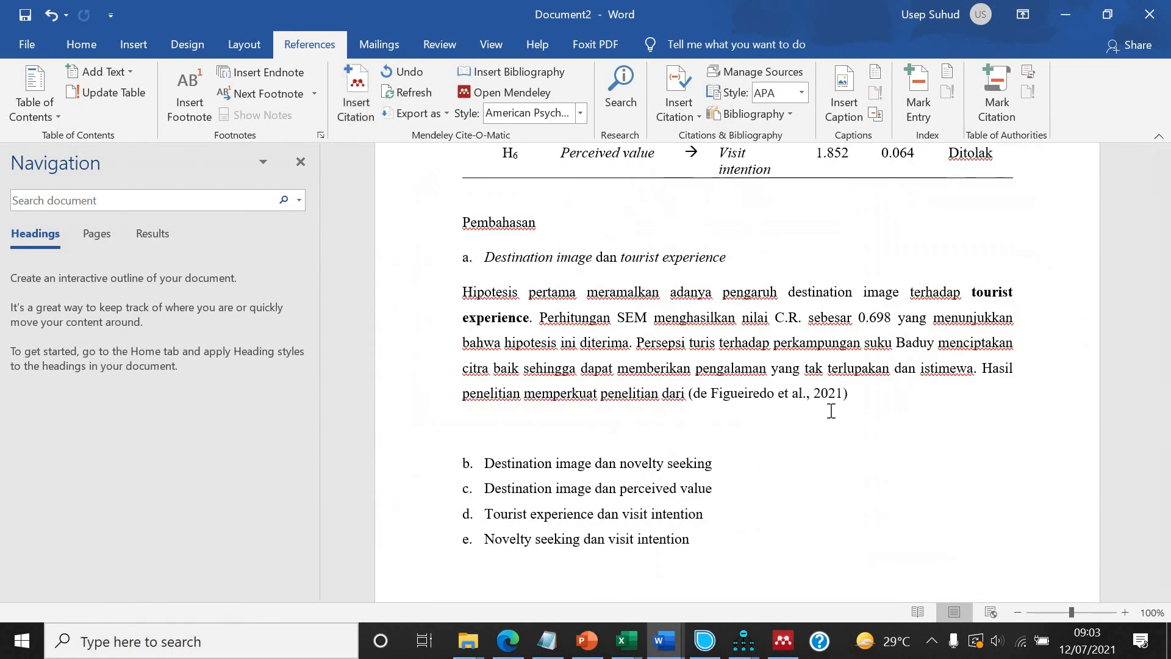
type(",")
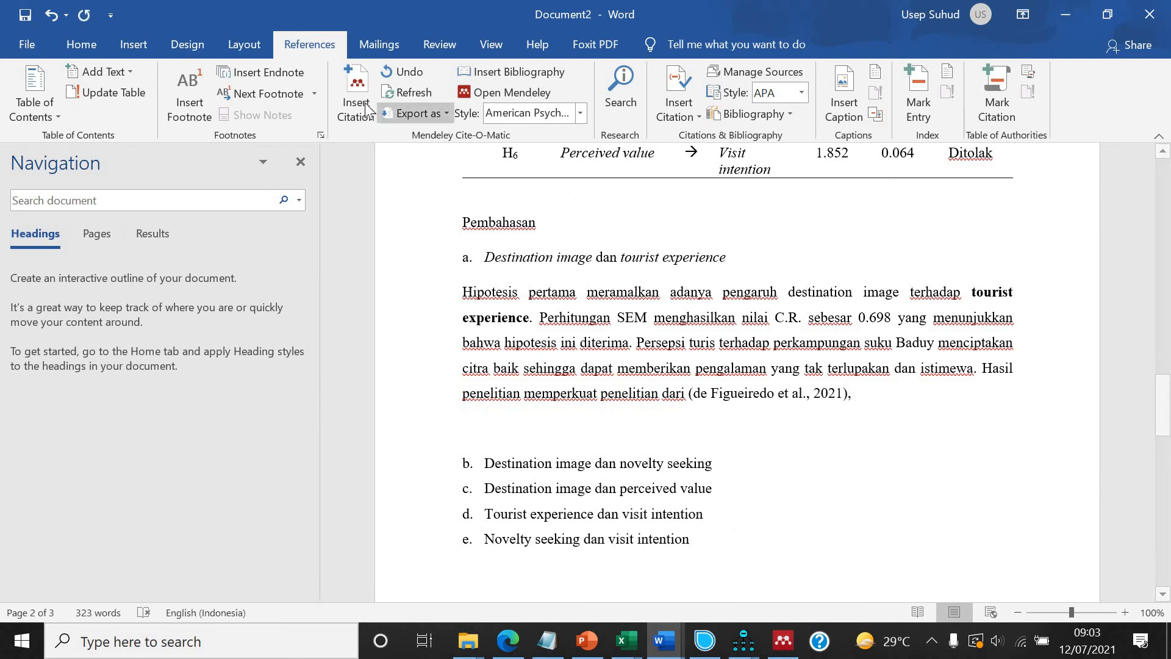
Cite the 2010 paper "HPV vaccine and males: issues and challenges" from Mendeley, then add ", dan".
key("alt+m")
left_click(915, 438)
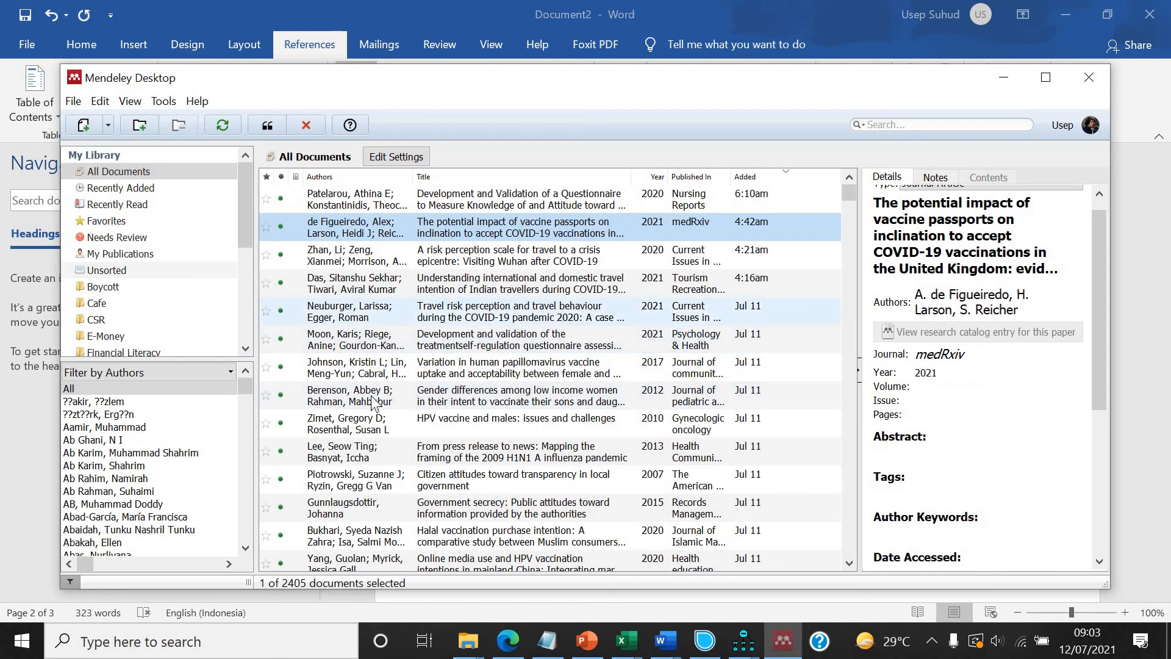
left_click(360, 432)
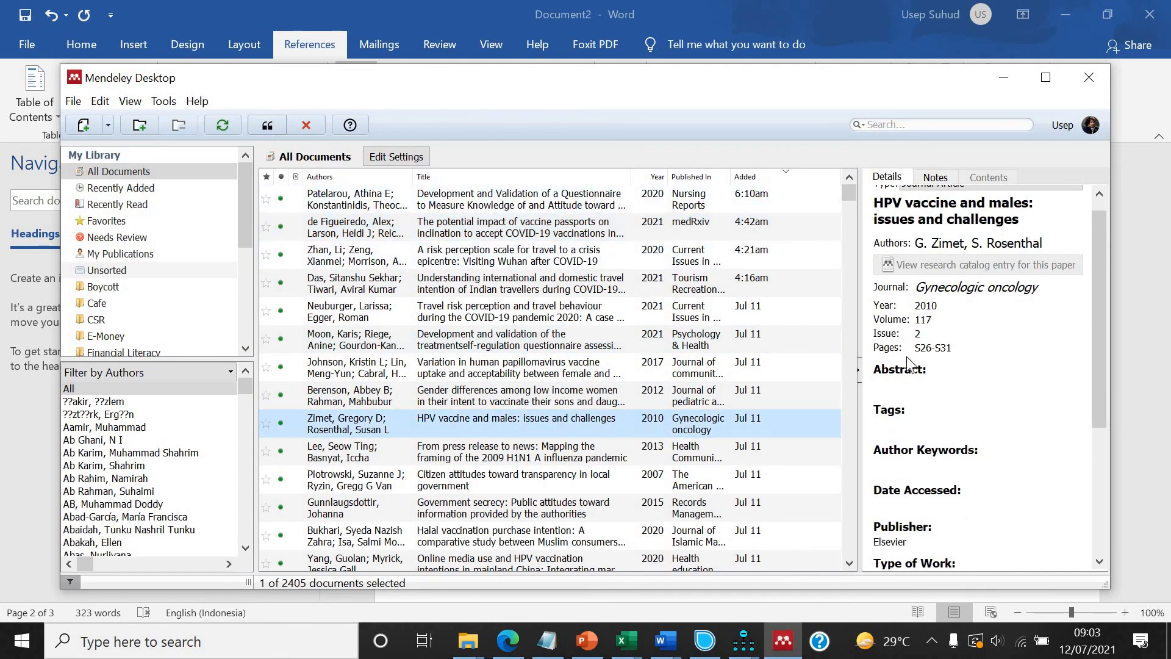
left_click(267, 125)
type(", dan")
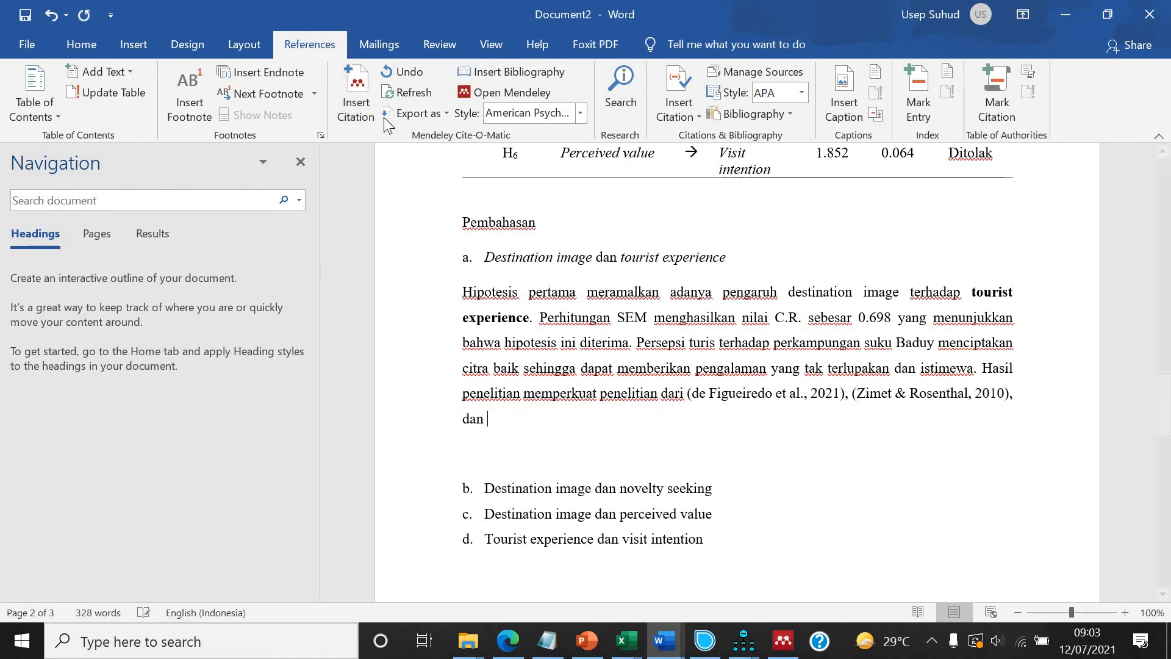
Cite the 2020 travel risk perception scale paper from Mendeley and end the sentence with a period.
left_click(356, 98)
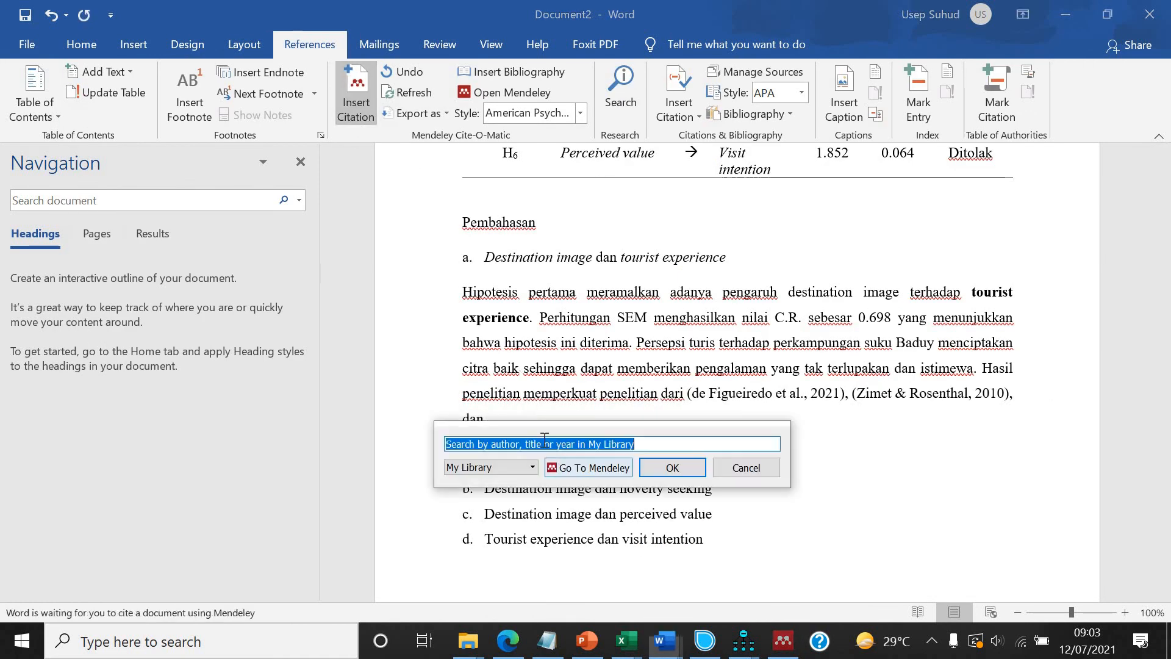
left_click(588, 467)
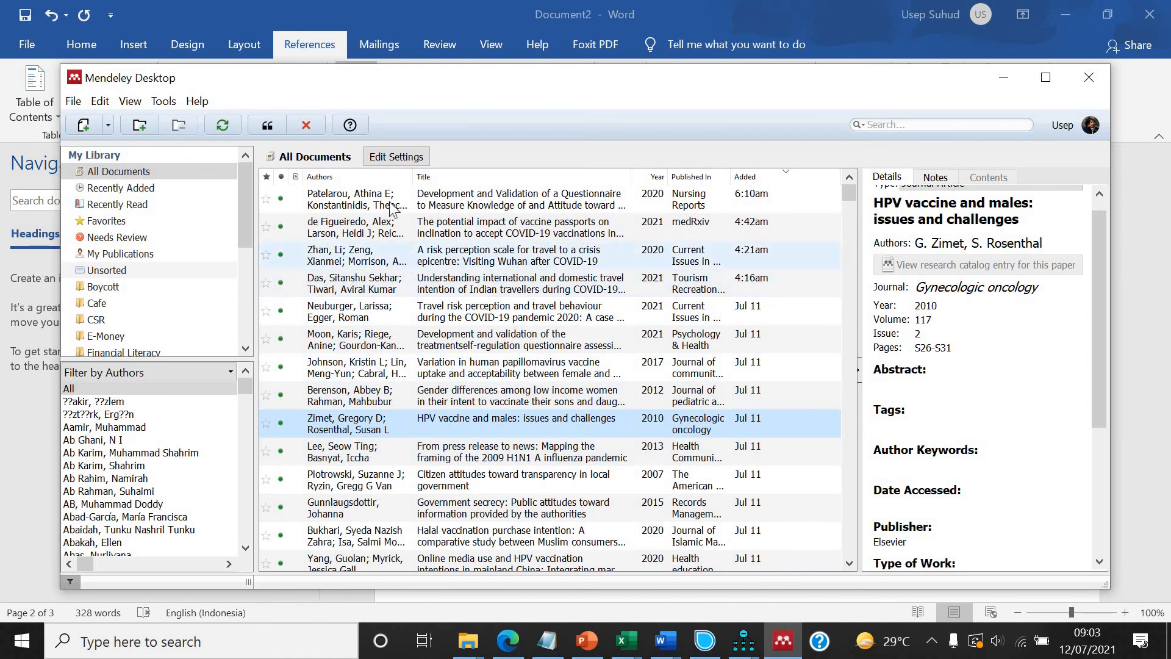
left_click(390, 255)
left_click(272, 122)
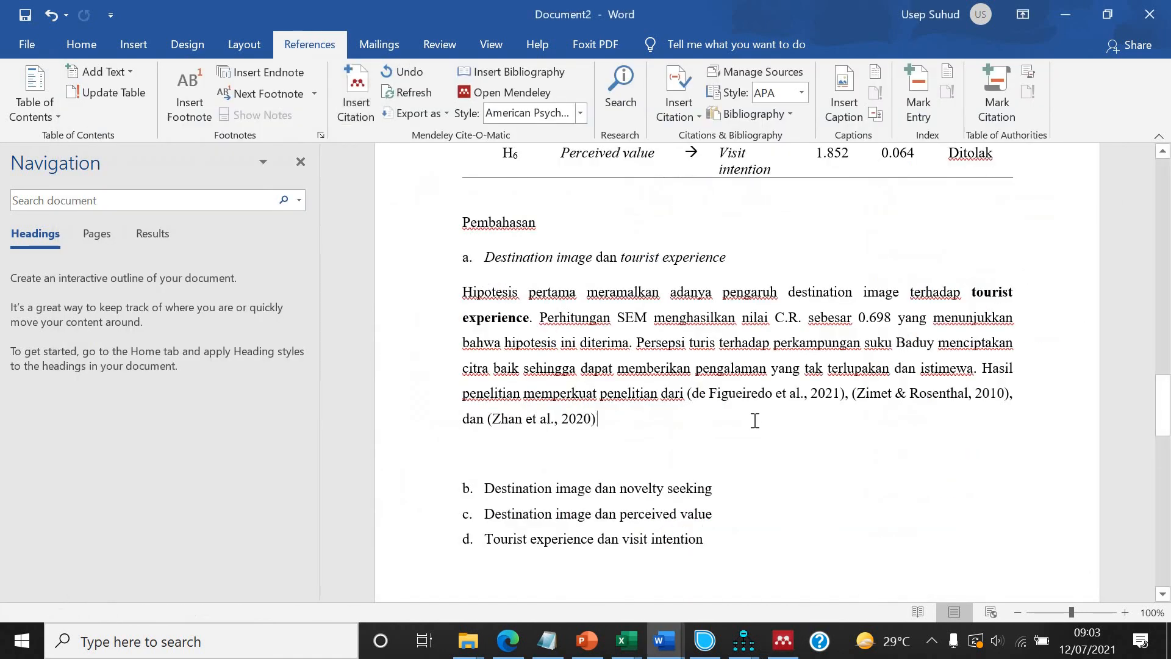
type(", ")
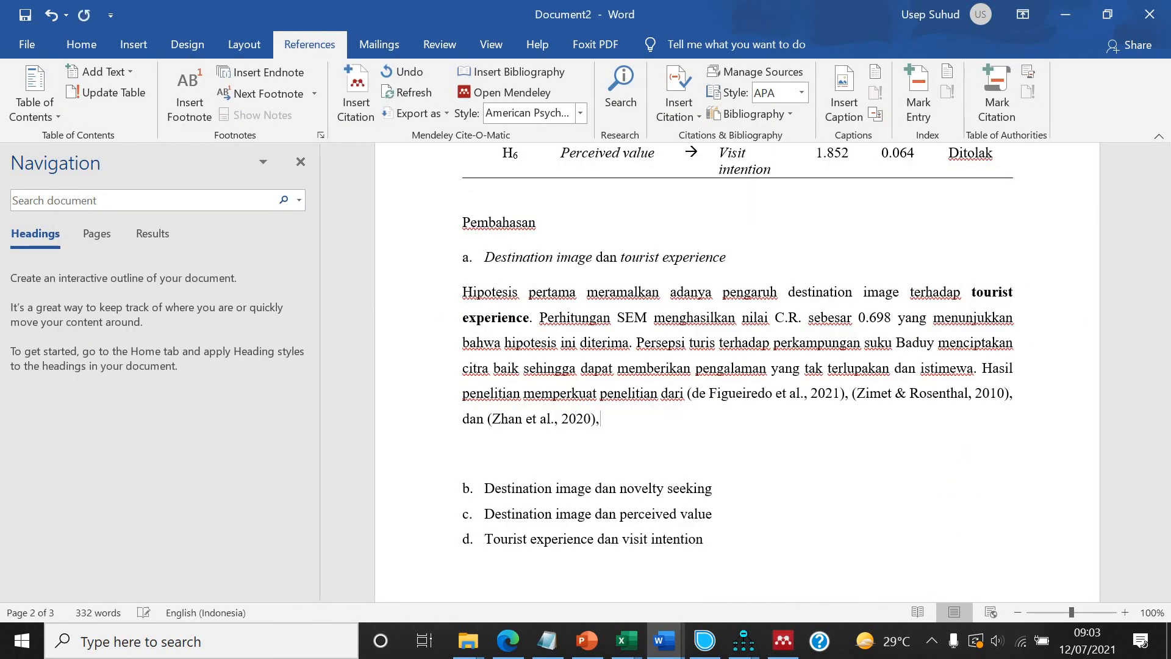
type(". ")
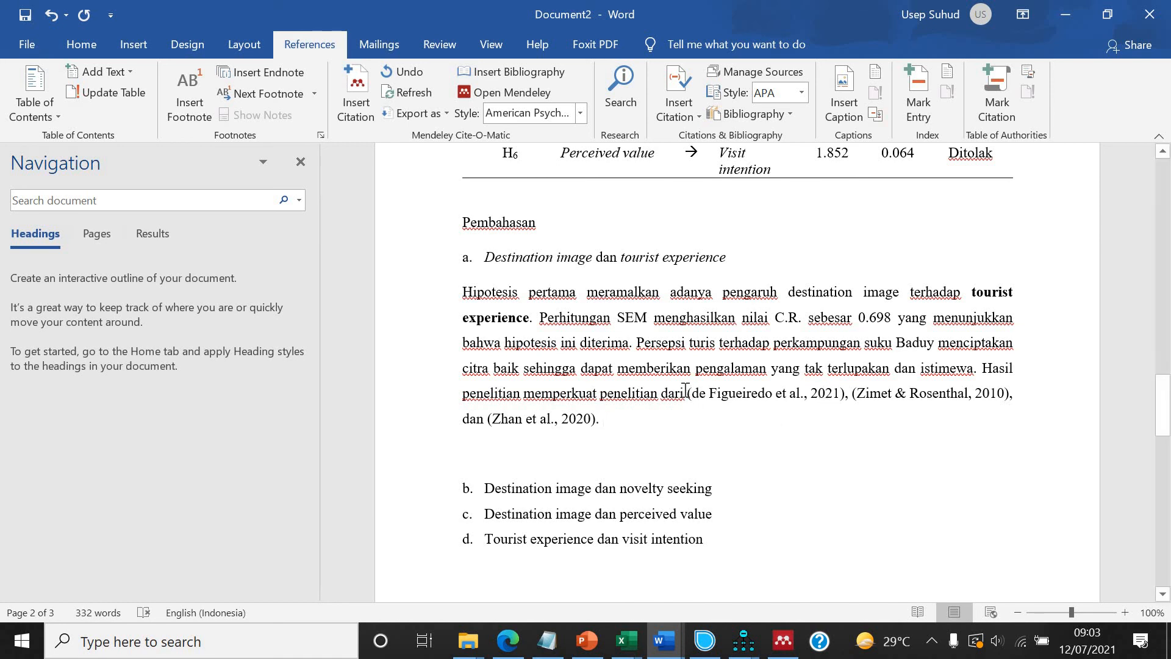
type(" de Fu")
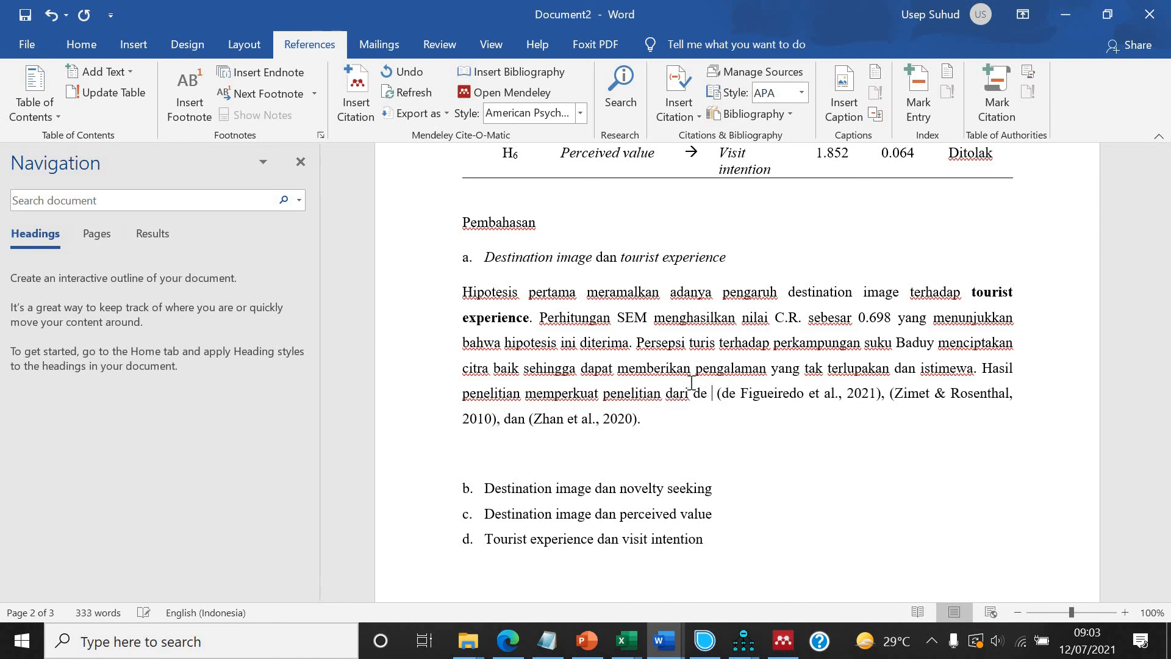
Type the lead author's surname followed by 'et al.' just before the 2021 vaccine passport citation.
key("BackSpace")
type("igu")
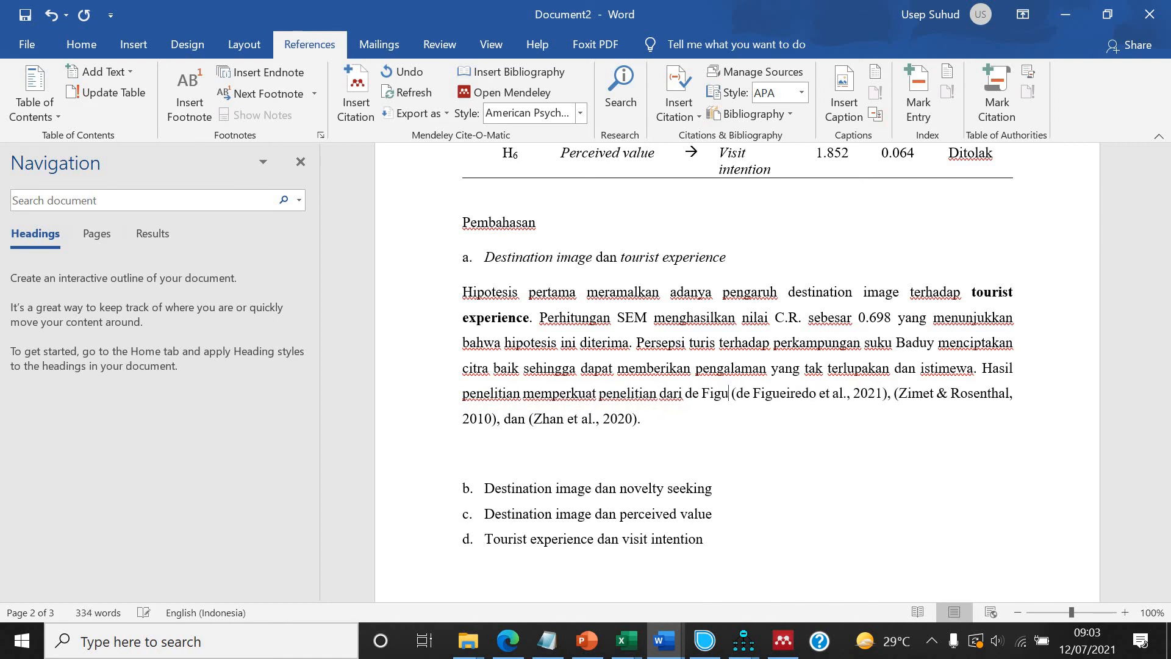
type("er")
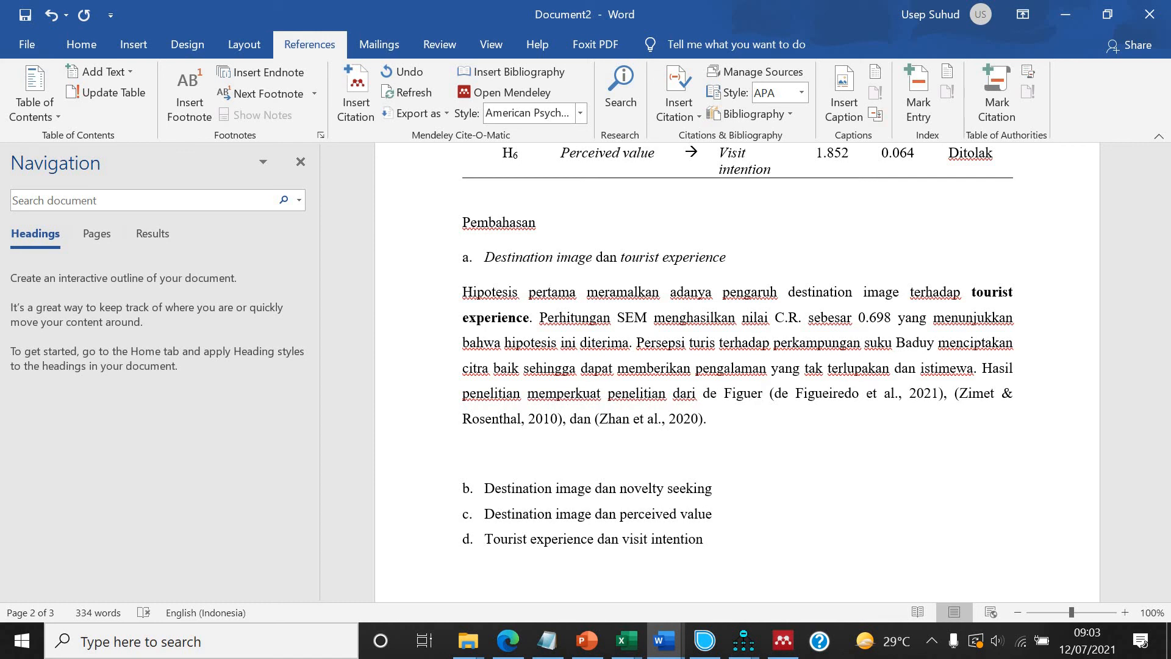
type("edo et al.")
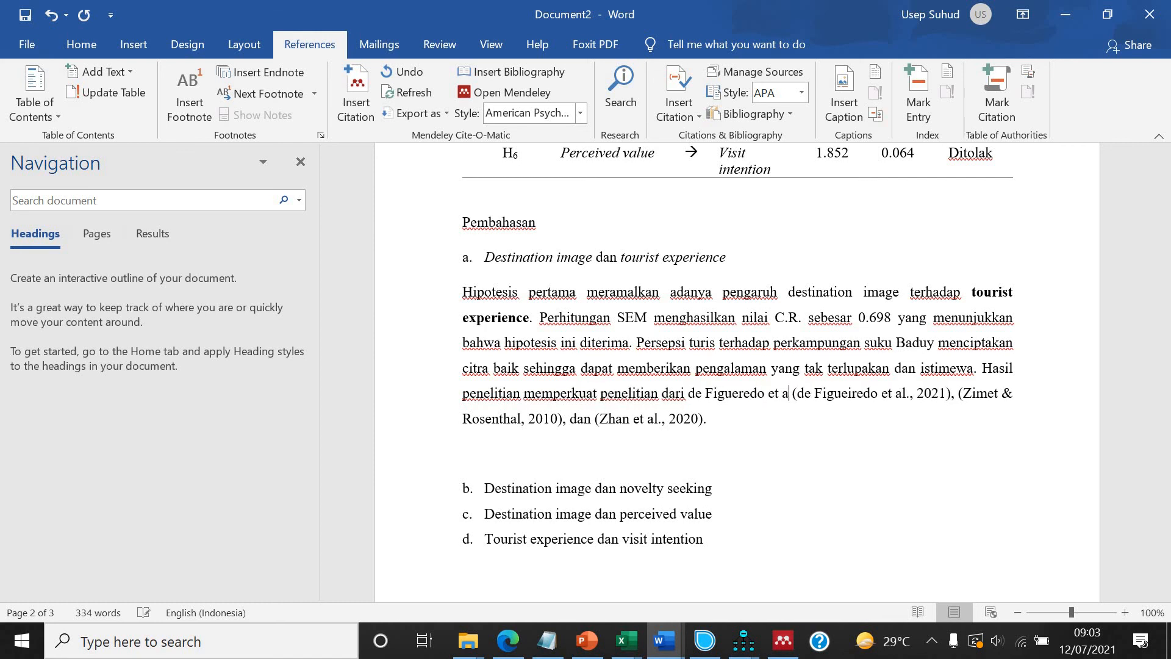
Edit the 2021 vaccine passport citation in Mendeley to suppress the author so only the year remains.
left_click(850, 396)
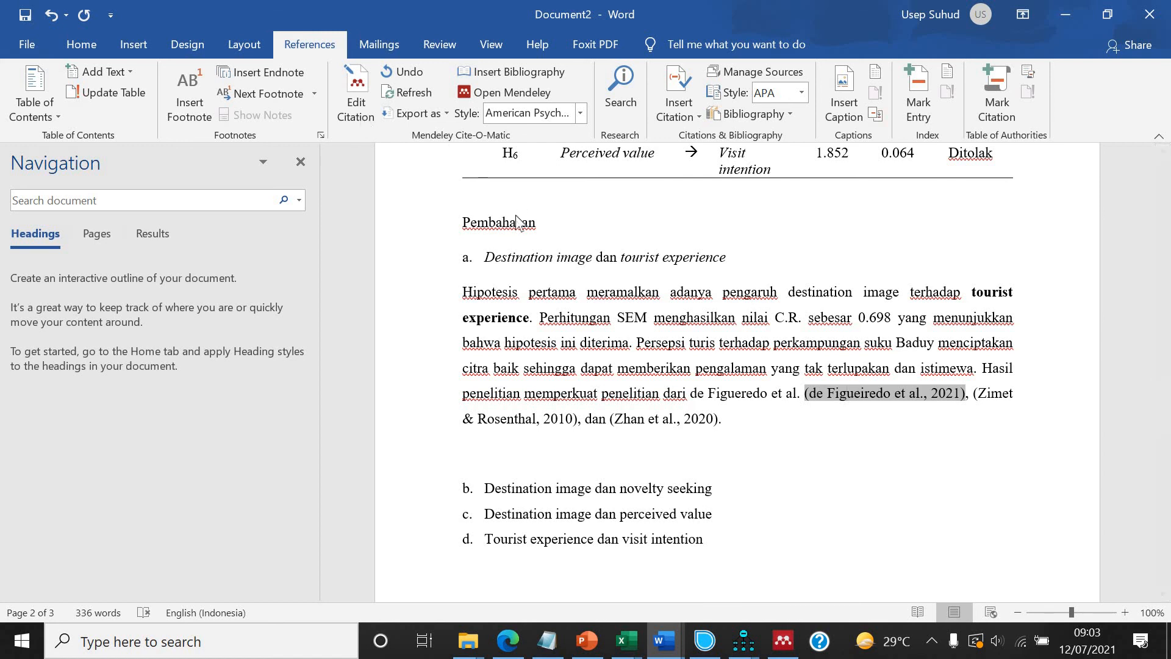
left_click(361, 116)
left_click(818, 419)
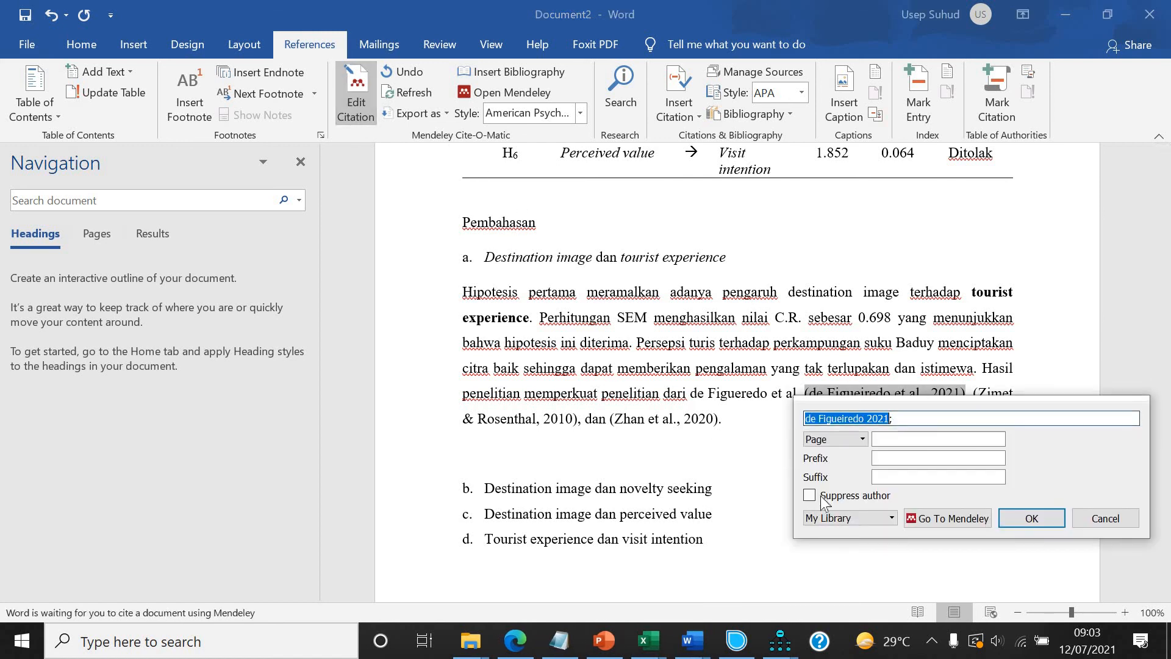
left_click(810, 495)
left_click(1012, 518)
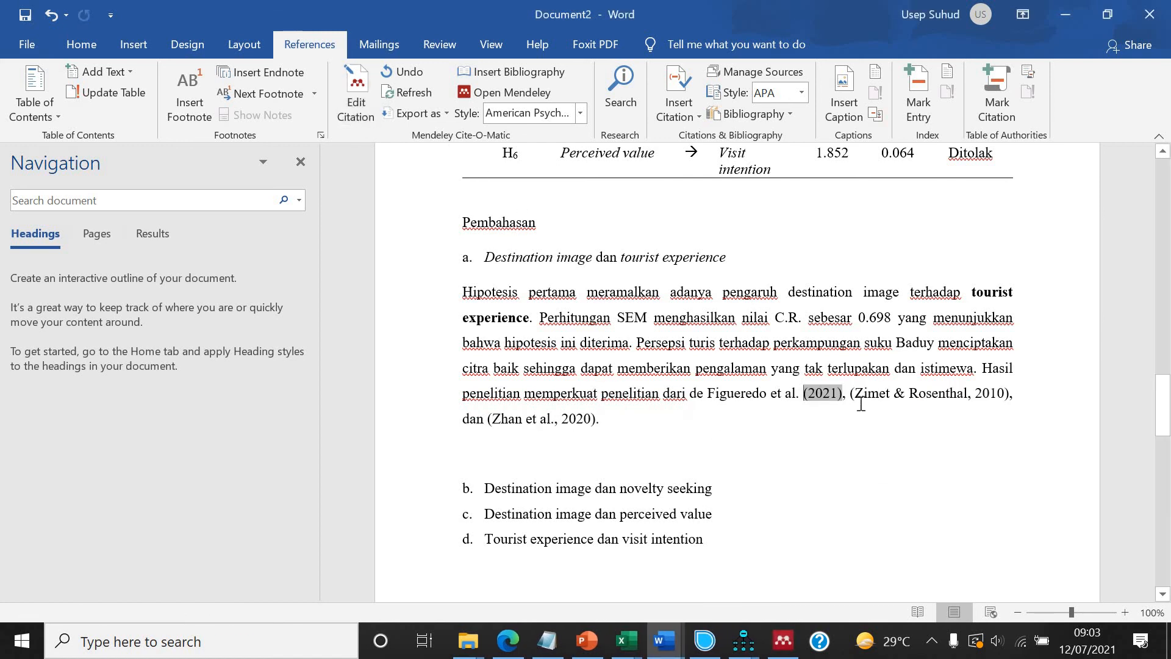
Write both authors' surnames joined by 'dan' before the 2010 HPV citation and suppress that citation's author.
type("Zimet dan")
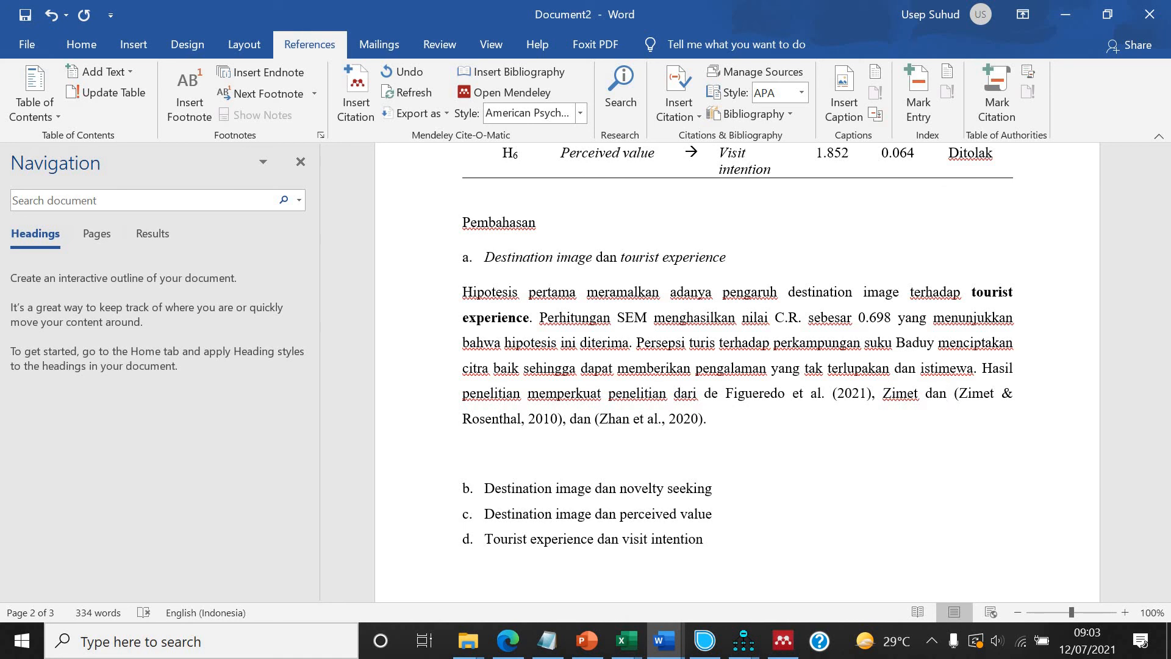
type(" Rosenthal")
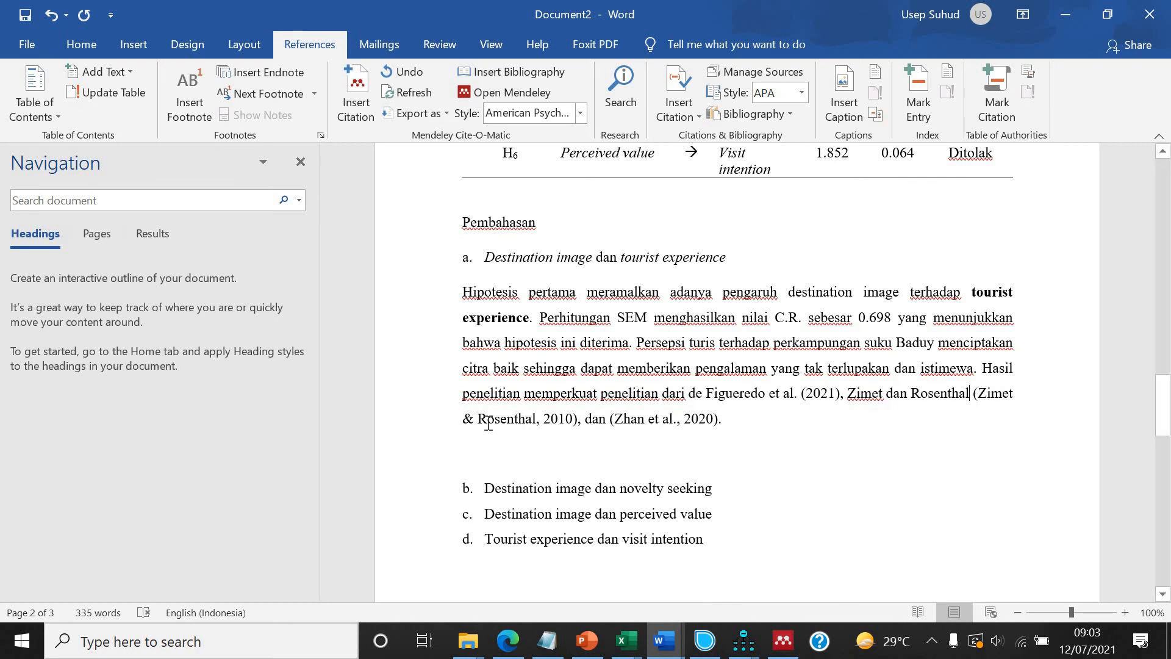
left_click(460, 419)
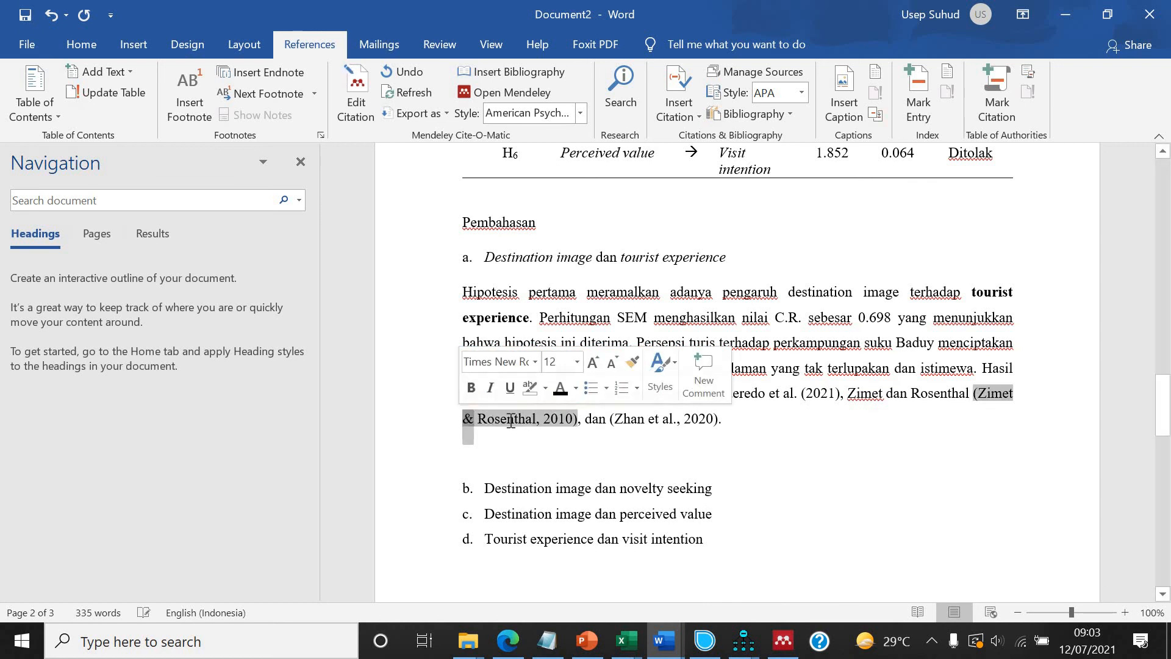
left_click(360, 122)
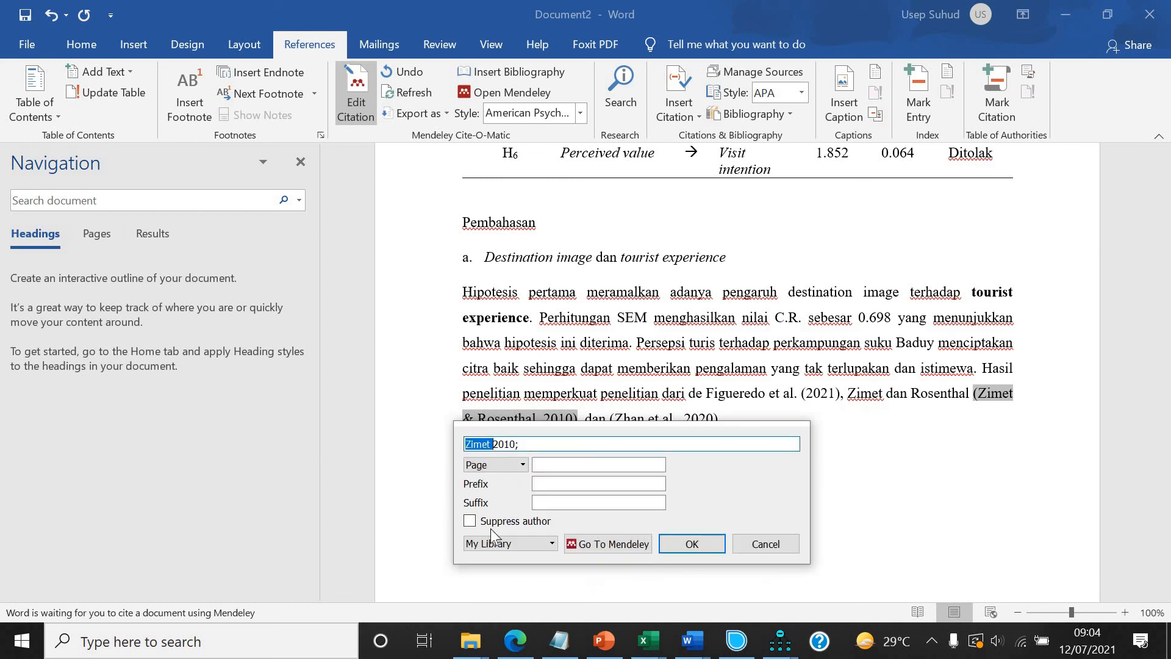
left_click(495, 523)
left_click(692, 543)
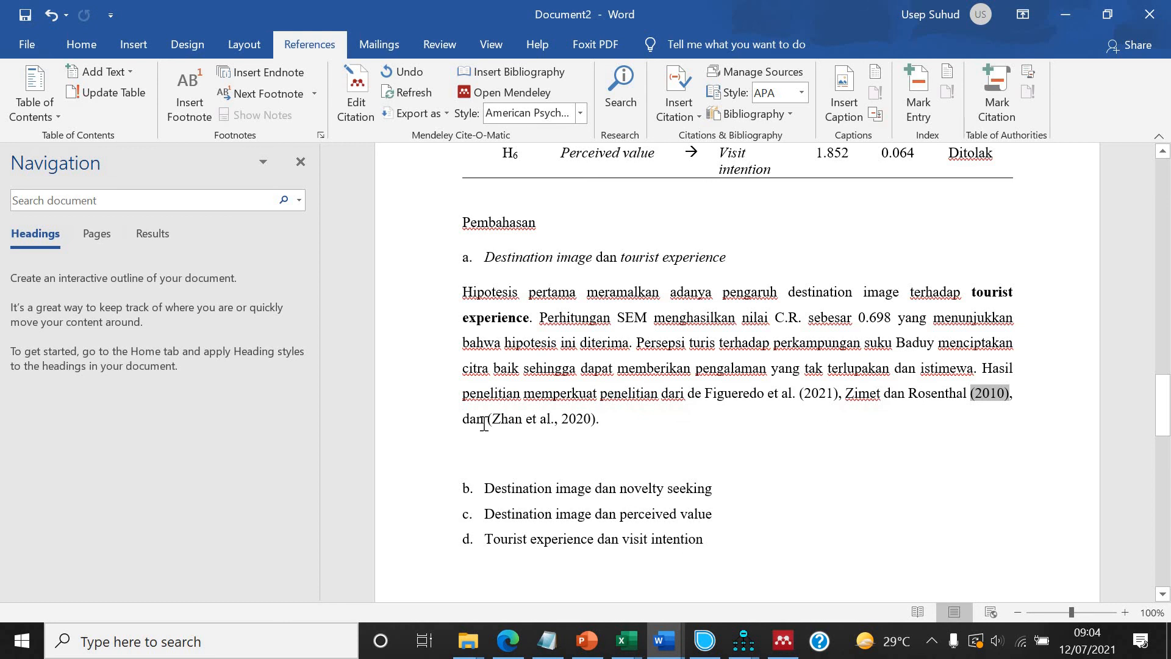
Type the lead author with 'et al.' before the 2020 travel risk citation and suppress its author.
type("Zhan et al.")
left_click(596, 424)
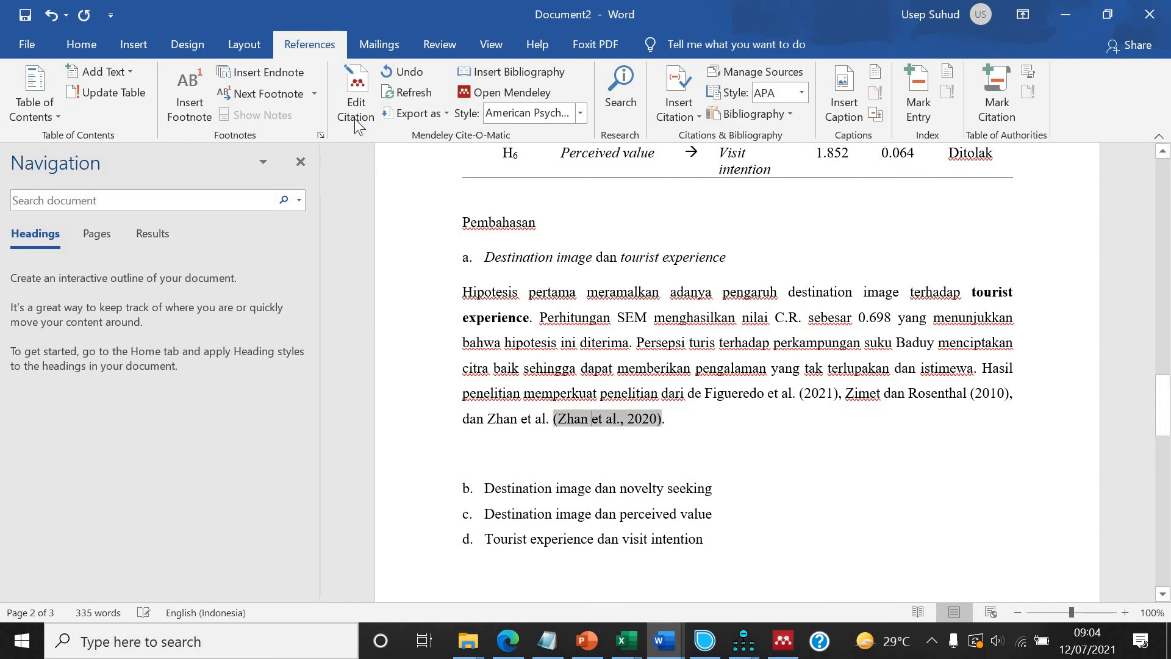
left_click(357, 120)
left_click(577, 444)
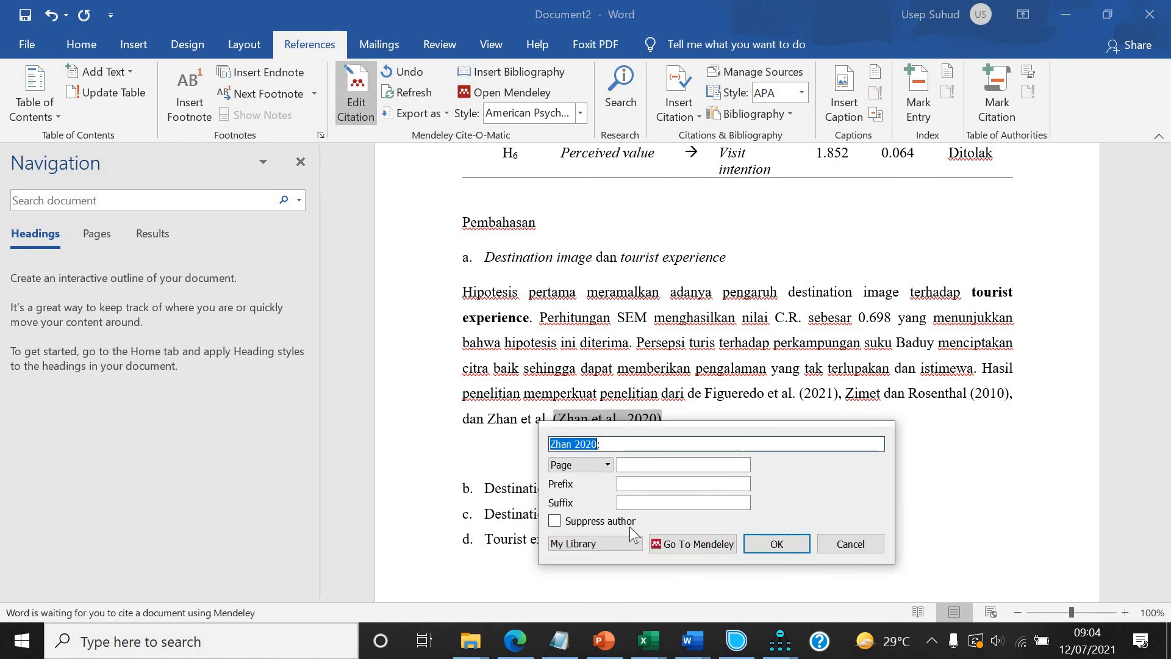
key("Return")
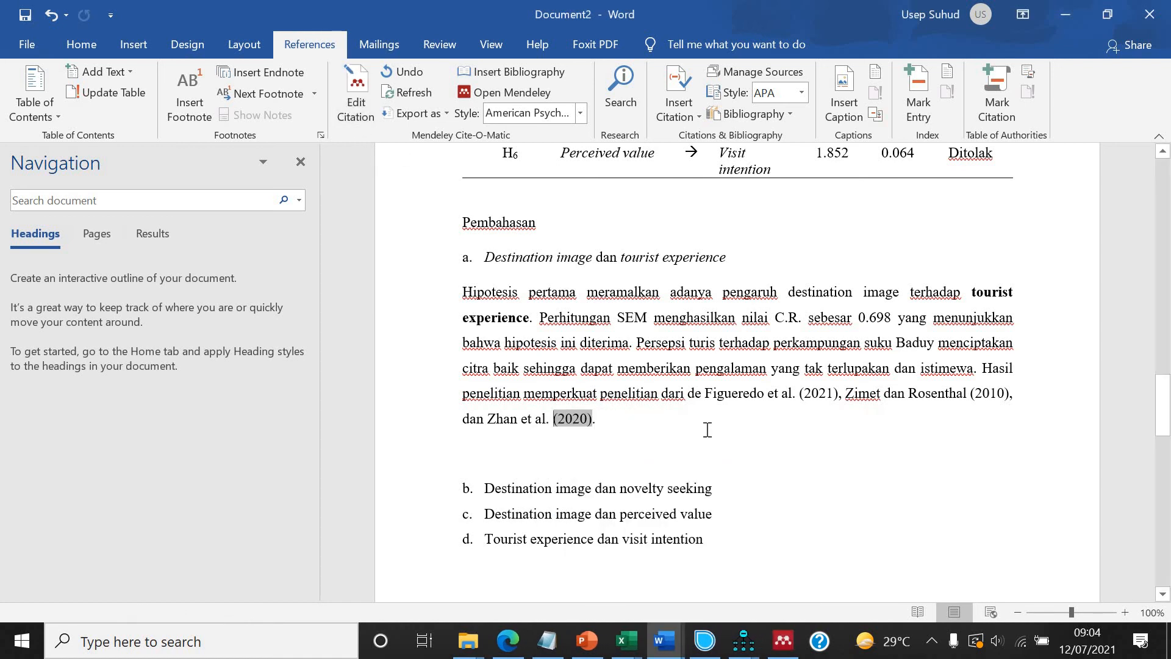
Insert a Mendeley citation for the 2020 paper on religious belief, halal logo and halal product knowledge.
scroll(694, 411, "down", 1)
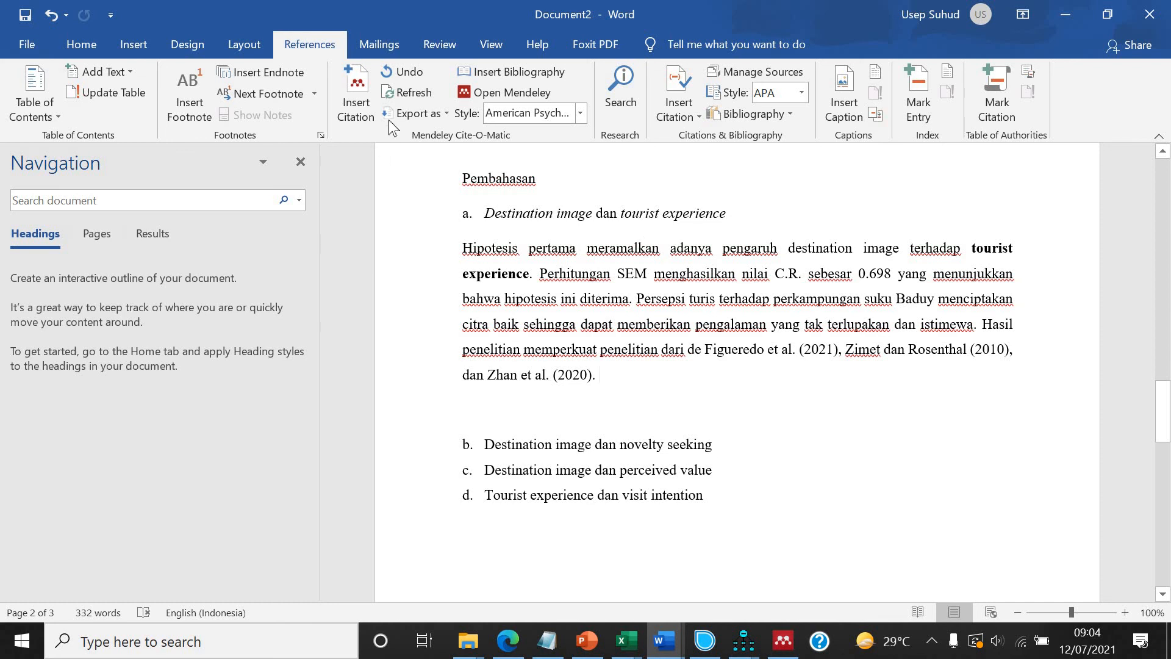
left_click(366, 109)
left_click(723, 426)
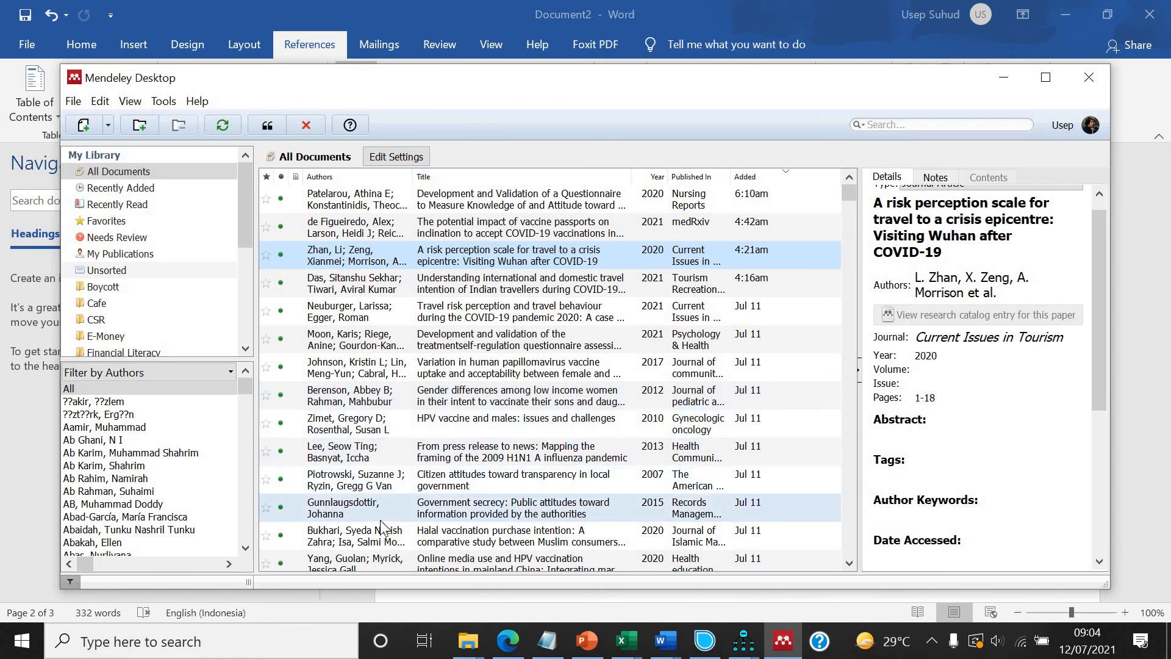
scroll(383, 523, "down", 2)
left_click(384, 523)
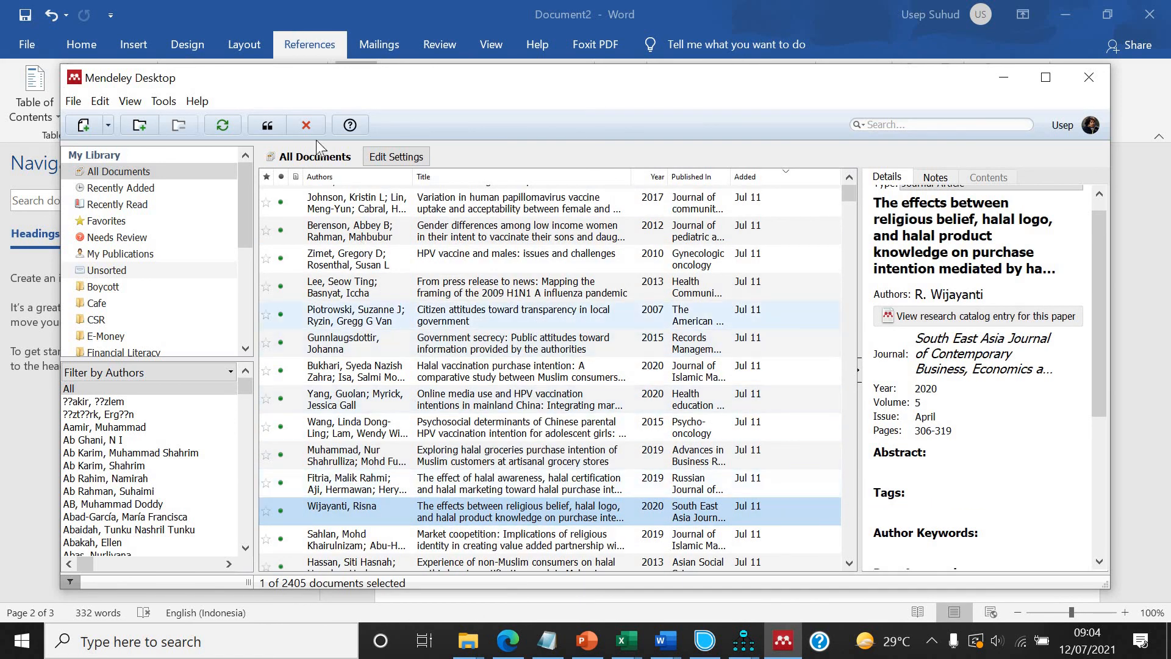
left_click(268, 125)
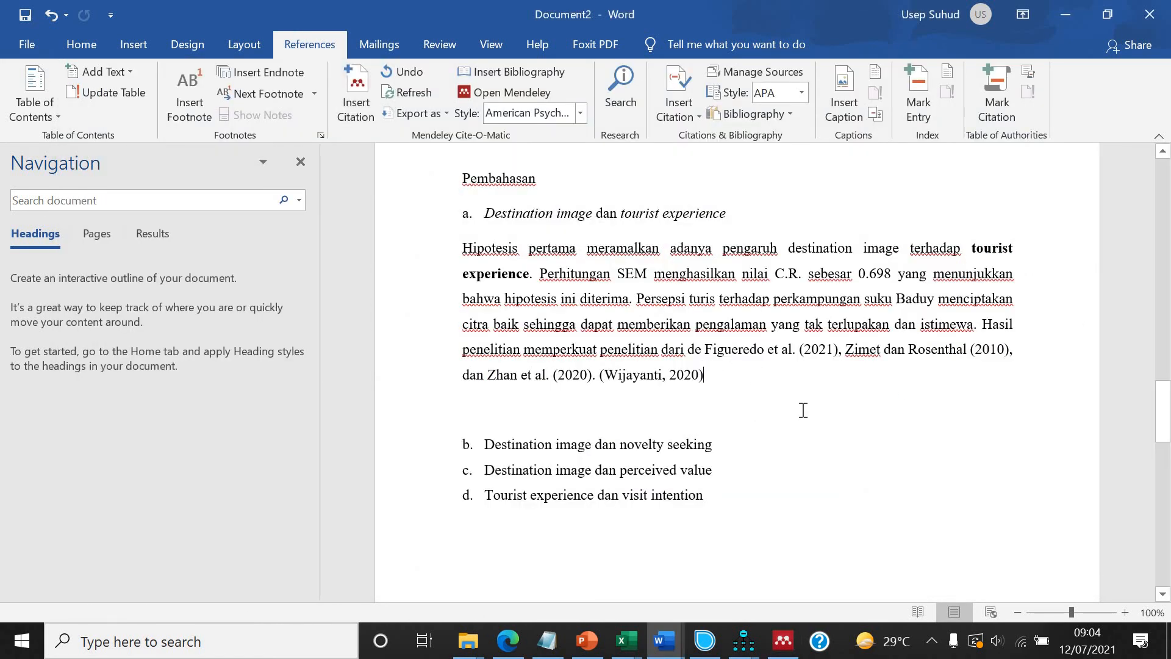
Add 'mengungkap adanya peran penting destination image dalam membangun pengalaman turis.' and italicize 'destination image'.
type("mengungkap adan")
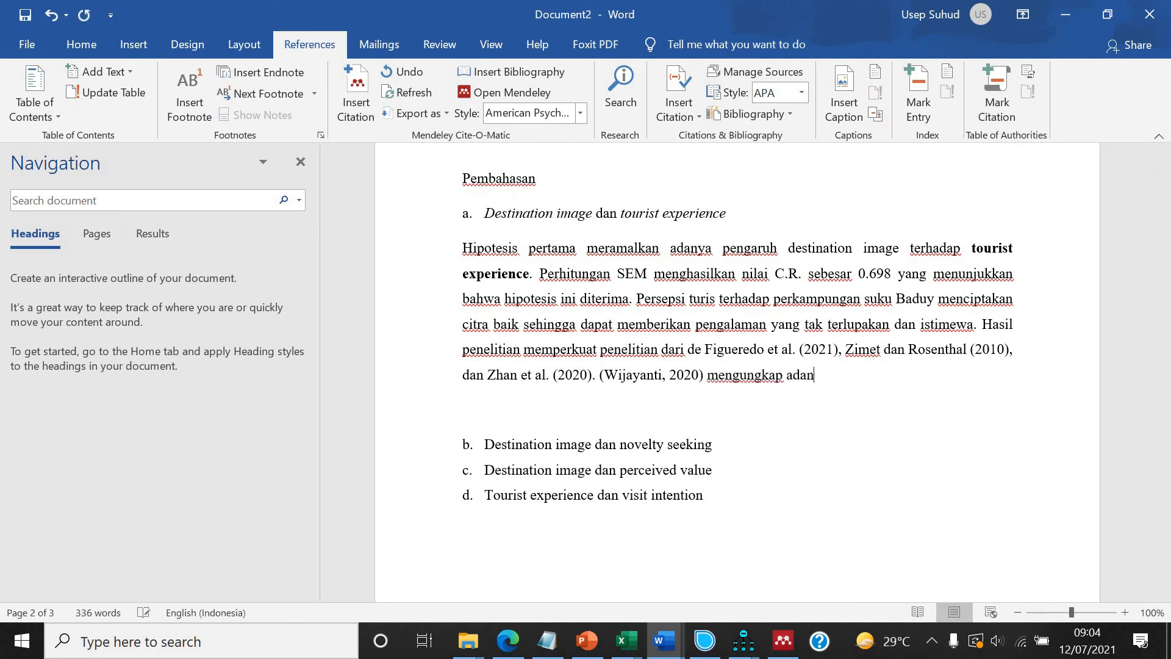
type("ya peran penting")
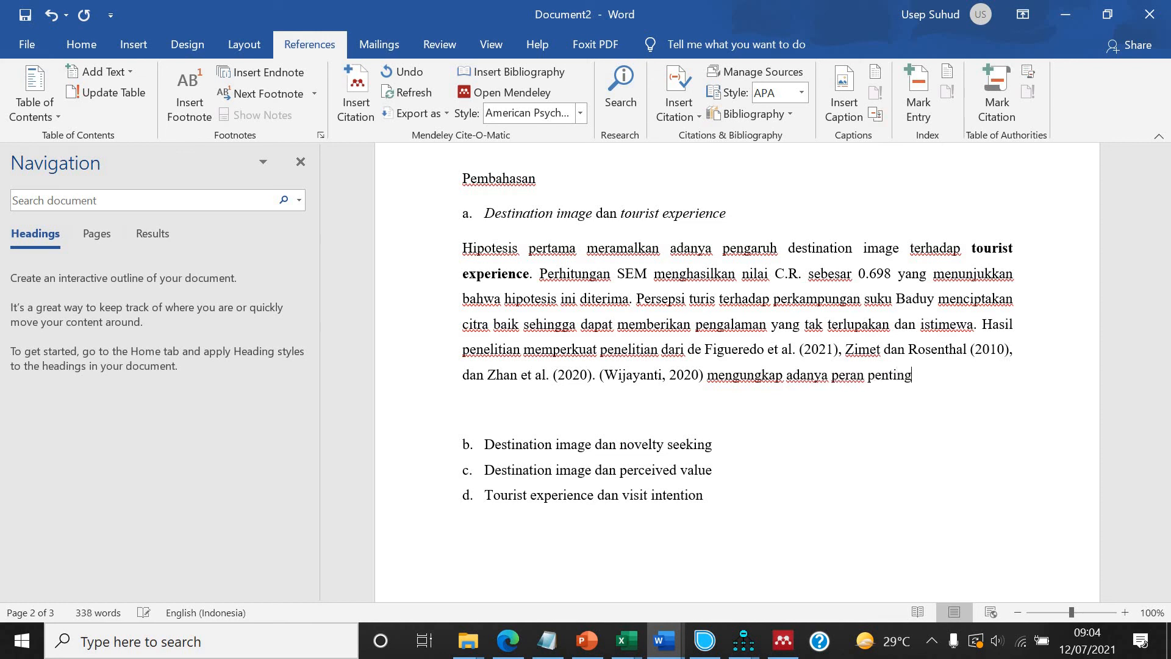
type(" destination i")
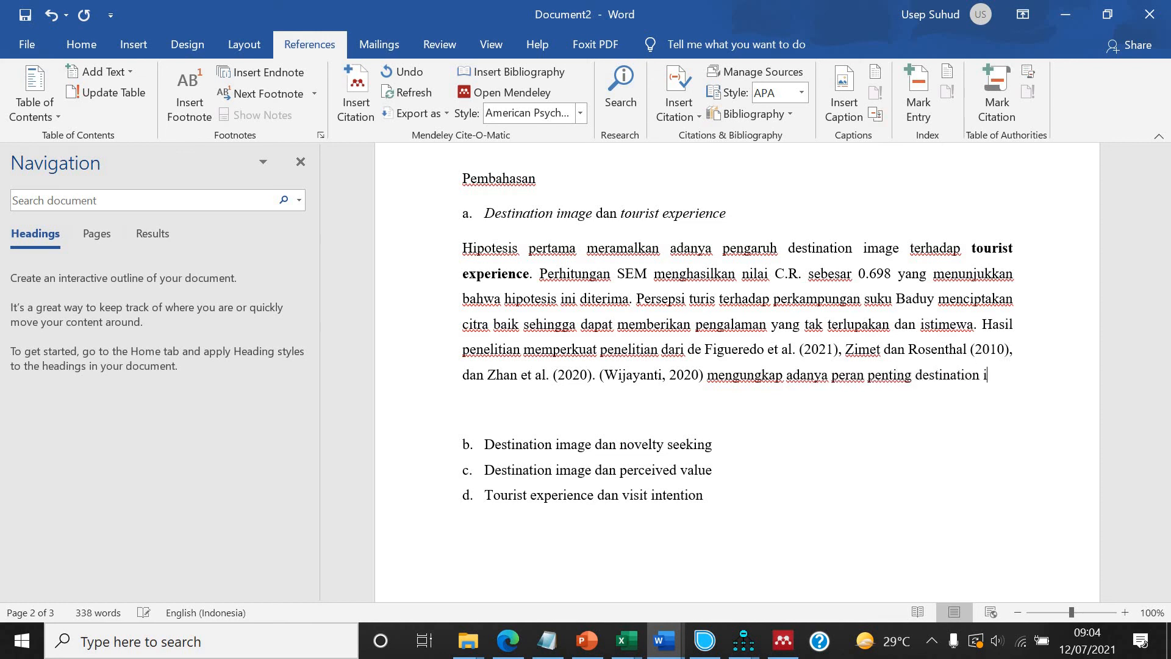
type("mage da")
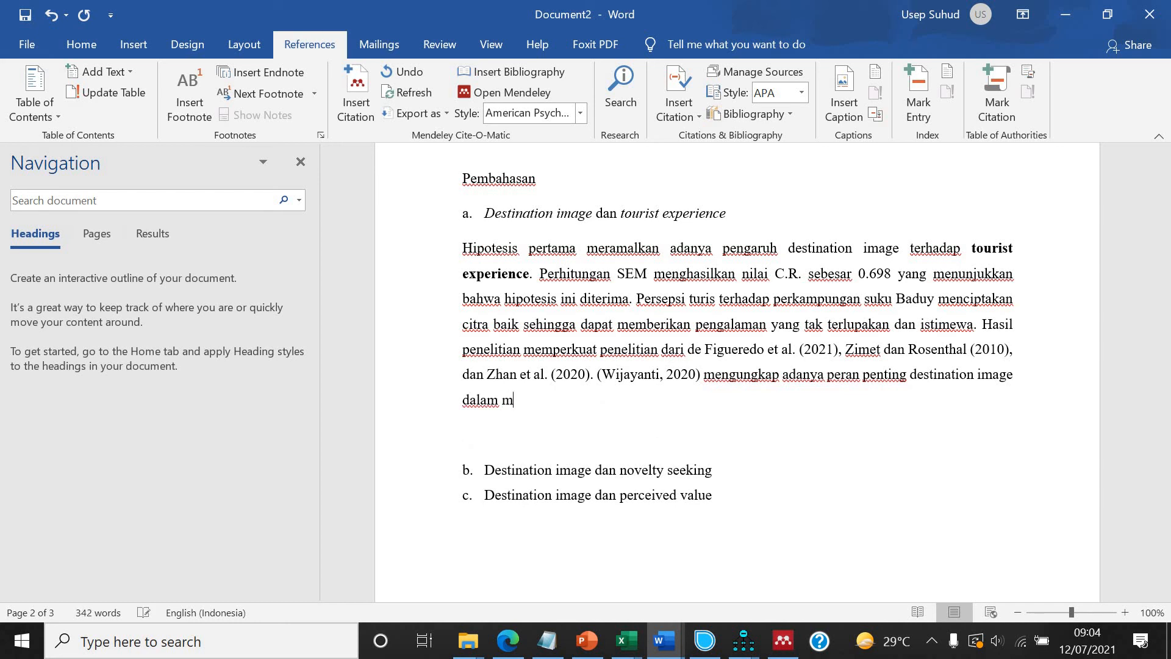
type("lam membang")
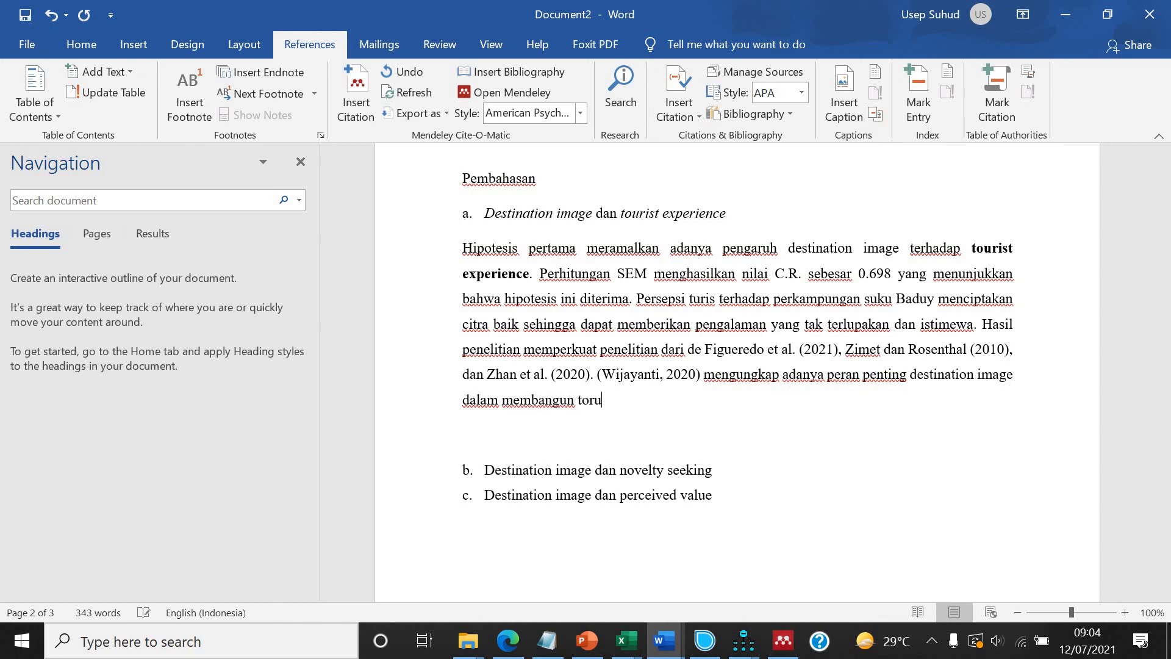
type("un pengalaman turis.")
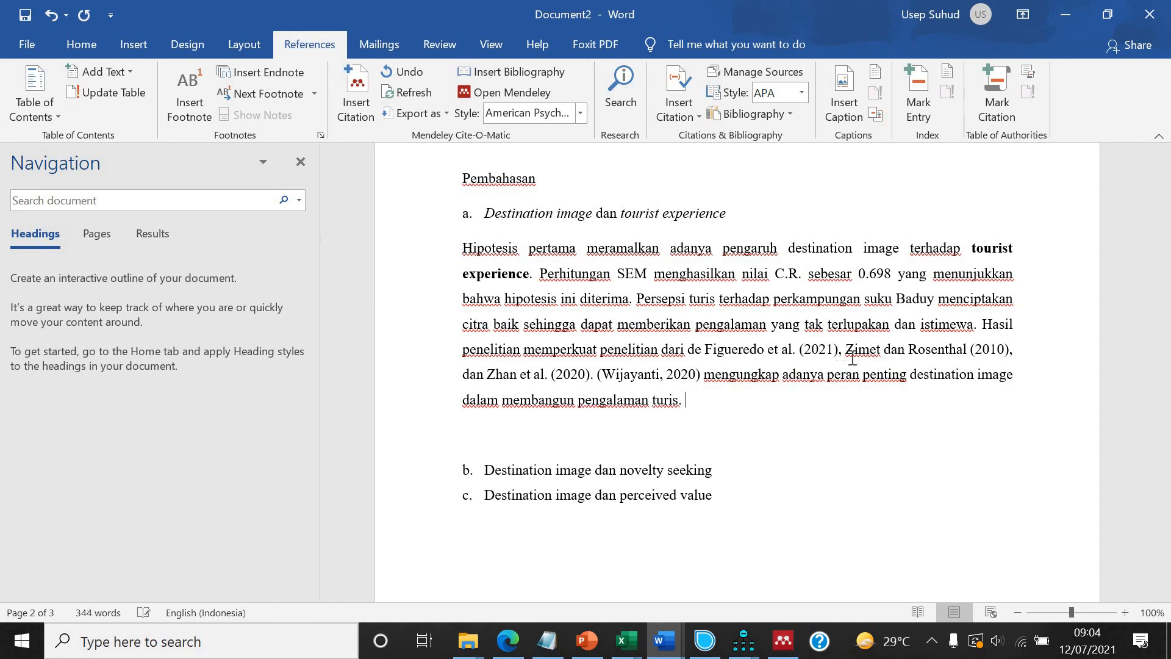
left_click_drag(910, 377, 1027, 384)
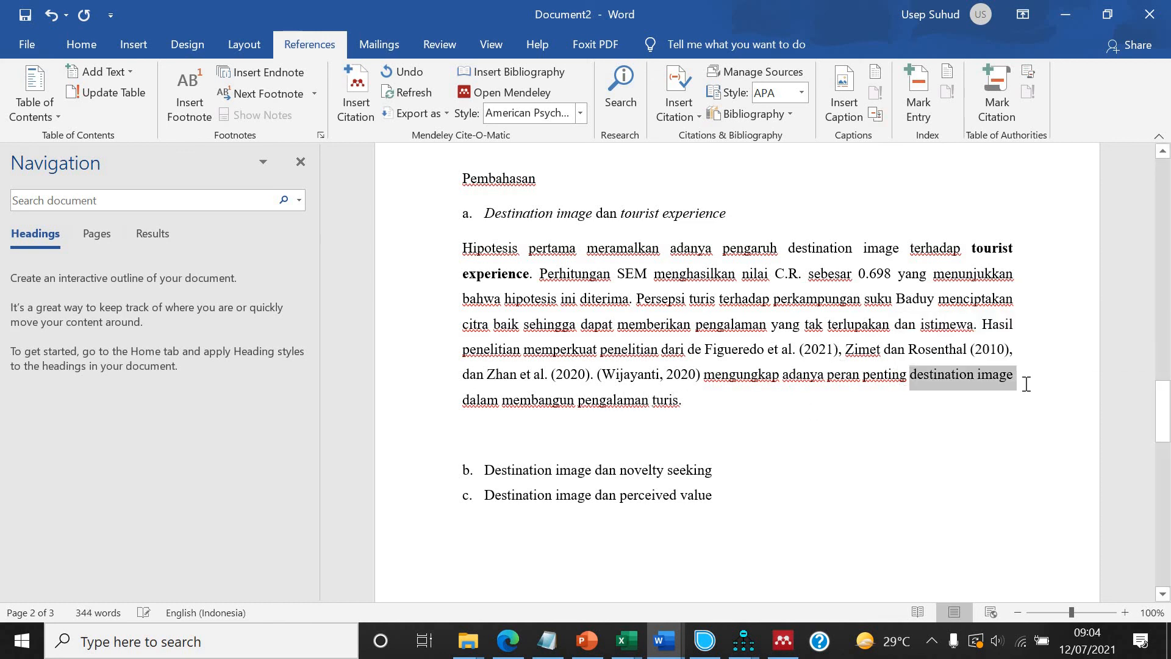
key("ctrl+i")
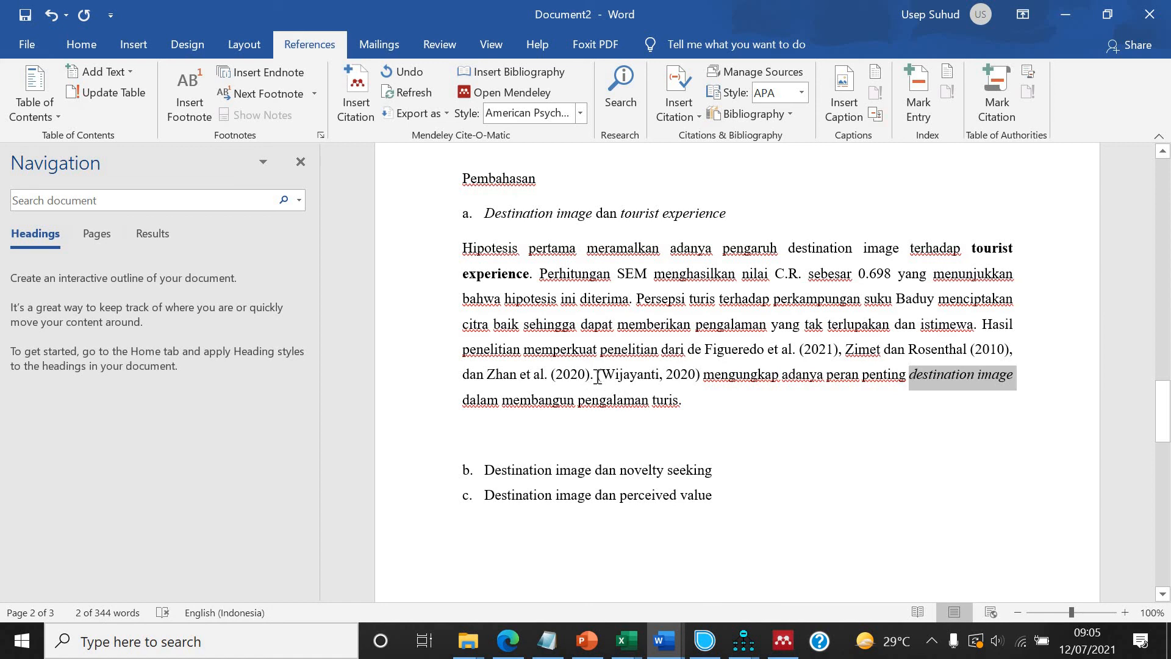
Type the author's surname before the 2020 halal logo citation and turn it into a narrative citation showing only the year.
left_click(598, 378)
type("Wi")
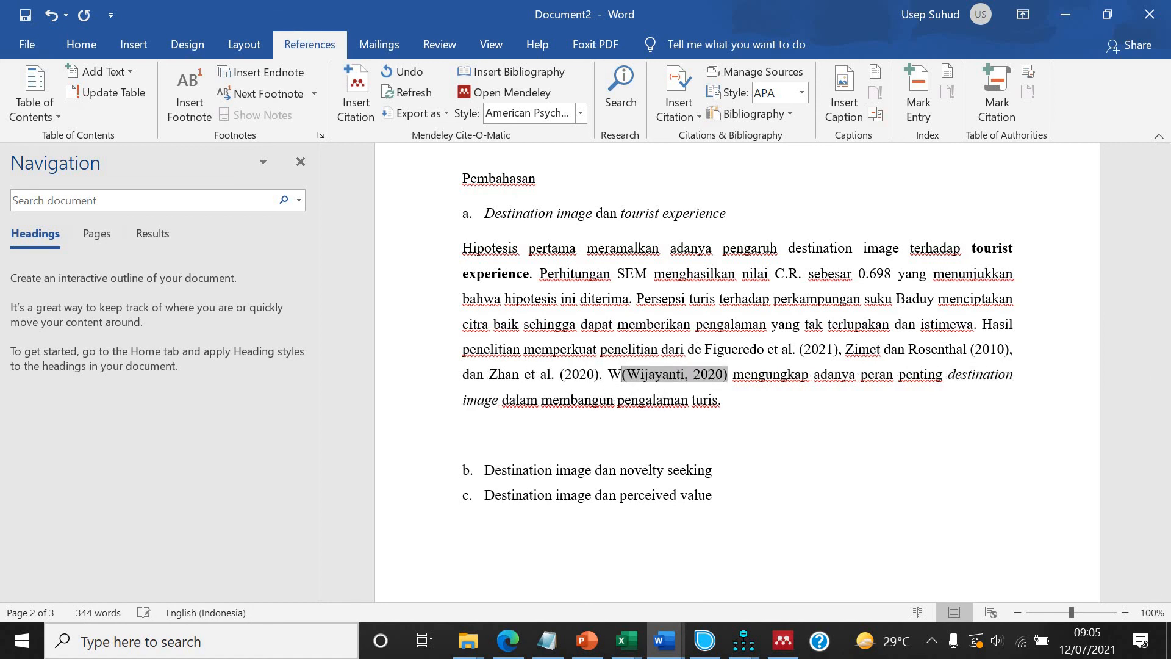
type("jayanti")
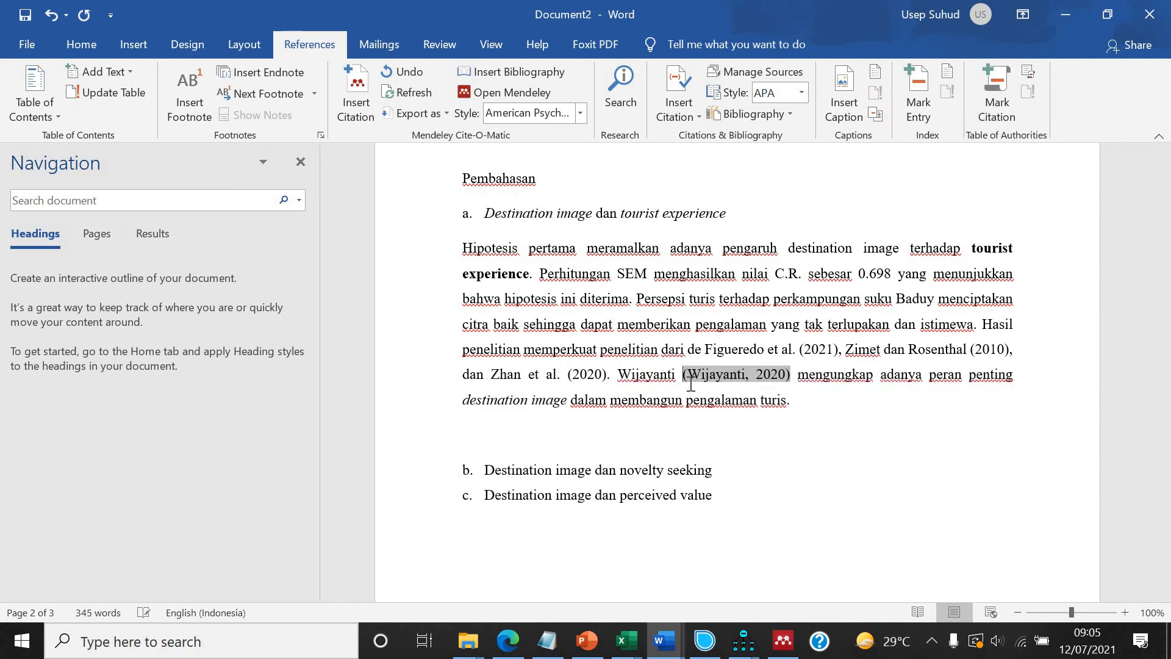
left_click(356, 94)
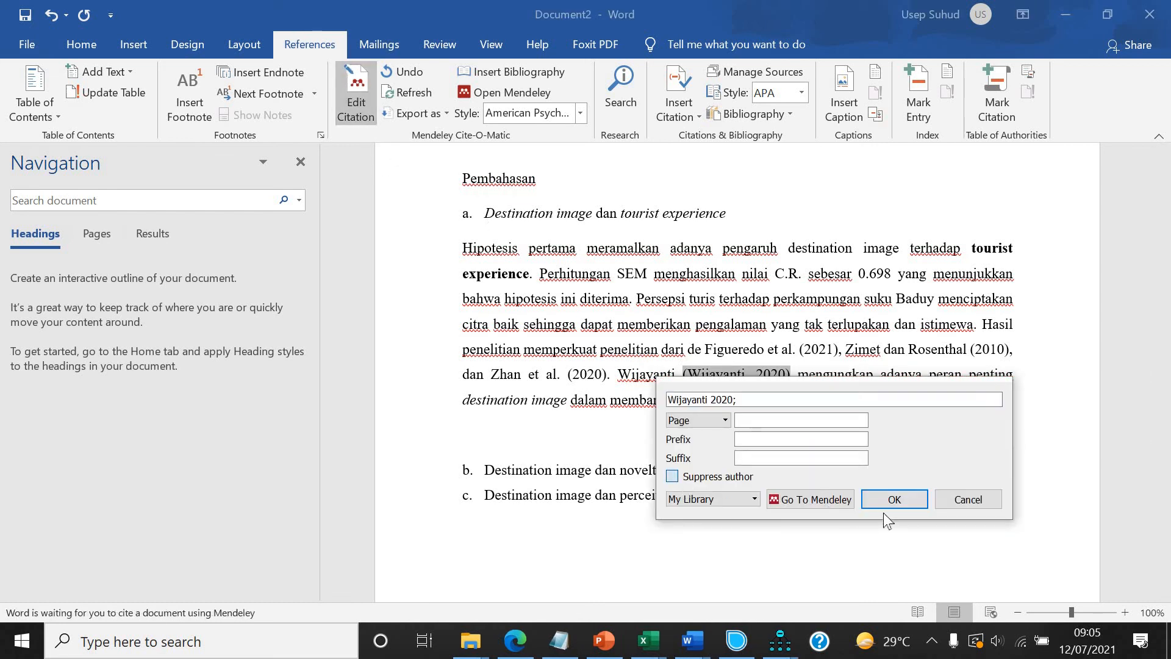
left_click(893, 499)
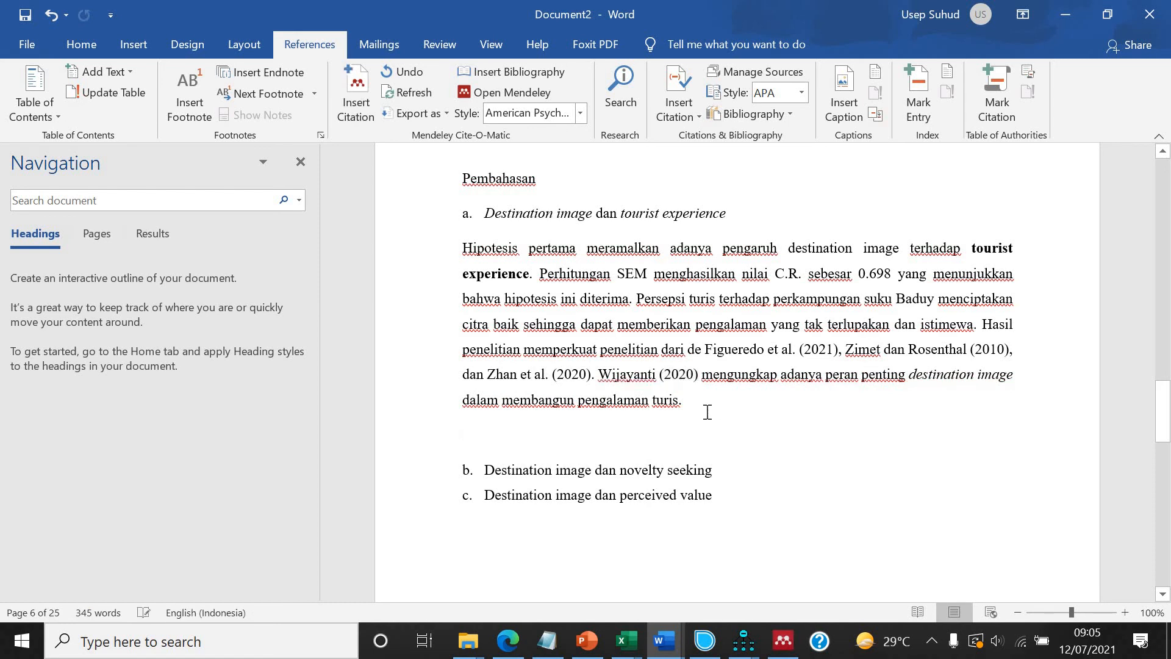
Scroll through the hypothesis tables and Pembahasan text to review the document.
scroll(628, 352, "up", 3)
scroll(632, 360, "down", 4)
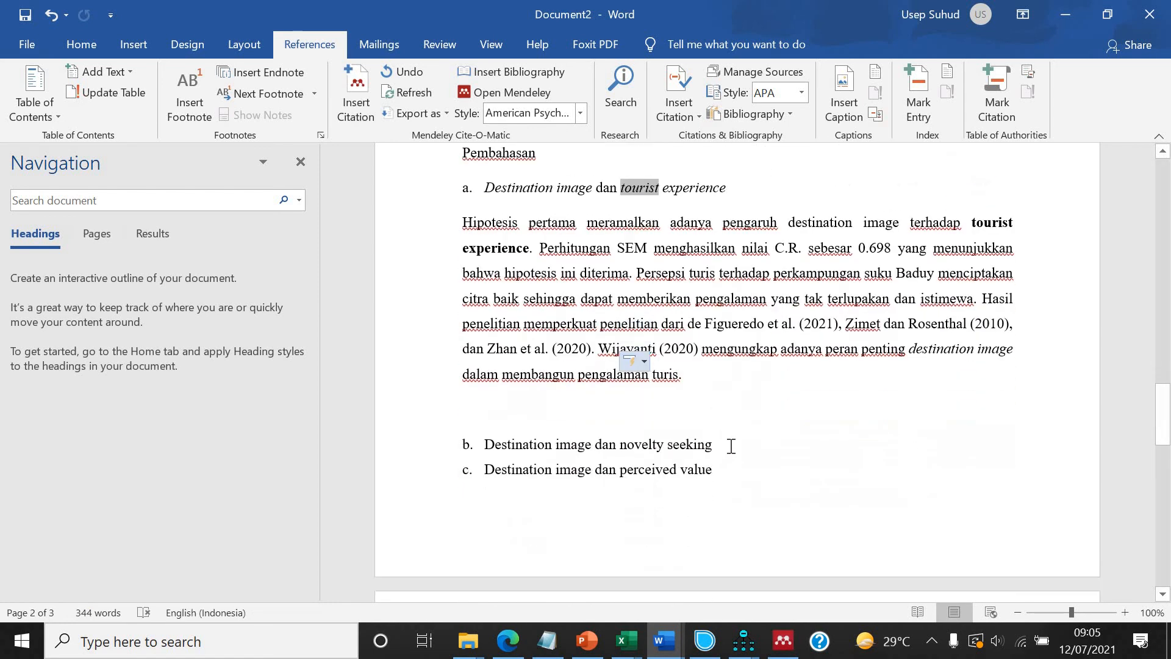
scroll(735, 444, "up", 5)
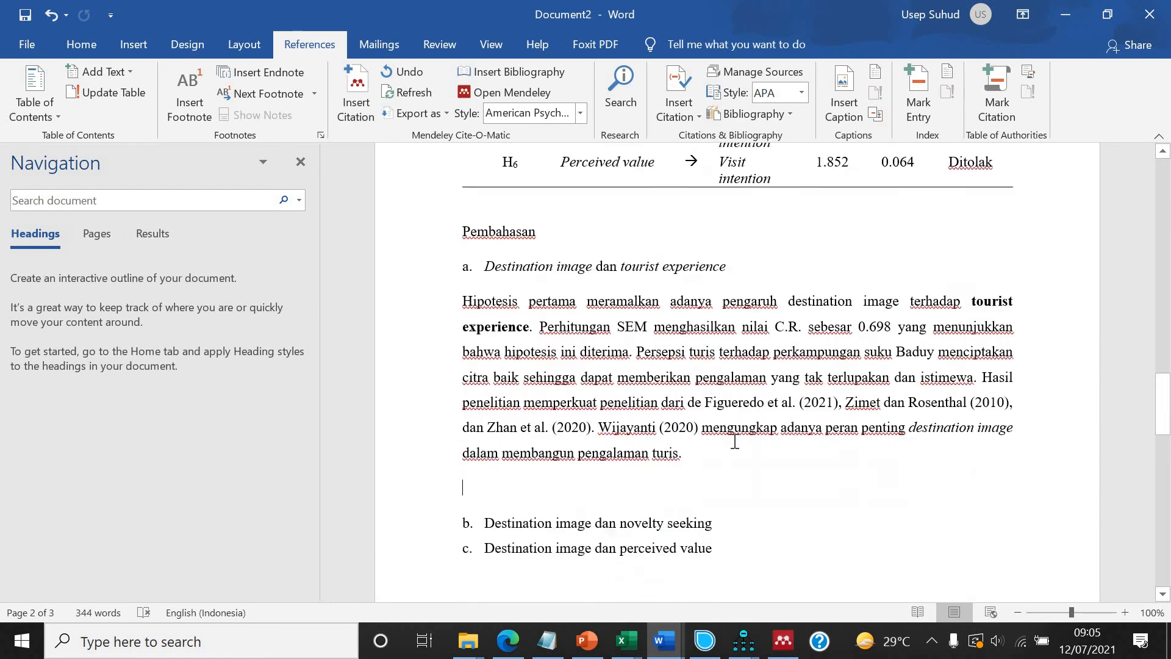
scroll(735, 441, "down", 3)
scroll(738, 441, "up", 12)
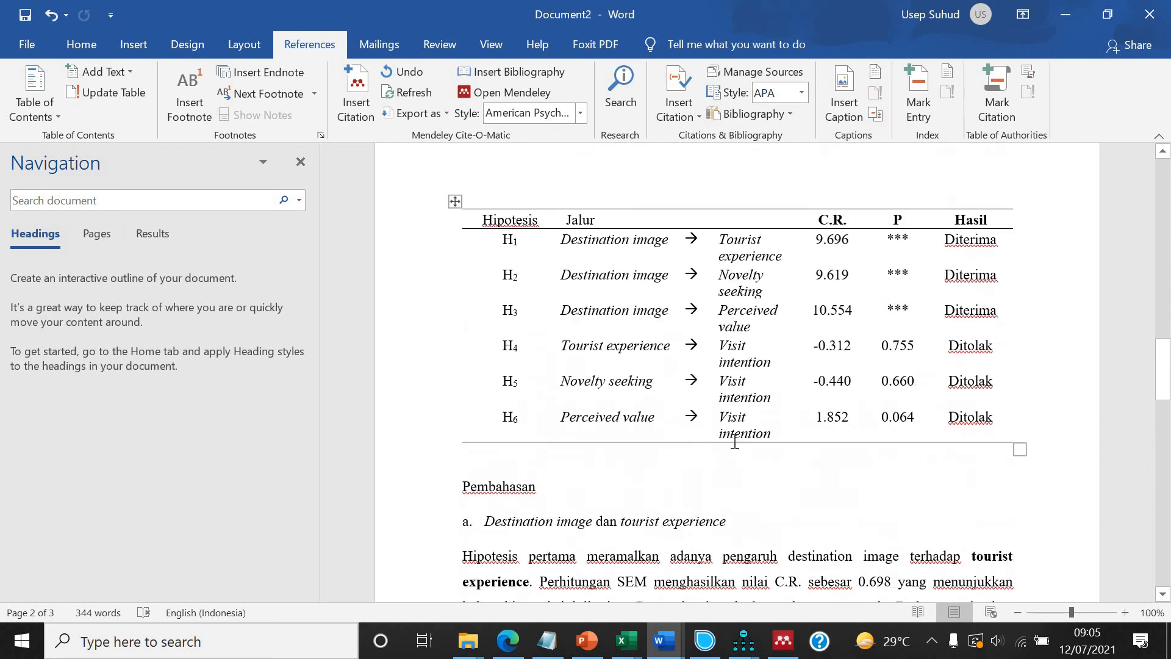
scroll(732, 444, "up", 1)
scroll(732, 444, "down", 3)
scroll(732, 444, "up", 10)
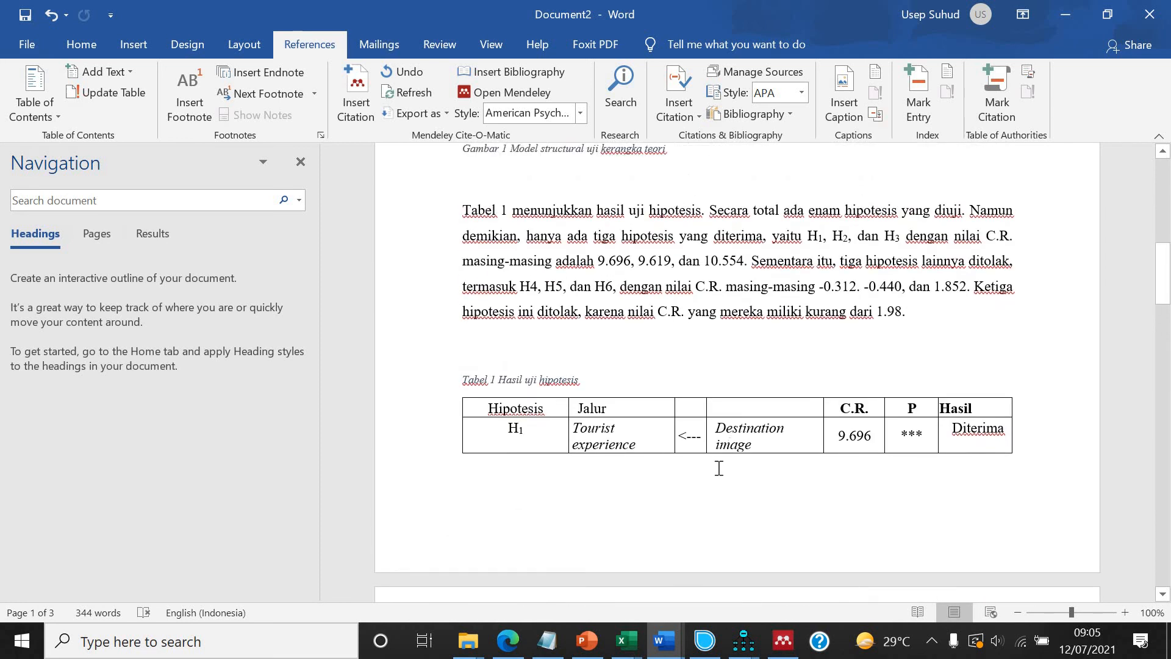
scroll(718, 473, "down", 8)
scroll(718, 474, "down", 1)
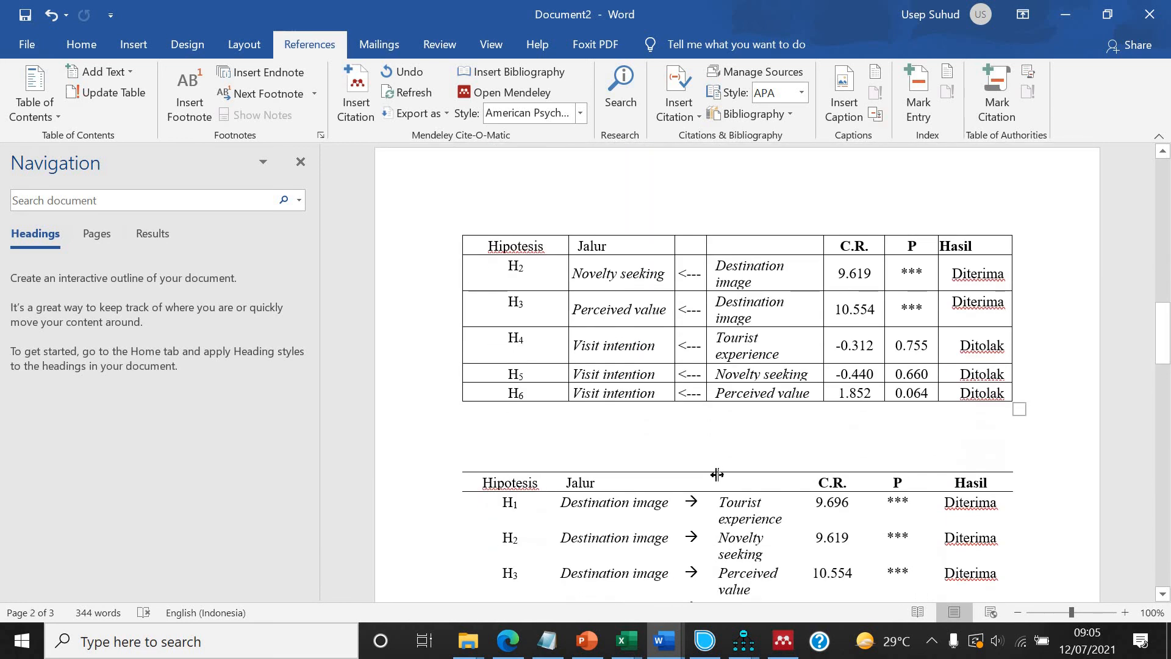